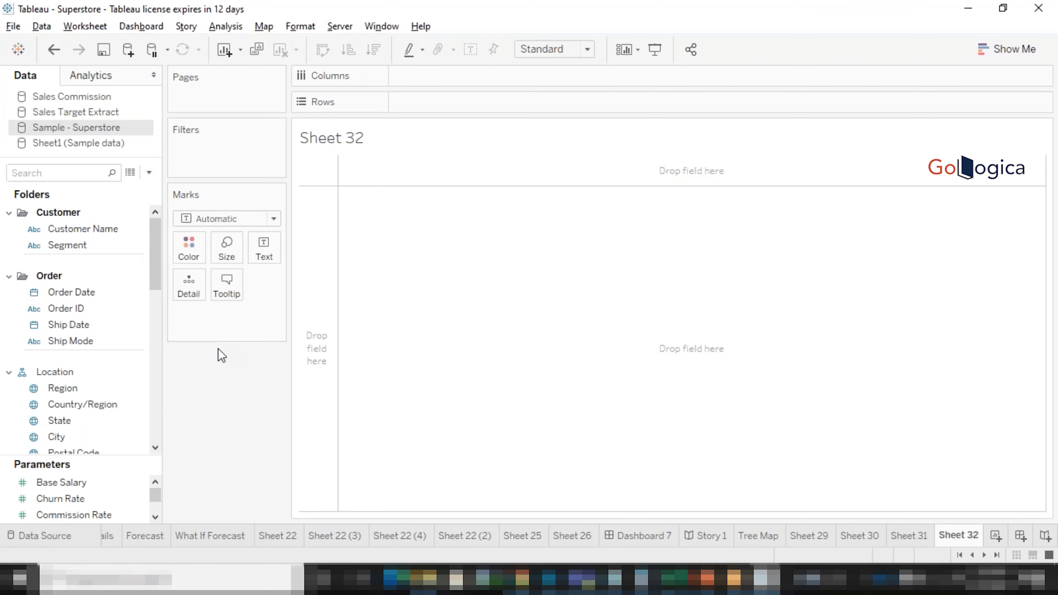
- Make Sheet1 (Sample data) the active data source for Sheet 32
right_click(207, 356)
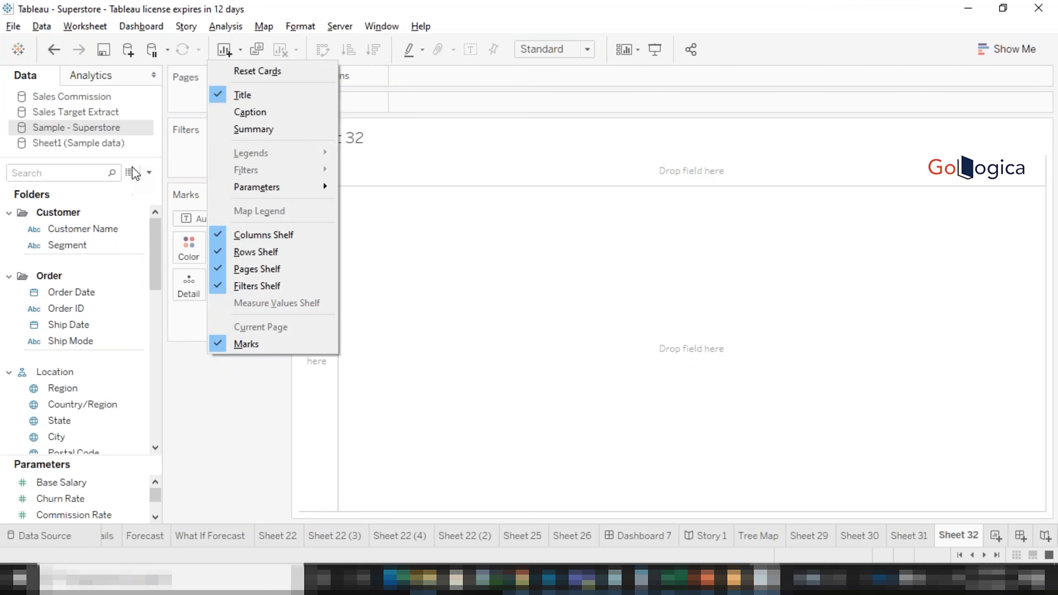
left_click(134, 148)
left_click(134, 148)
right_click(134, 149)
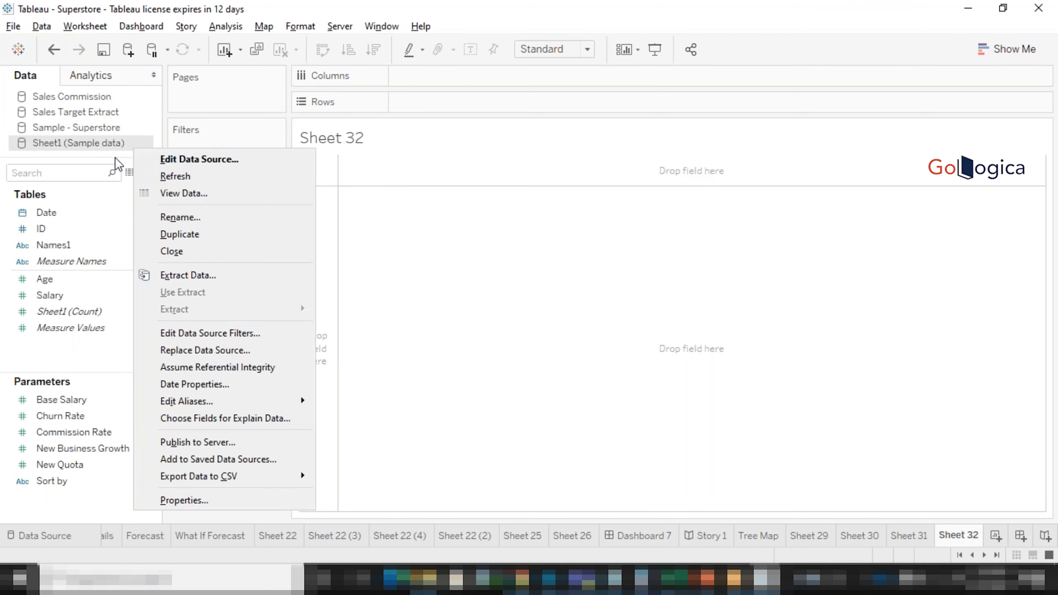
left_click(104, 156)
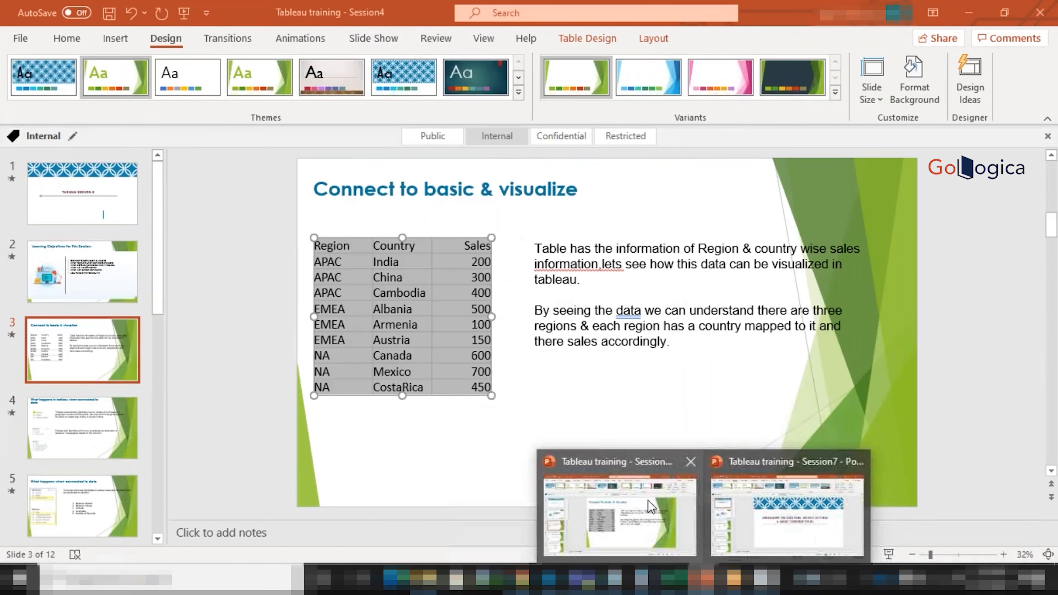
- Switch to the Tableau training - Session4 presentation in PowerPoint and copy the Region, Country and Sales table on slide 3
left_click(648, 500)
right_click(375, 317)
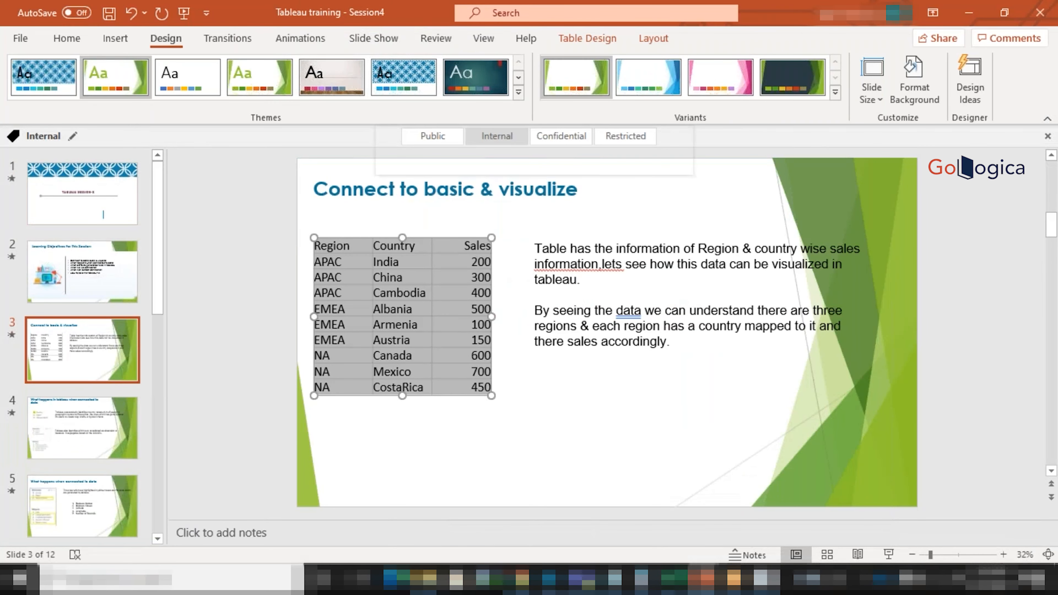
left_click(415, 220)
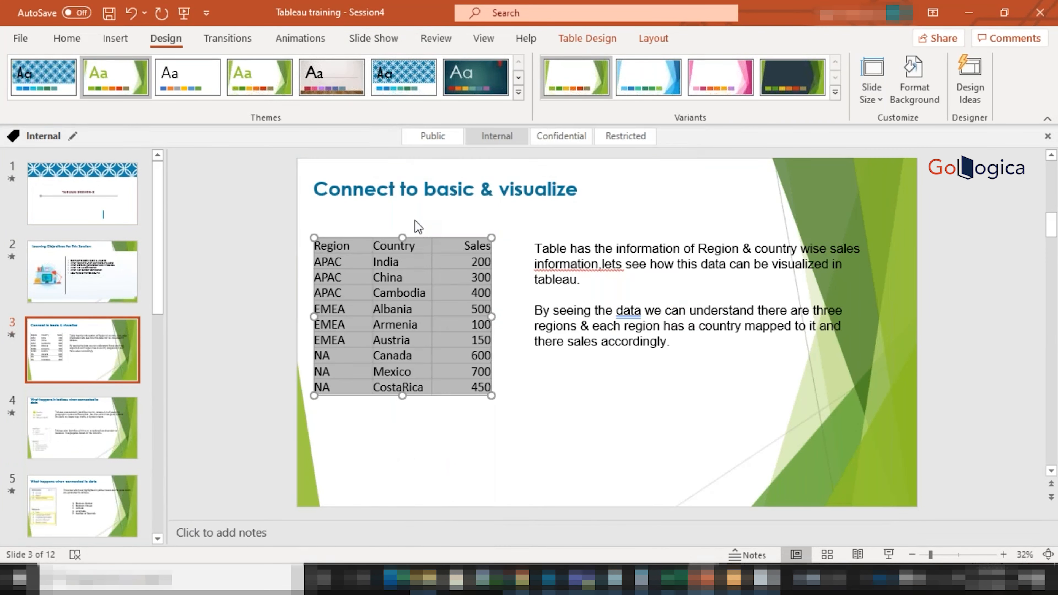
- Return to Tableau and widen the Data pane
key("alt+Tab")
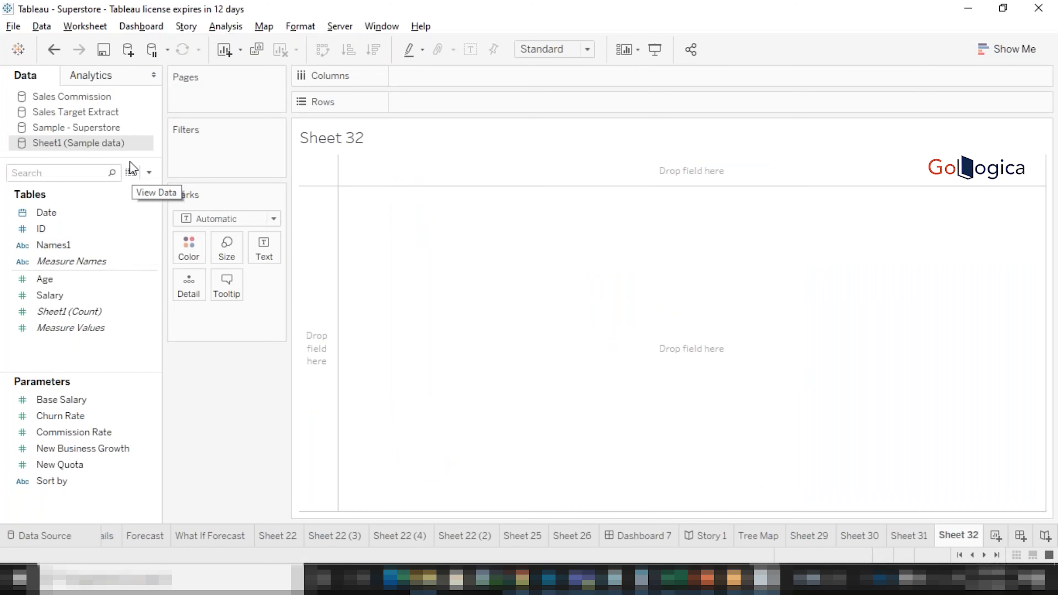
right_click(137, 156)
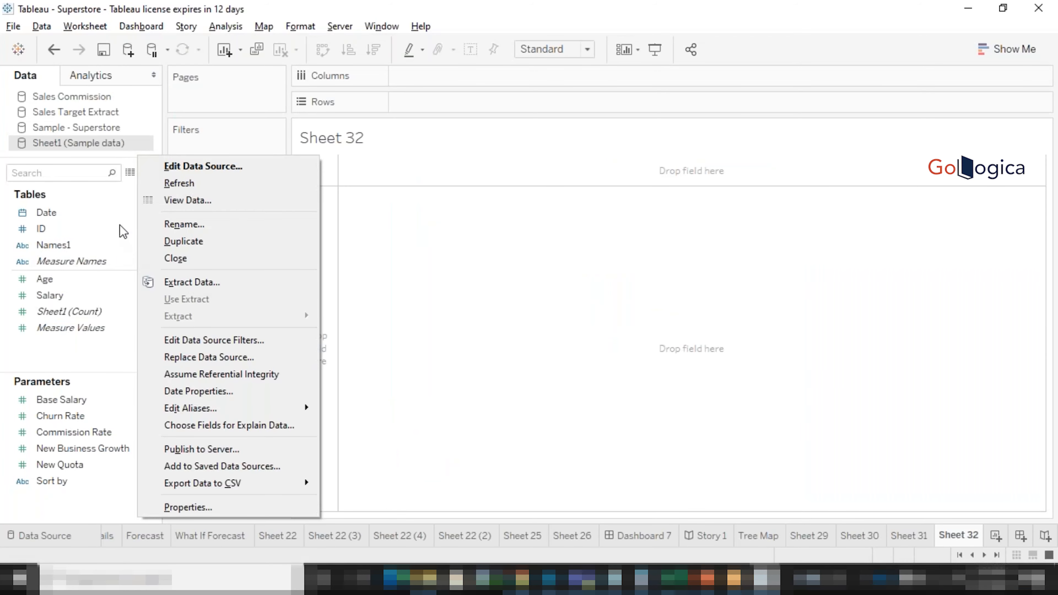
left_click(90, 374)
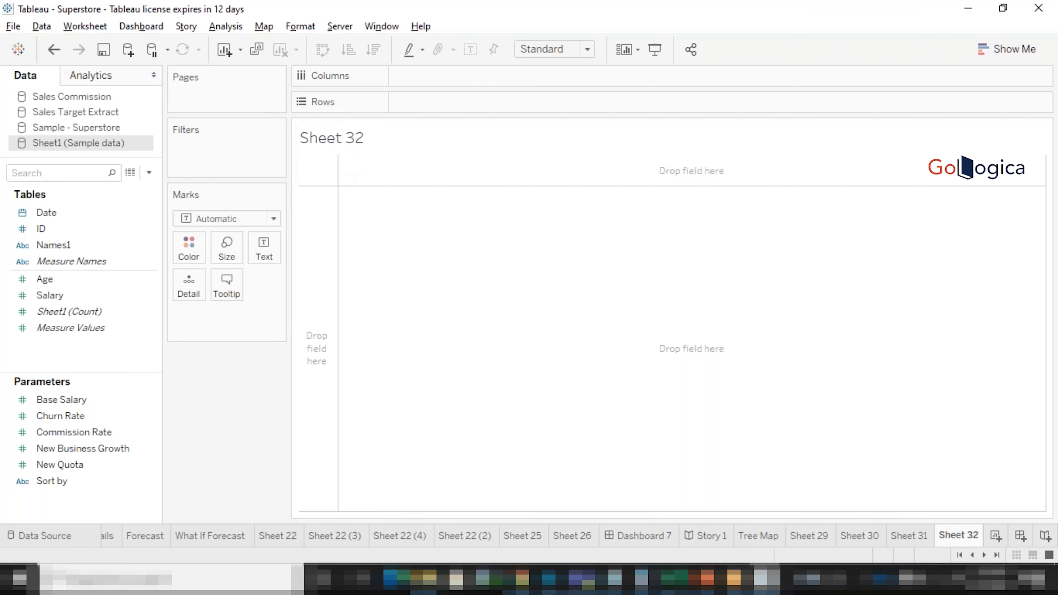
left_click_drag(212, 121, 214, 120)
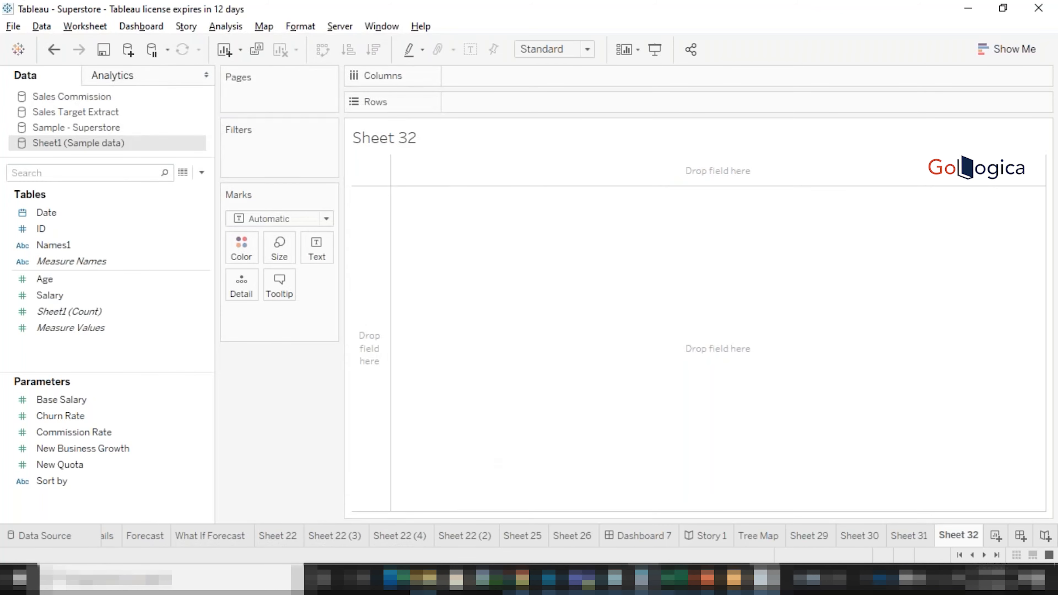
- Switch to the Book3 workbook in Excel, add a new sheet and paste the copied table at cell A1
mouse_move(673, 580)
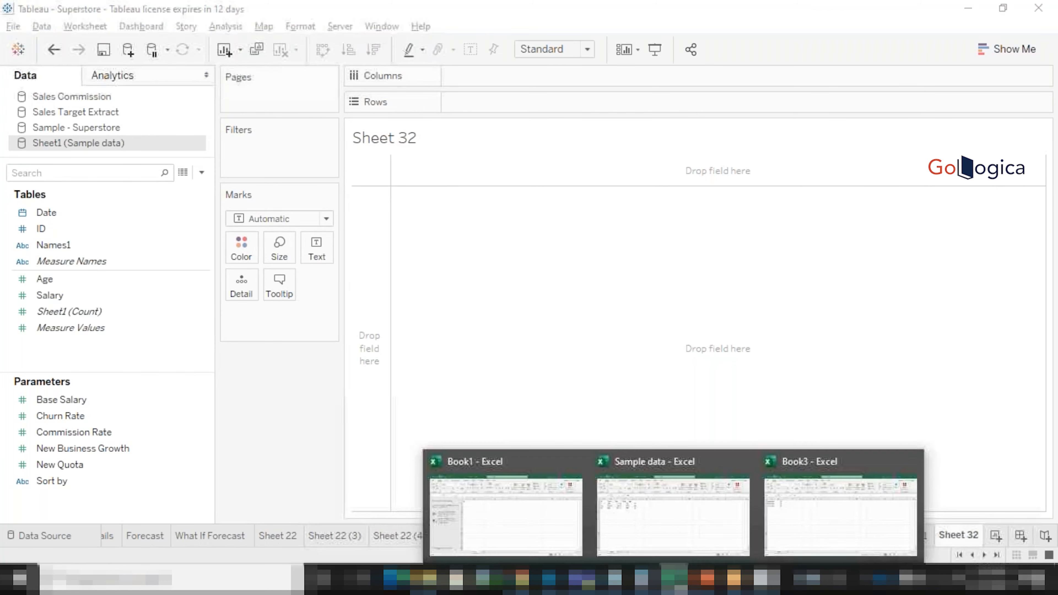
left_click(832, 530)
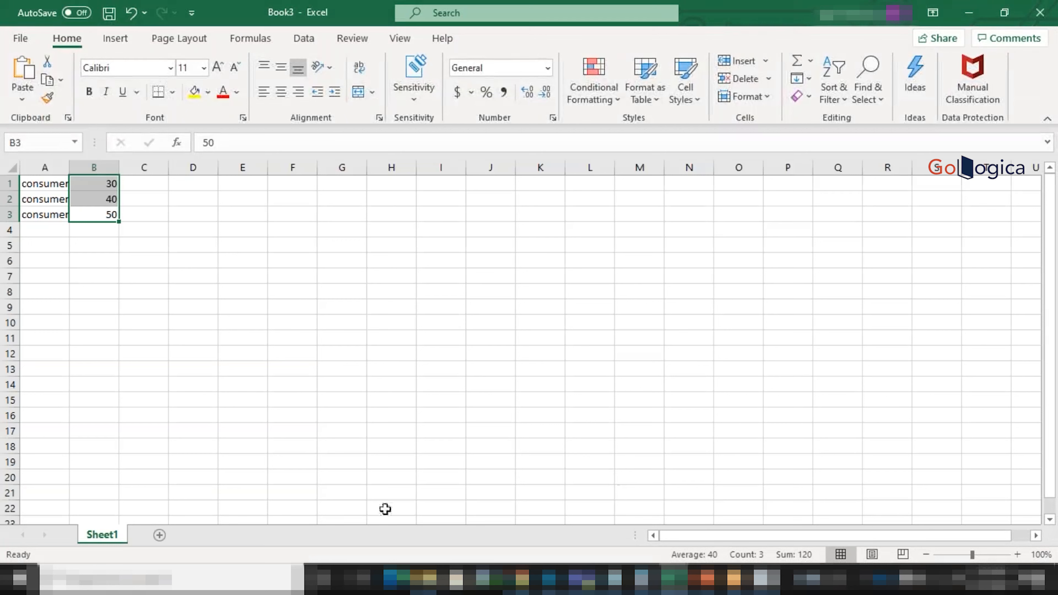
left_click(159, 535)
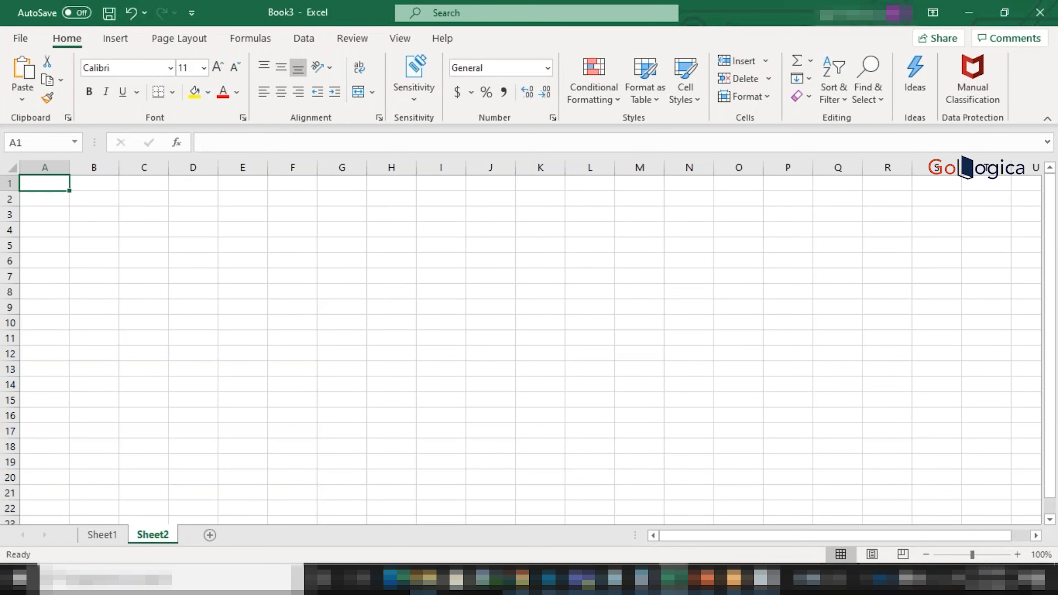
key("alt+Tab")
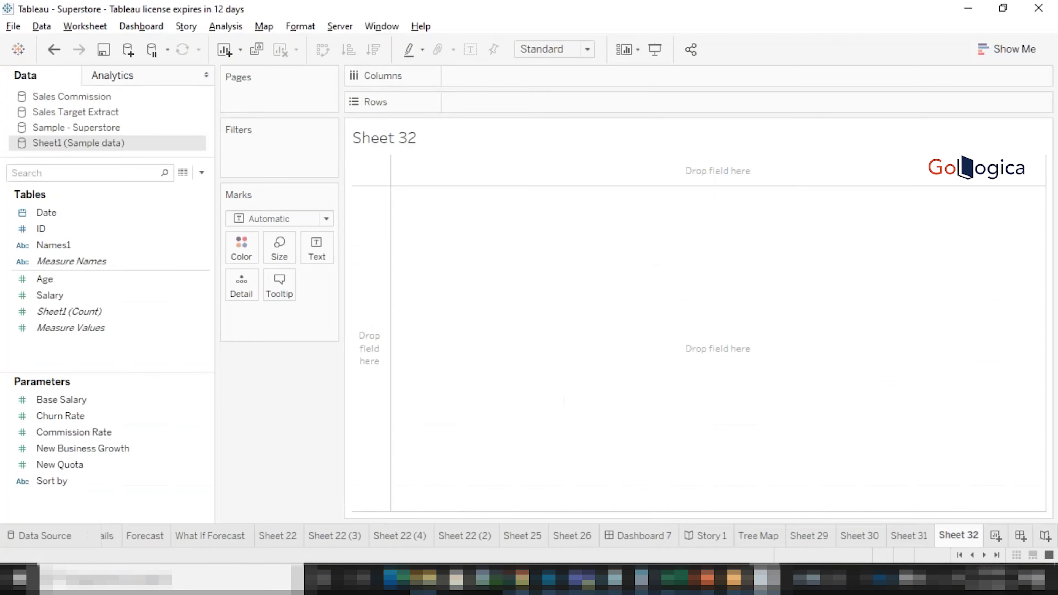
key("alt+Tab")
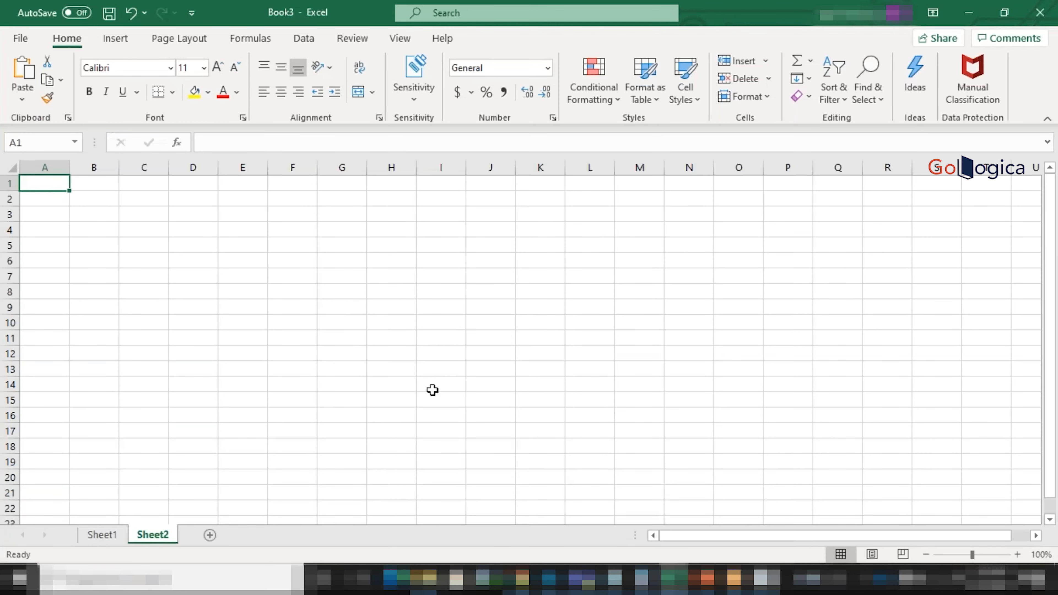
key("ctrl+v")
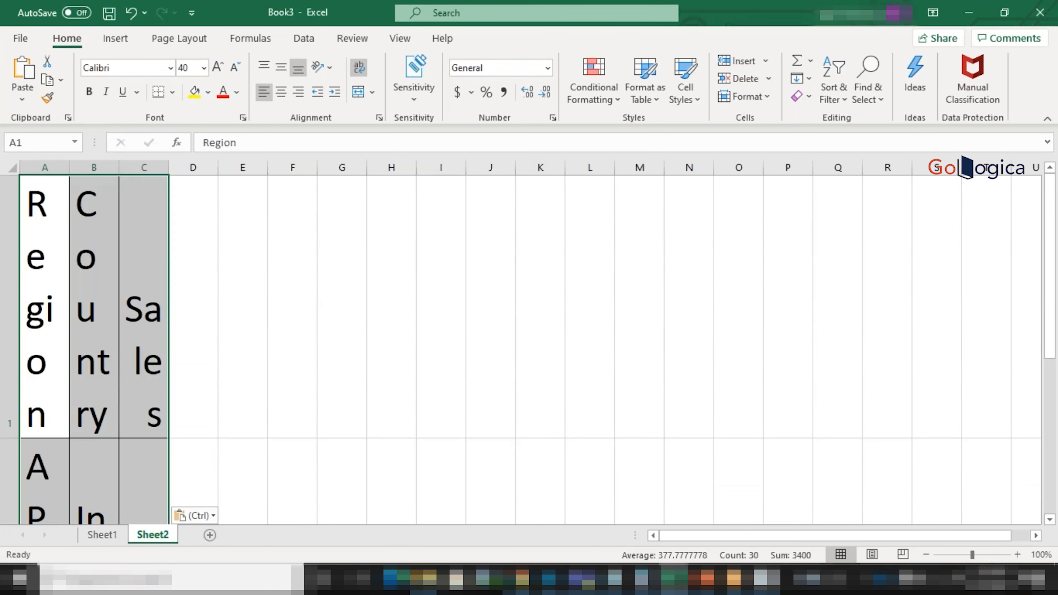
- Copy the pasted table from Sheet2, switch to Tableau and come back to the Book3 workbook
key("ctrl+c")
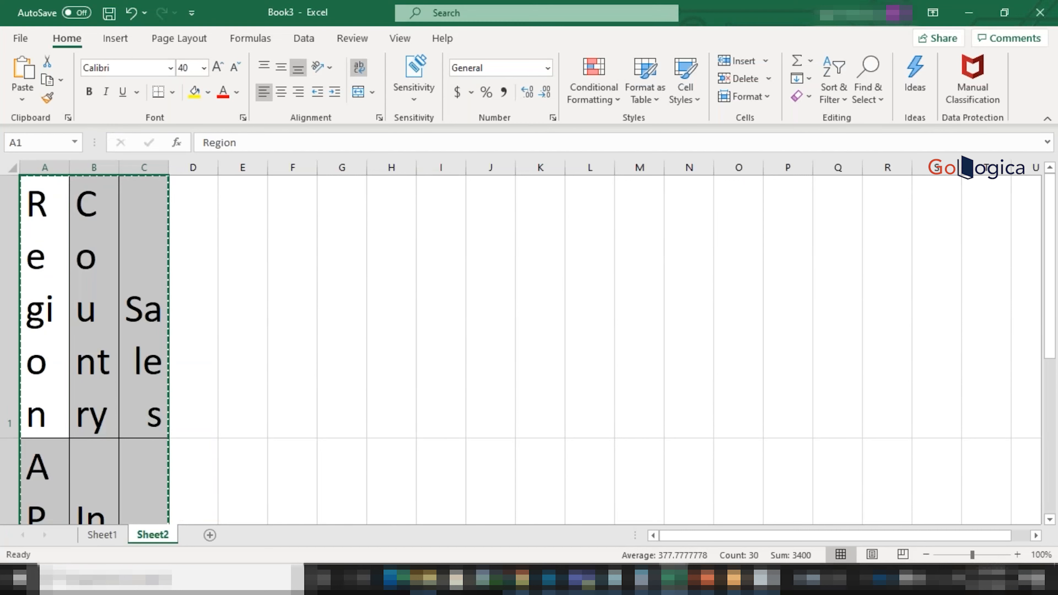
key("alt+Tab")
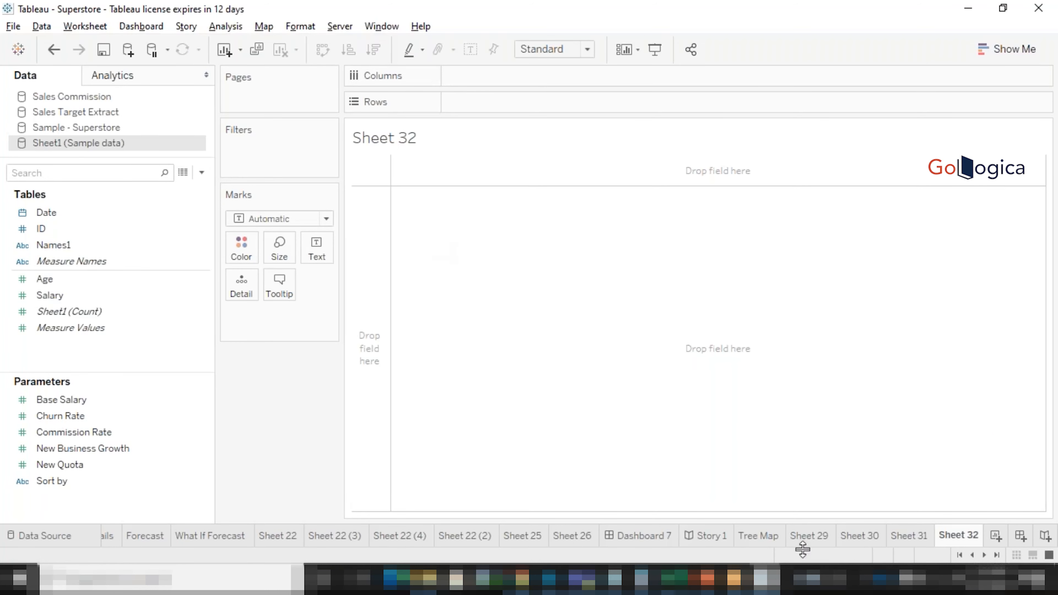
left_click(680, 577)
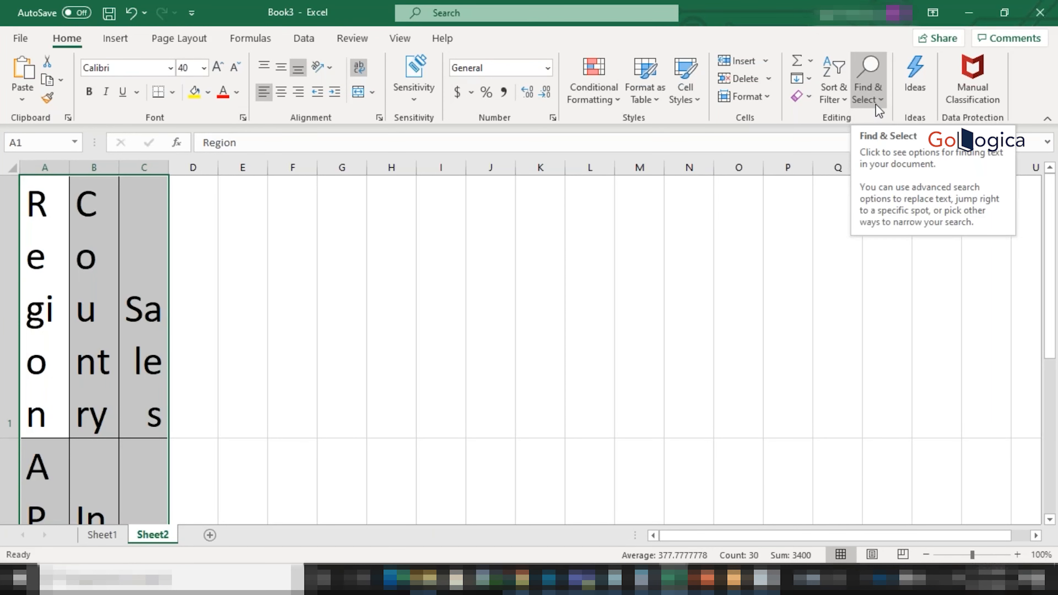
- Try to AutoFit the row heights and column widths of the pasted table
left_click(764, 99)
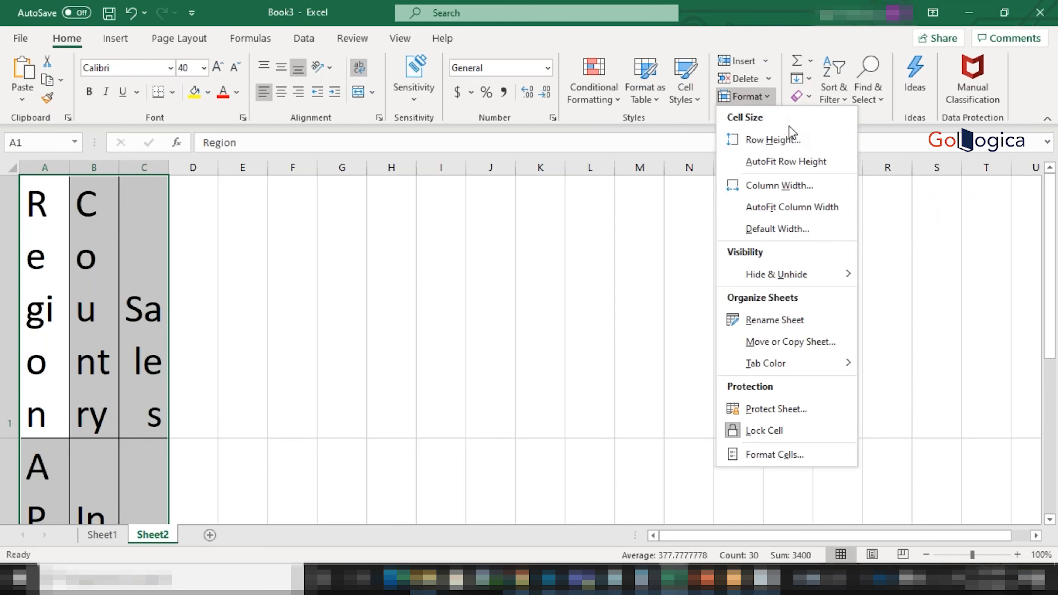
left_click(793, 161)
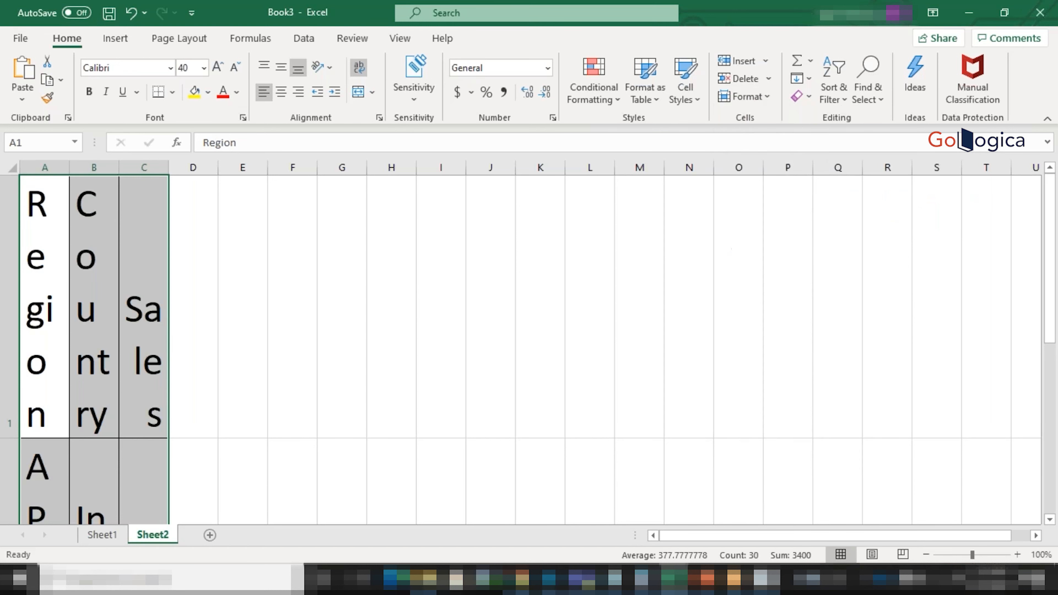
left_click(763, 96)
left_click(809, 204)
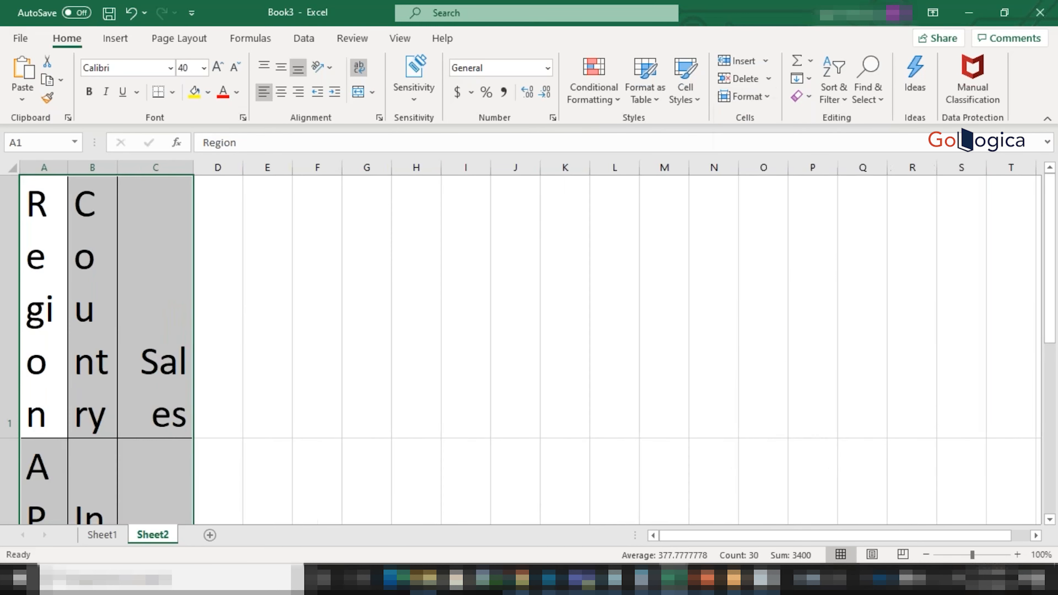
- Widen columns A to C so the headers fit on one line, and AutoFit the table's column widths and row heights
left_click_drag(213, 155, 364, 168)
left_click_drag(440, 168, 531, 167)
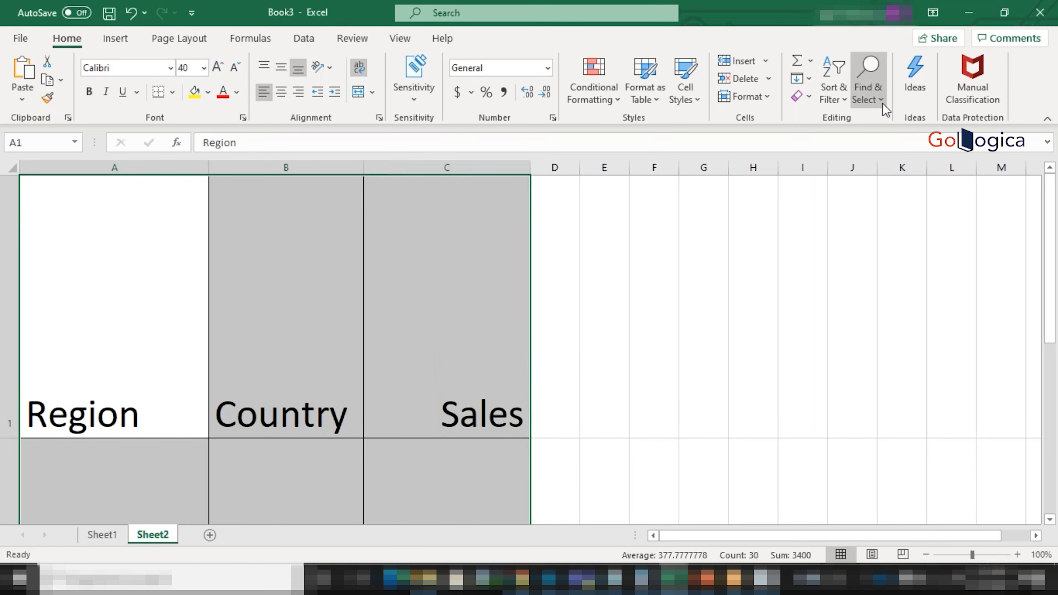
left_click(766, 102)
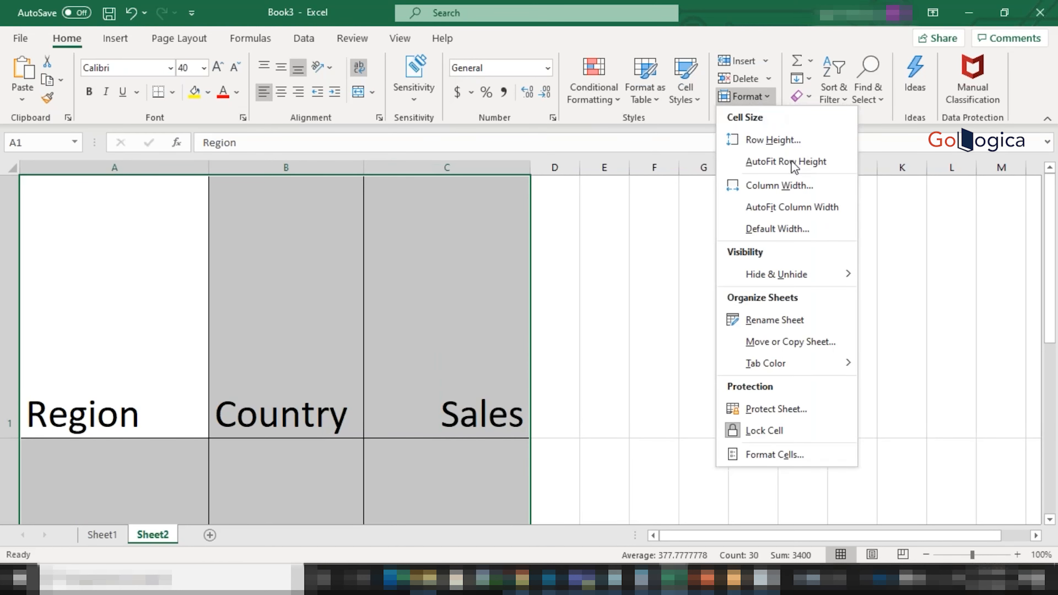
left_click(800, 210)
left_click(750, 95)
left_click(806, 162)
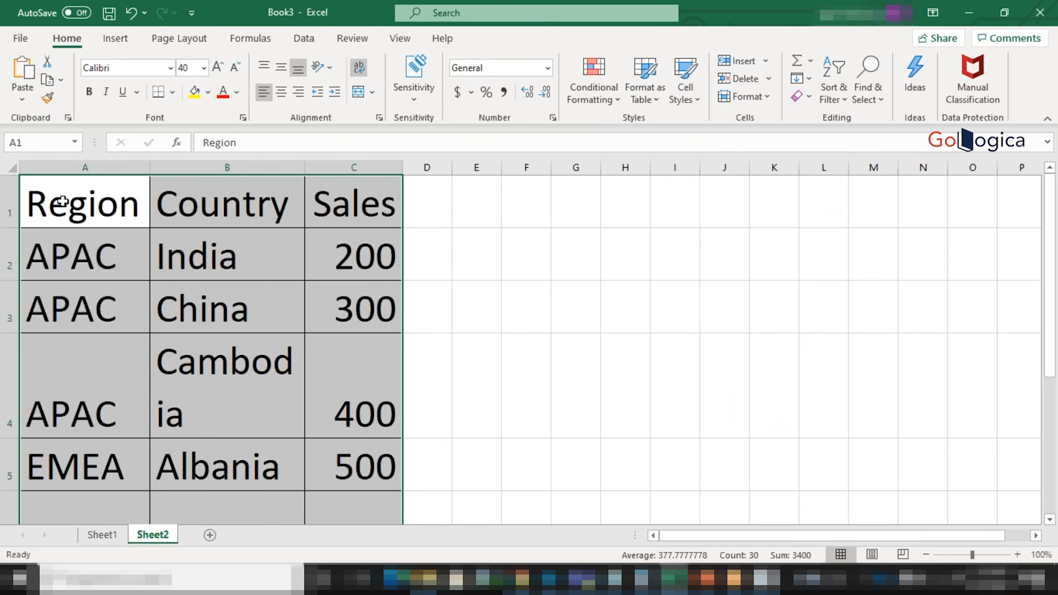
key("Down")
key("Down")
key("Down")
key("Down")
key("Down")
key("Down")
key("Down")
key("Down")
key("Down")
key("Down")
key("Down")
key("Down")
key("Down")
key("Down")
key("Down")
key("Down")
key("Down")
key("Down")
key("Down")
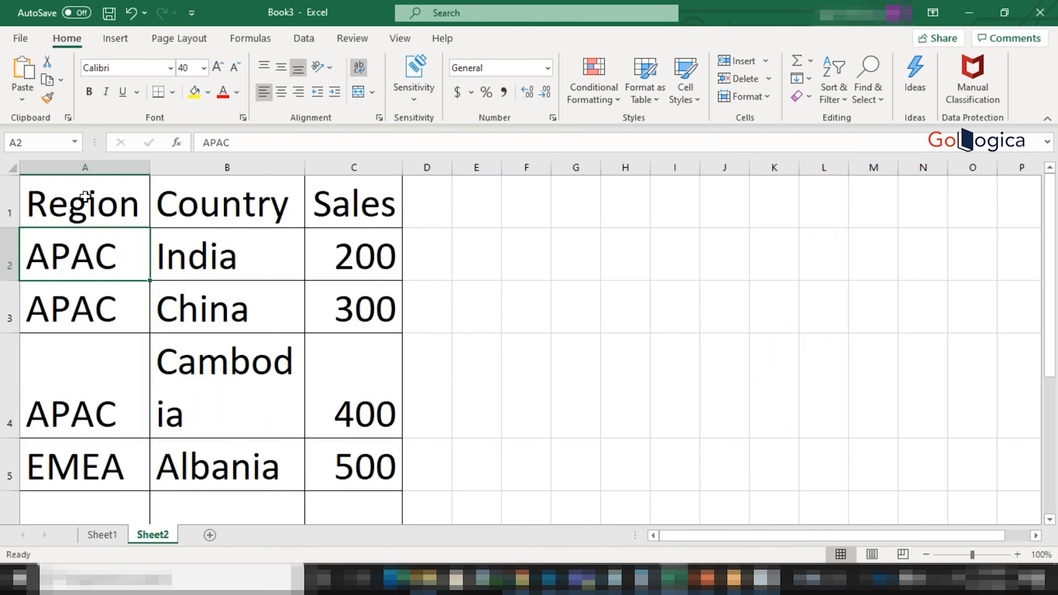
key("Up")
key("Up")
key("Up")
key("Up")
key("Up")
key("Up")
key("Up")
key("Up")
key("Up")
key("Up")
key("Up")
key("Up")
key("Up")
key("Up")
key("Up")
key("Up")
key("Up")
key("Up")
key("Up")
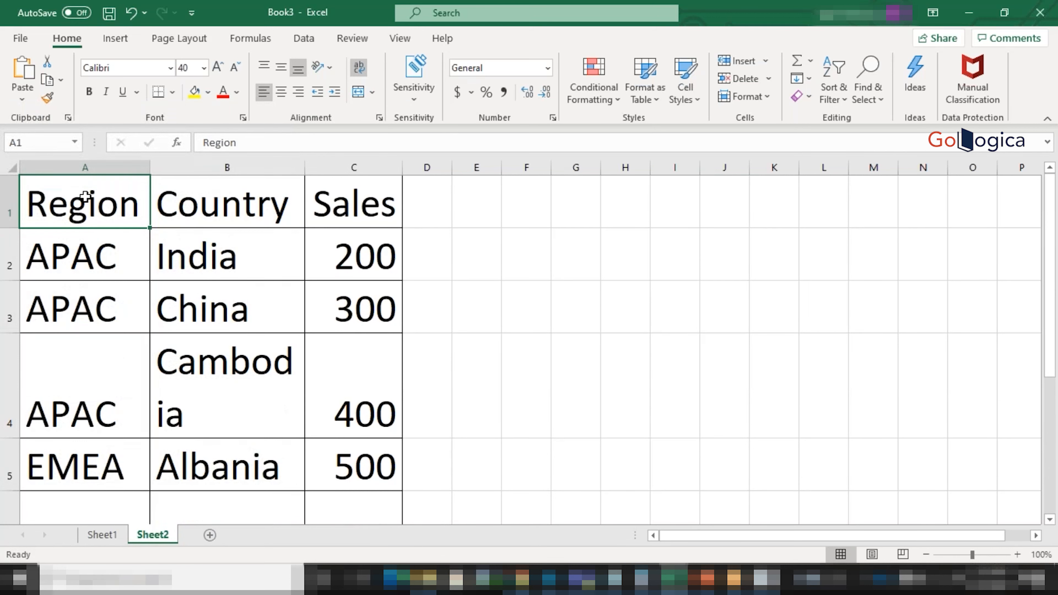
- Copy the table range A1:C10 from Sheet2 and try to paste it into Tableau as a data source, closing any error dialog
key("shift+Right")
key("shift+Right")
key("ctrl+shift+Down")
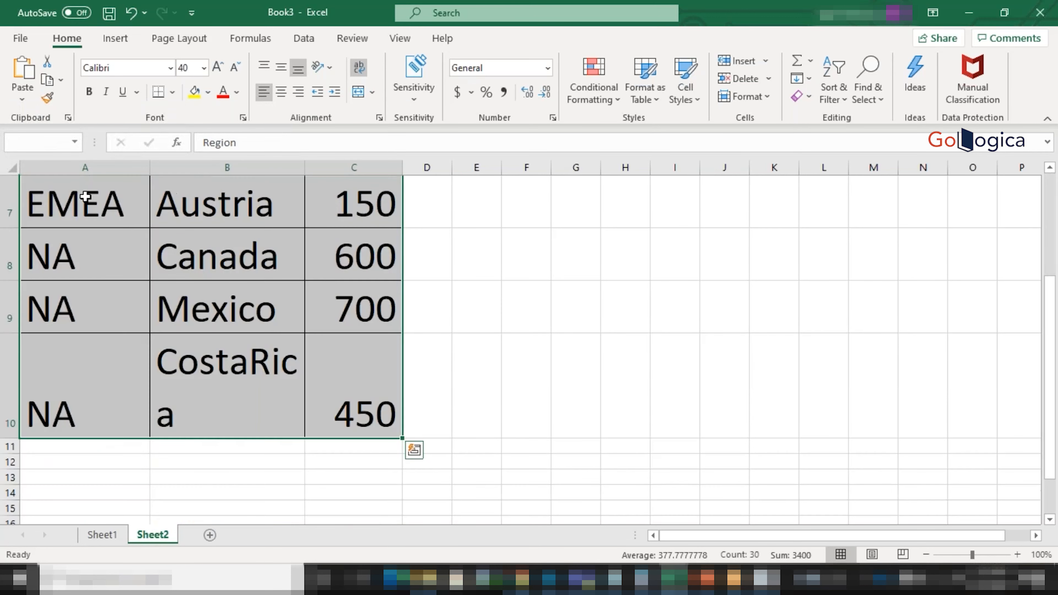
key("ctrl+c")
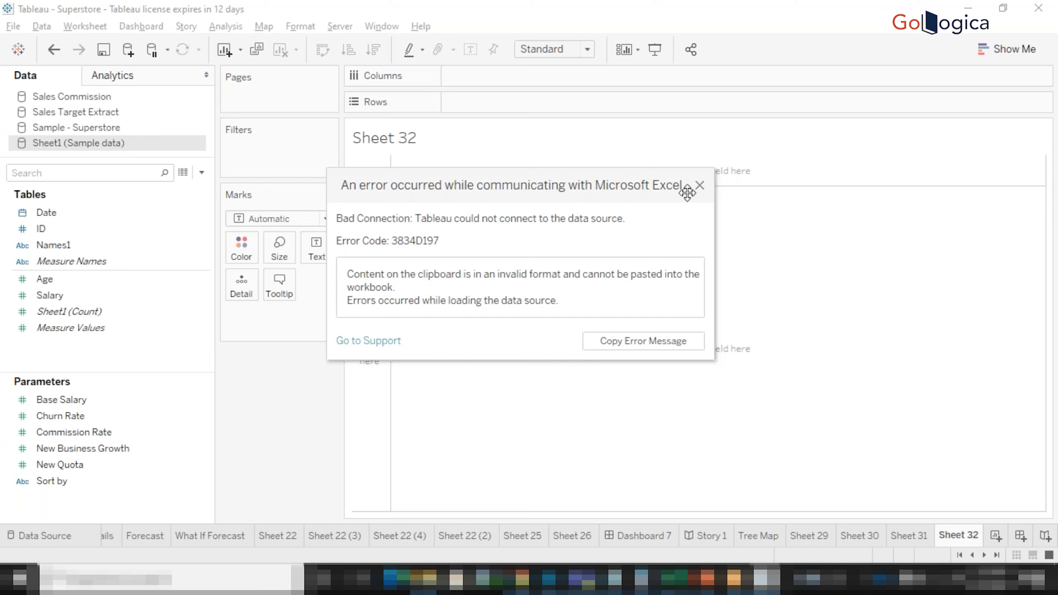
left_click(699, 185)
left_click(700, 185)
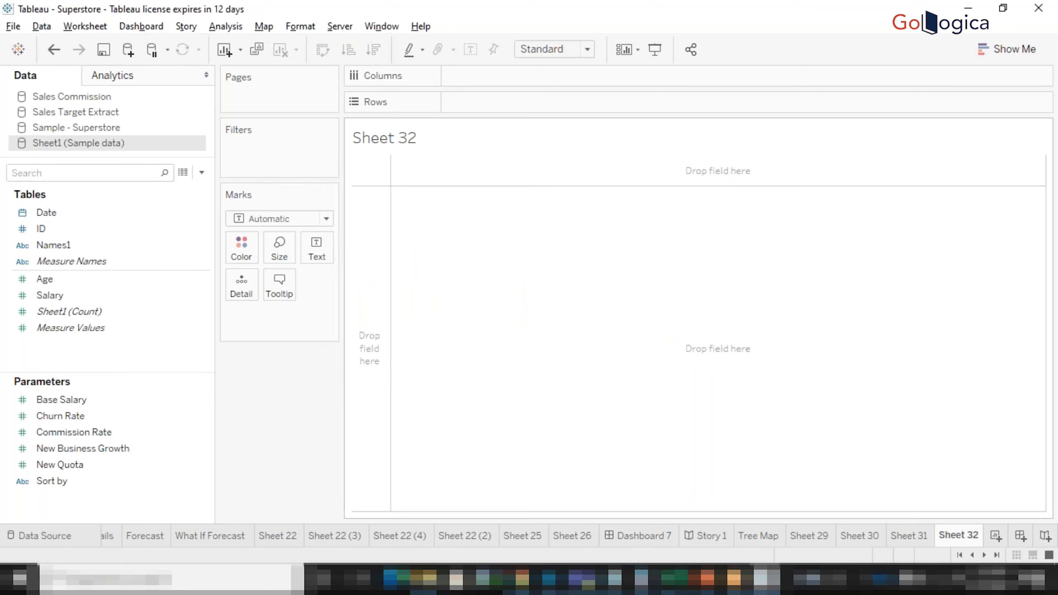
- Return to the Book3 workbook in Excel and pick up the plain formatting of cell A1 on Sheet1 with Format Painter
mouse_move(696, 579)
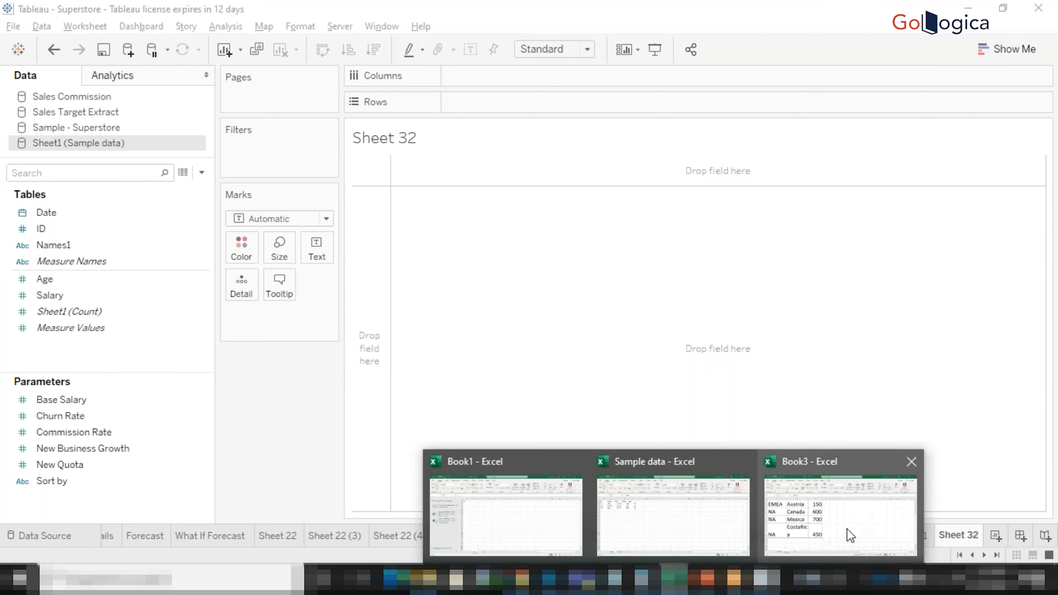
left_click(862, 525)
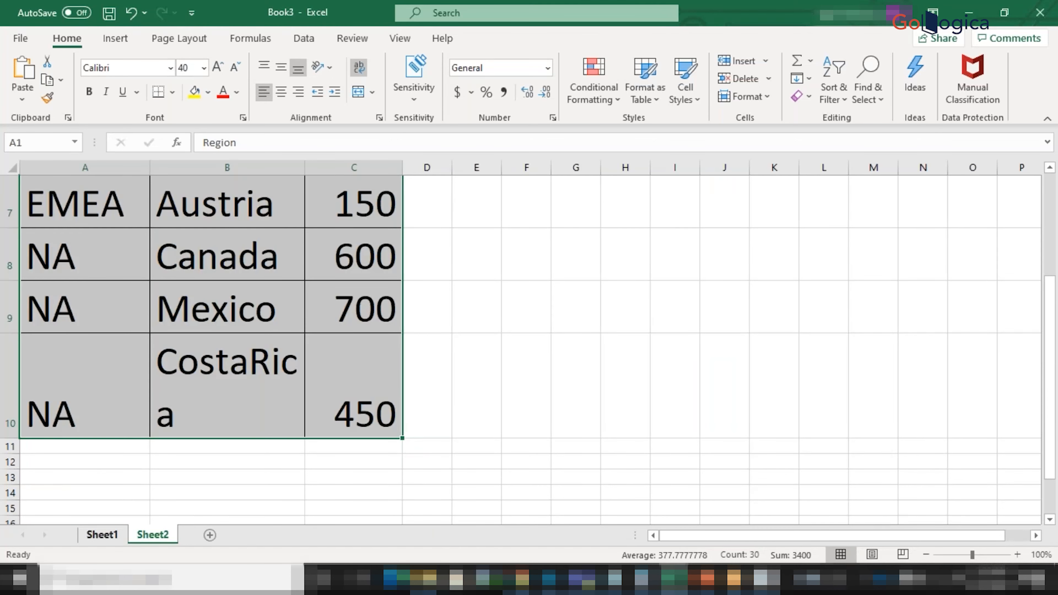
left_click(102, 535)
left_click(54, 187)
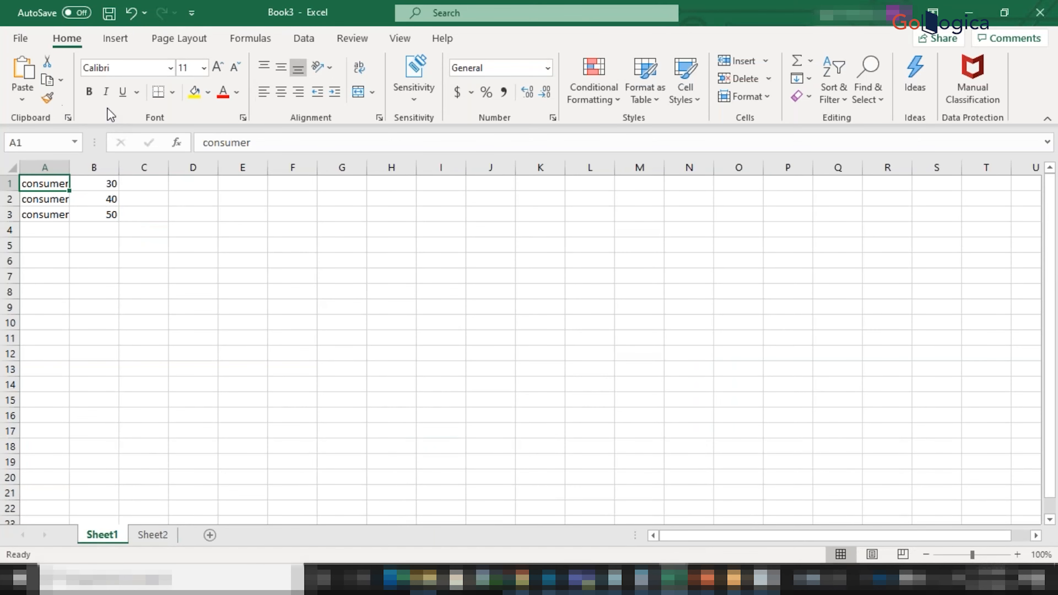
left_click(47, 97)
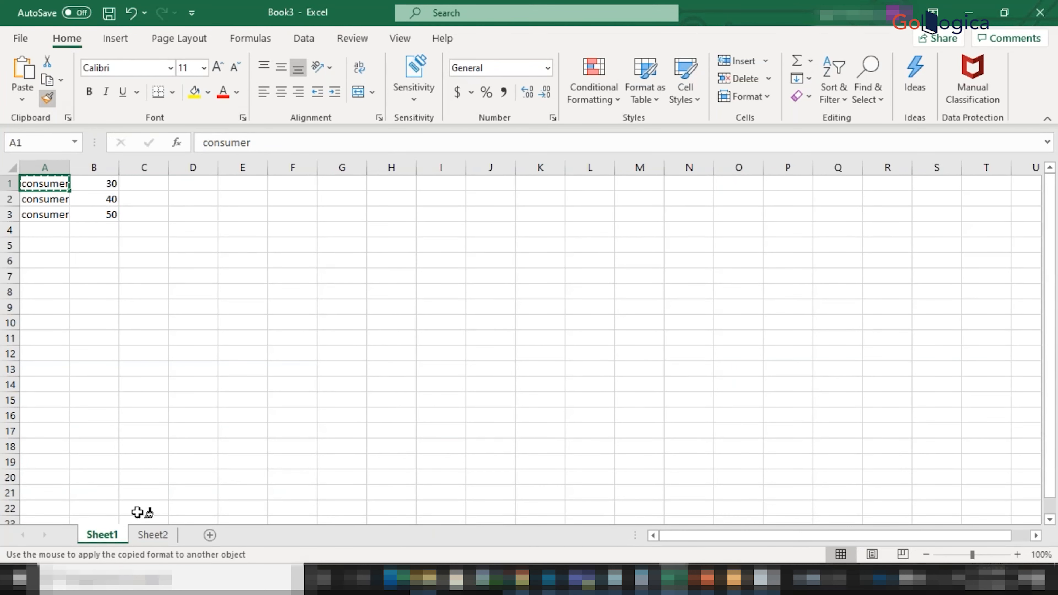
- Apply the copied formatting to the table range A1:C10 on Sheet2 and make A1 the active cell
left_click(150, 537)
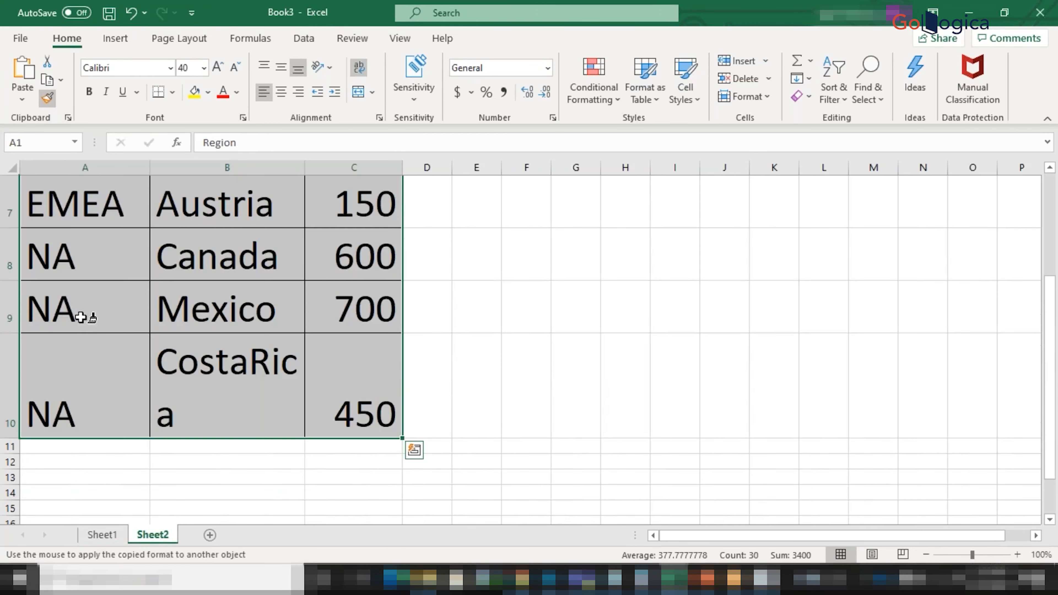
left_click(352, 413)
mouse_move(237, 366)
left_mouse_down()
mouse_move(47, 194)
mouse_move(50, 148)
left_mouse_up()
left_click(58, 212)
key("Up")
key("Up")
key("Up")
key("Up")
key("Up")
key("Up")
key("Up")
key("Up")
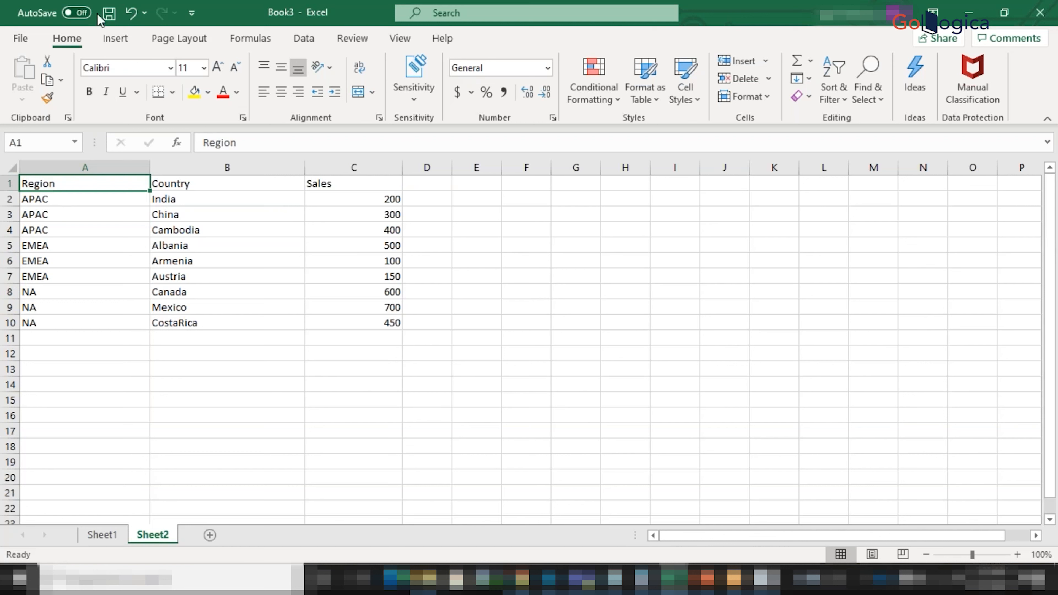
- Save the workbook to the Desktop under the file name Session3
left_click(110, 16)
key("ctrl+s")
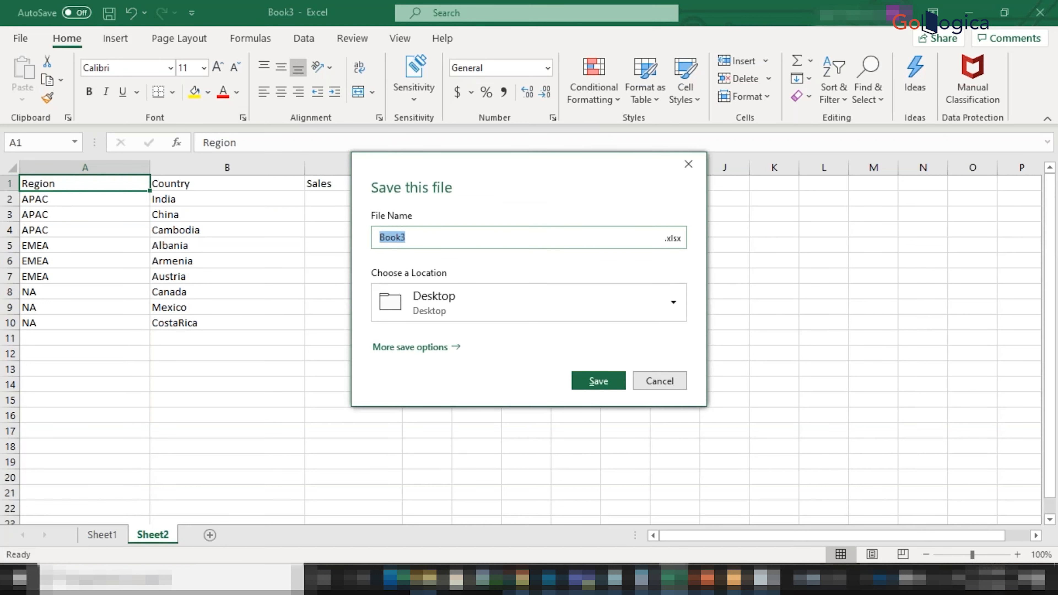
type("Sessions")
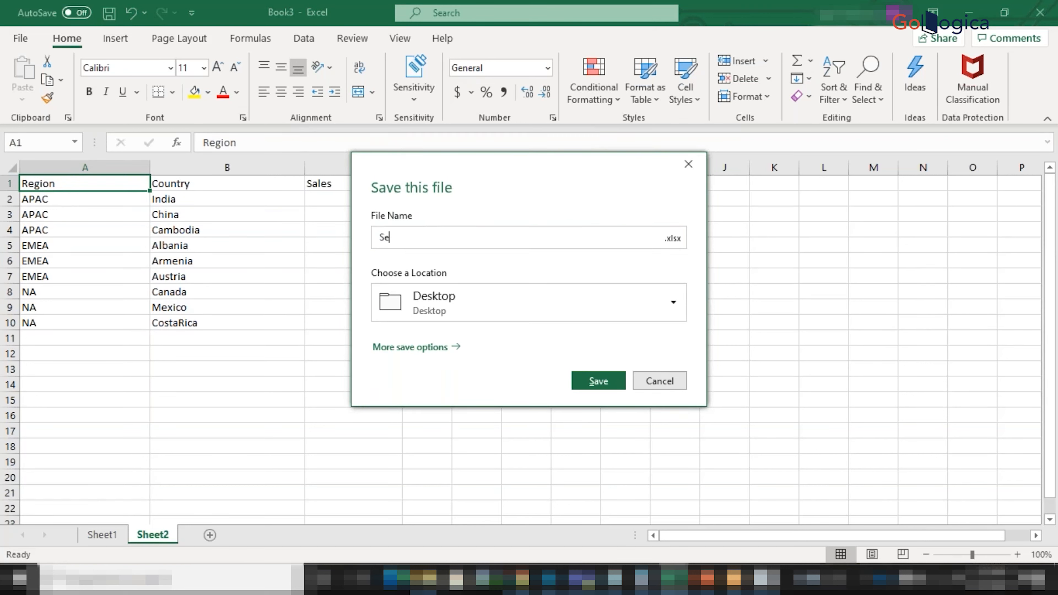
key("BackSpace")
type("3")
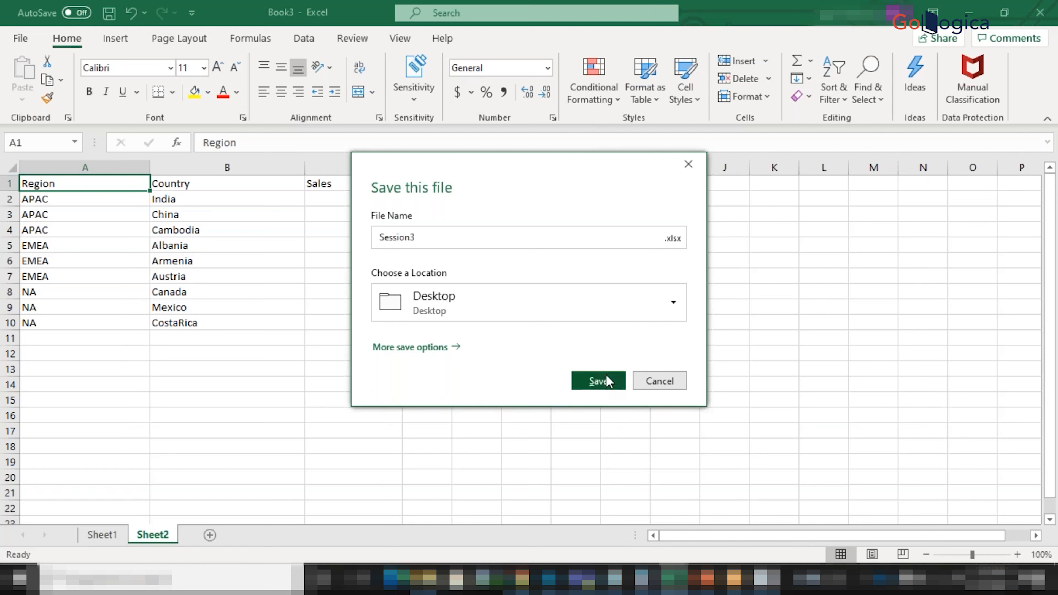
left_click(594, 380)
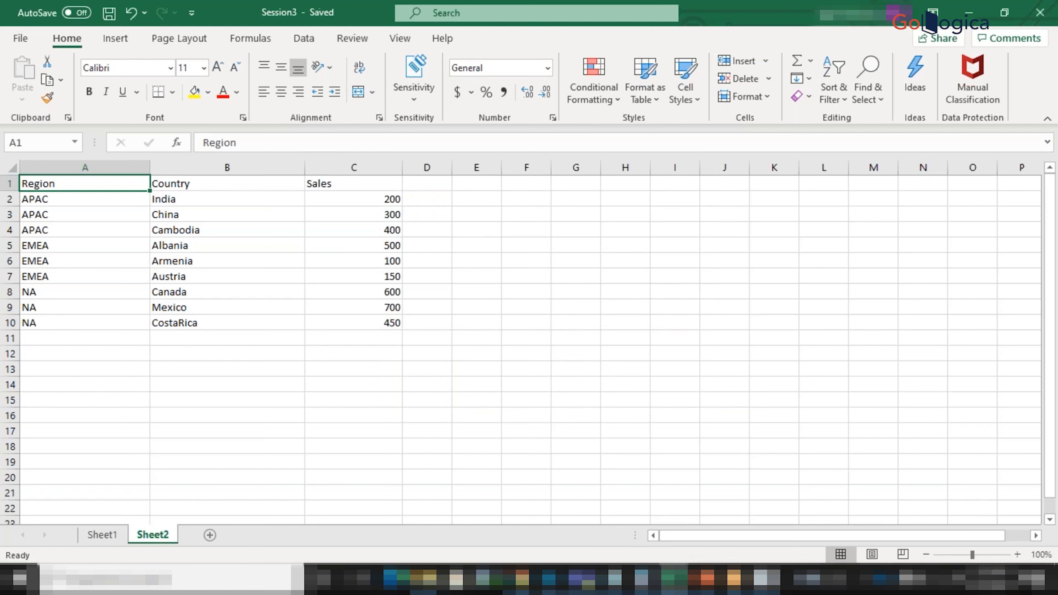
- Switch to Tableau, connect to the Session3 Excel workbook on the Desktop and add its Sheet2 table to the data source canvas
mouse_move(523, 579)
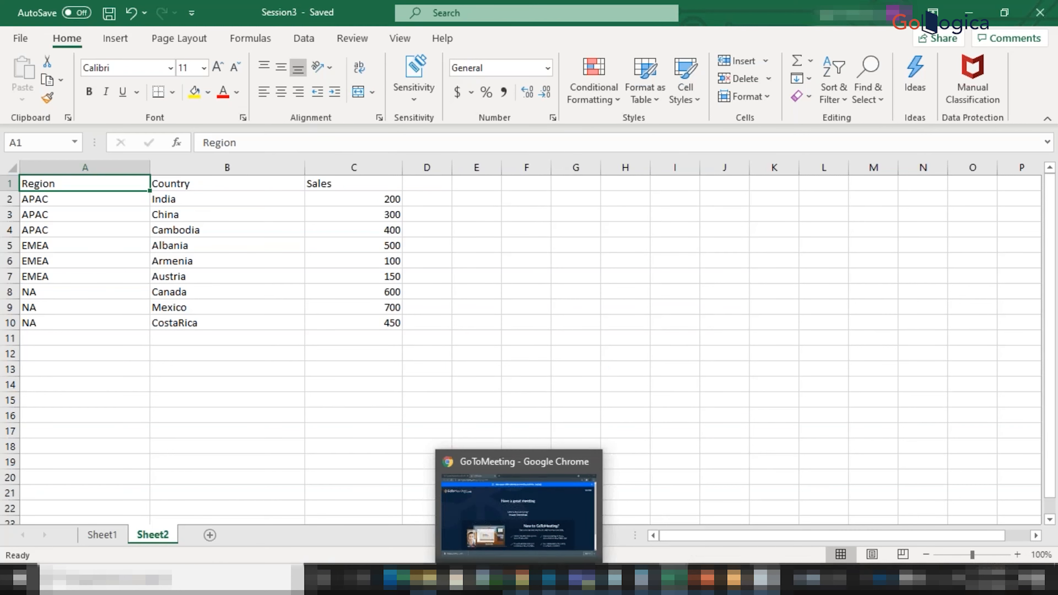
left_click(764, 578)
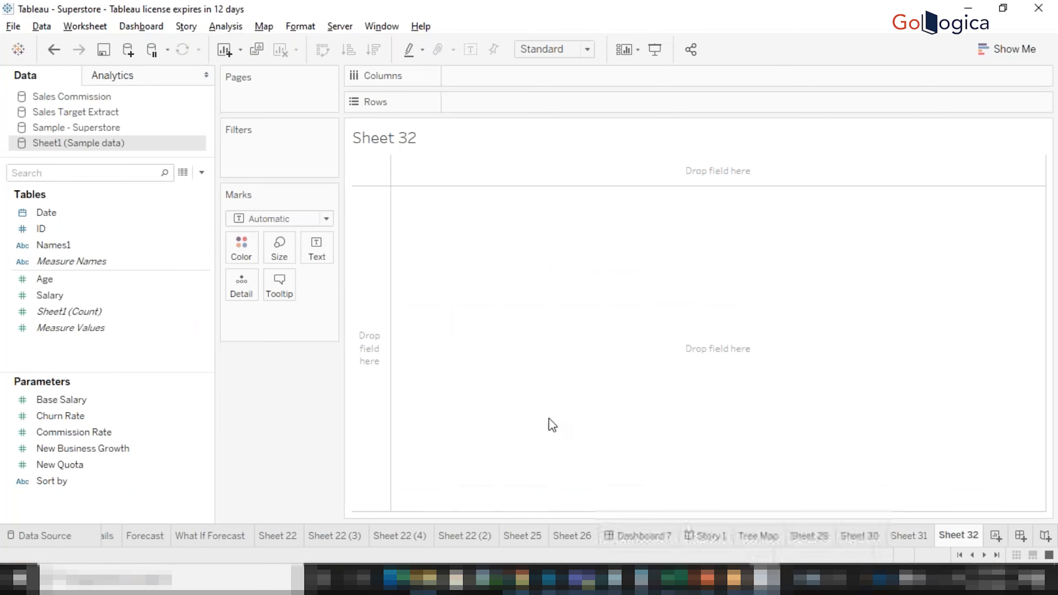
left_click(127, 50)
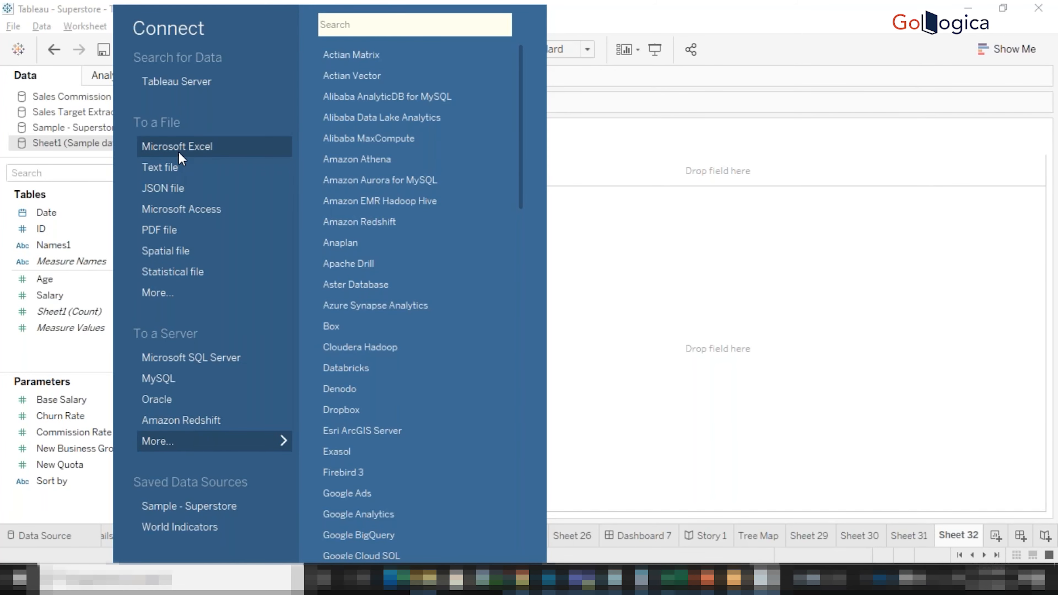
left_click(180, 157)
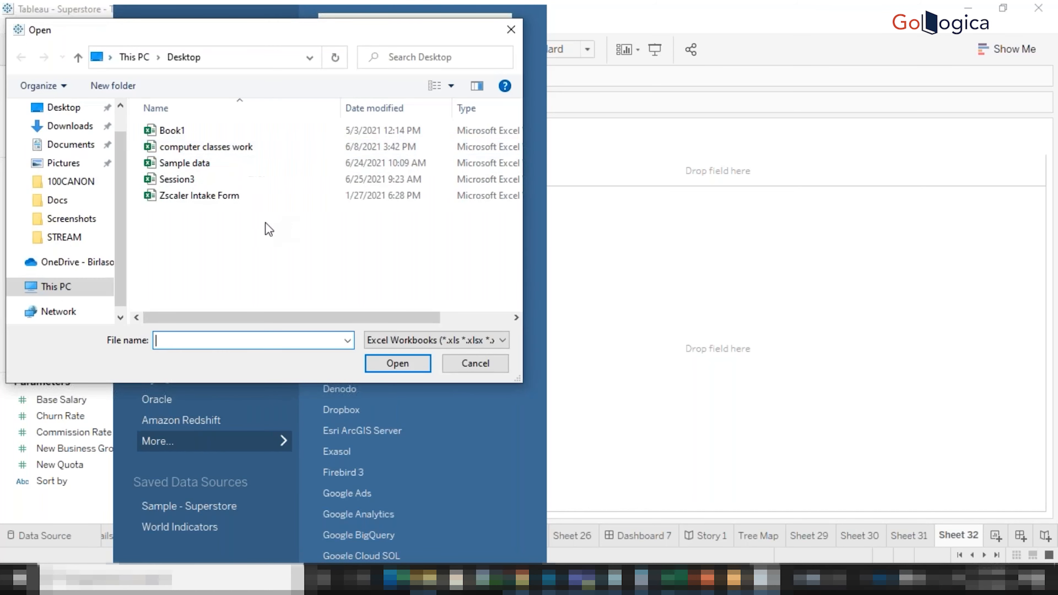
double_click(234, 181)
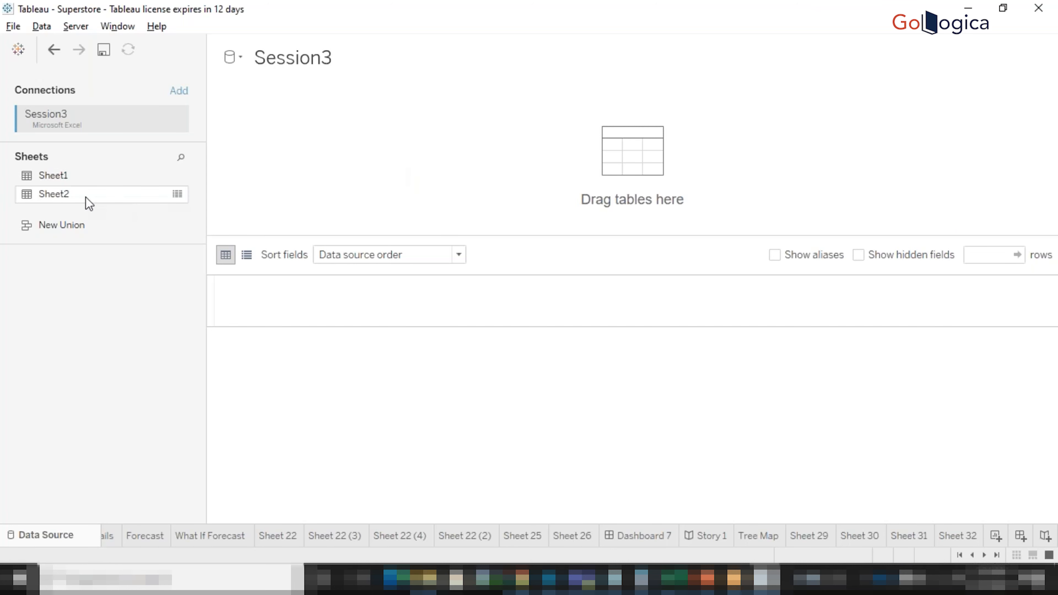
left_click_drag(88, 202, 442, 170)
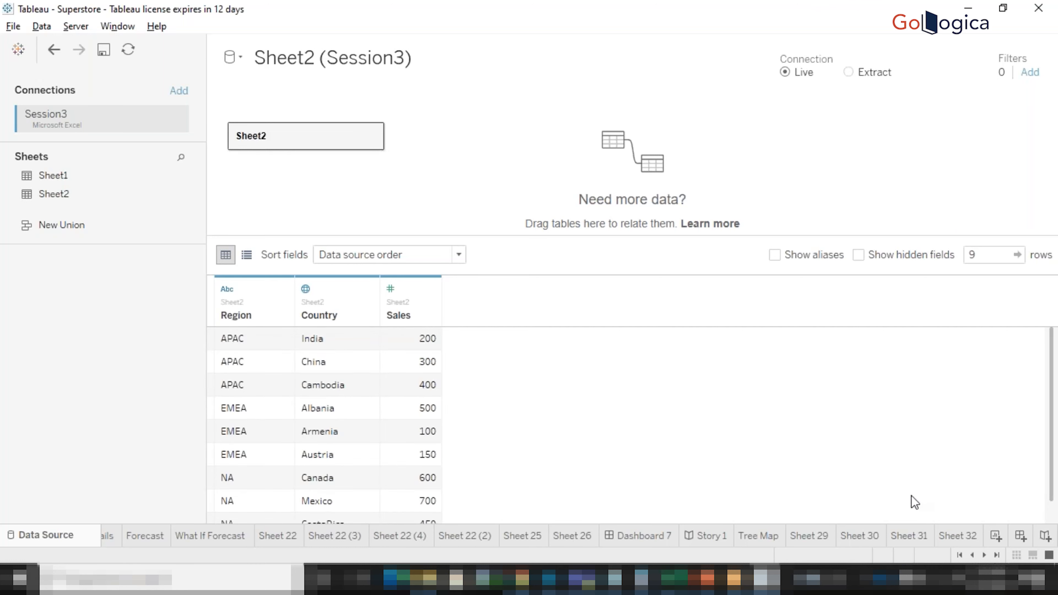
- View the Connect to basic & visualize slide in the Tableau training - Session4 presentation
mouse_move(708, 578)
mouse_move(634, 509)
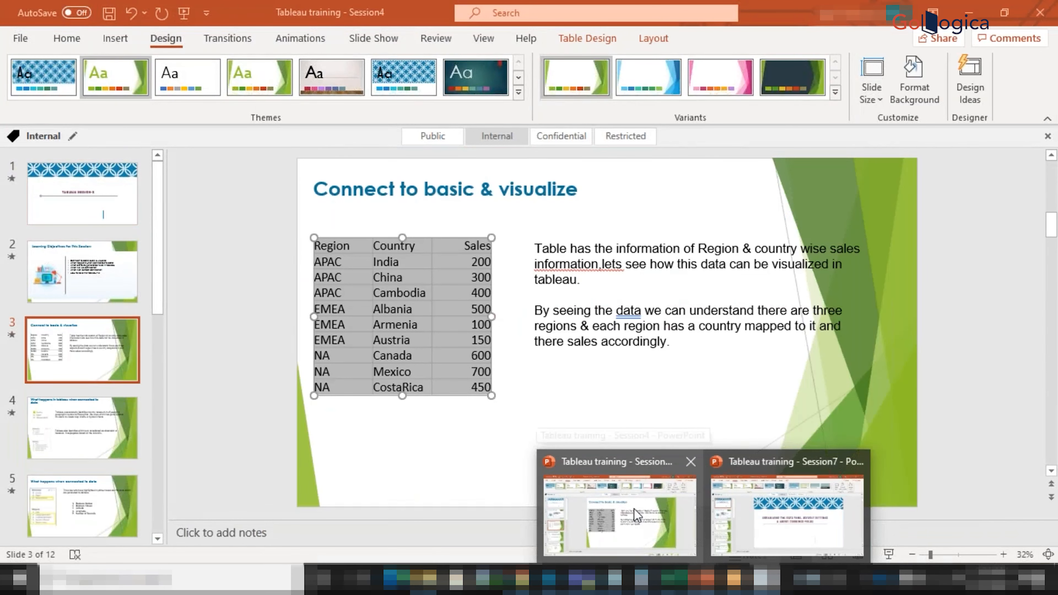
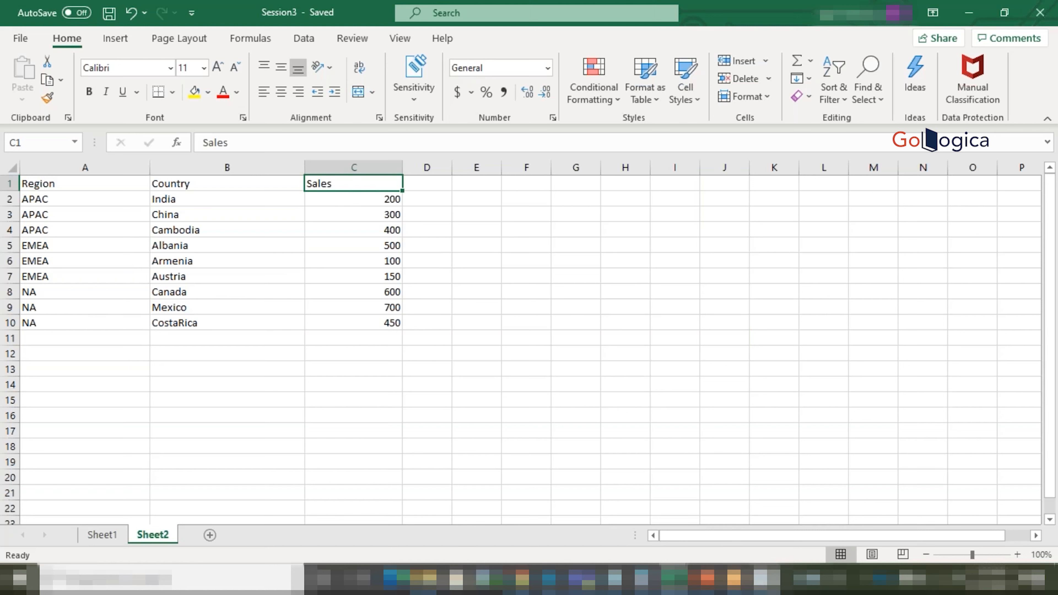
- Switch to Tableau and create a new worksheet
left_click(766, 581)
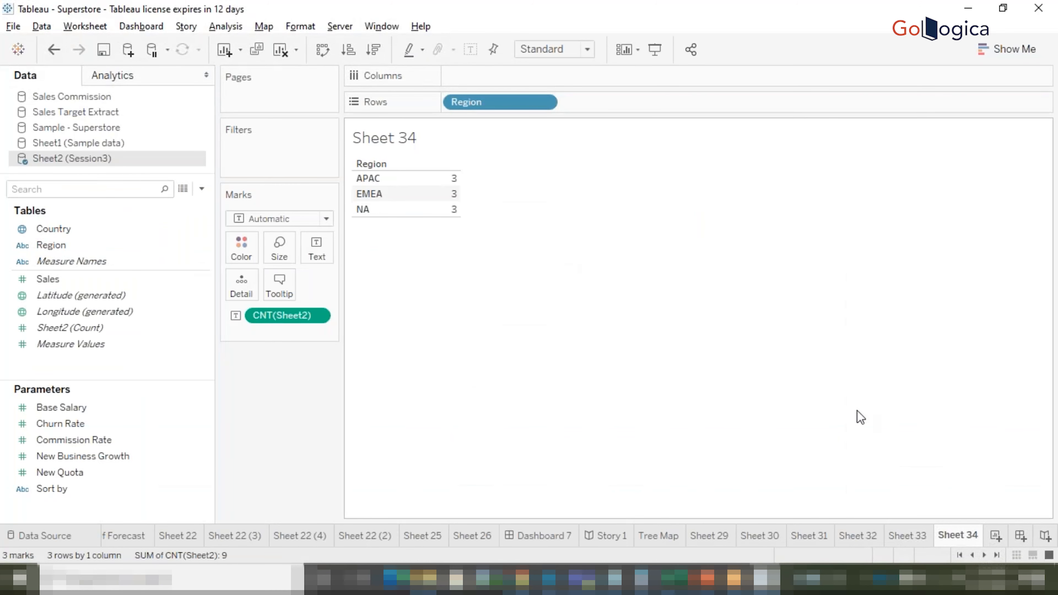
left_click(995, 535)
- Try Measure Names on its own in the view, in its default placement and on Rows, removing it after each trial
double_click(105, 263)
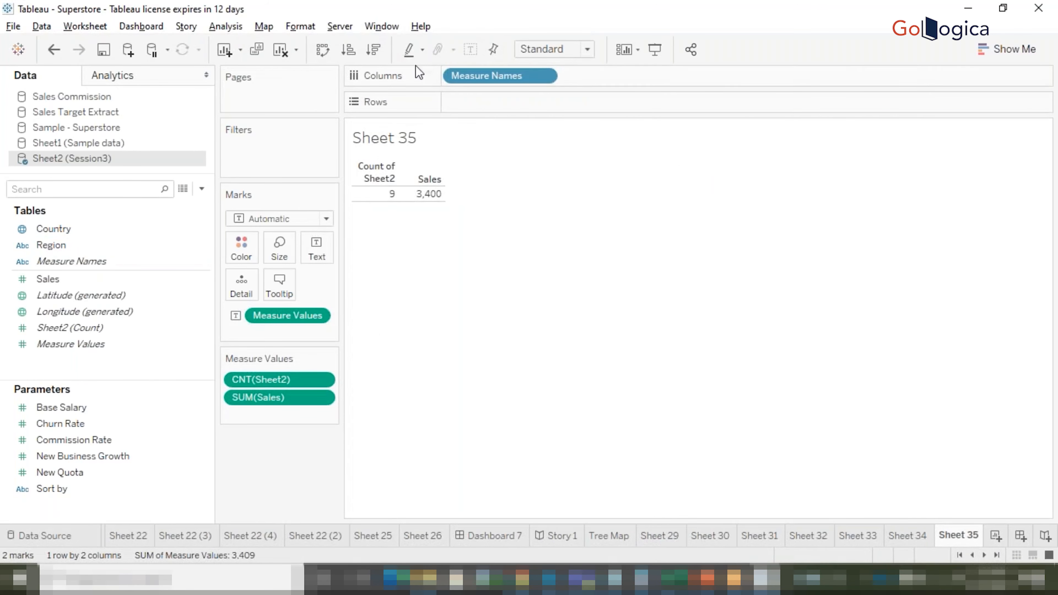
left_click(283, 56)
left_click_drag(111, 265, 558, 109)
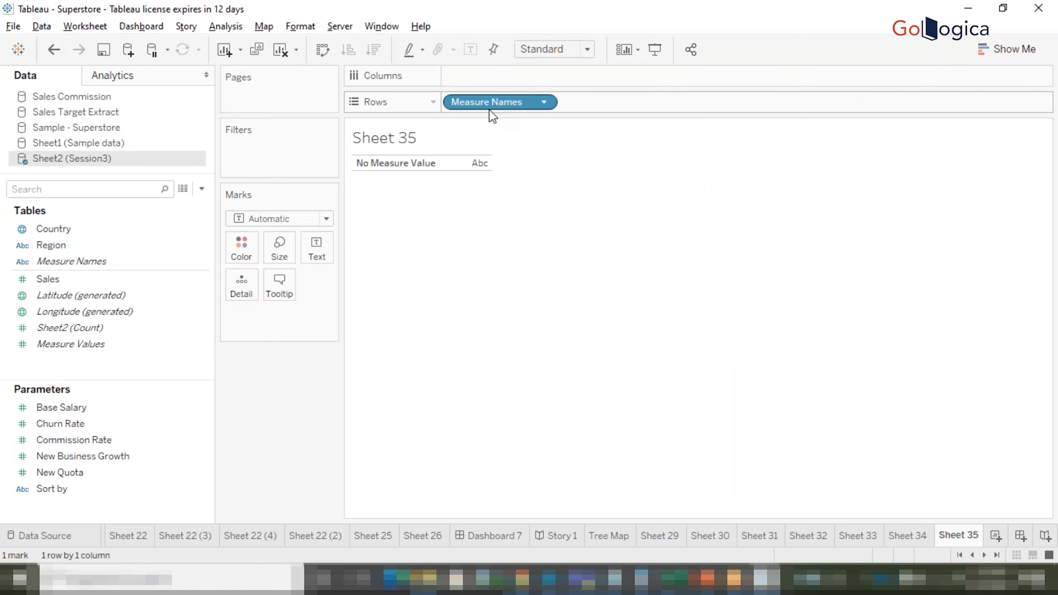
left_click_drag(500, 102, 73, 289)
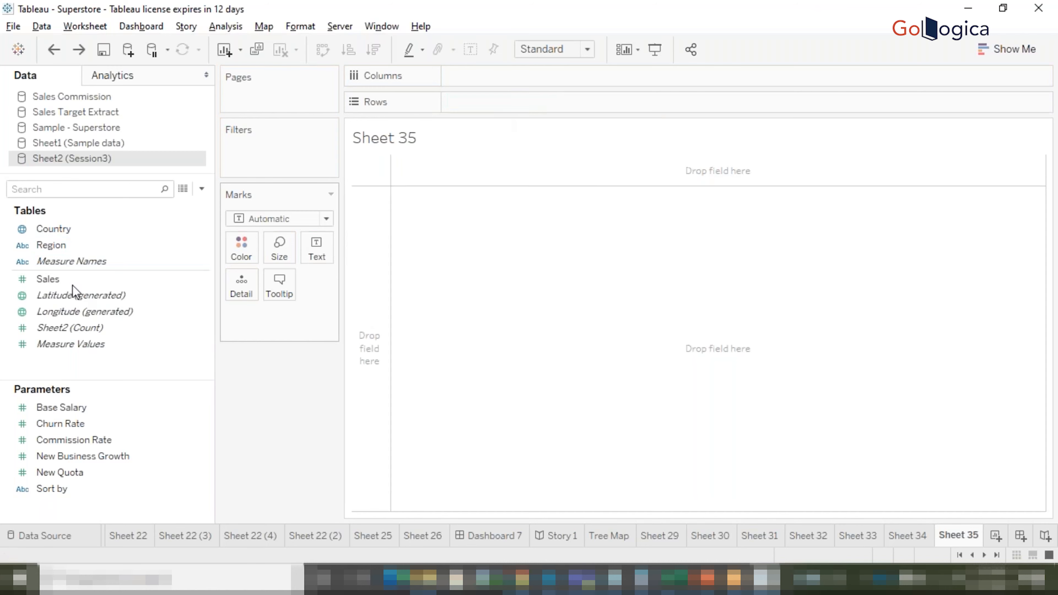
double_click(80, 264)
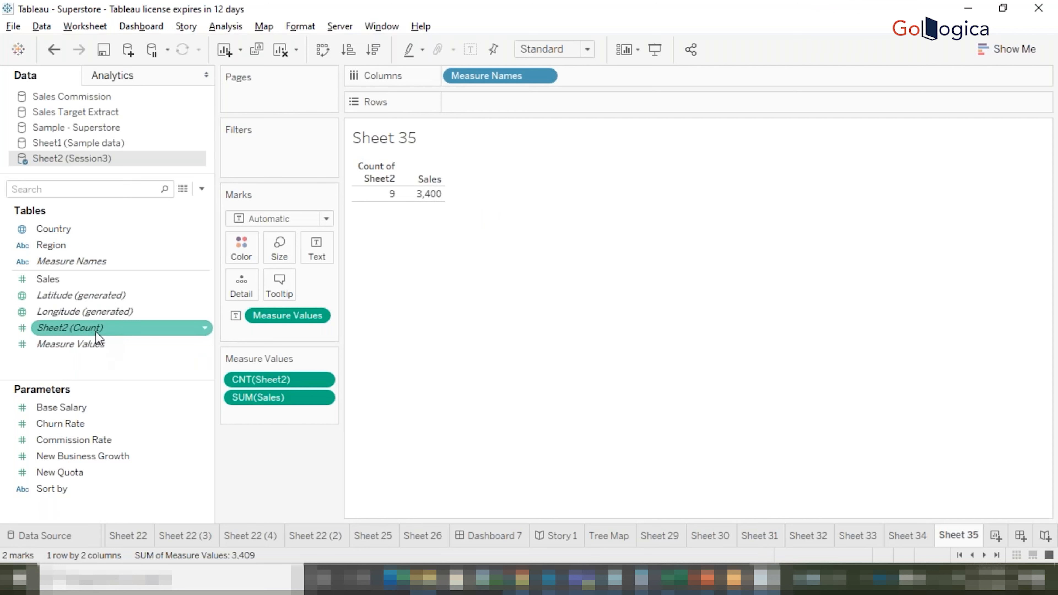
mouse_move(94, 331)
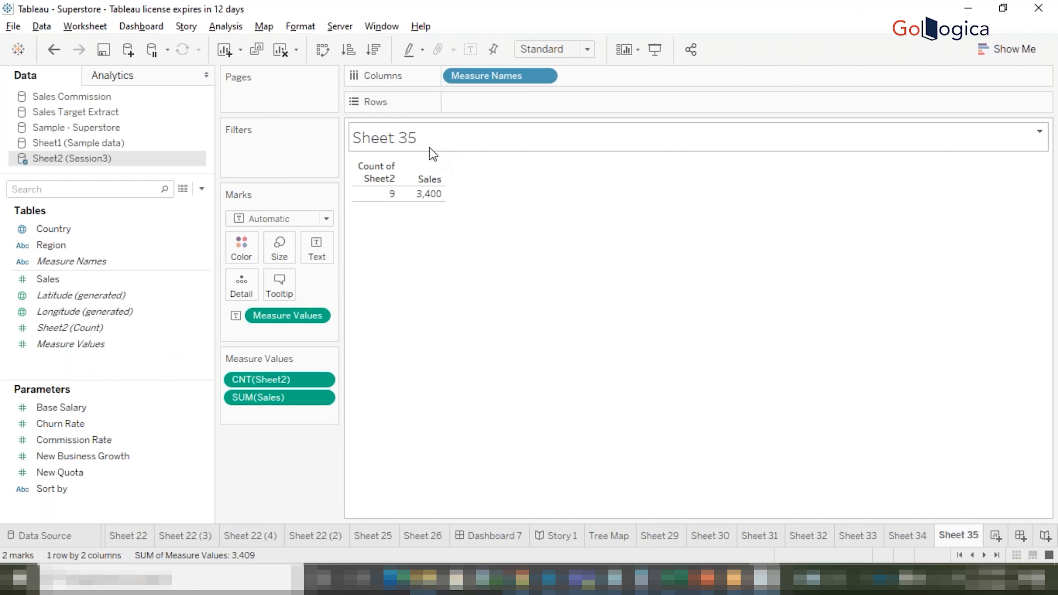
left_click(277, 52)
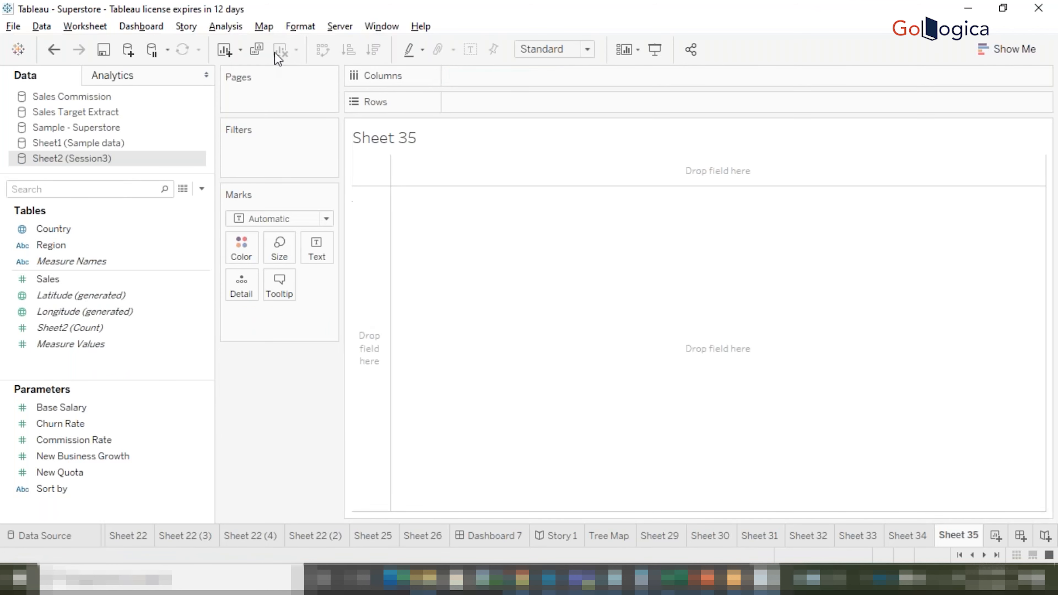
left_click_drag(104, 263, 517, 108)
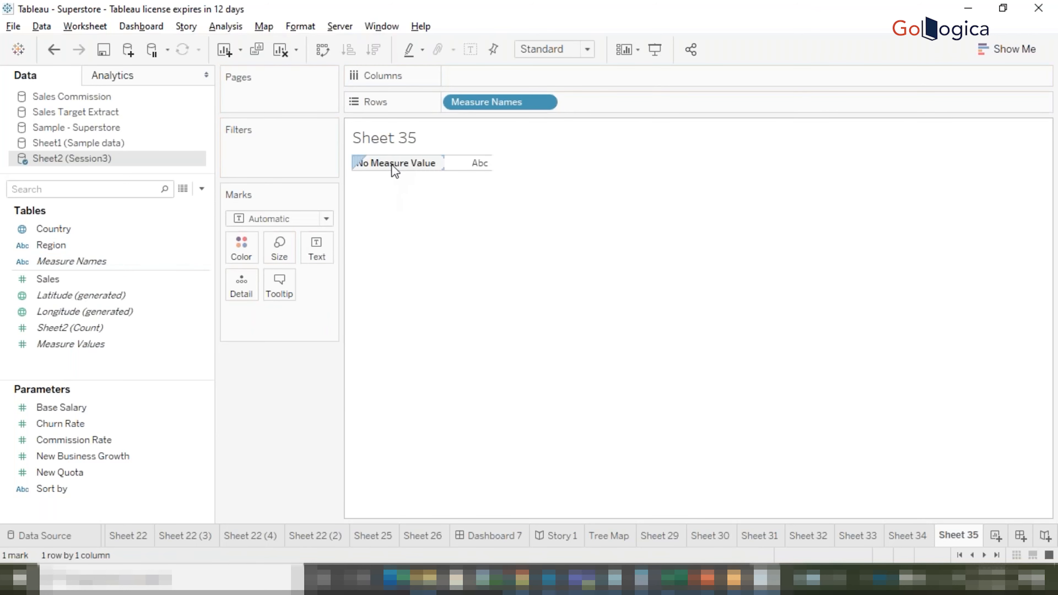
left_click_drag(480, 108, 663, 321)
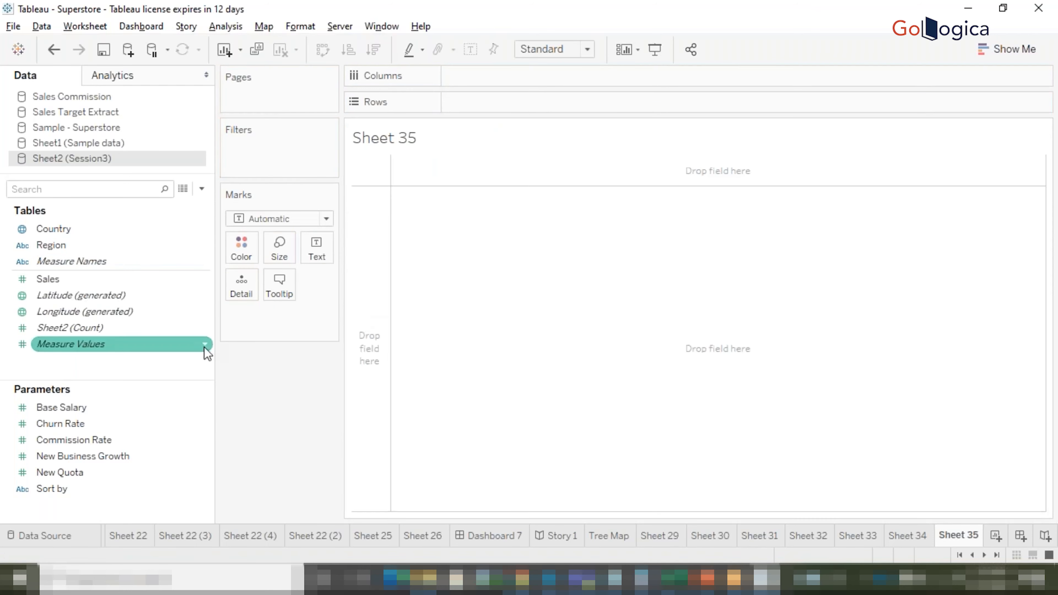
- Place Measure Values on Rows of the empty worksheet
mouse_move(109, 352)
left_mouse_down()
mouse_move(281, 275)
mouse_move(518, 108)
left_mouse_up()
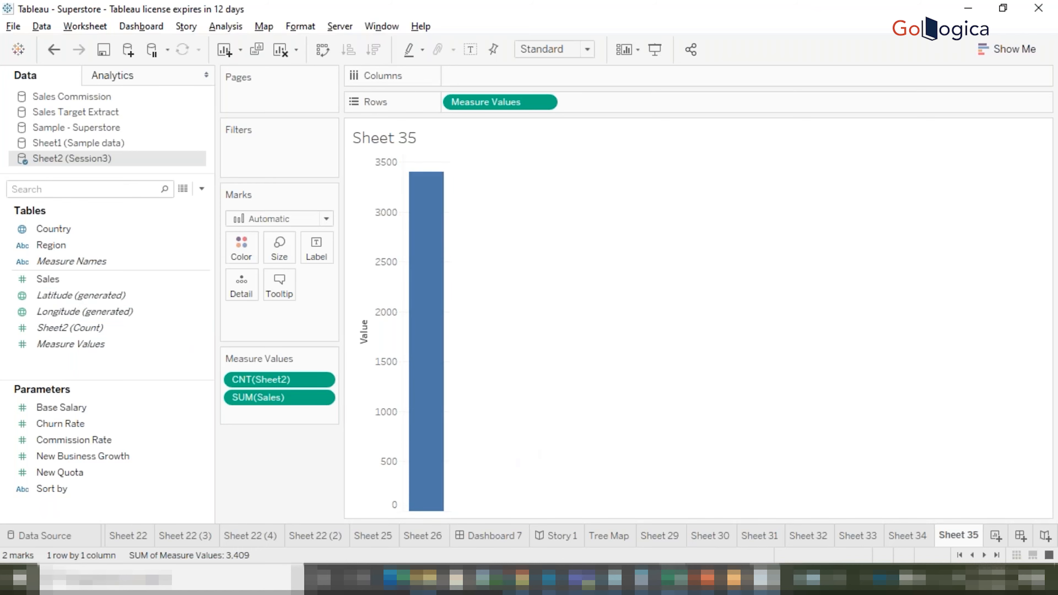
- Switch to the Session3 workbook in Excel and check the sum of the Sales values in C2:C10 on Sheet2
mouse_move(675, 578)
left_click(839, 520)
key("Down")
key("shift+Down")
key("shift+Down")
key("shift+Down")
key("shift+Down")
key("shift+Down")
key("shift+Down")
key("shift+Down")
key("shift+Down")
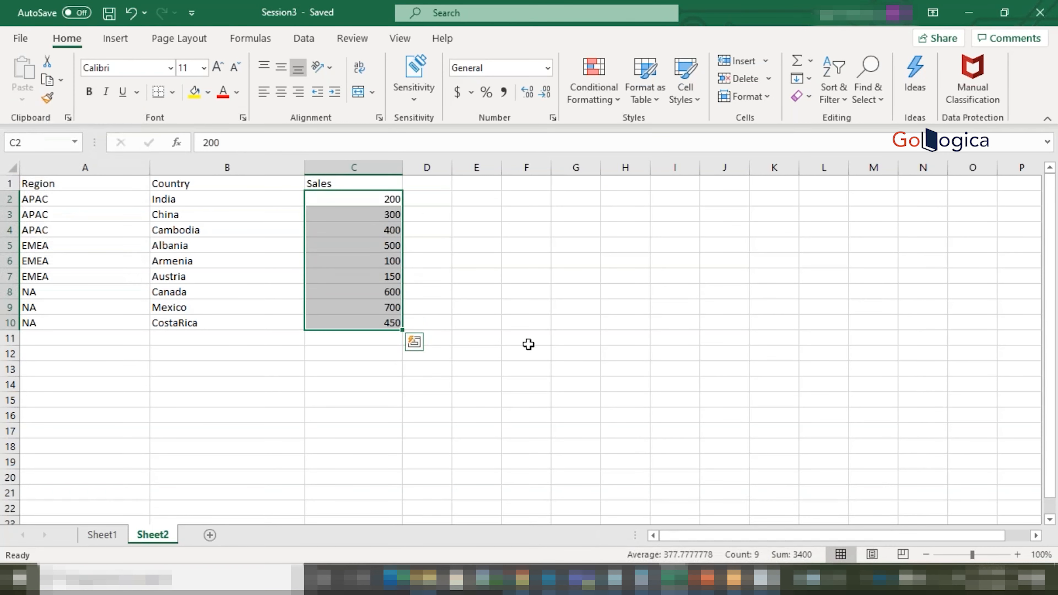
- Return to Tableau and place Measure Names on Columns to split the Measure Values bar by measure
mouse_move(766, 580)
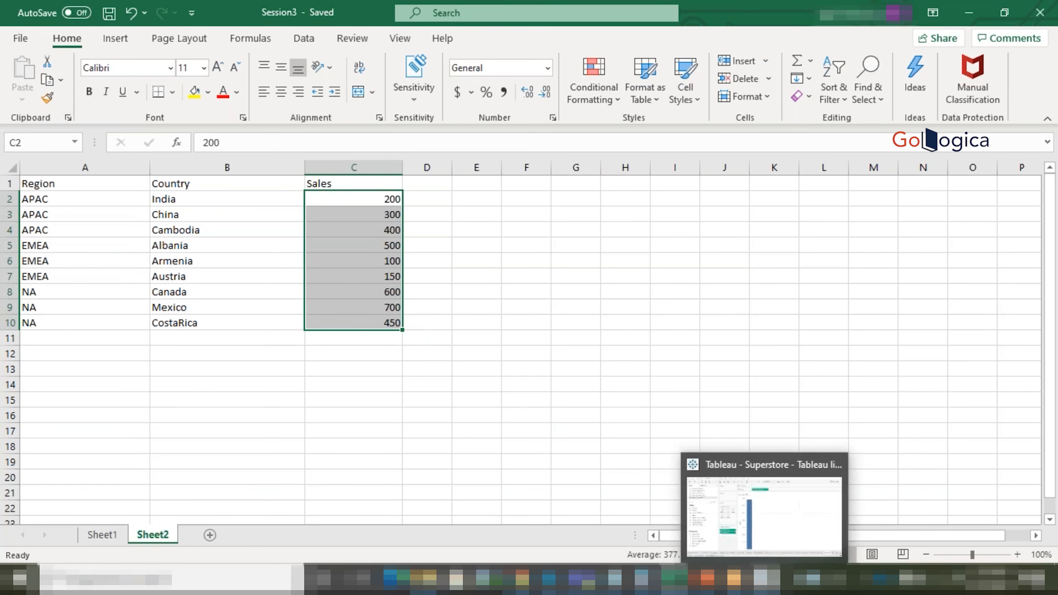
left_click(692, 528)
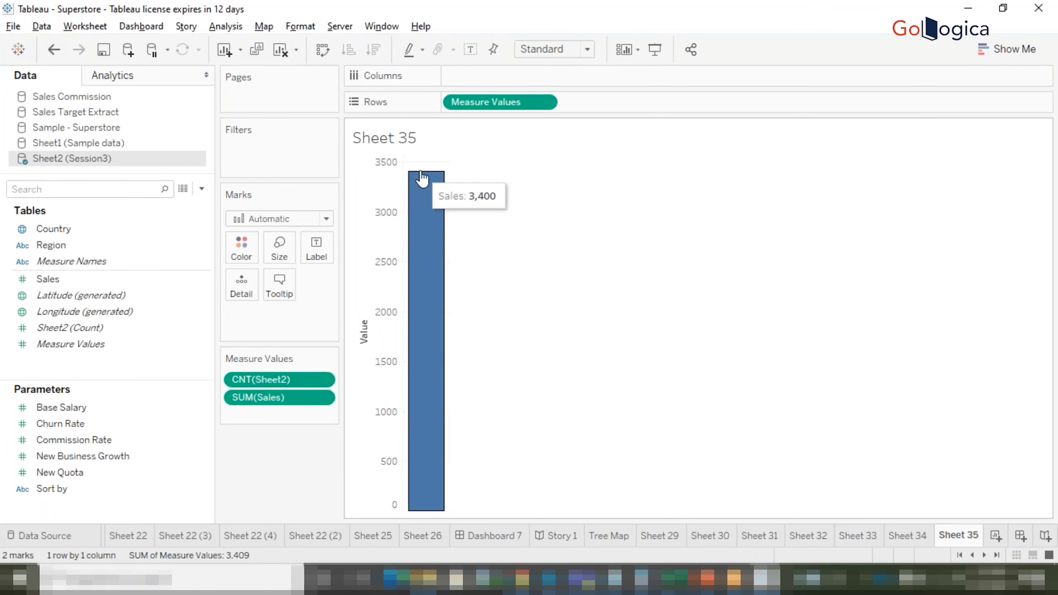
left_click_drag(75, 262, 494, 85)
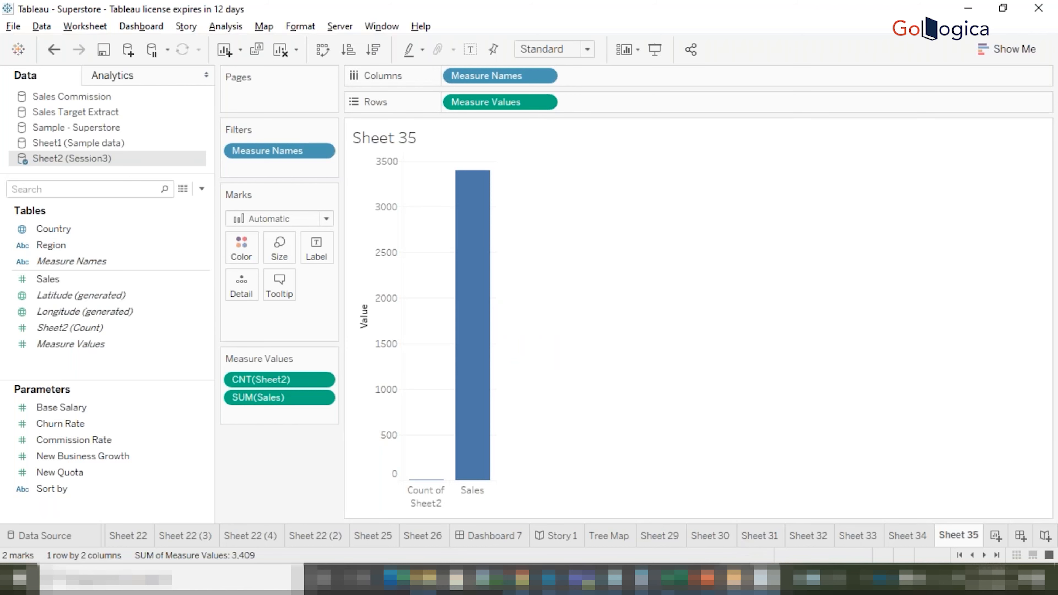
- Read the slide on auto generated fields in the running PowerPoint slide show, and return to Tableau
mouse_move(734, 579)
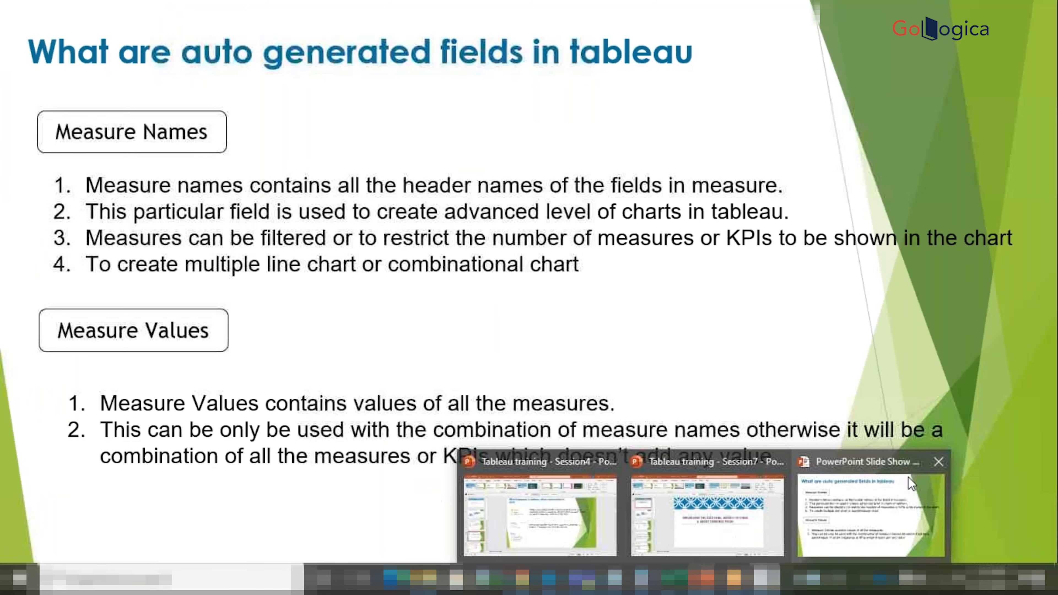
left_click(902, 485)
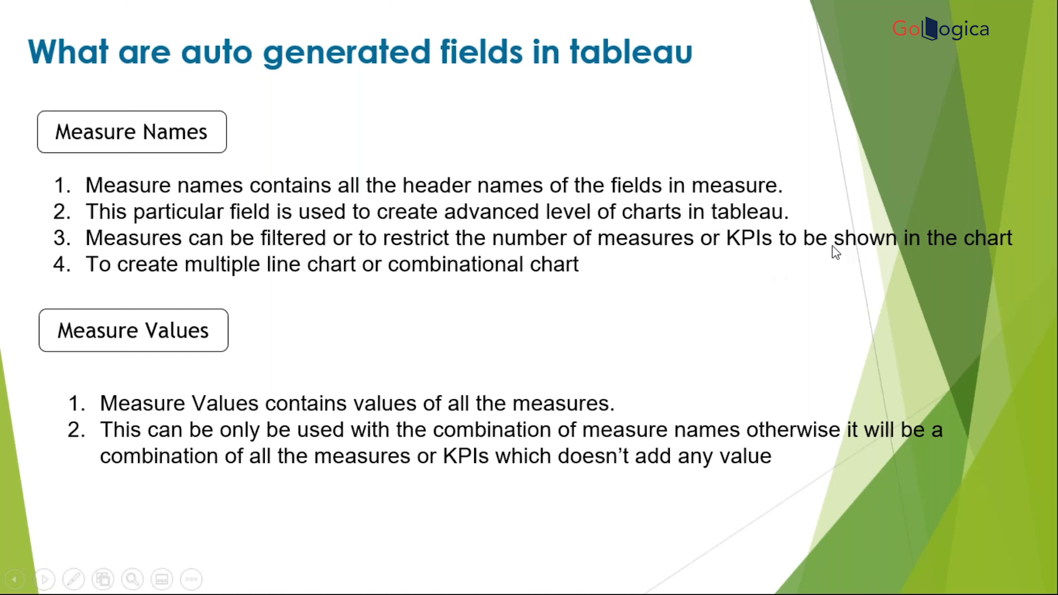
key("super")
left_click(766, 579)
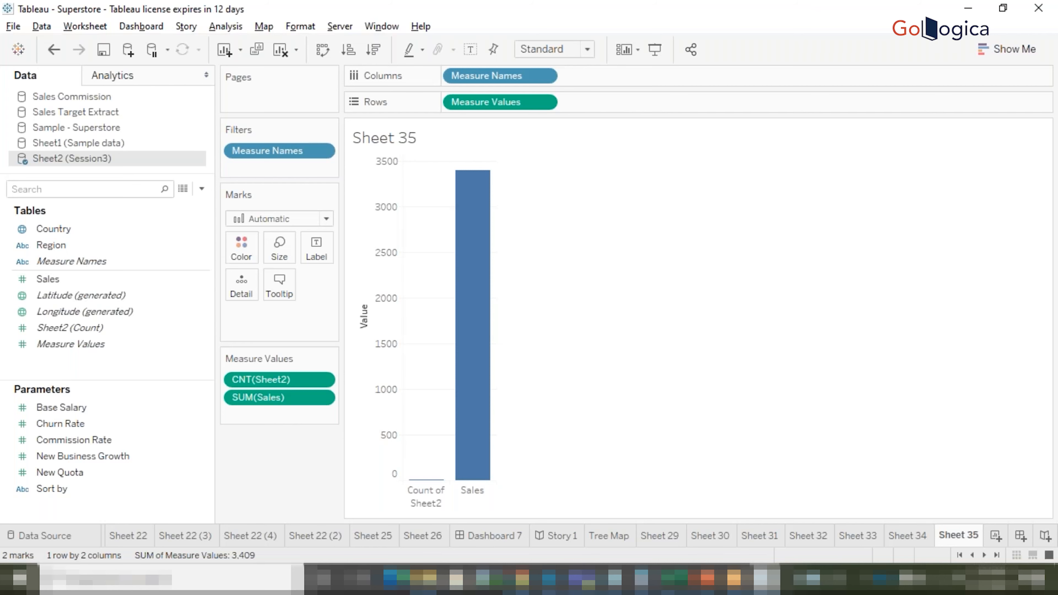
- Open Notepad and write the line "KPI - Key performance Indicator" in the new note
key("super")
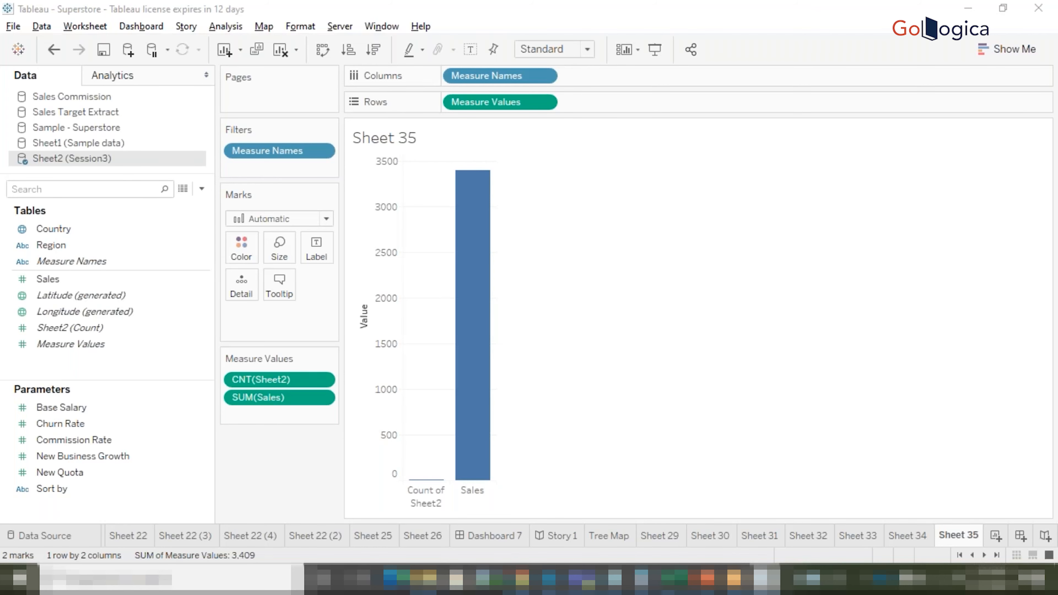
type("excel")
type("te")
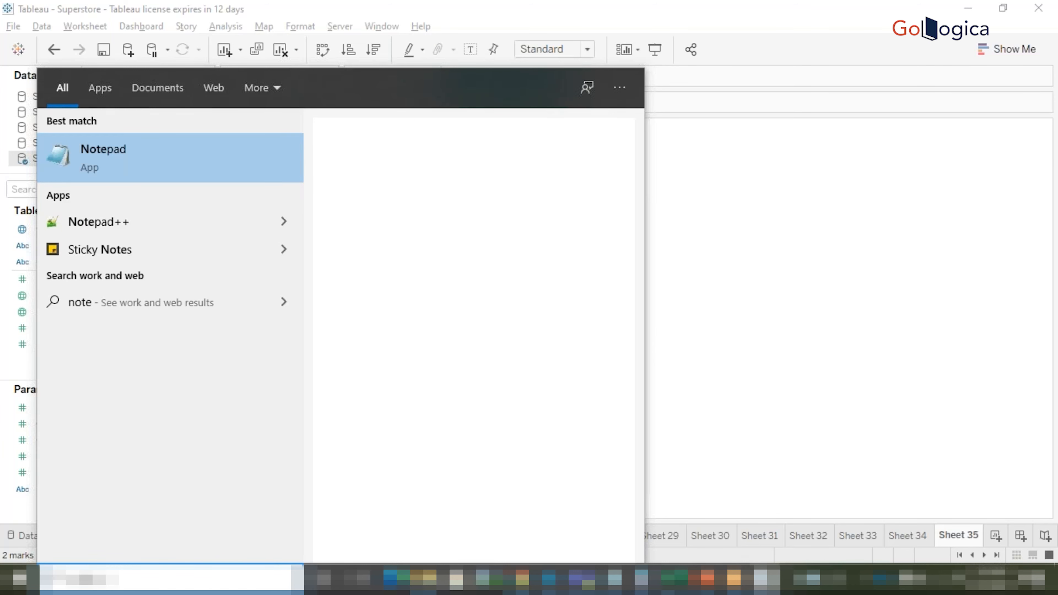
key("Return")
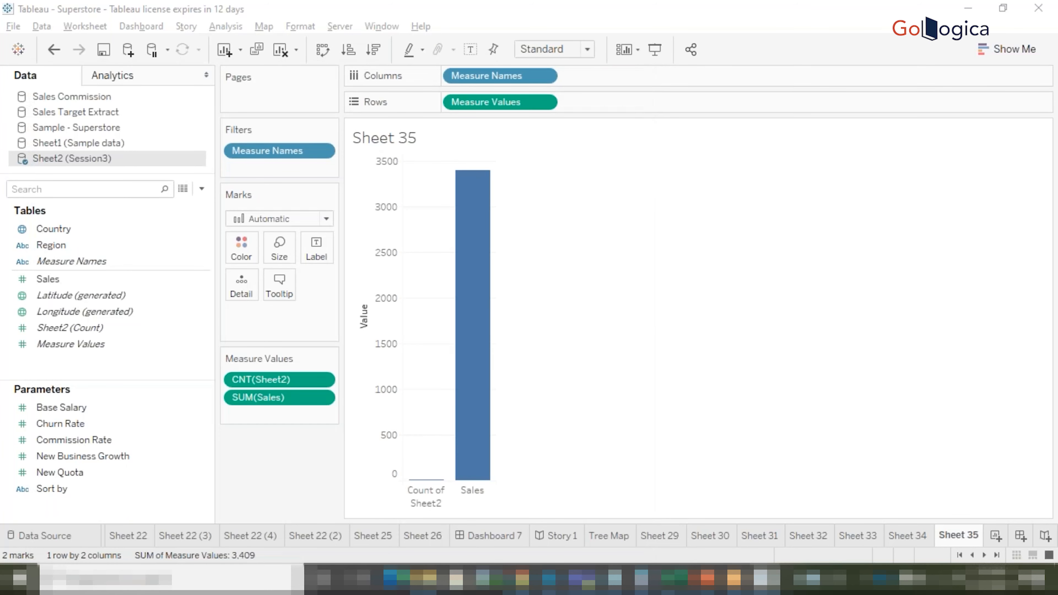
type("K")
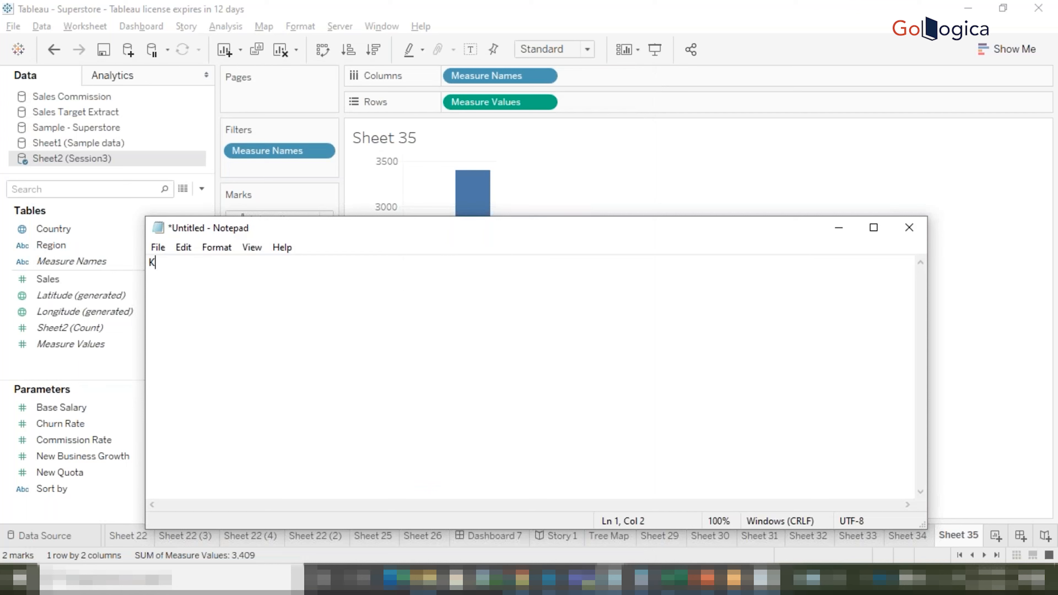
type("PI _")
key("BackSpace")
key("BackSpace")
type("- Key performance Indicator")
key("Return")
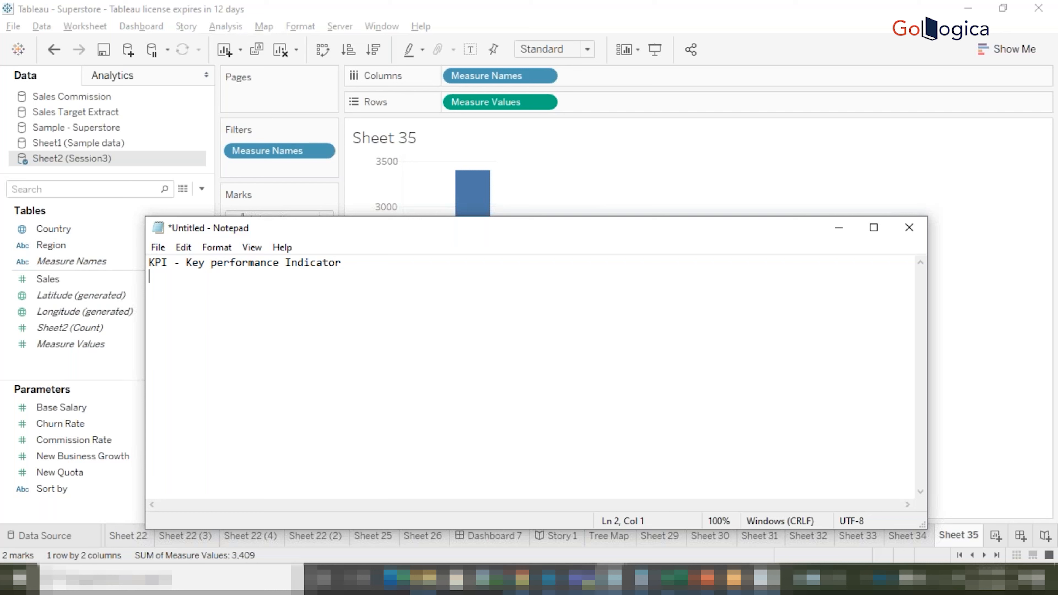
- Write the lines "Higher the better" and "lower the better" beneath the KPI definition
type("Higher the better")
key("Return")
type("lower the be")
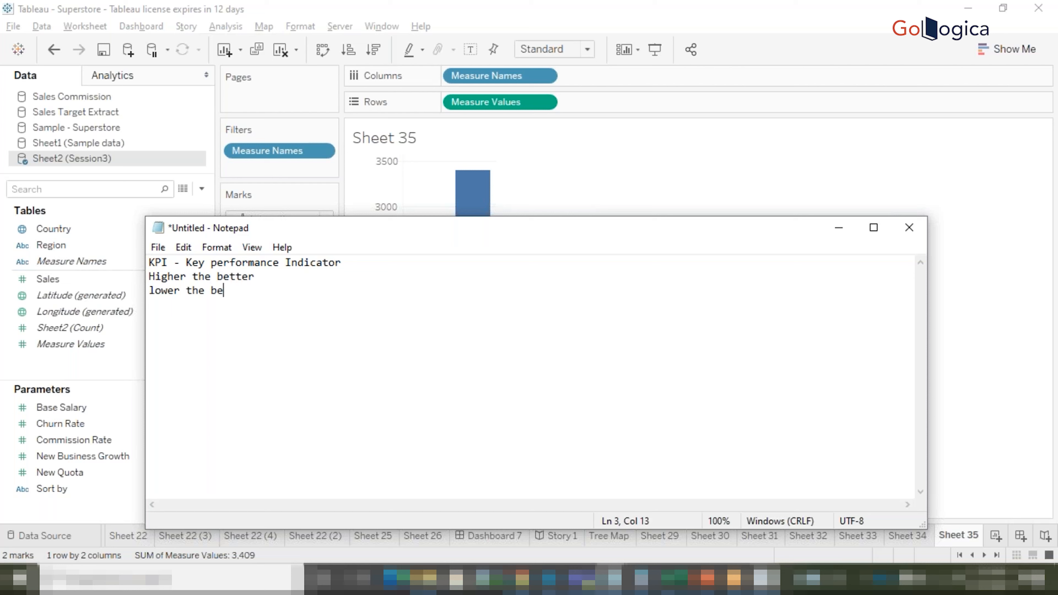
type("tter")
- Append "----Sales ,Profit" to the "Higher the better" line of the note
key("Up")
key("Right")
type("----Sales ,Profi")
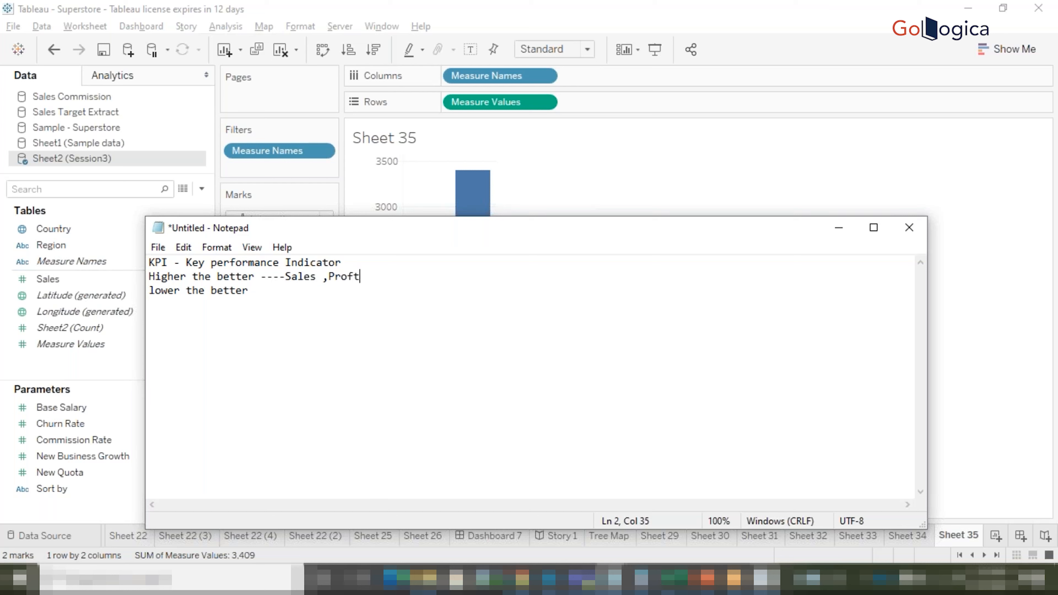
type("t")
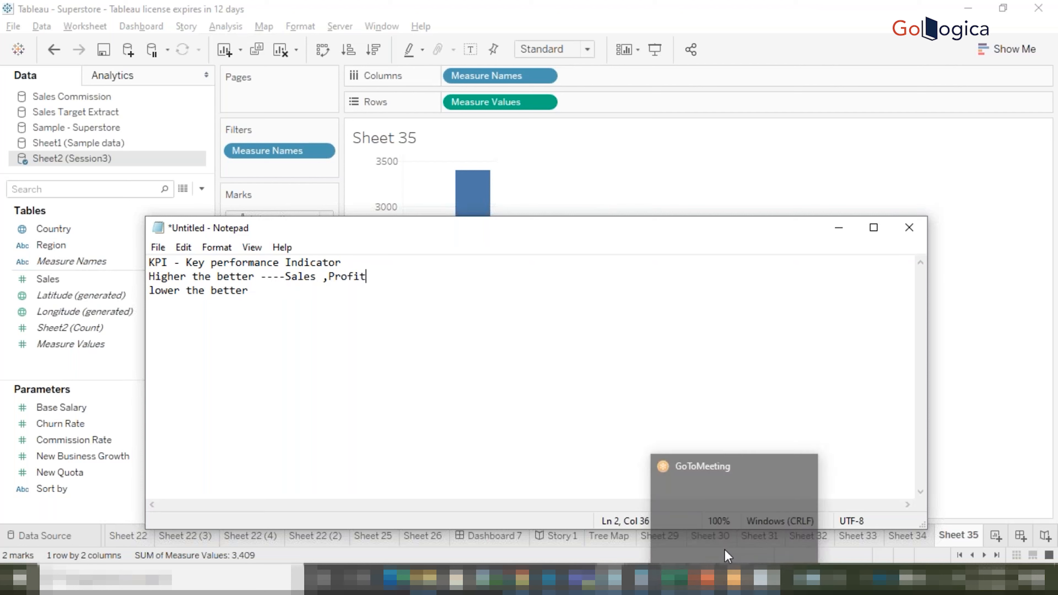
left_click(213, 278)
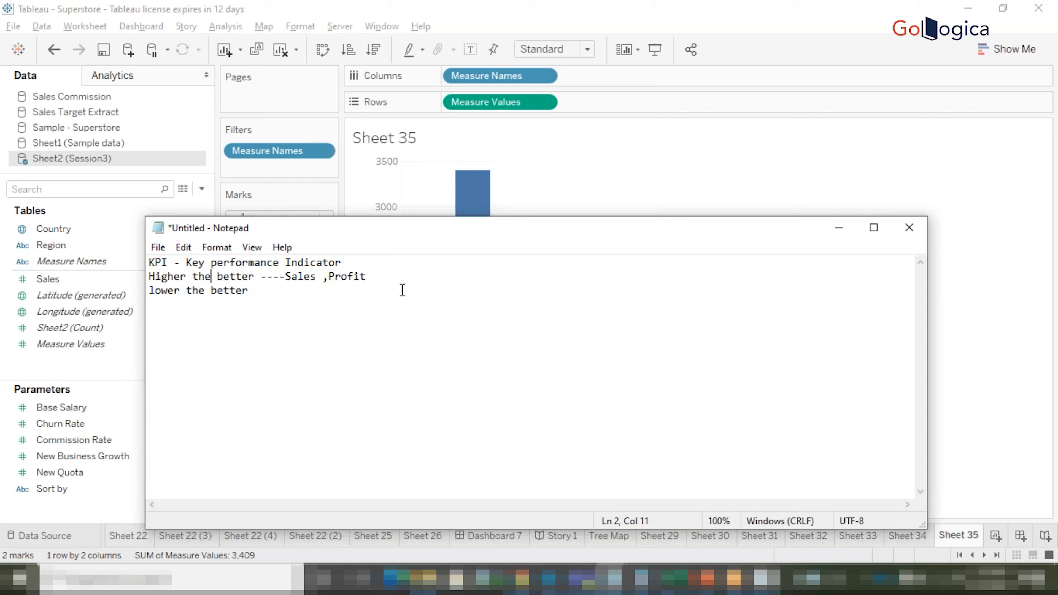
- Add "1lakh" at the end of the "Higher the better" line, after Profit
left_click(390, 279)
type("11")
type("akh ")
type("20k")
type(",")
type("25k")
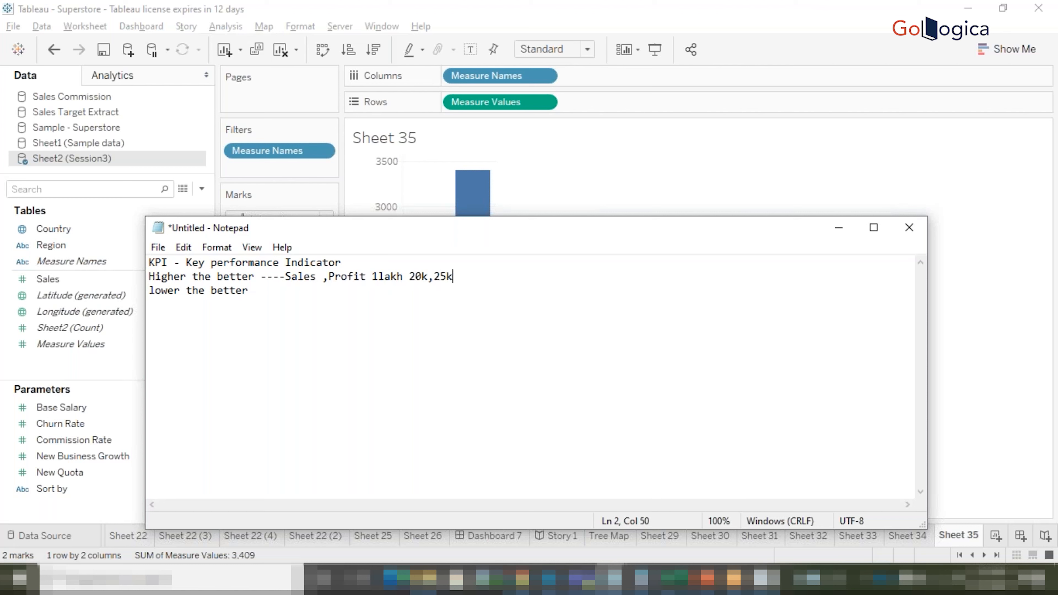
type(" ,30")
type("k")
key("BackSpace")
key("BackSpace")
key("BackSpace")
key("BackSpace")
key("BackSpace")
key("BackSpace")
key("BackSpace")
key("BackSpace")
key("BackSpace")
key("BackSpace")
key("BackSpace")
key("BackSpace")
- Append "---- Cost" to the "lower the better" line and start a new paragraph after a blank line
left_click(249, 291)
type("---- Cost")
key("Return")
key("Return")
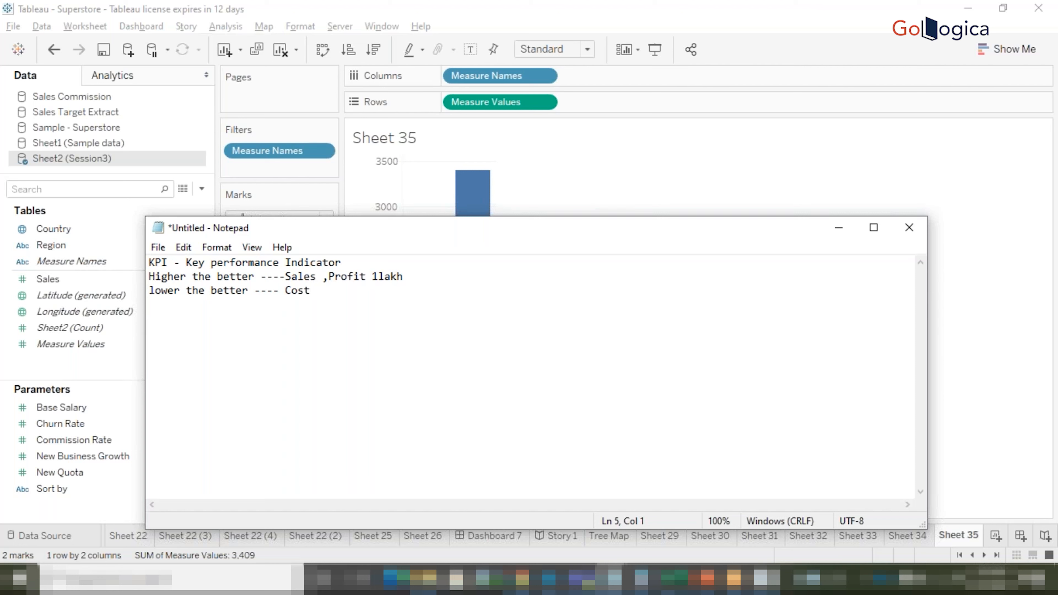
- Write the example lines "Product 1lakh", "proft of 20k" and "cost ---warranty,scrap 5k,10k" in the note
type("Product")
type("1lakh")
key("Return")
type("proft ")
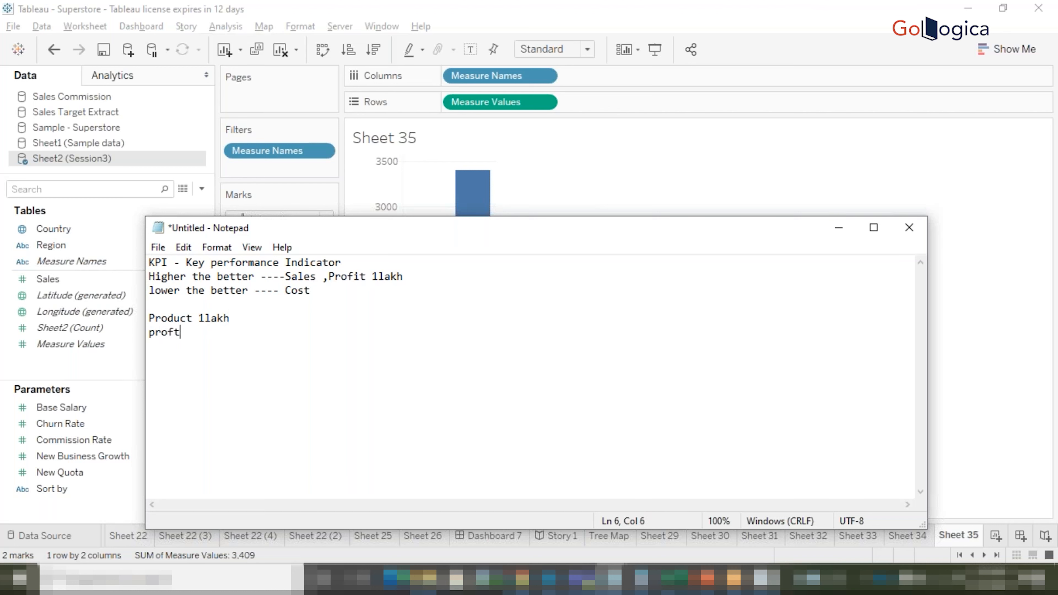
type("of 20k")
key("Return")
type("cost ---warranty")
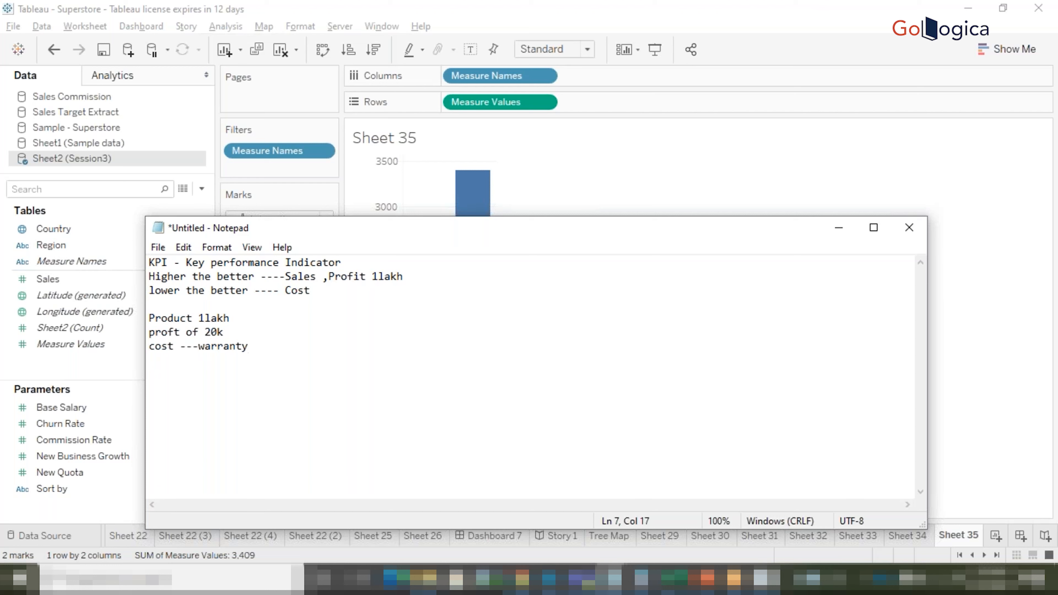
type(",scrap")
type("5k,10k")
- Insert "kpi" after "lower the better", and highlight the product example and the two KPI type lines
left_click(249, 291)
type("kpi")
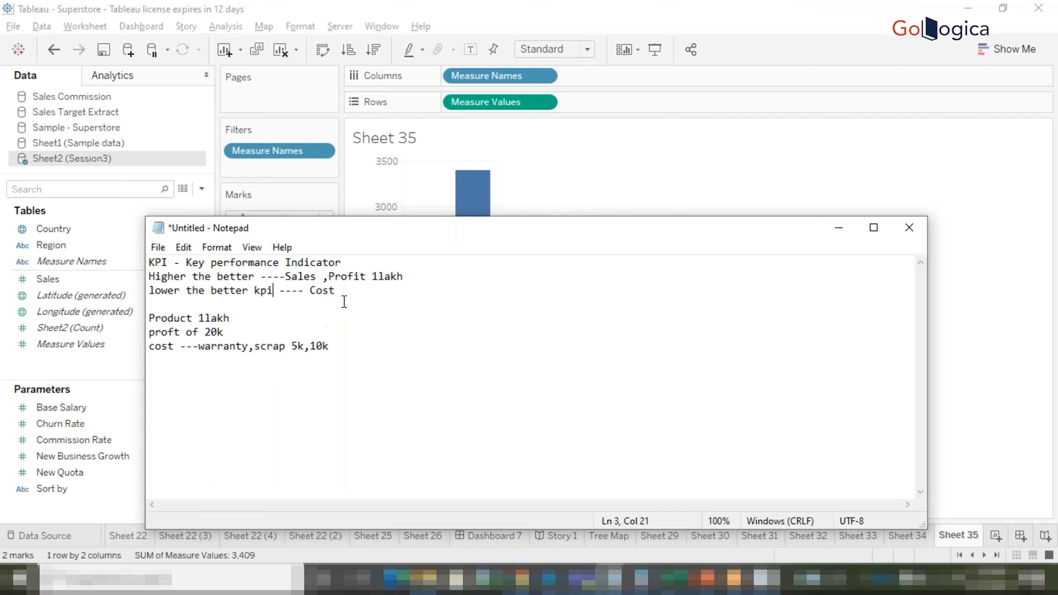
left_click_drag(330, 346, 149, 317)
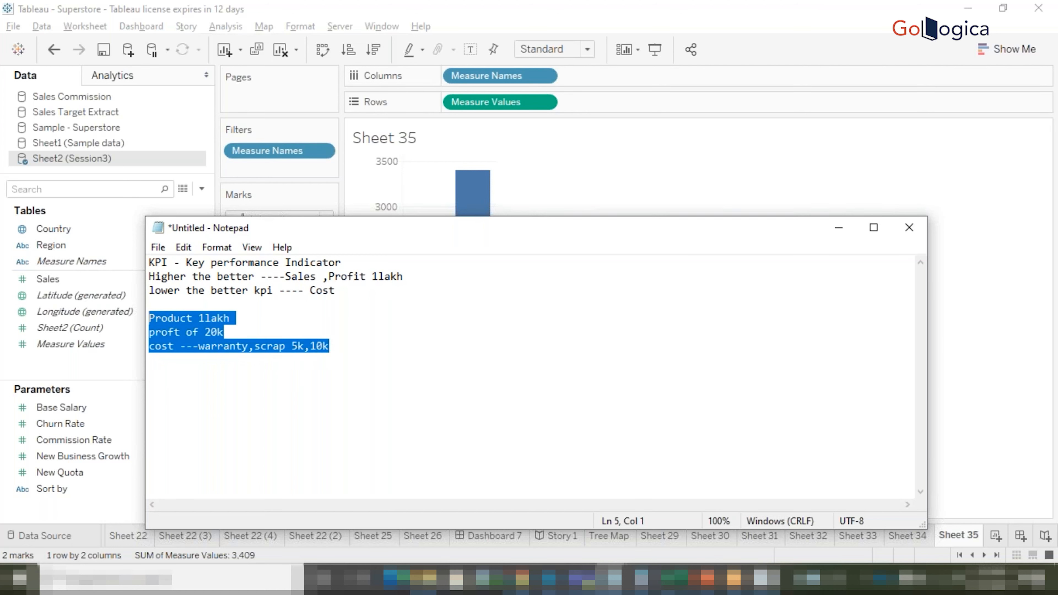
left_click(748, 23)
left_click(305, 346)
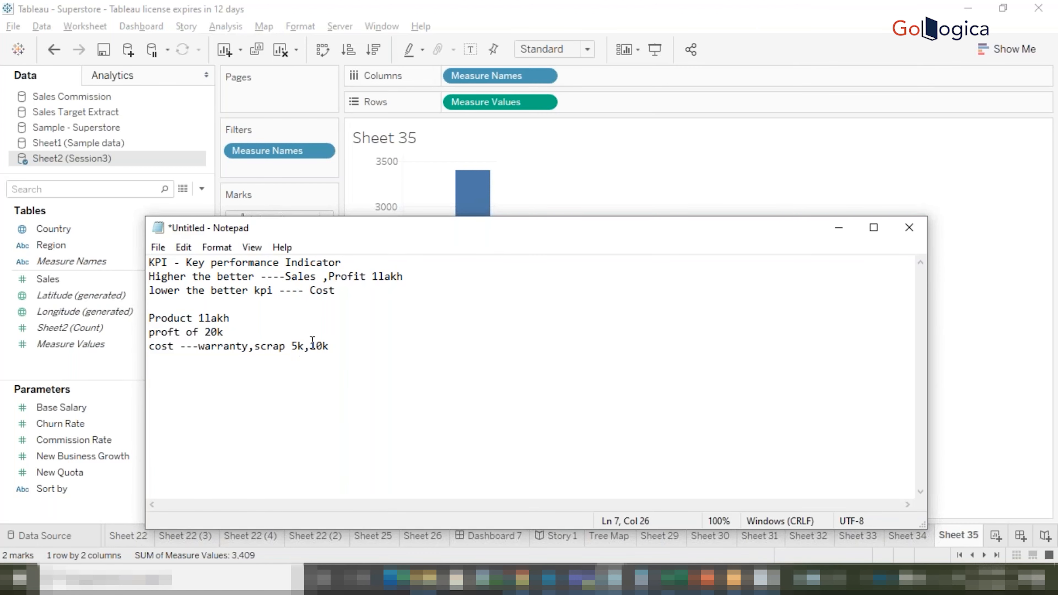
left_click(273, 290)
left_click_drag(339, 290, 151, 283)
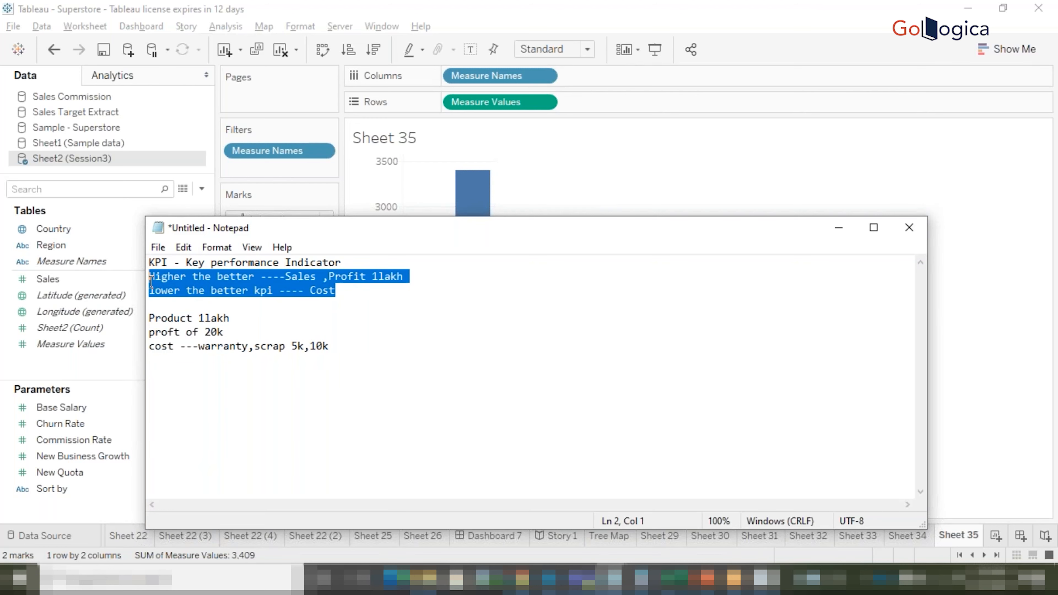
- Add blank lines below the "lower the better kpi" line and write the target rule ">500k -- green"
left_click(361, 290)
key("Return")
key("Return")
key("Return")
key("Return")
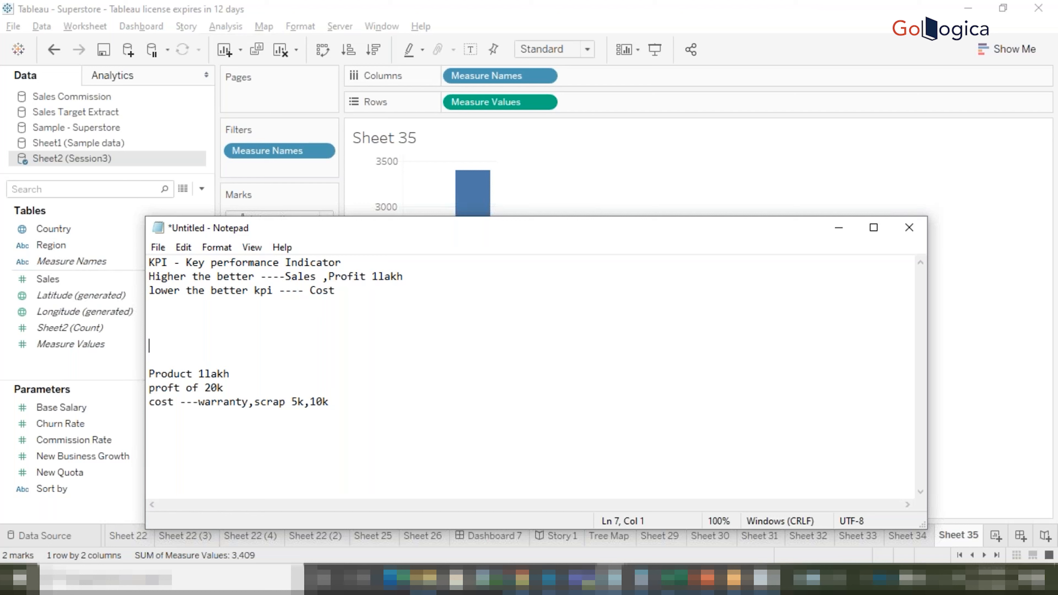
type("500k -- green")
key("Left")
key("Left")
key("Left")
key("Left")
key("Left")
key("Left")
key("Left")
key("Left")
key("Left")
key("Left")
key("Left")
key("Left")
key("Left")
type(">")
- Add the heading "Higher the better KPIs" above the ">500k -- green" rule
left_click(167, 325)
key("Return")
type("Higher the ")
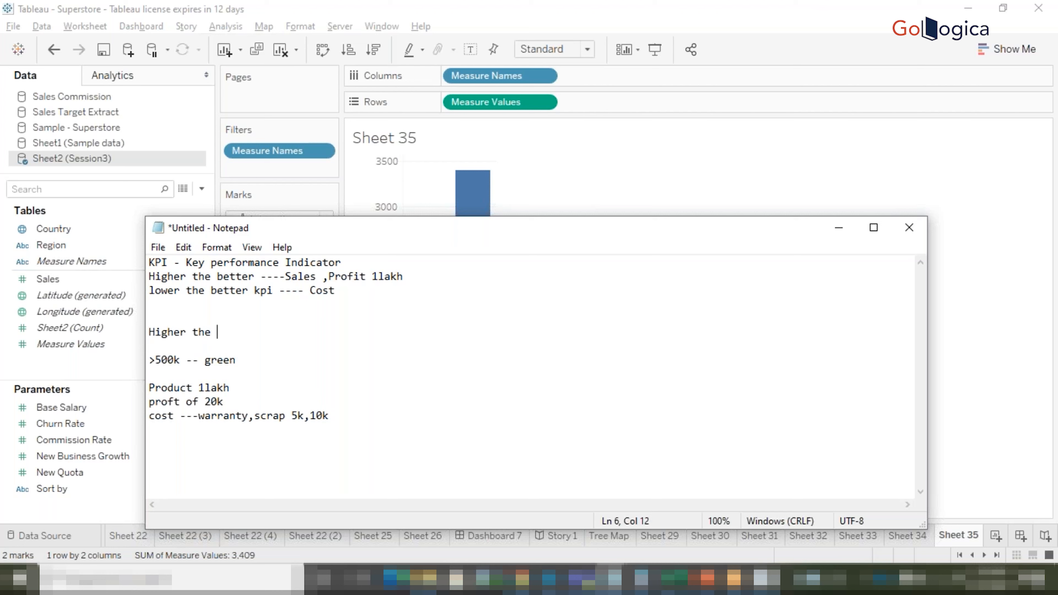
type("better KPIs")
- Write "<500k --Red" below the green rule, and add "Targets" under the "Higher the better KPIs" heading
key("Down")
key("Down")
key("Down")
type("<500k ")
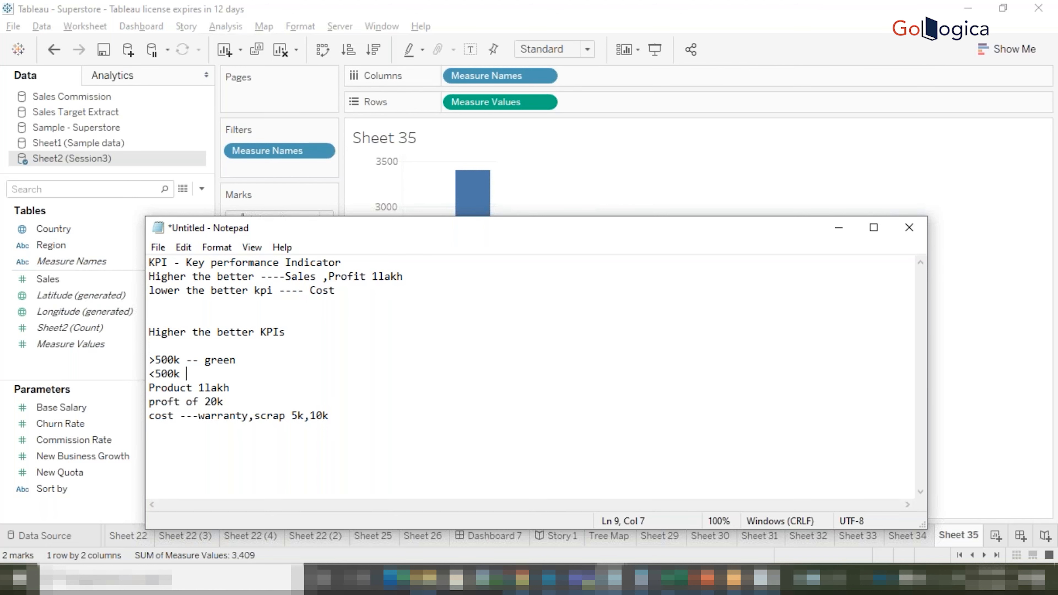
type("--Red")
key("Return")
key("Return")
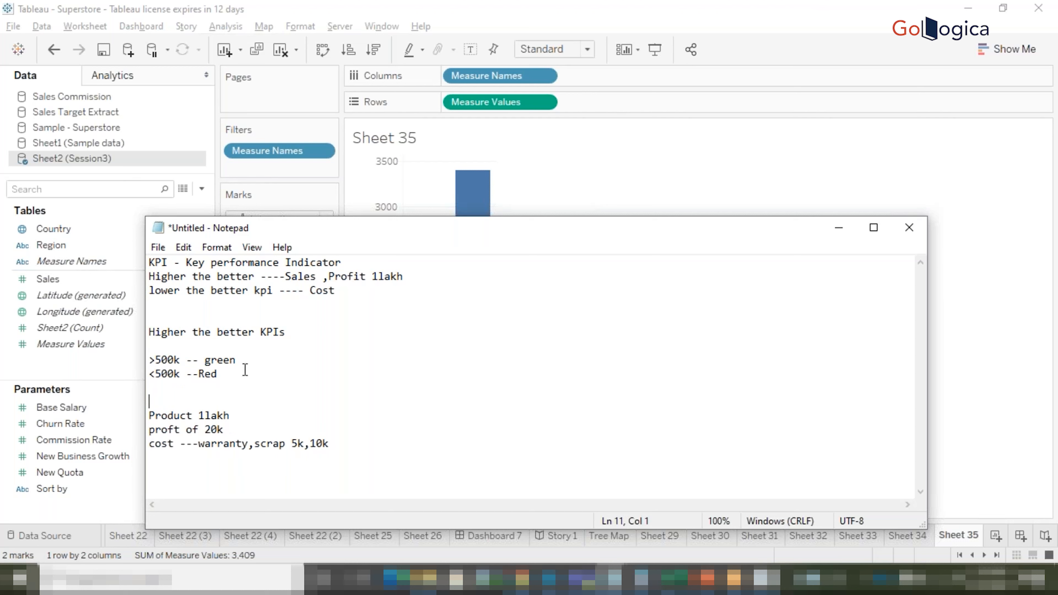
left_click(152, 346)
type("Targets")
- Add a second section headed "Lower the better KPIs" with the line "Target" beneath the red rule
key("Down")
key("Down")
key("Down")
key("Return")
type("Low")
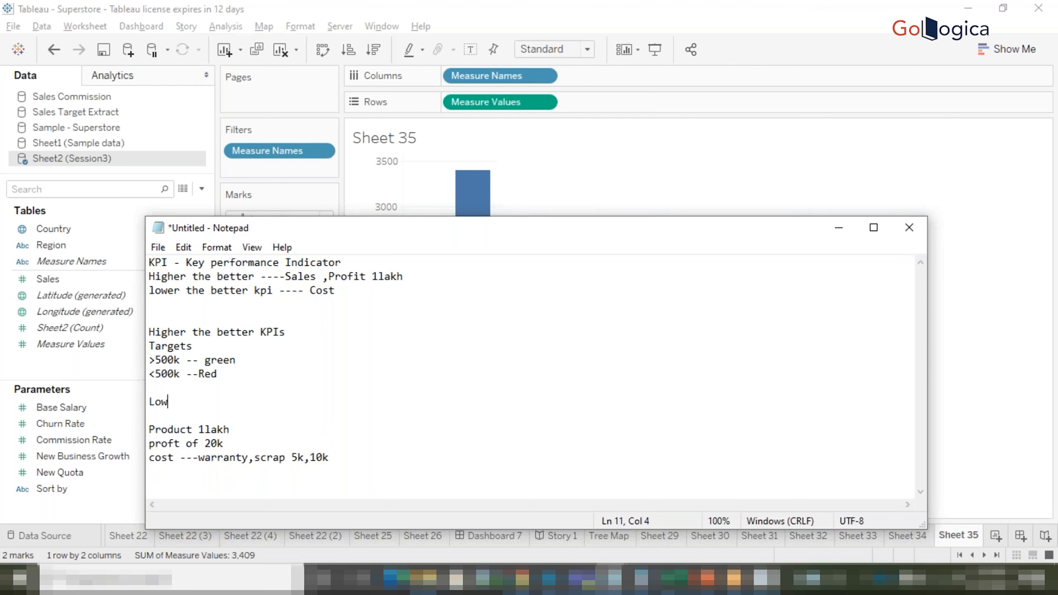
type("er the better KPIs")
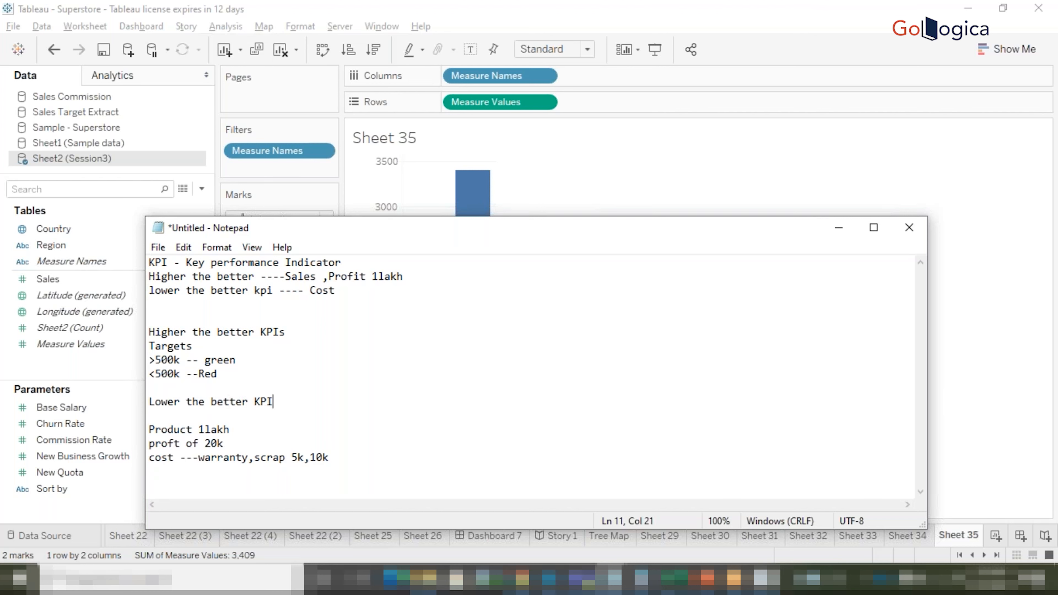
key("Return")
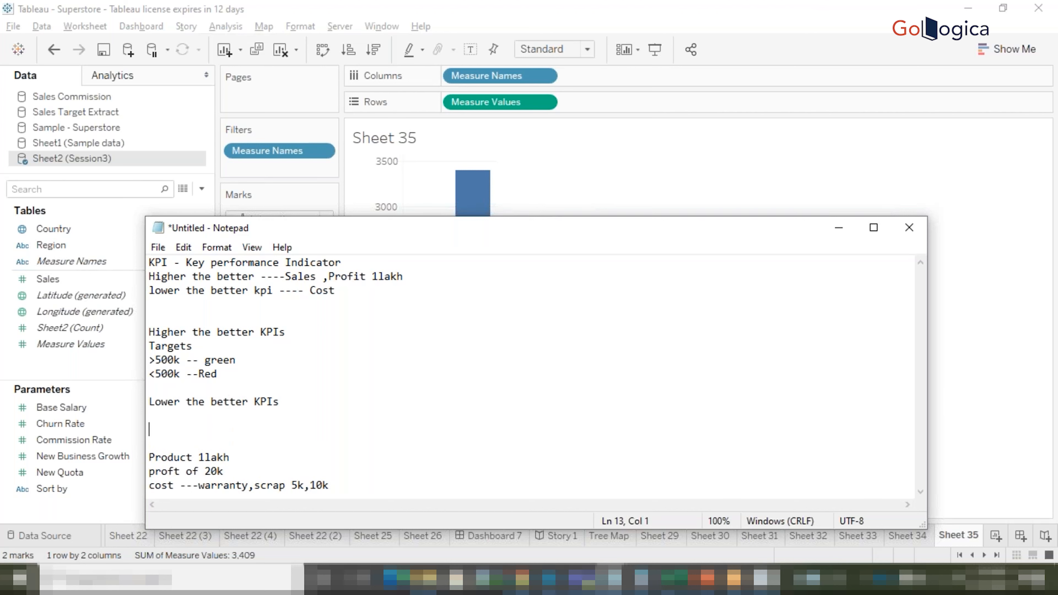
type("Target")
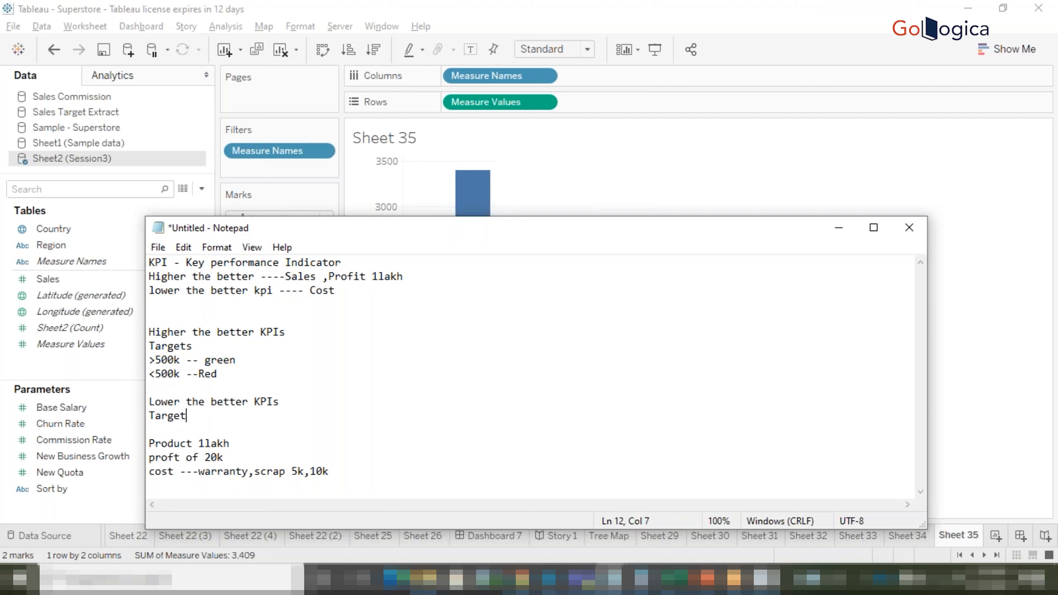
key("Return")
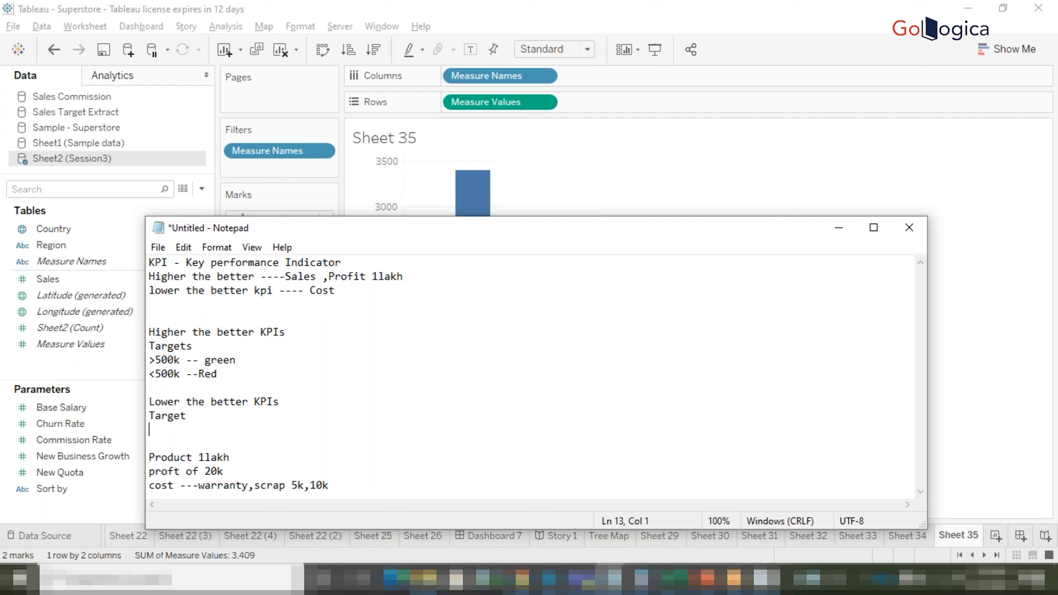
- Write the rules ">10k --- Red" and "<10k --- Green" under the Lower the better KPIs target
type(">10k --- Red")
key("Return")
type("<")
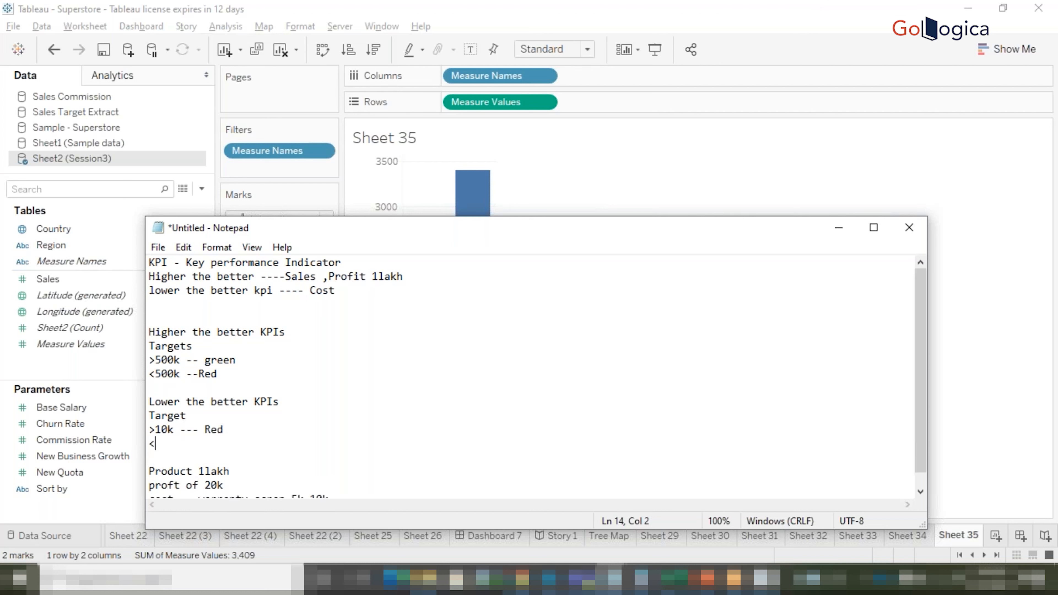
type("10k --- Green")
key("Return")
key("Return")
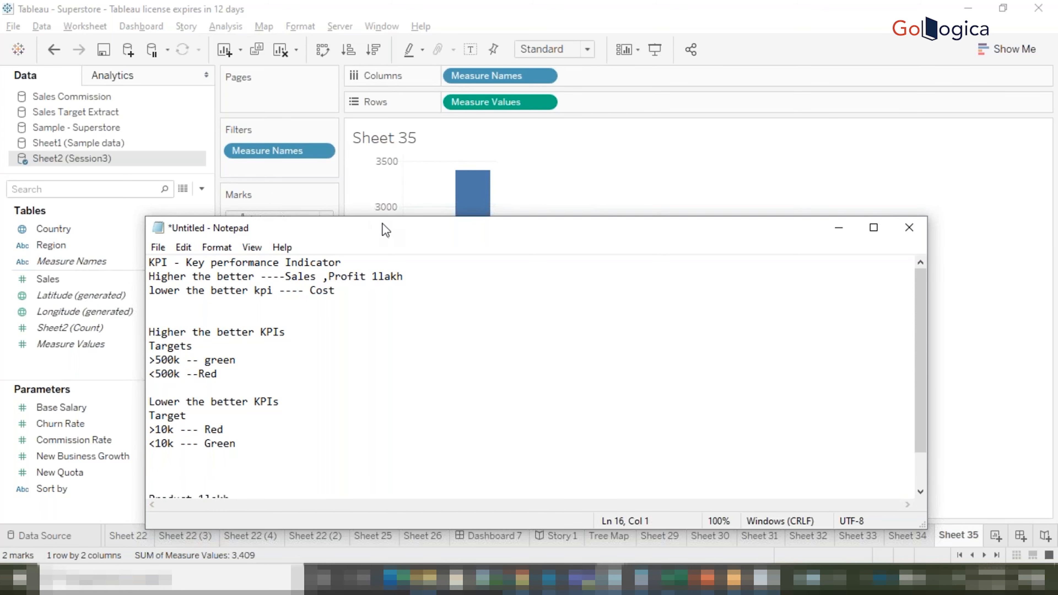
- Move the Notepad window up and make it taller, and write "Red,green & orange" below the target rules
left_click_drag(386, 230, 345, 80)
left_click_drag(380, 384, 362, 549)
type("Red,")
type("green")
type(",")
key("BackSpace")
type("& orange")
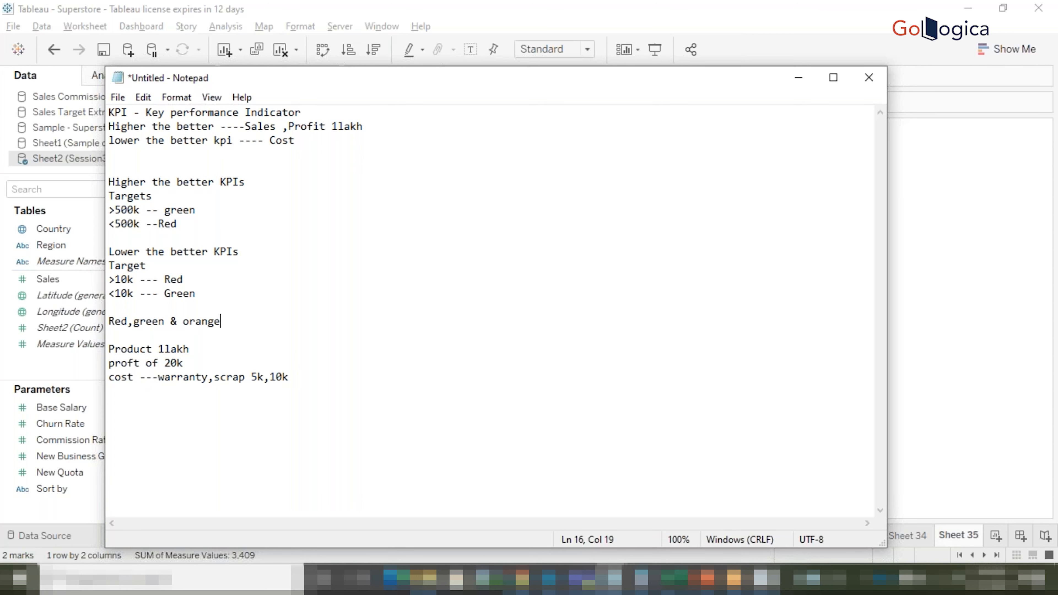
- Highlight the higher and lower KPI target rules in the note, and return to Tableau
left_click_drag(203, 294, 104, 178)
left_click(135, 211)
left_click(171, 211)
left_click(181, 227)
left_click(937, 247)
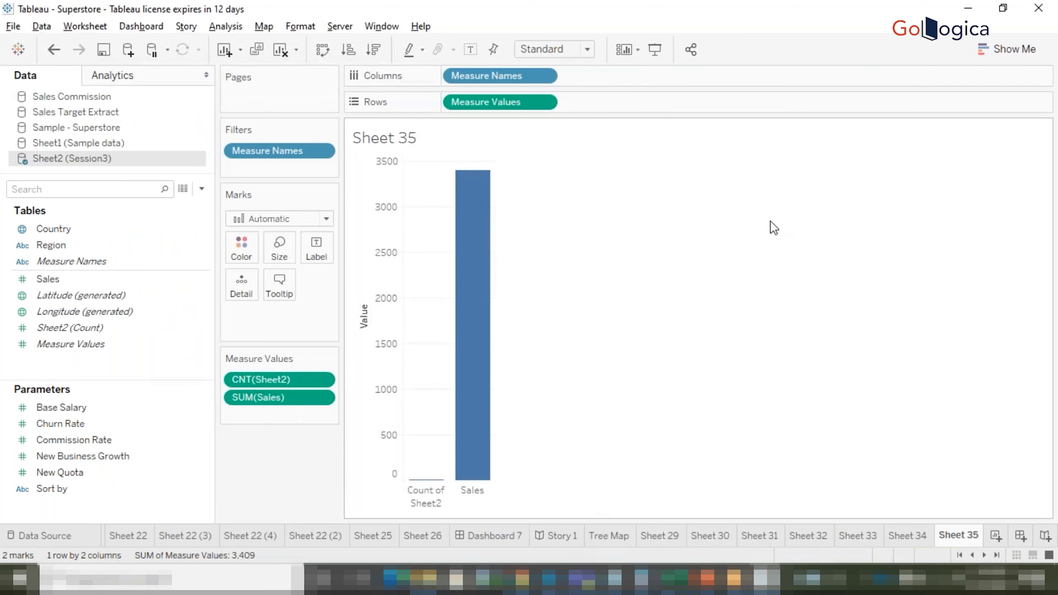
- Look through the worksheets from Sheet 33 back to Sheet 29, and return to the Sheet 30 scatter plot
left_click(865, 536)
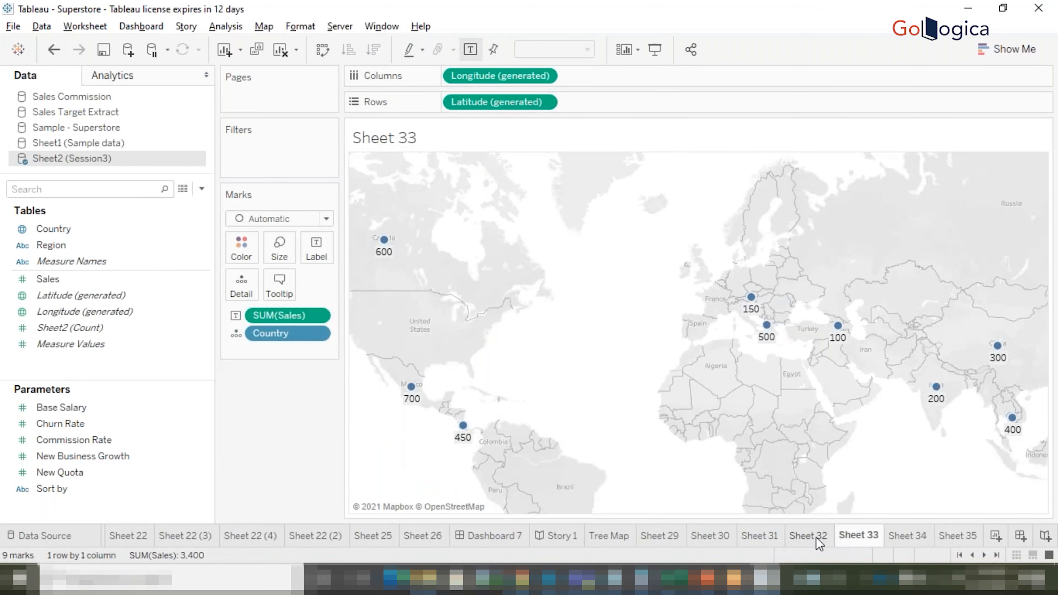
left_click(809, 537)
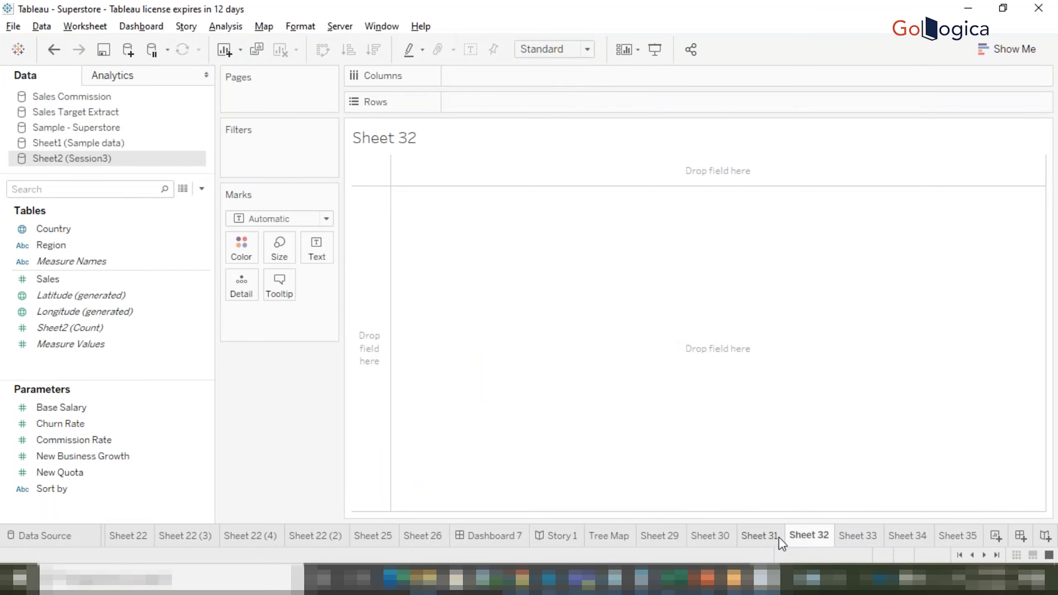
left_click(760, 537)
double_click(716, 536)
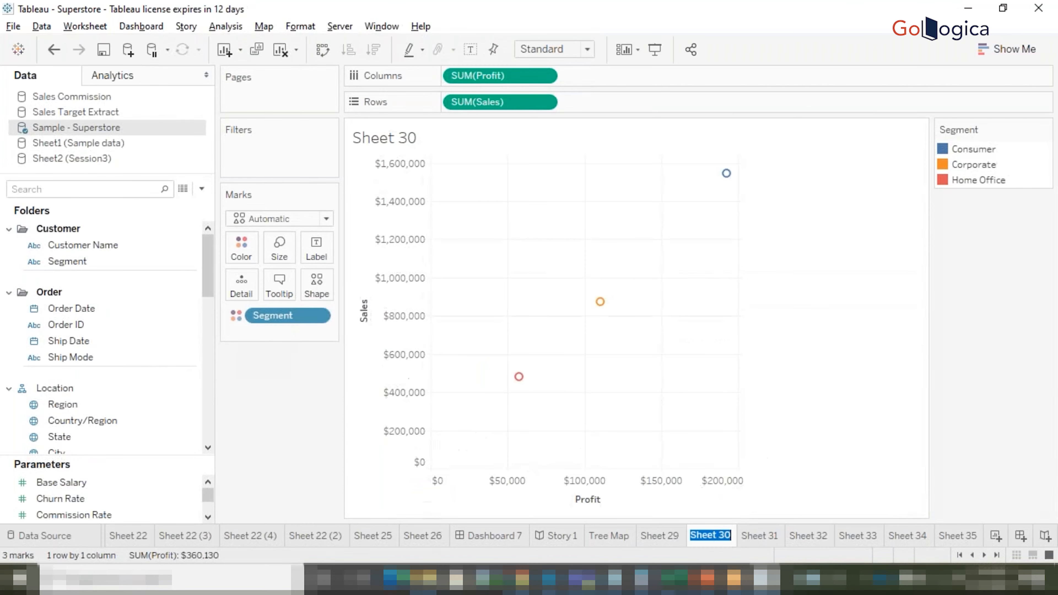
left_click(677, 536)
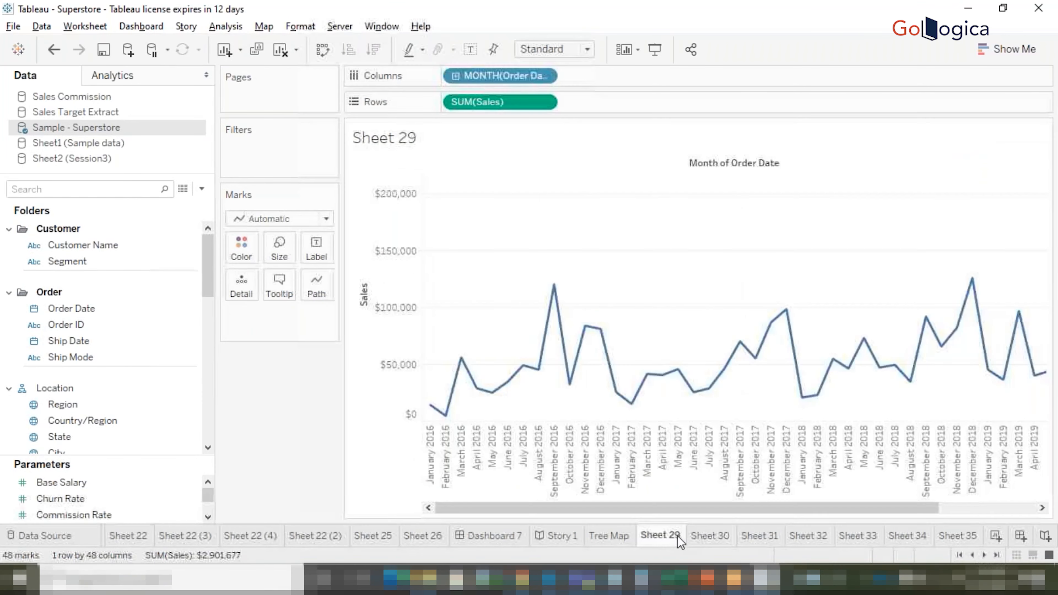
left_click(704, 535)
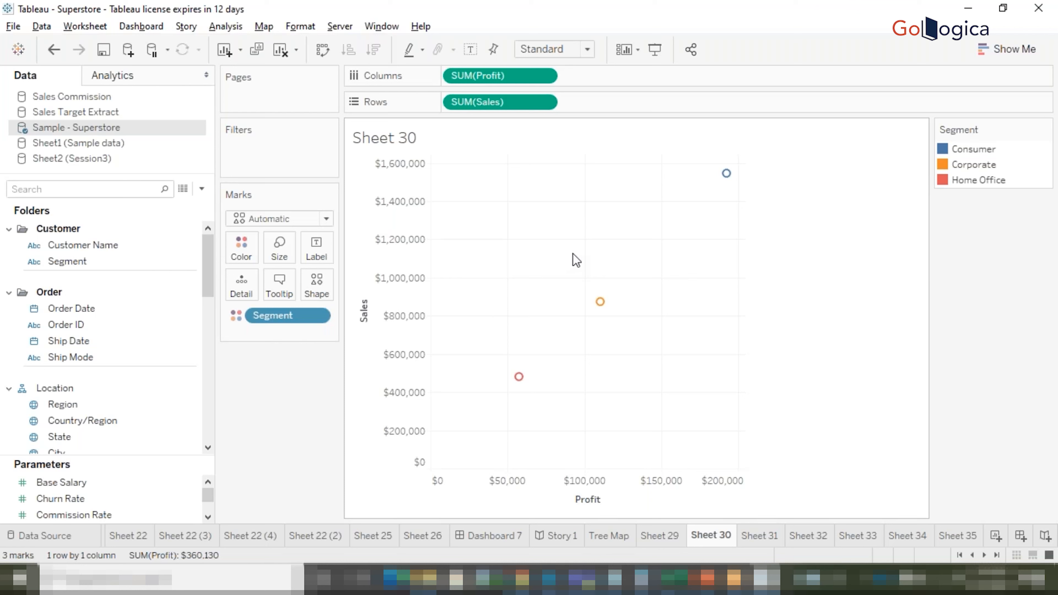
- Change the Home Office segment's color to teal from the Automatic palette on Sheet 30
double_click(967, 180)
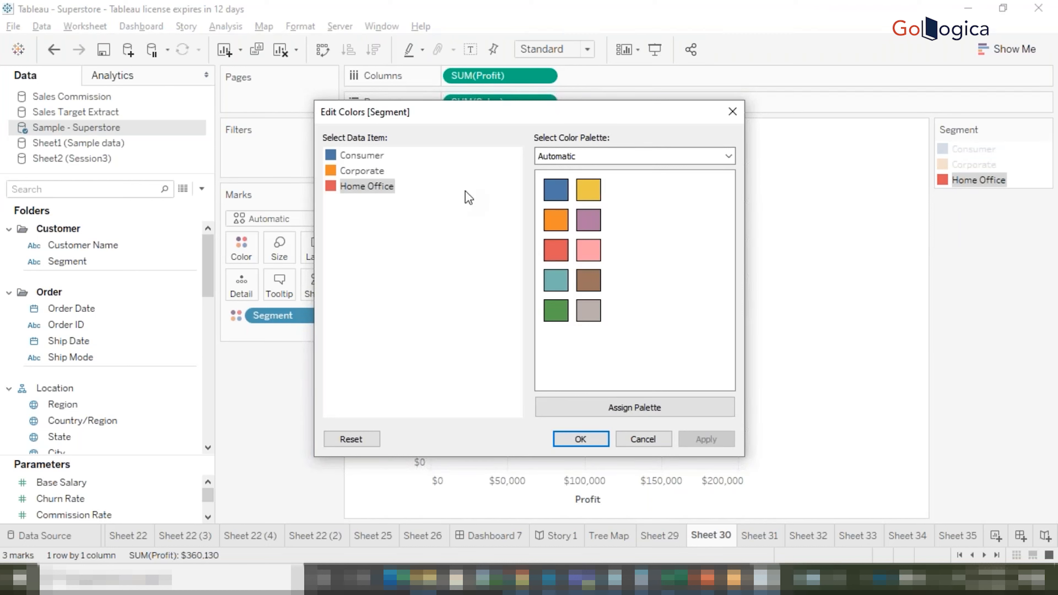
left_click(555, 280)
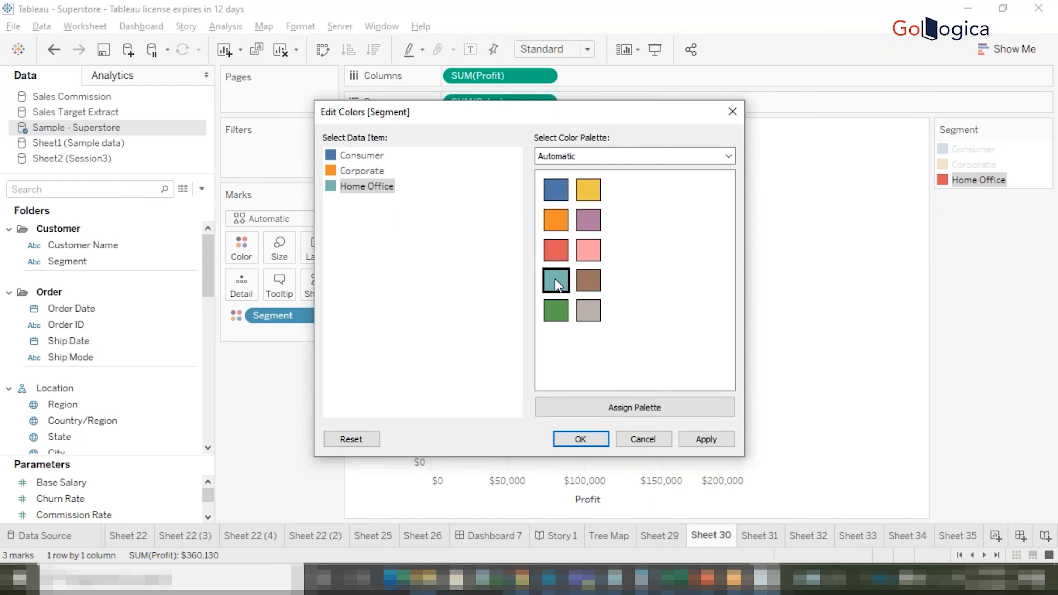
left_click(442, 280)
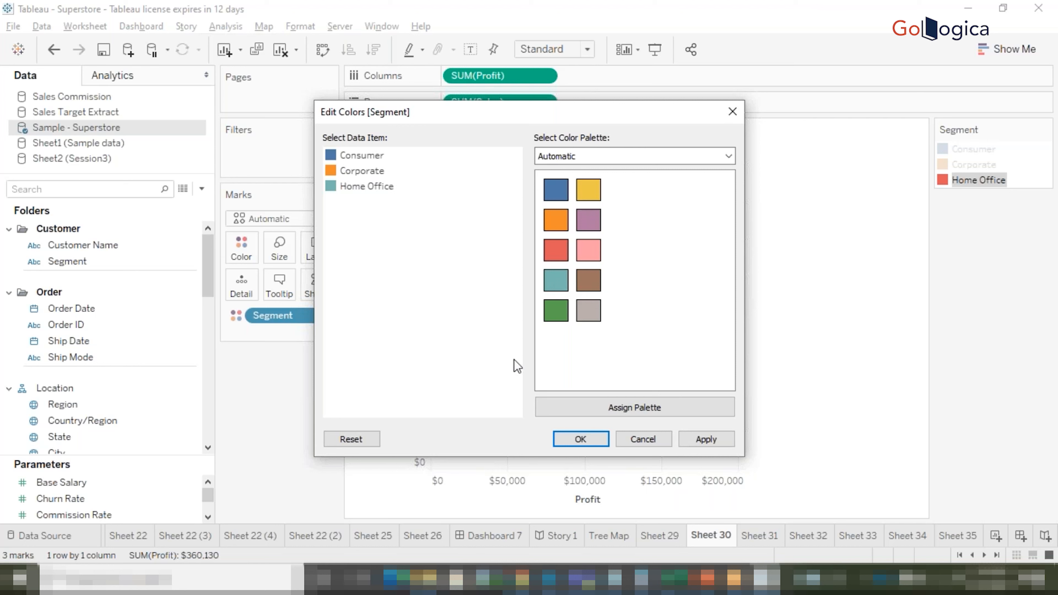
left_click(580, 440)
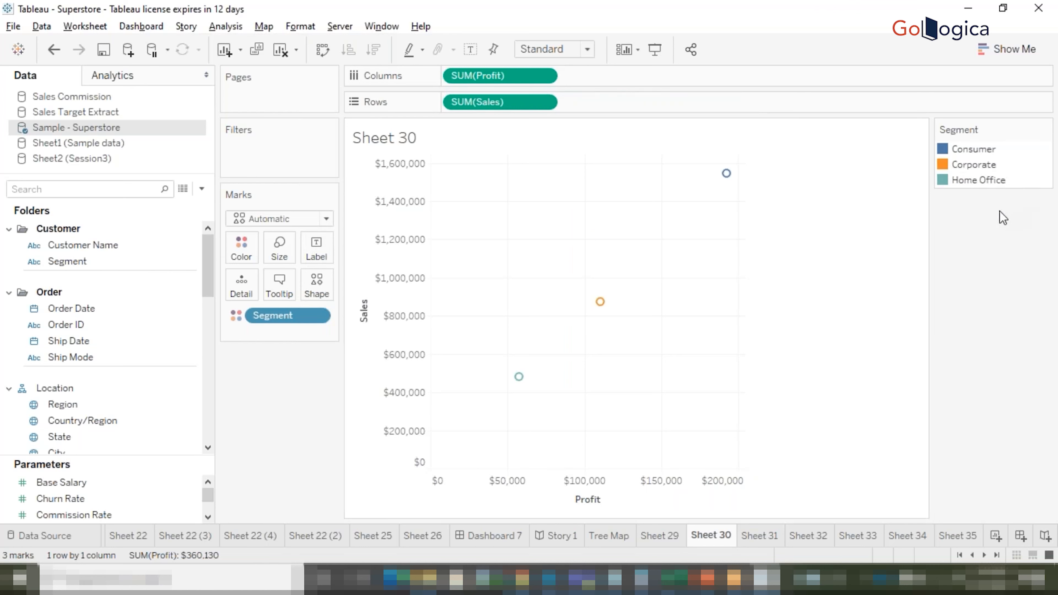
mouse_move(729, 186)
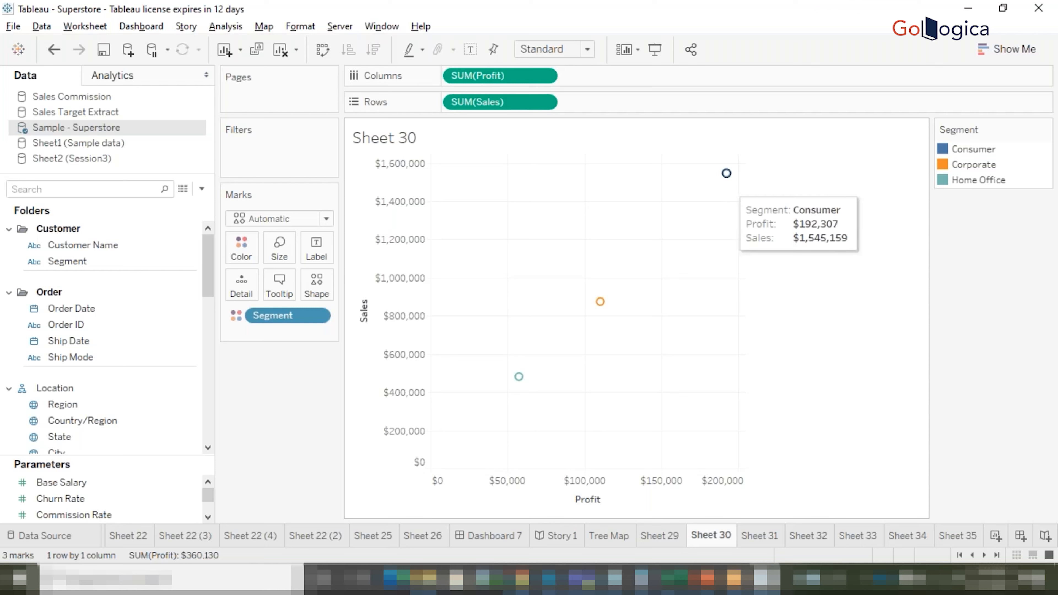
- Review the Measure Names and Measure Values slide in the PowerPoint slide show, and return to Tableau
mouse_move(518, 379)
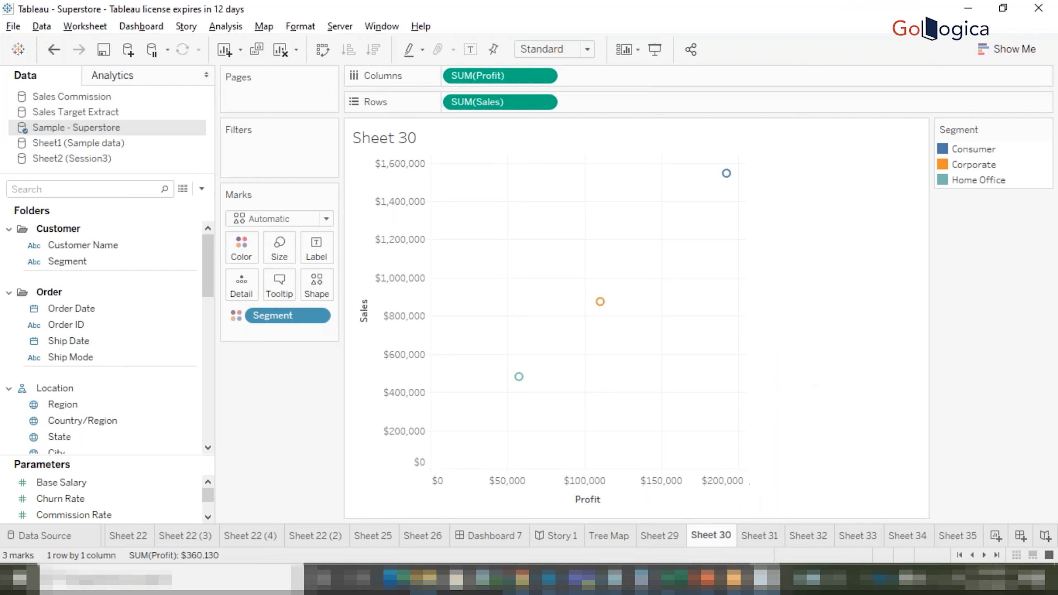
left_click(704, 580)
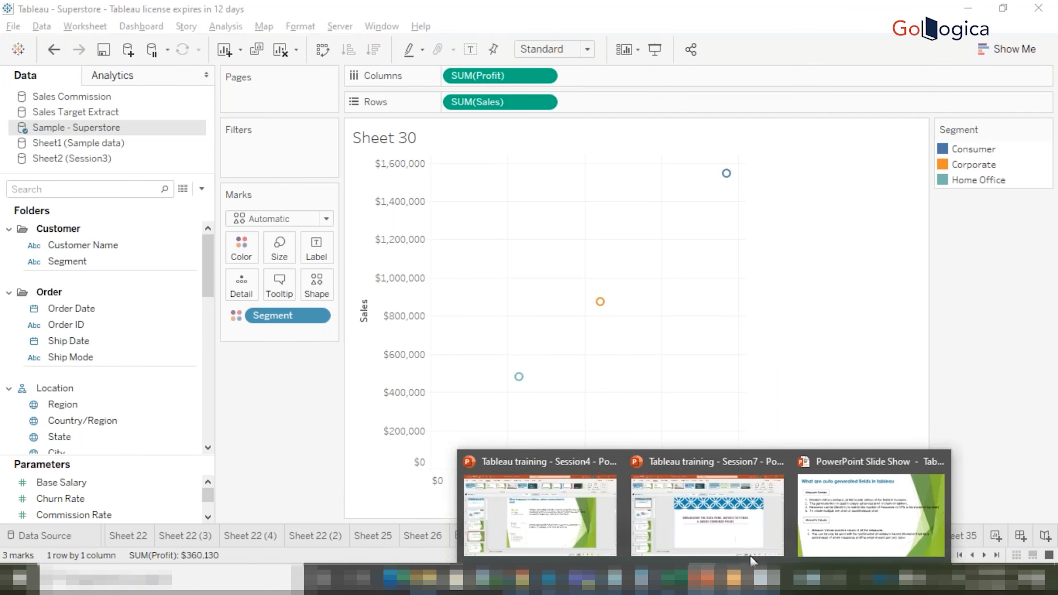
mouse_move(827, 519)
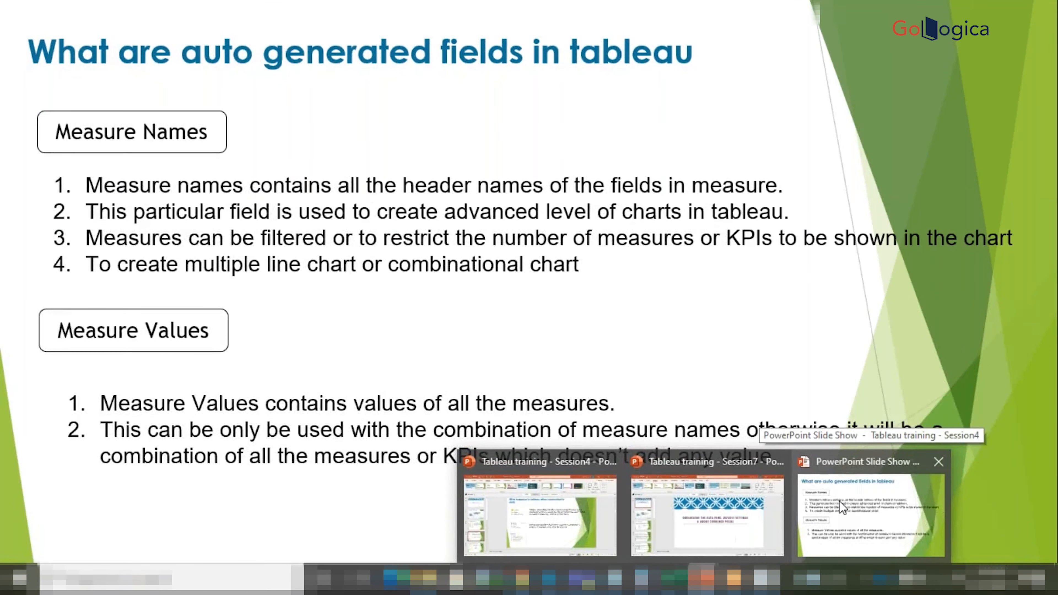
left_click(841, 507)
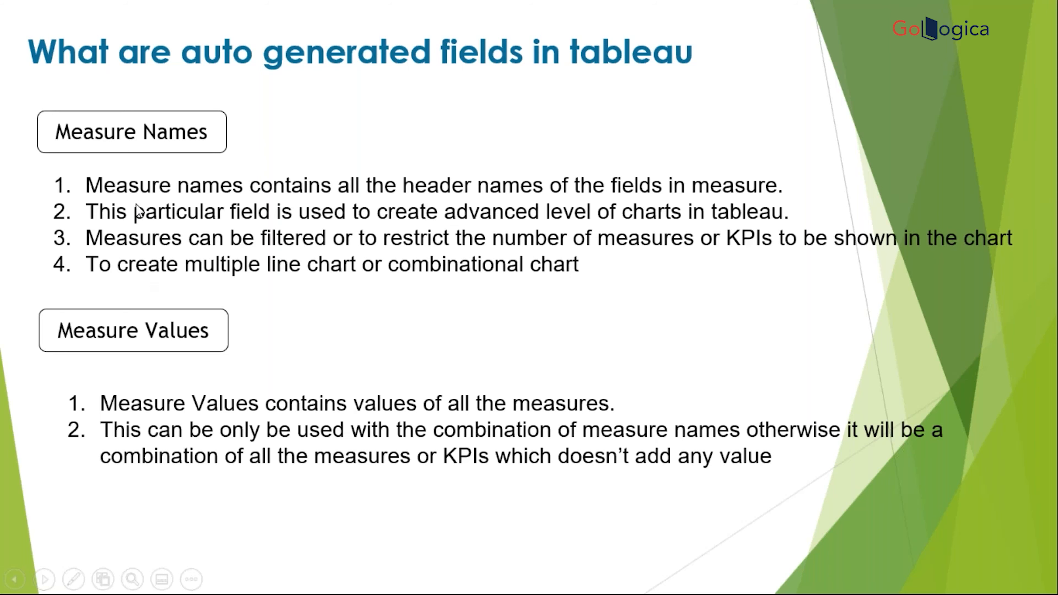
key("super")
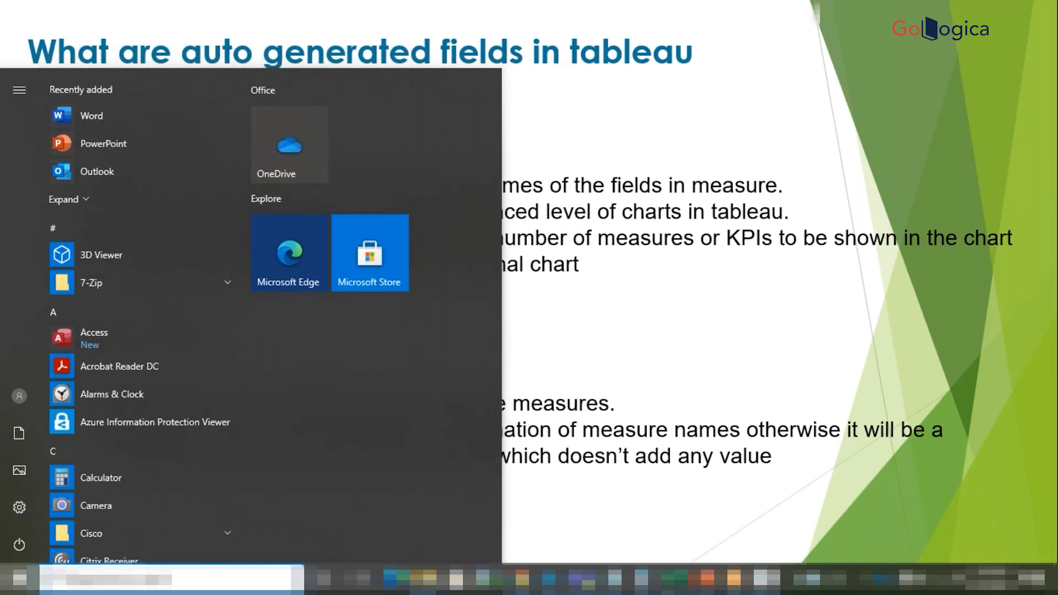
left_click(767, 578)
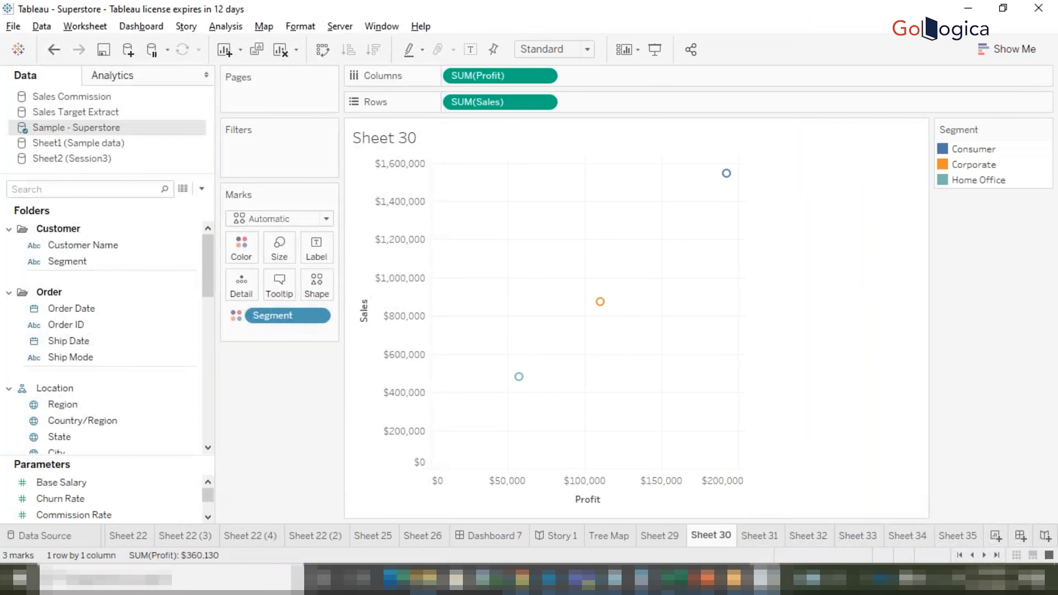
- Create a new worksheet, shrink the data source list, and search the fields for "meas"
left_click(998, 540)
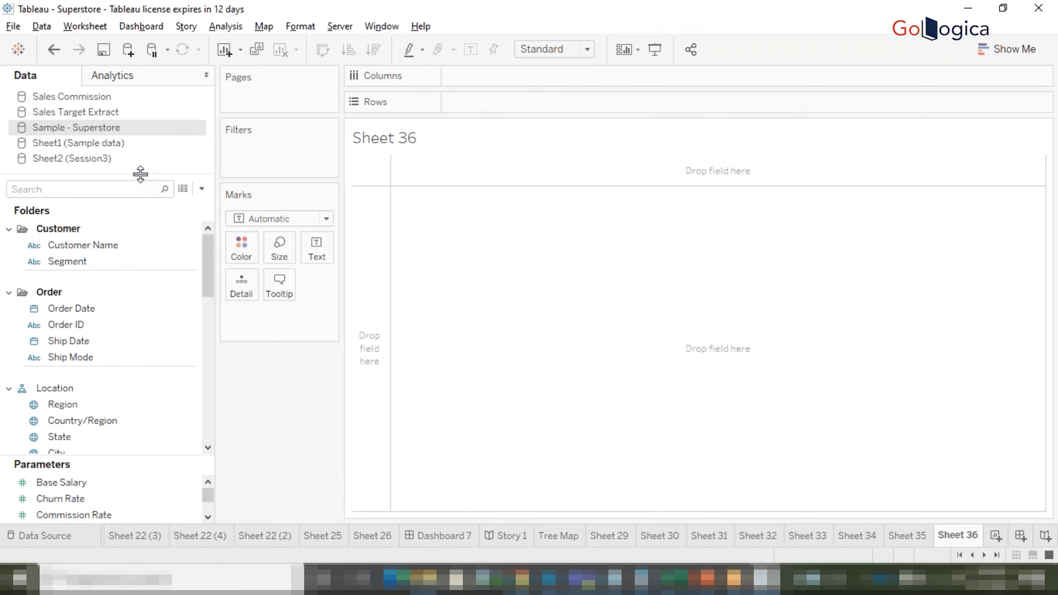
left_click_drag(142, 172, 139, 133)
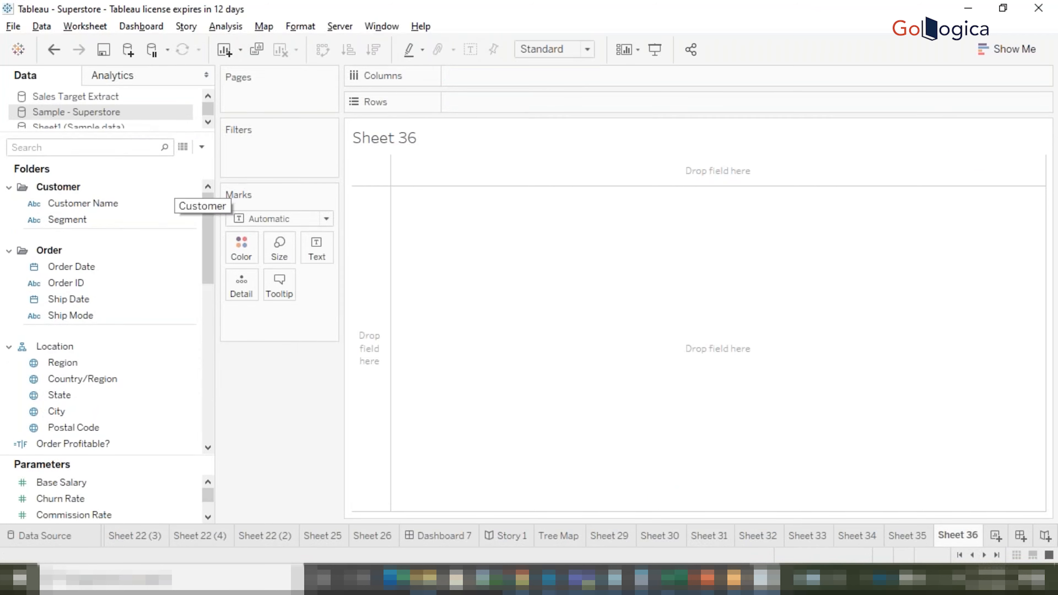
left_click(126, 148)
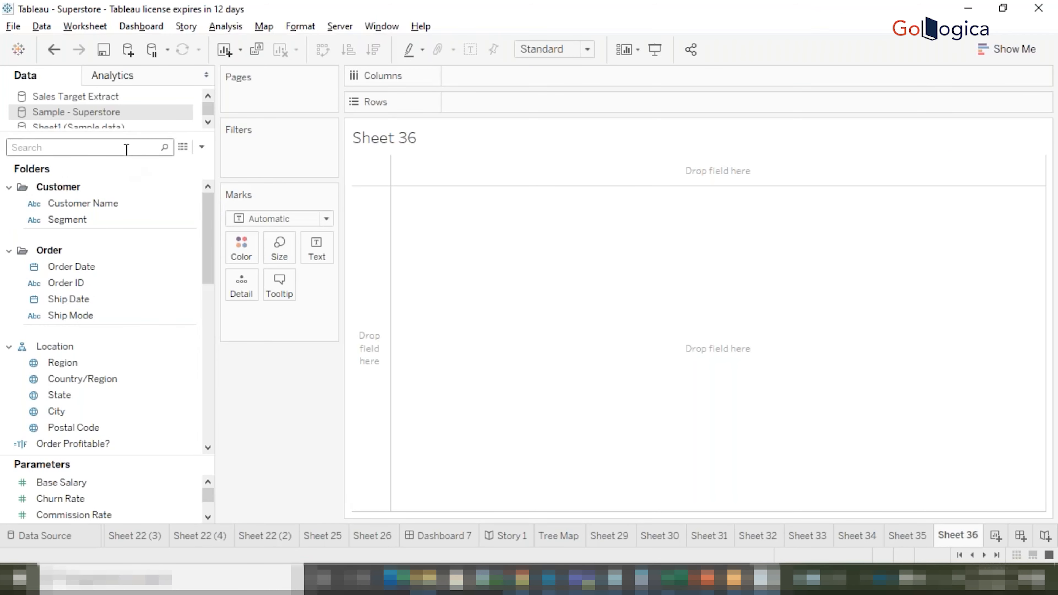
type("meas")
- Add Measure Names to the empty view and enlarge the Measure Values card to show all its measures
left_click(92, 190)
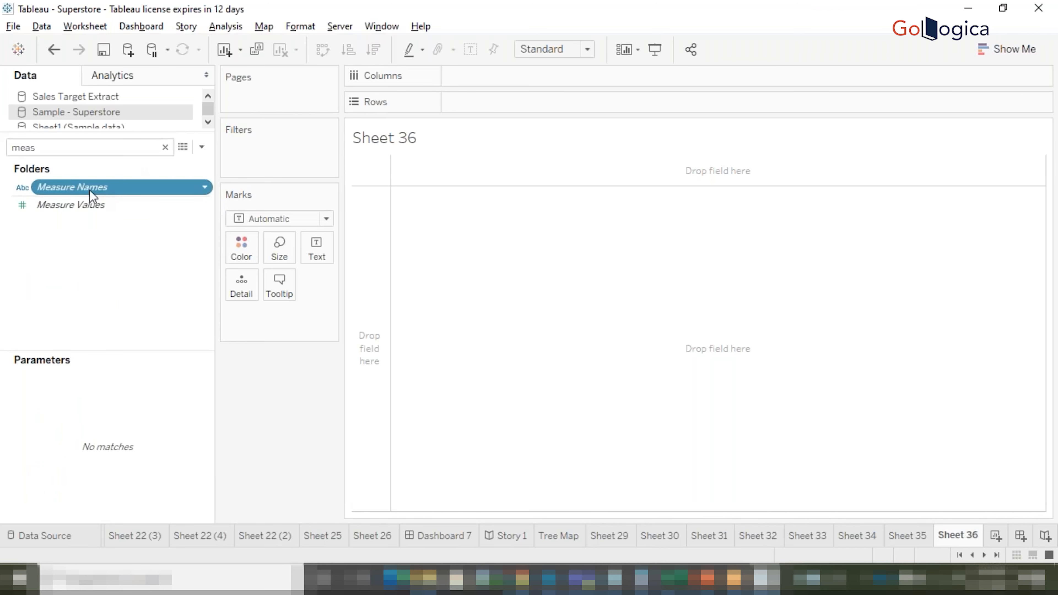
double_click(92, 190)
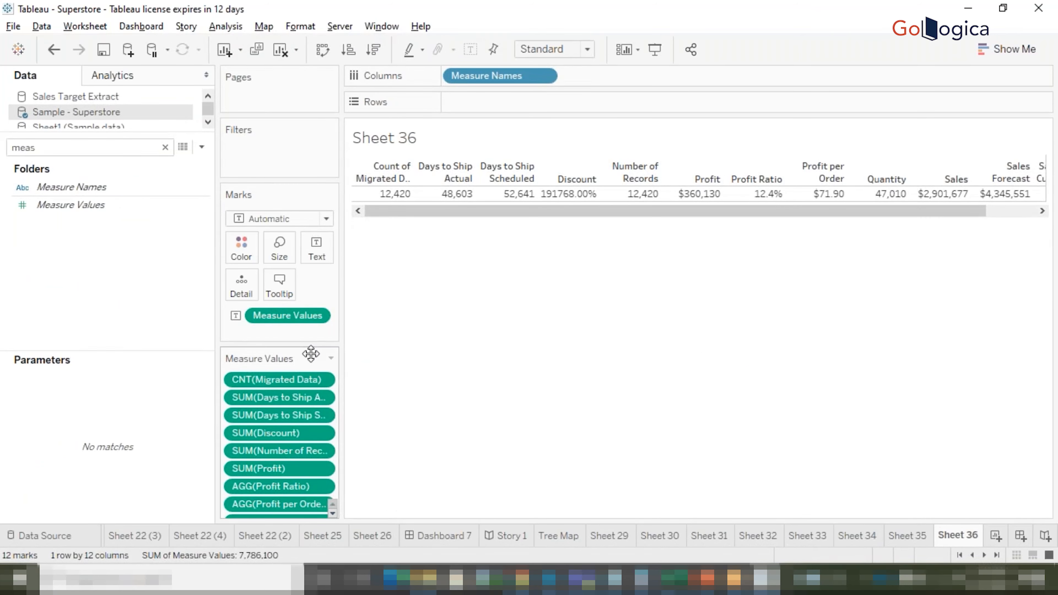
left_click_drag(310, 346, 310, 262)
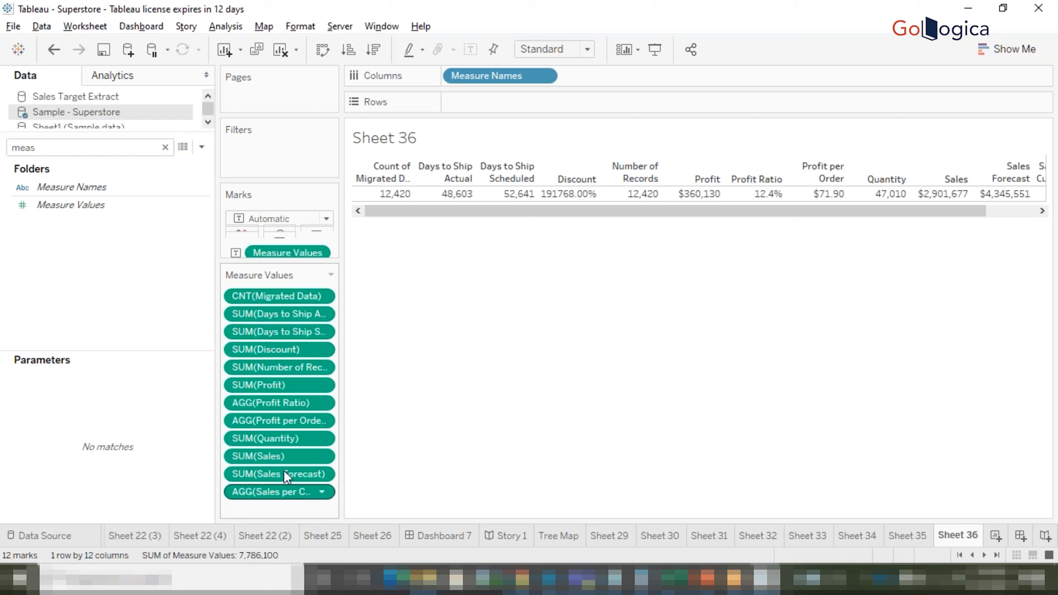
- Add Measure Names as a filter, open its filter settings, and look through the listed measures
left_click(103, 189)
left_click_drag(98, 194, 277, 157)
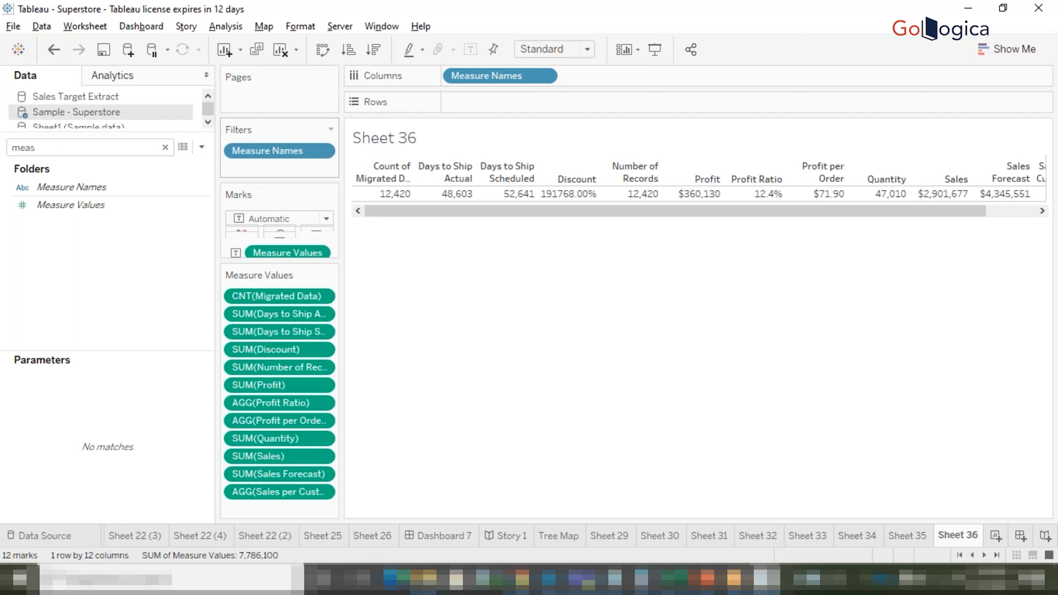
double_click(273, 151)
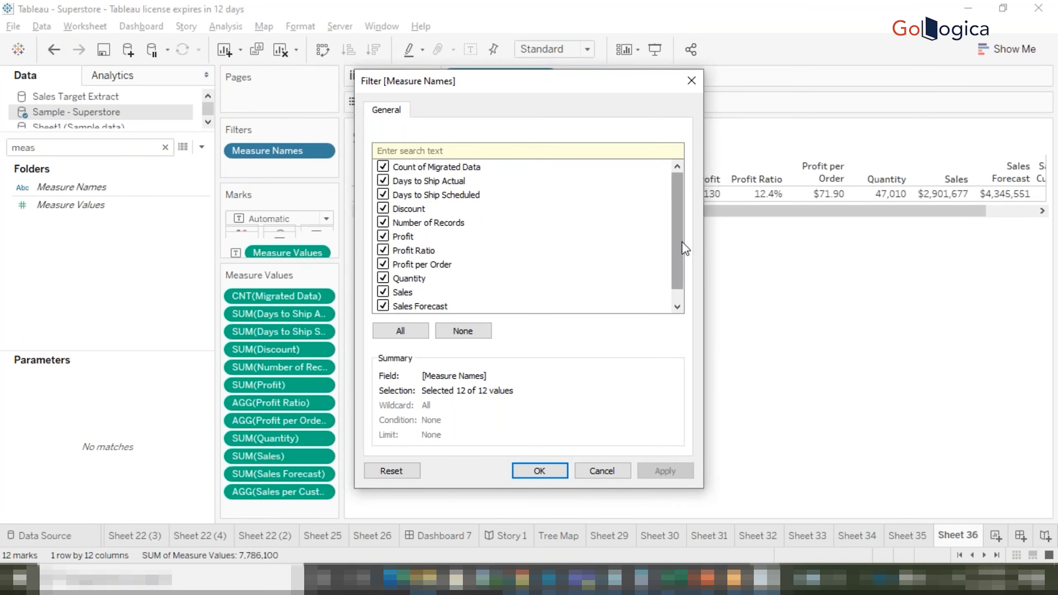
left_click_drag(684, 249, 683, 262)
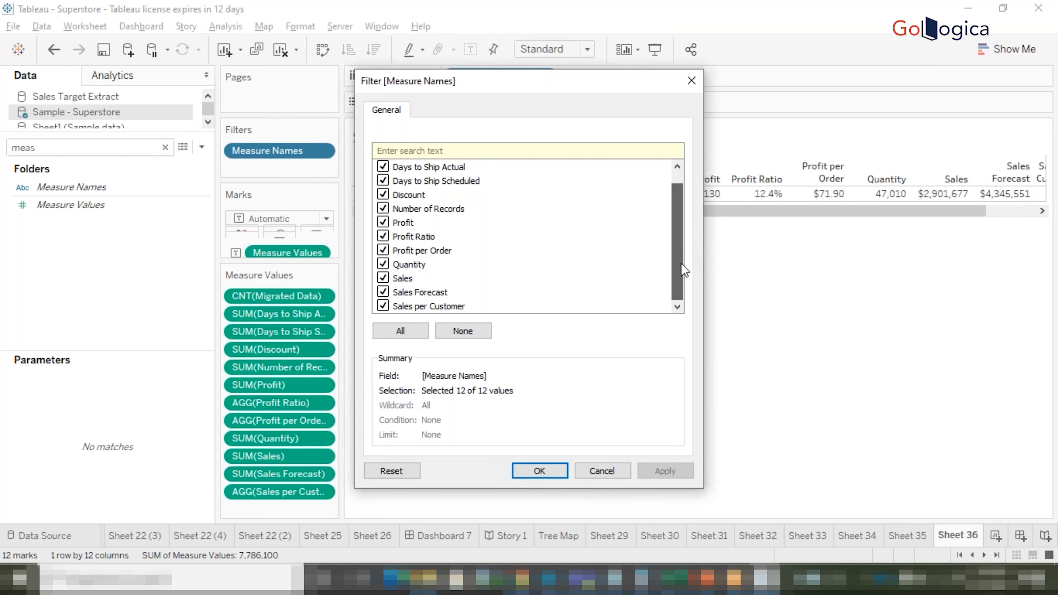
left_click_drag(673, 261, 674, 213)
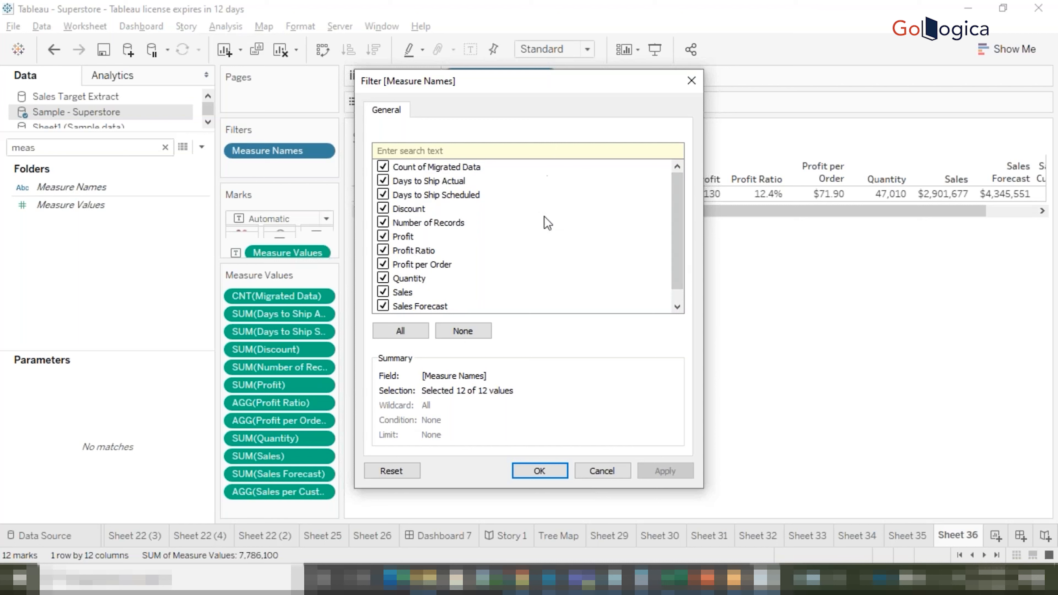
- Deselect all measures in the Measure Names filter, from Count of Migrated Data through Sales per Customer
left_click(452, 170)
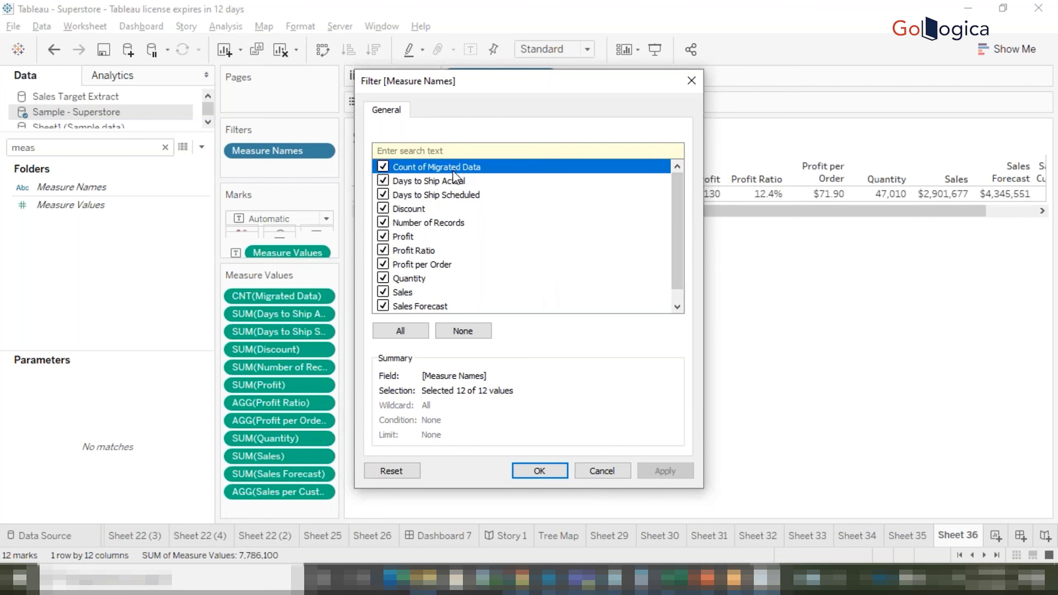
key("shift+Down")
key("shift+Down")
key("shift+Down")
key("shift+Down")
key("shift+Down")
key("shift+Down")
key("shift+Down")
key("shift+Down")
key("shift+Down")
key("shift+Down")
key("shift+Down")
key("space")
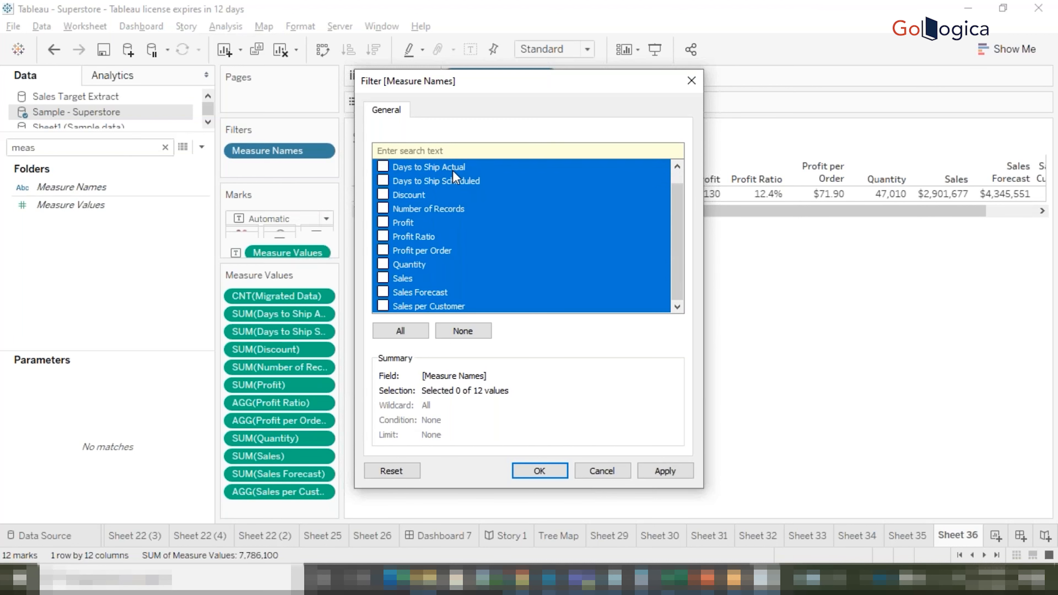
- Include only Sales and Profit in the Measure Names filter and apply it
key("Up")
key("Up")
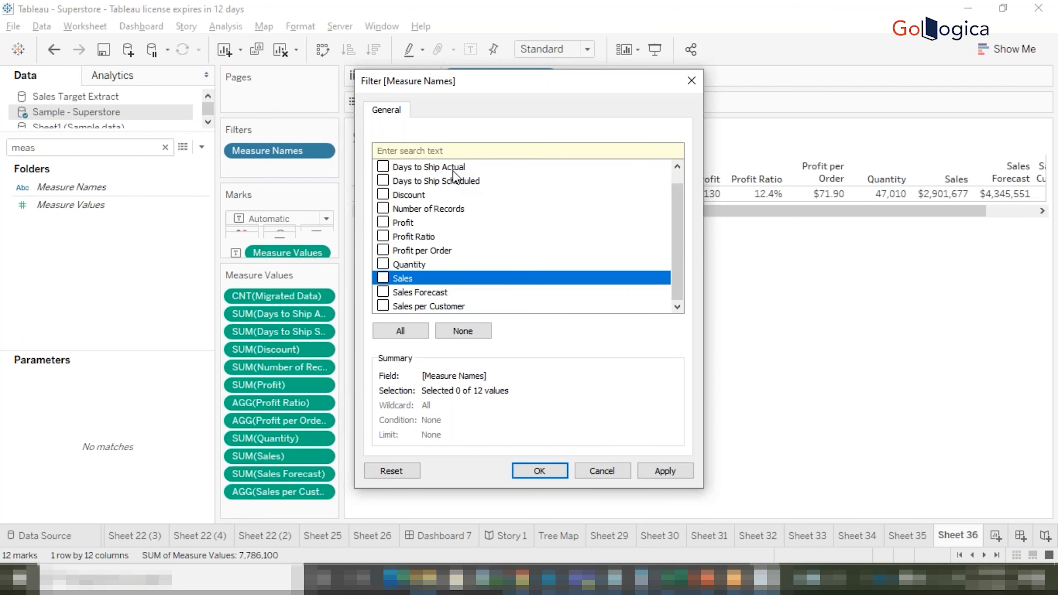
key("space")
key("Up")
key("Up")
key("Up")
key("Up")
key("space")
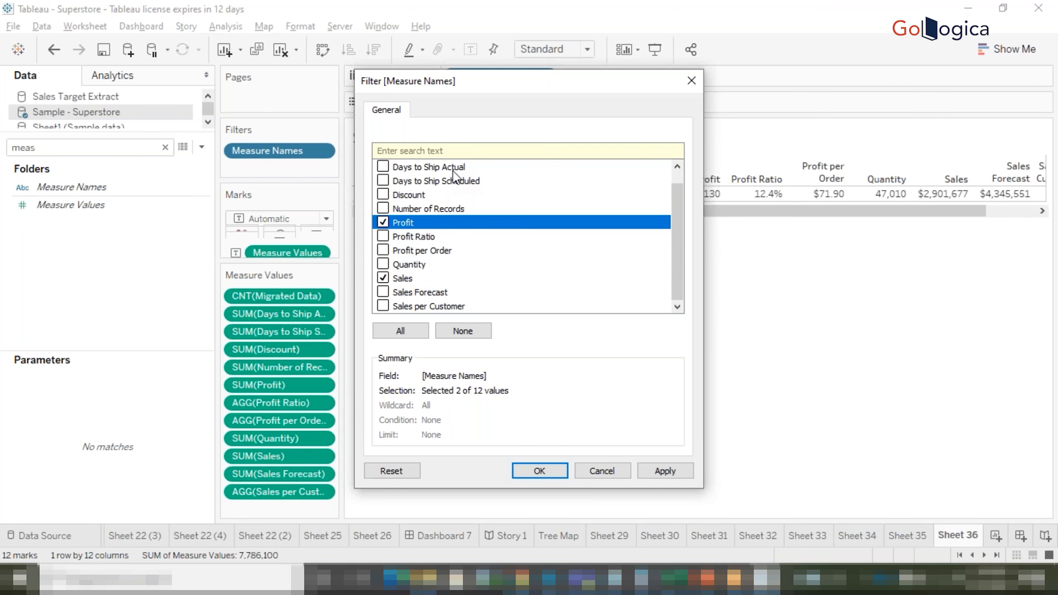
left_click(536, 475)
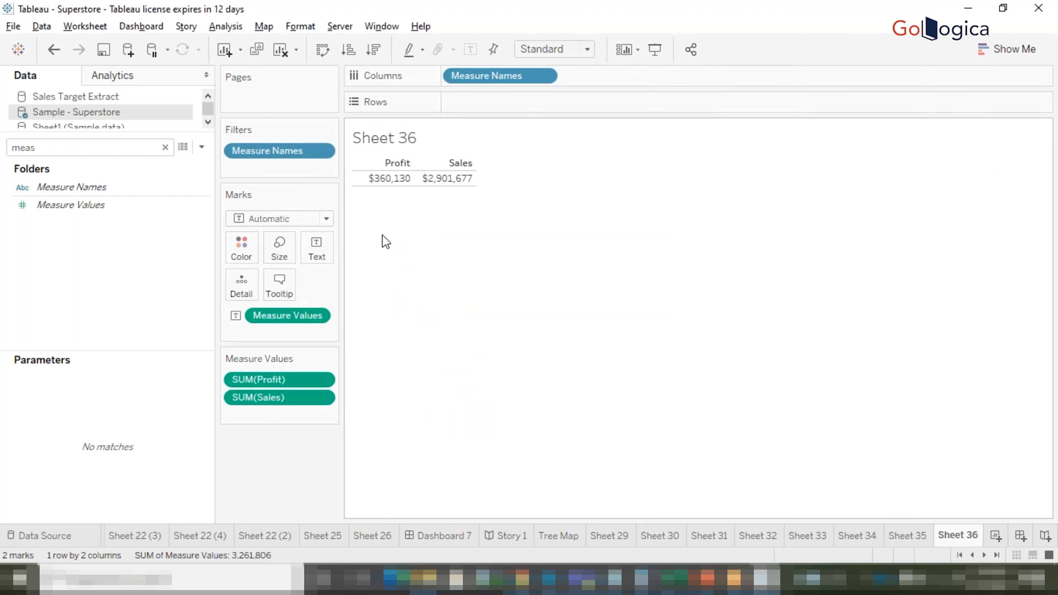
- Search the fields for "date" and place Order Date on Rows as a continuous month
double_click(53, 150)
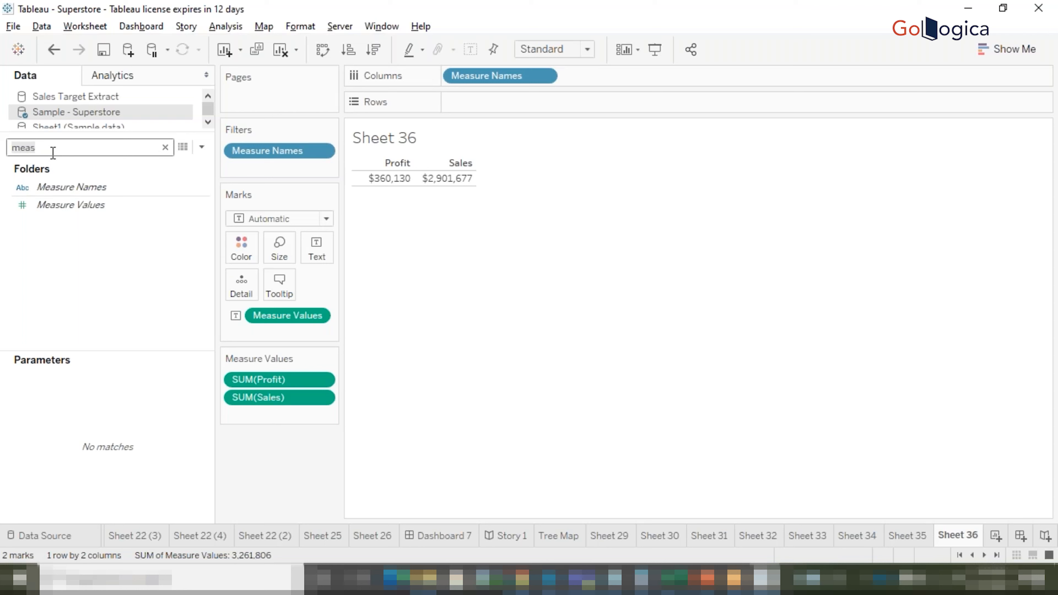
key("BackSpace")
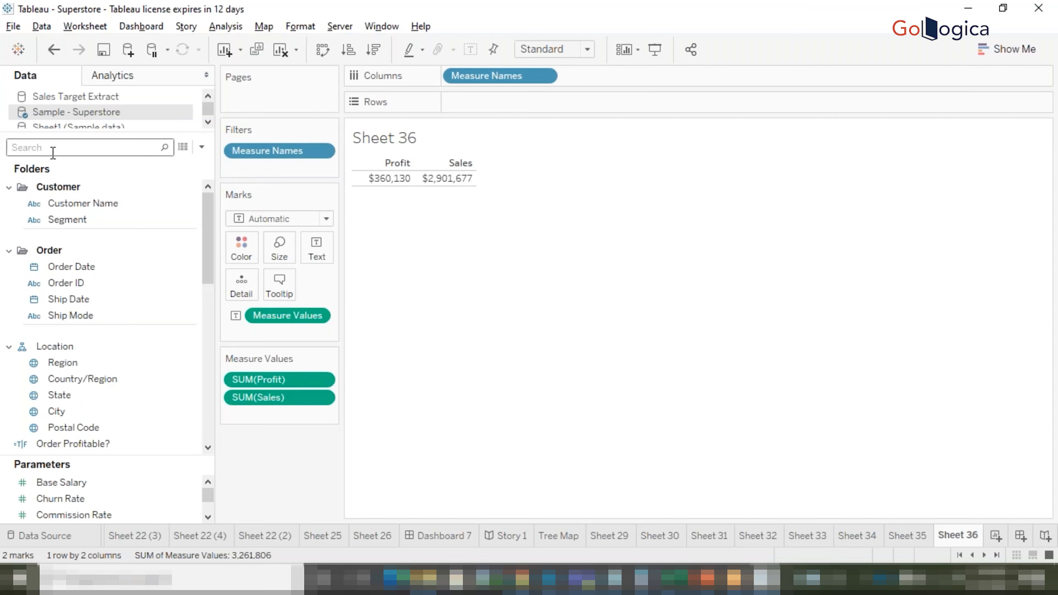
type("date")
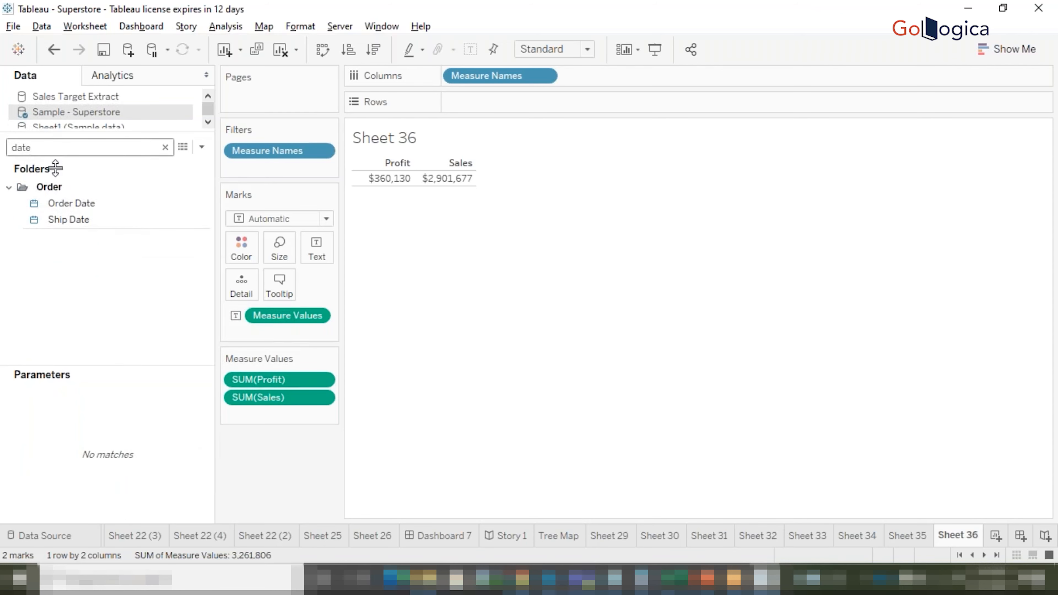
left_click(78, 204)
left_click_drag(78, 201, 492, 107)
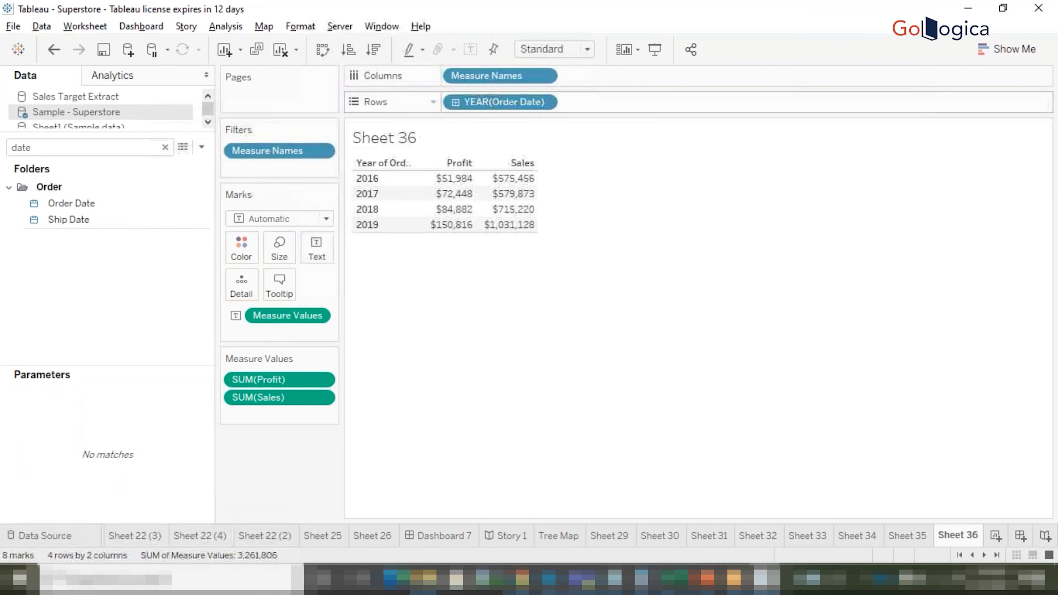
right_click(492, 107)
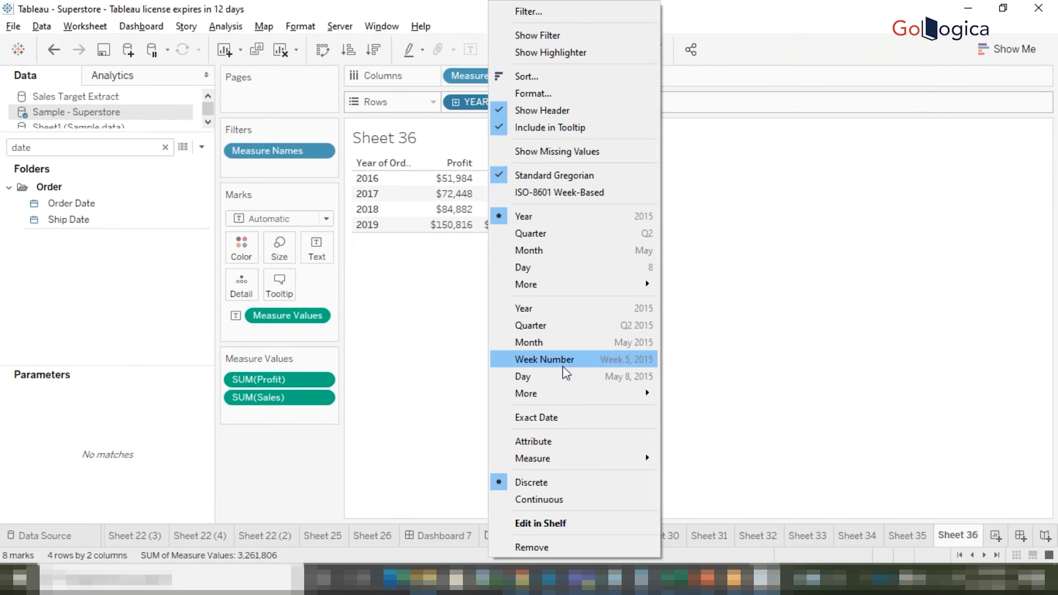
left_click(557, 346)
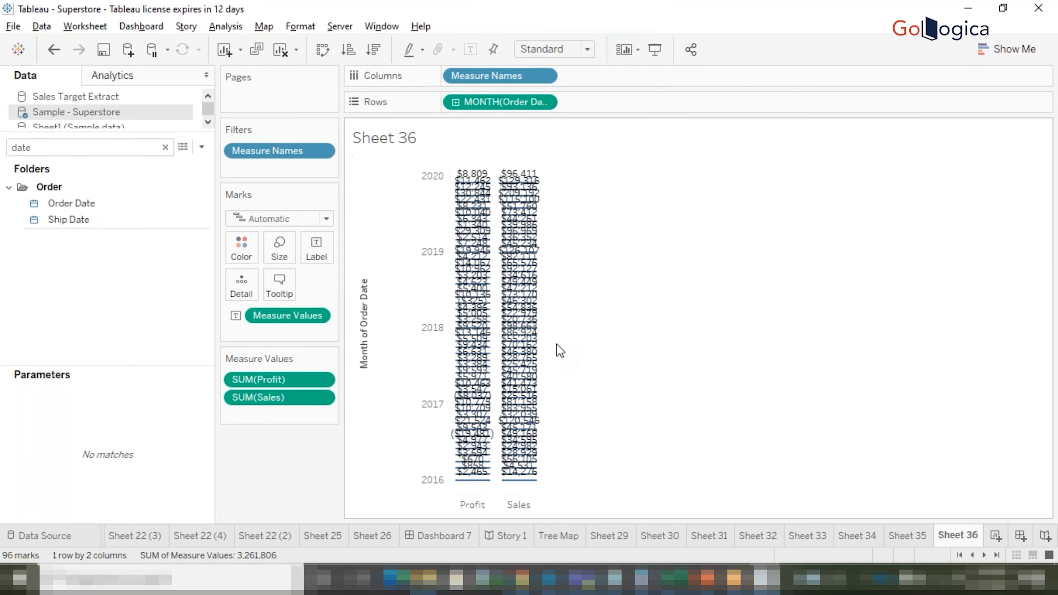
- Convert the view with Show Me into continuous line charts of Profit and Sales by month
left_click(1005, 54)
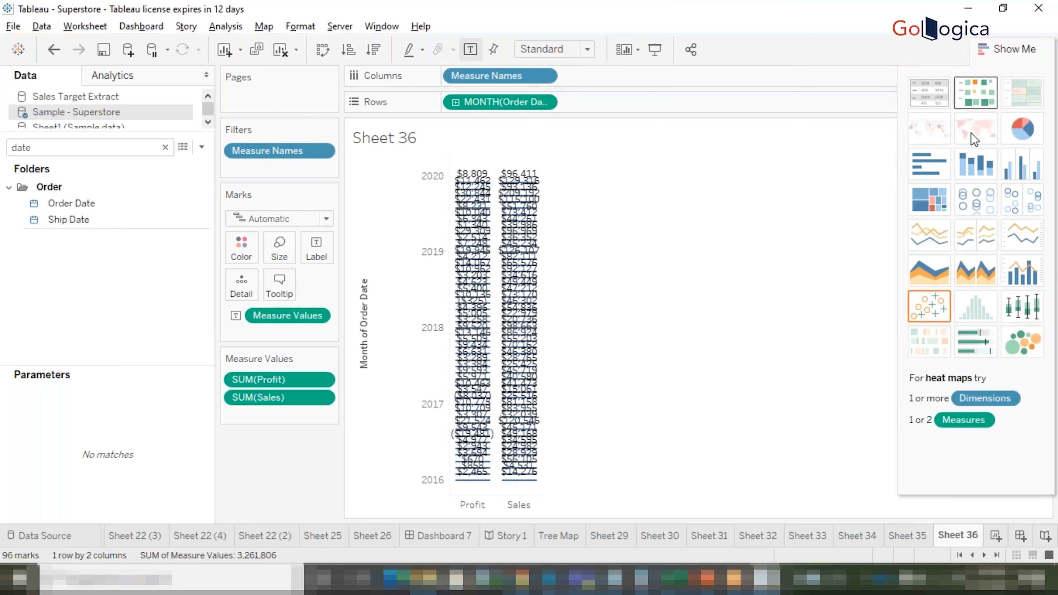
left_click(929, 238)
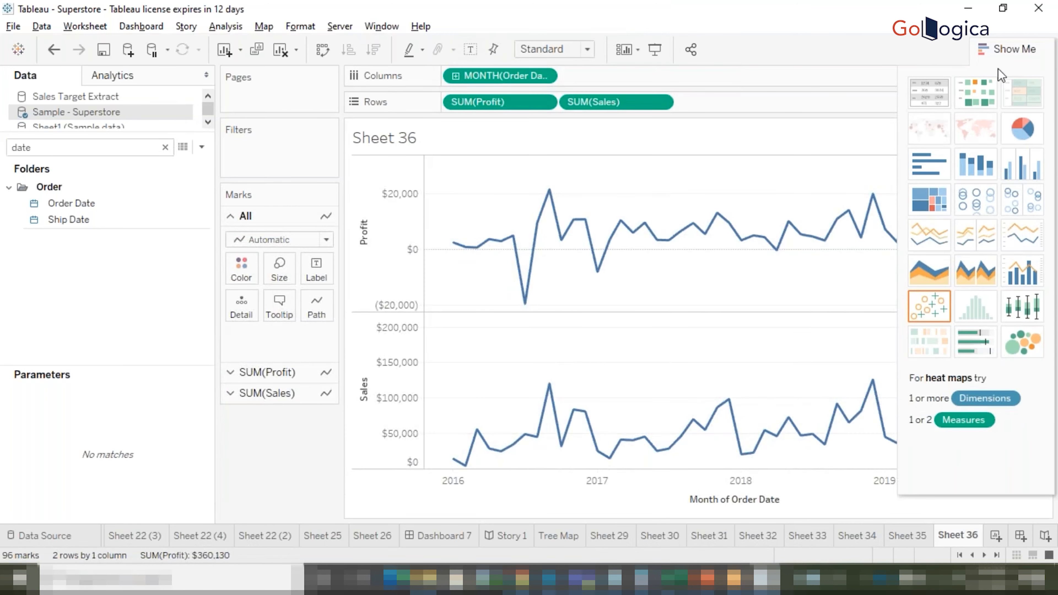
left_click(1003, 53)
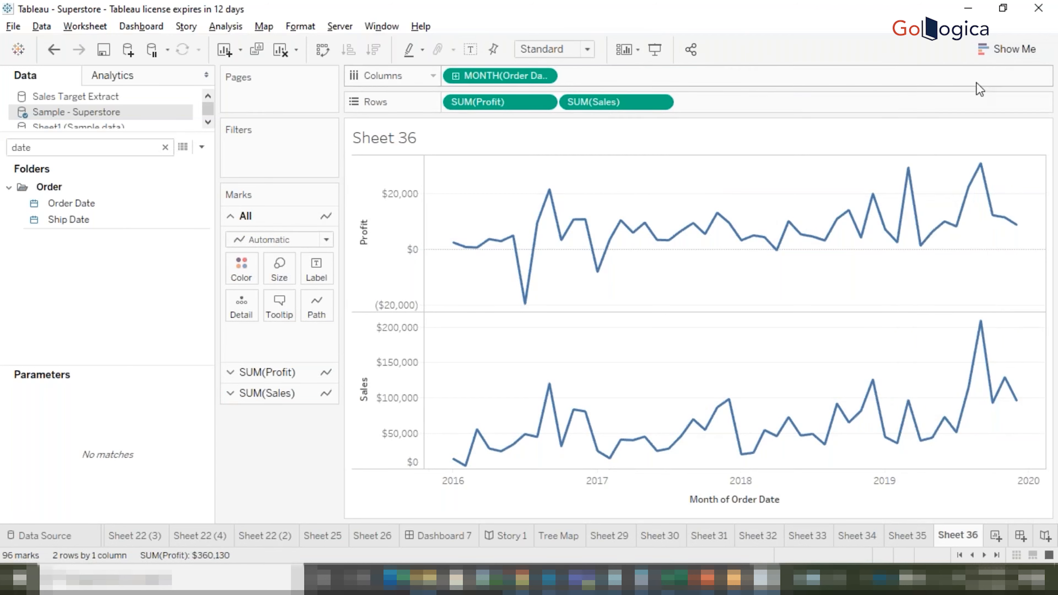
- Convert the view with Show Me into a dual-line chart of Profit and Sales by month
left_click(1002, 56)
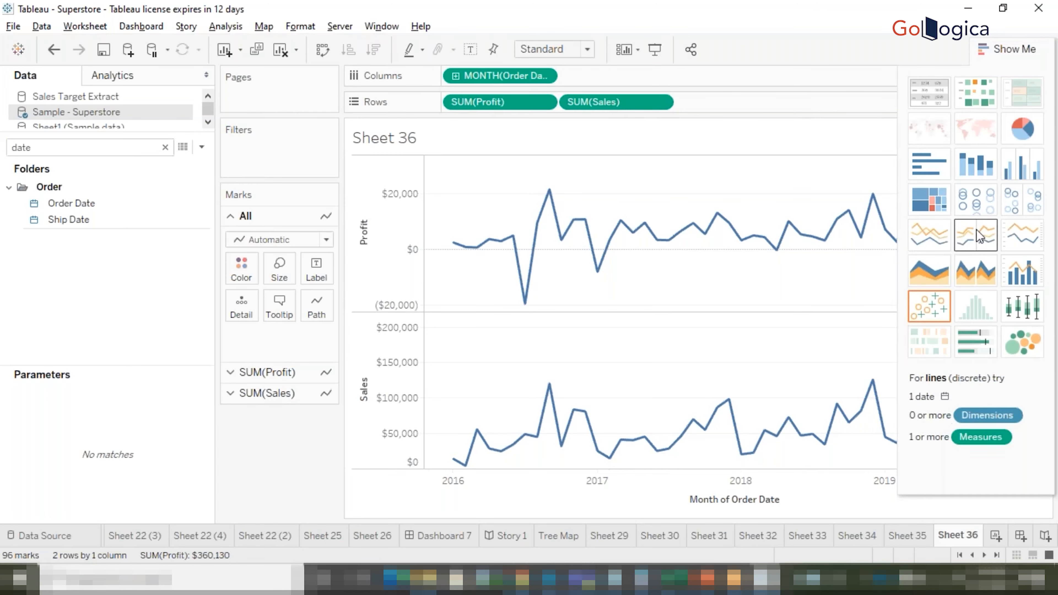
left_click(1023, 250)
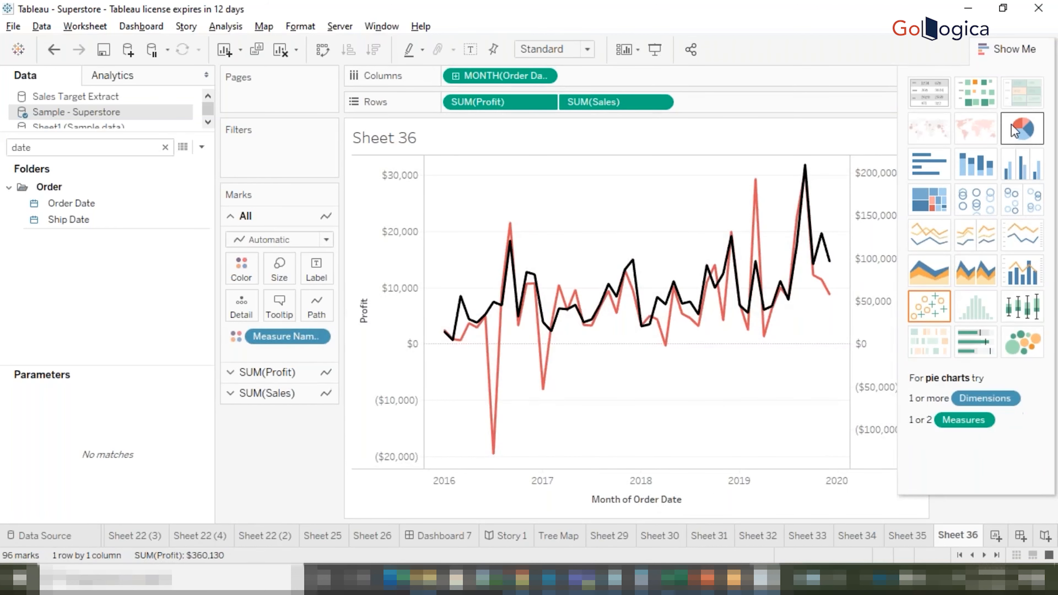
left_click(1004, 56)
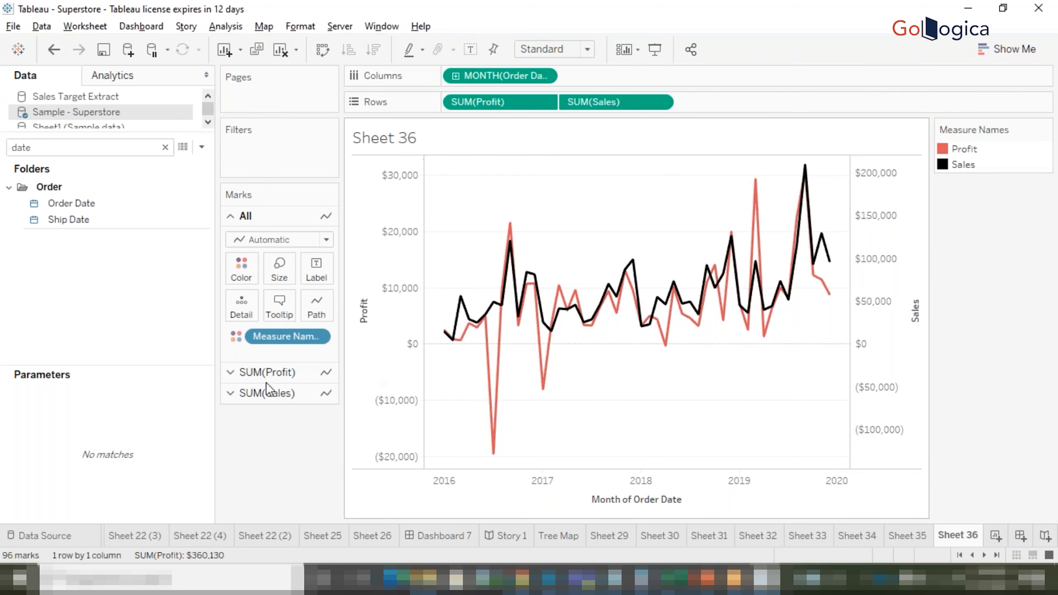
- Change the SUM(Profit) mark type to Bar to build a combination chart with the Sales line, and inspect its data points
left_click(256, 373)
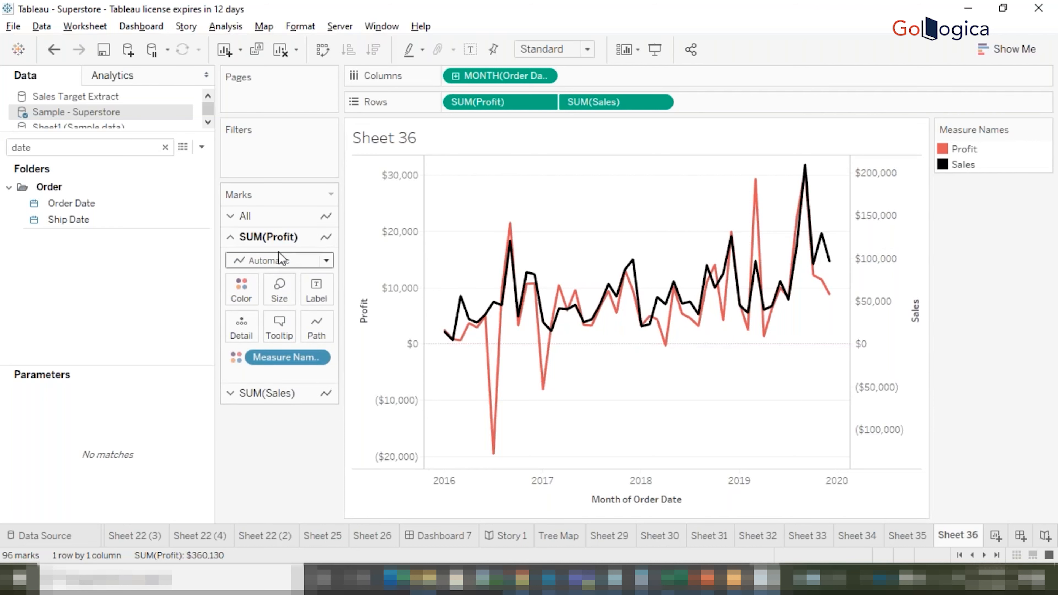
left_click(278, 259)
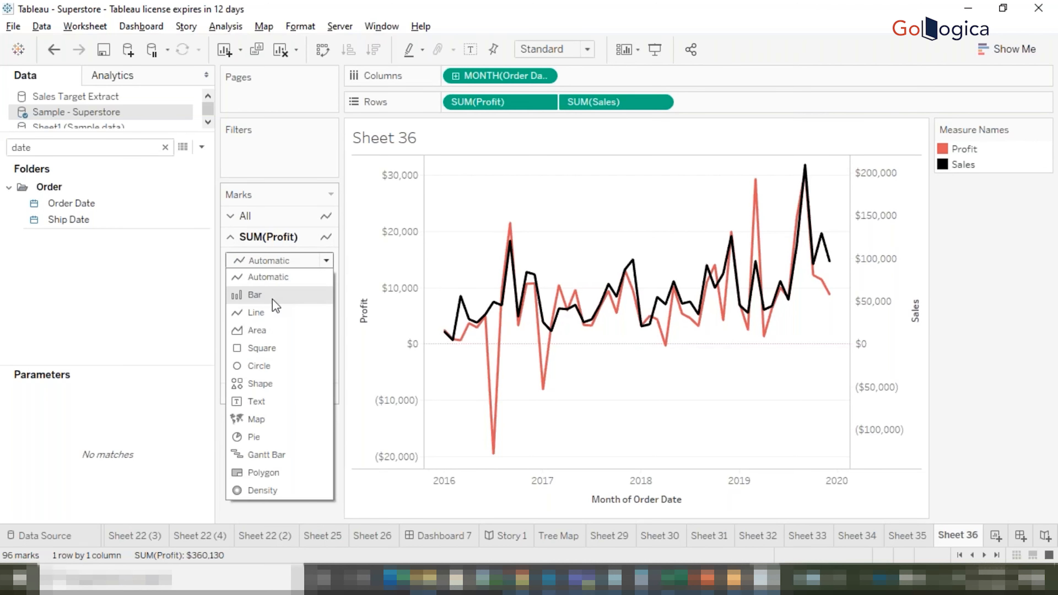
key("Escape")
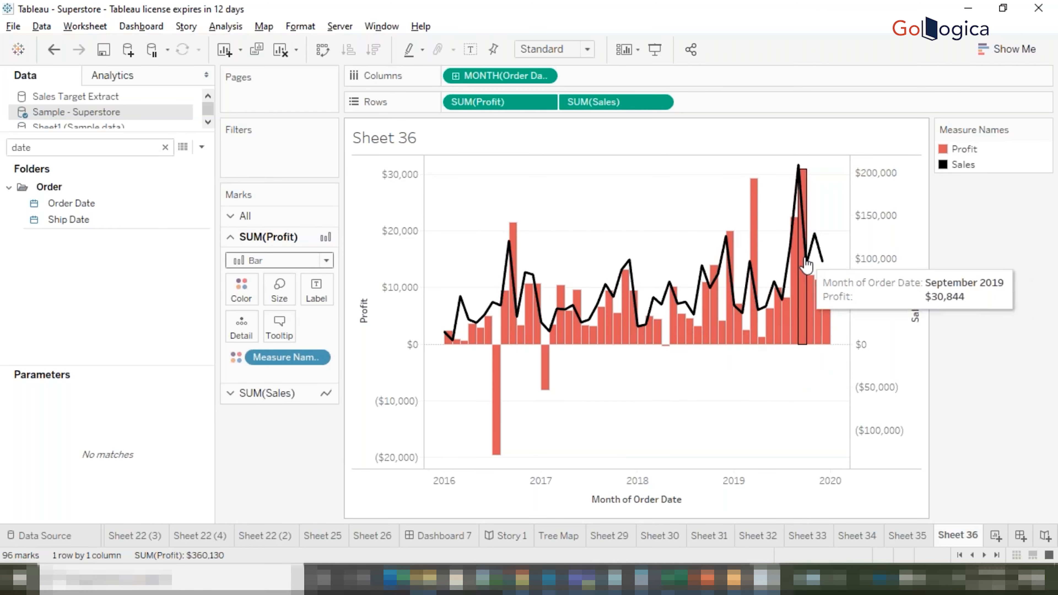
mouse_move(821, 301)
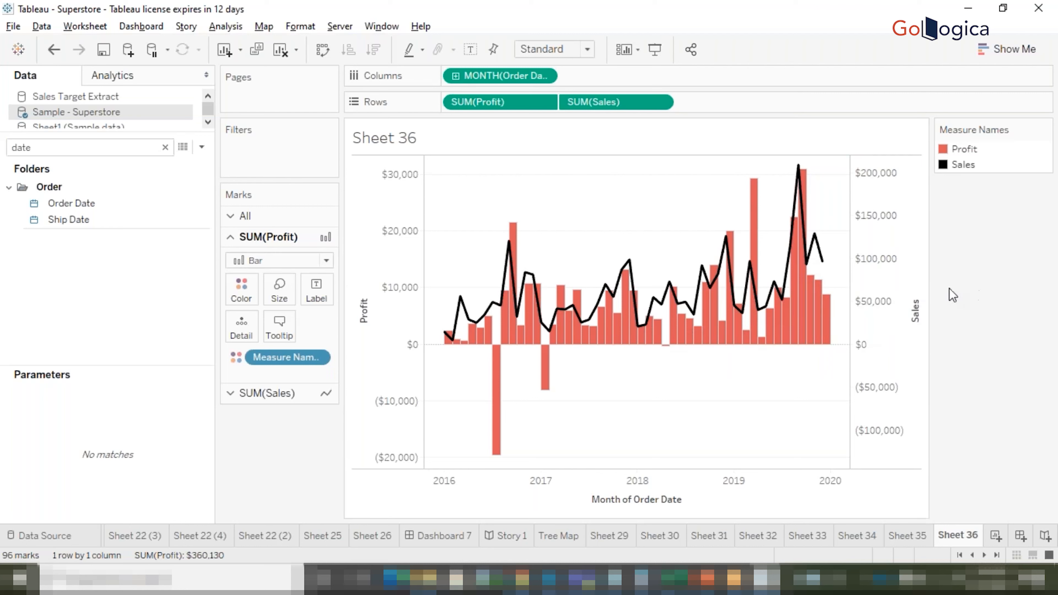
mouse_move(542, 301)
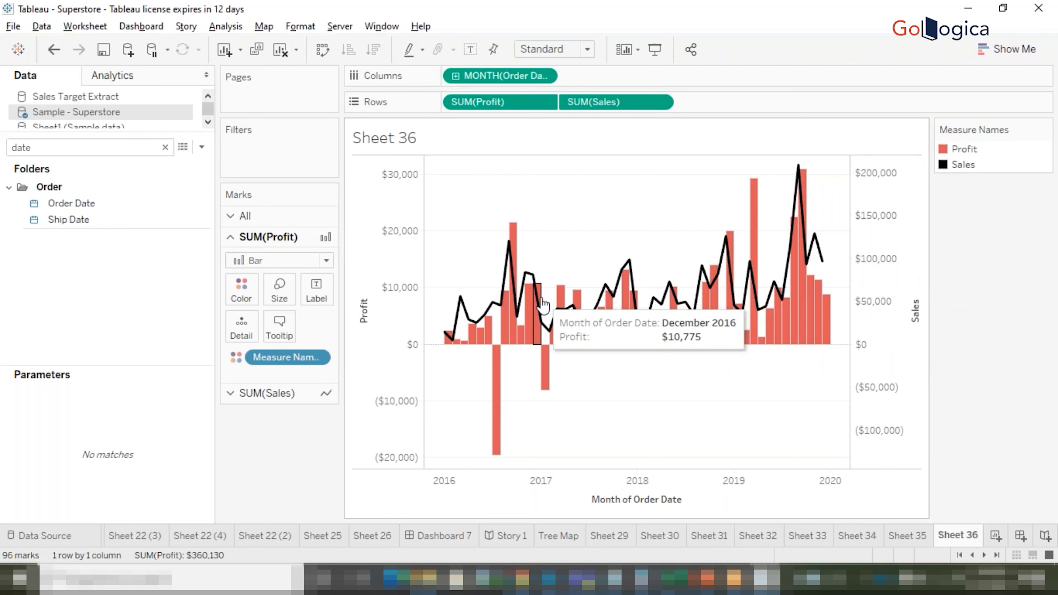
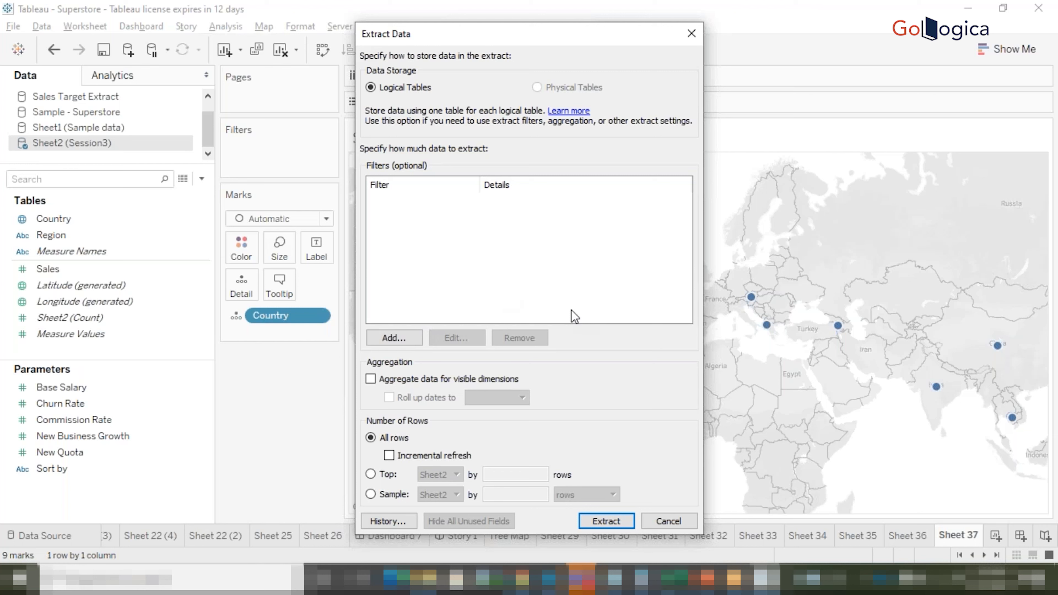
left_click(393, 339)
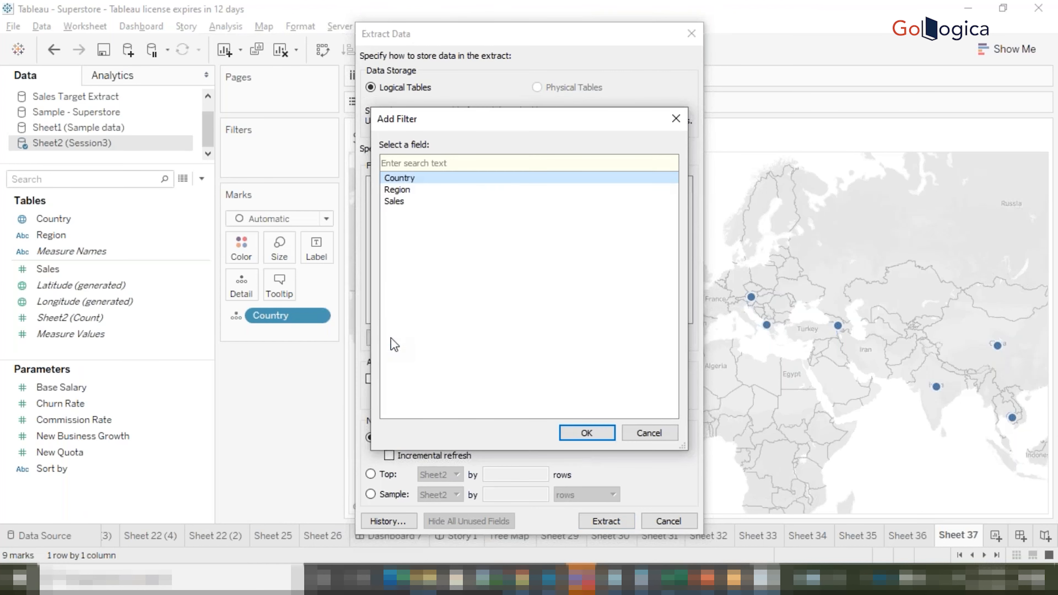
double_click(416, 178)
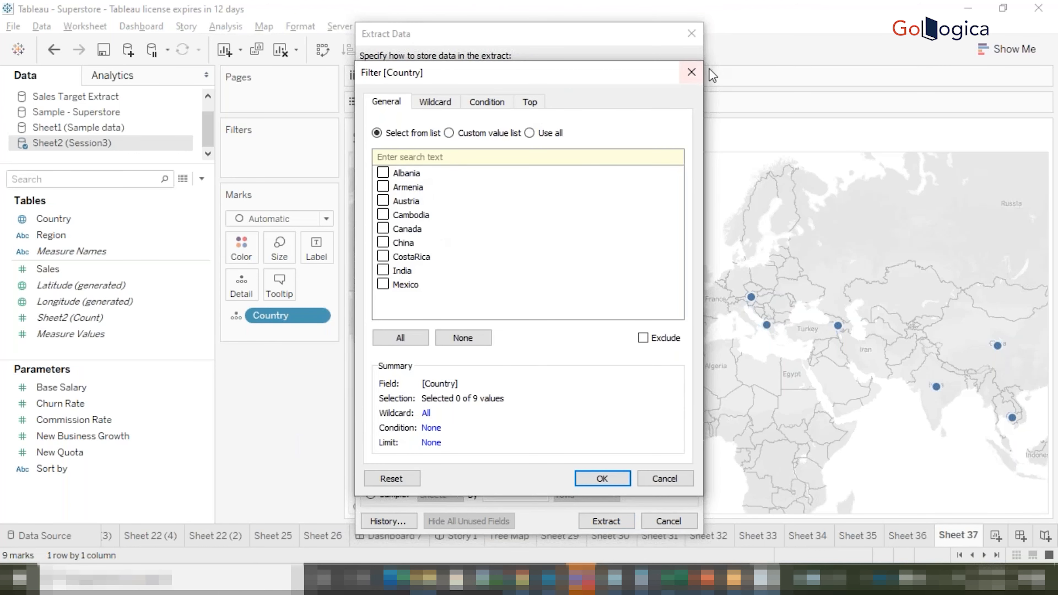
left_click(692, 69)
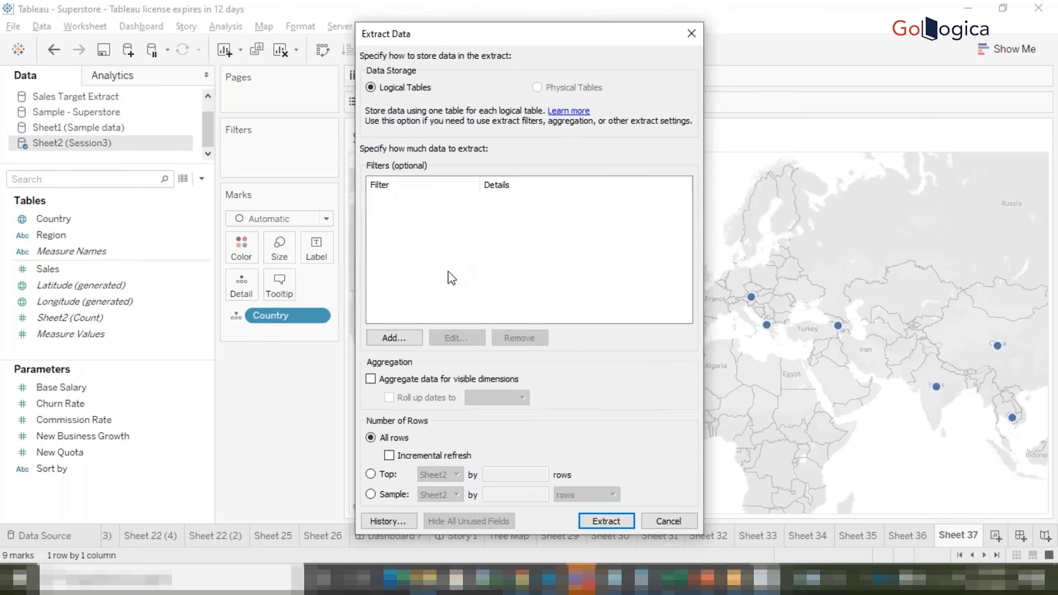
- Add an extract filter on Region with no values selected, and remove it again
left_click(384, 344)
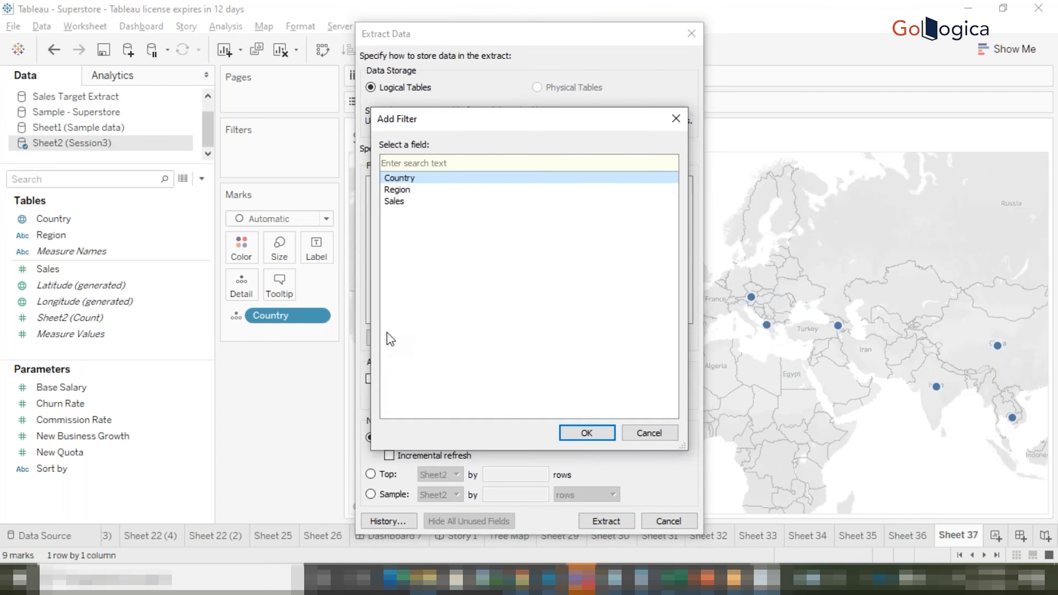
double_click(424, 190)
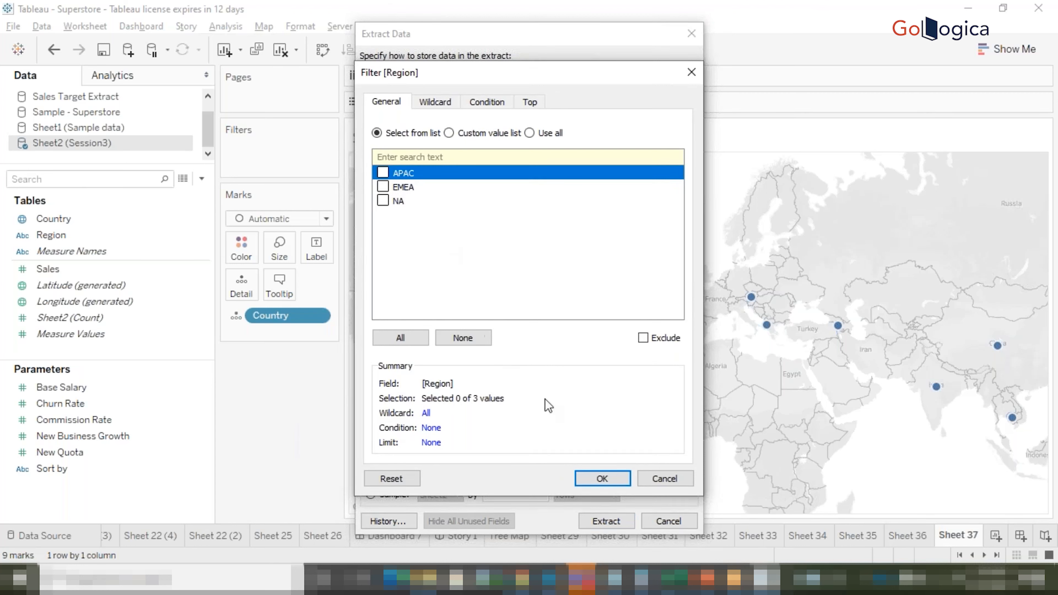
left_click(591, 472)
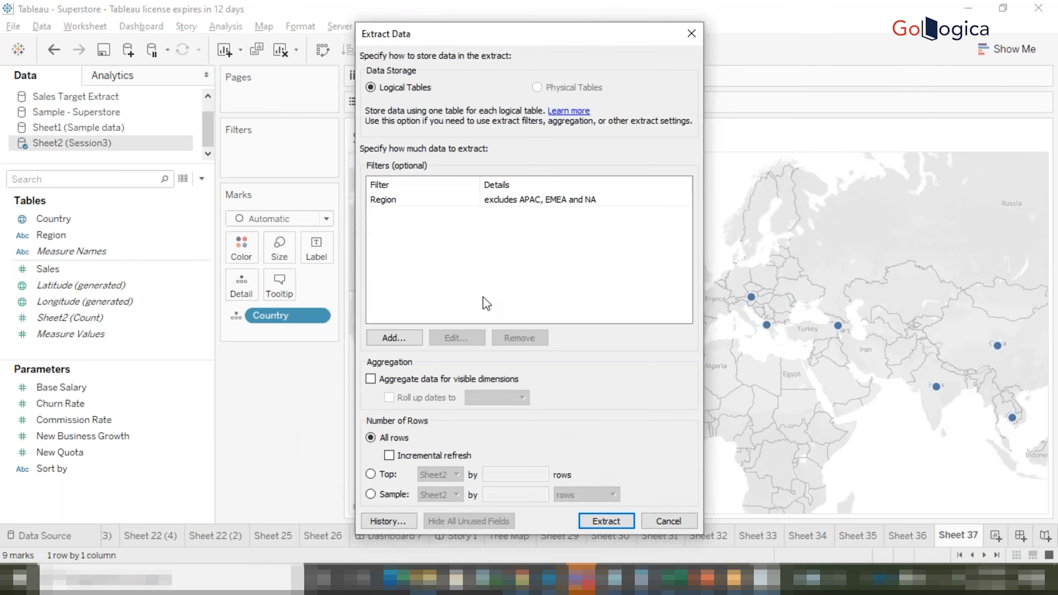
left_click(500, 200)
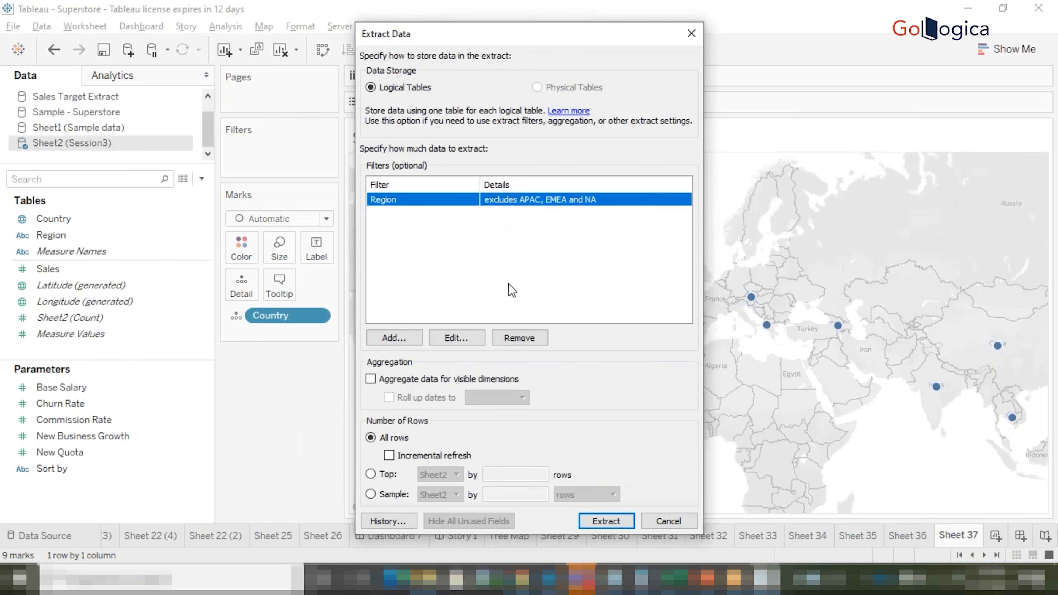
left_click(510, 336)
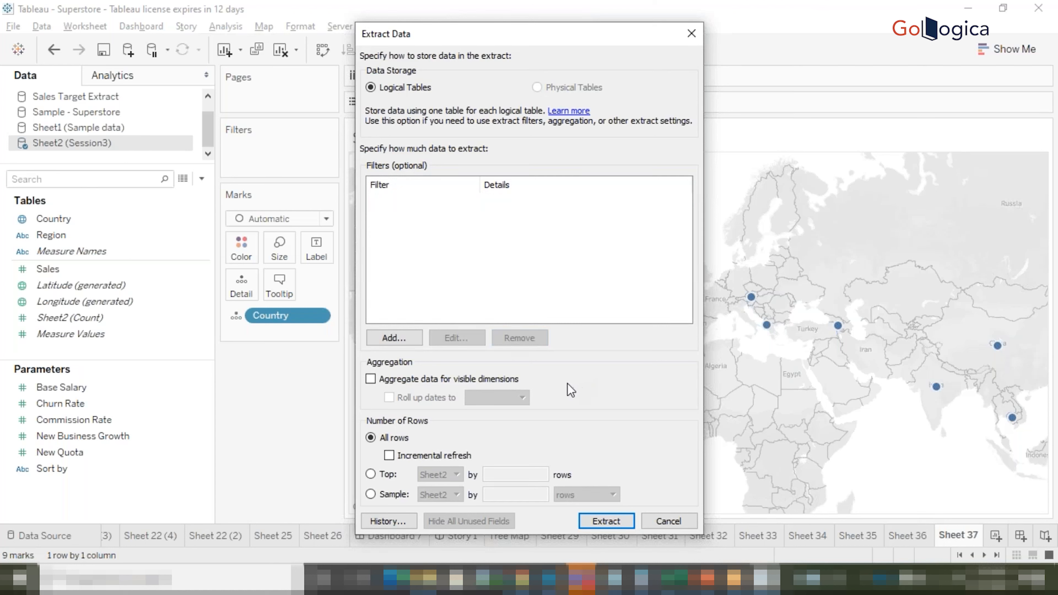
- Toggle aggregation for visible dimensions on and off, and enable incremental refresh for all rows of the extract
left_click(398, 381)
left_click(410, 383)
left_click(389, 456)
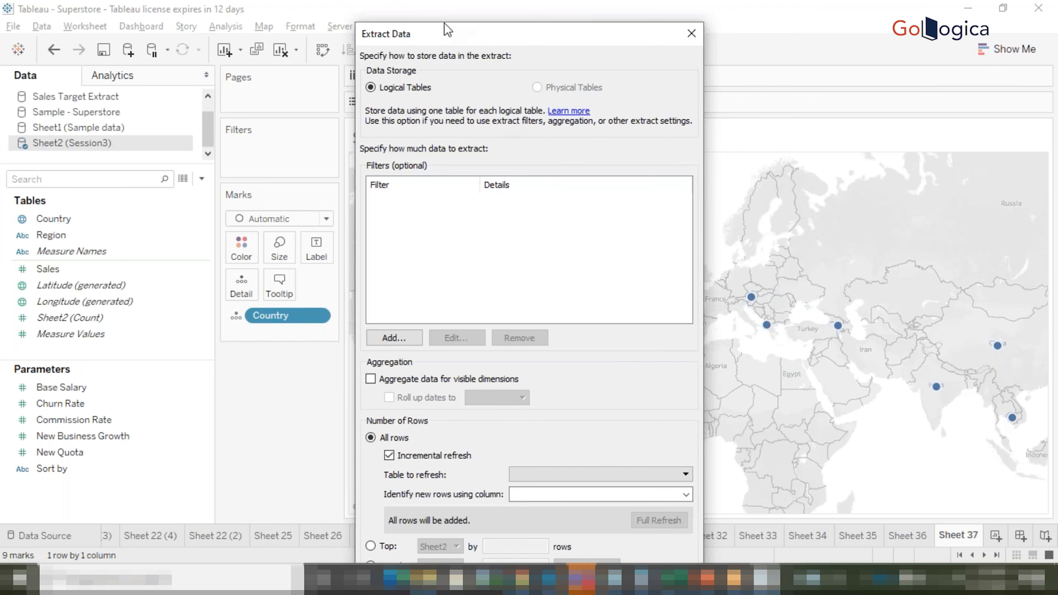
left_click_drag(448, 30, 292, 17)
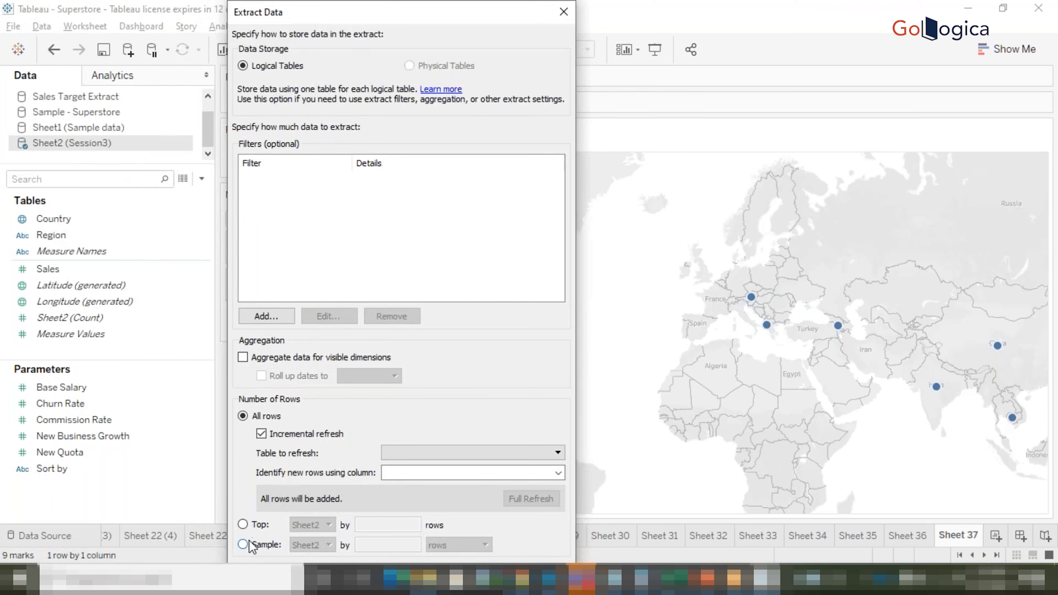
- Try limiting the extract to the top rows of Sheet2, and return to extracting all rows
left_click(245, 525)
left_click(328, 526)
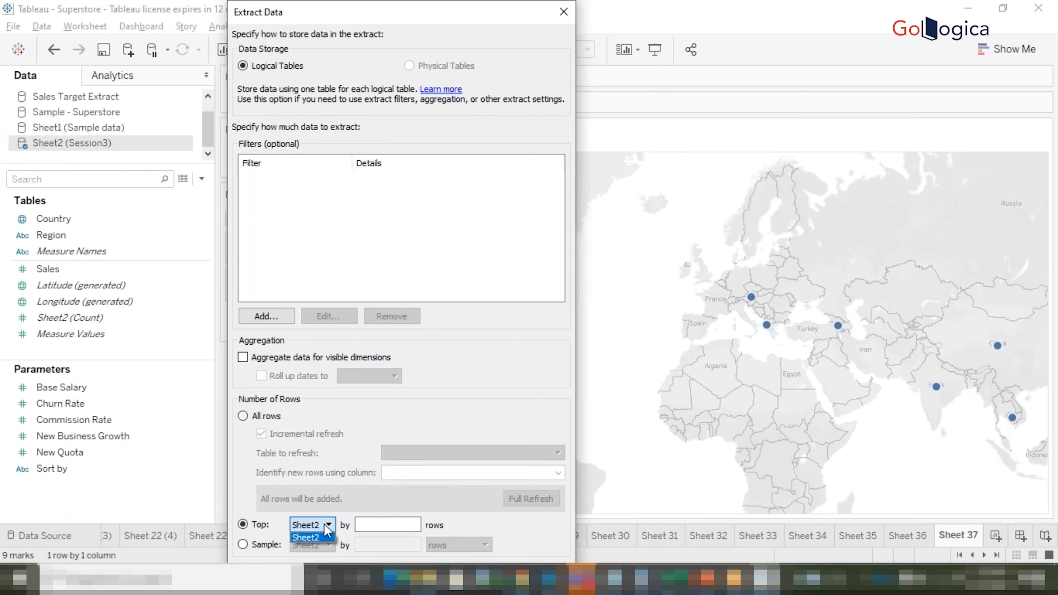
left_click(324, 525)
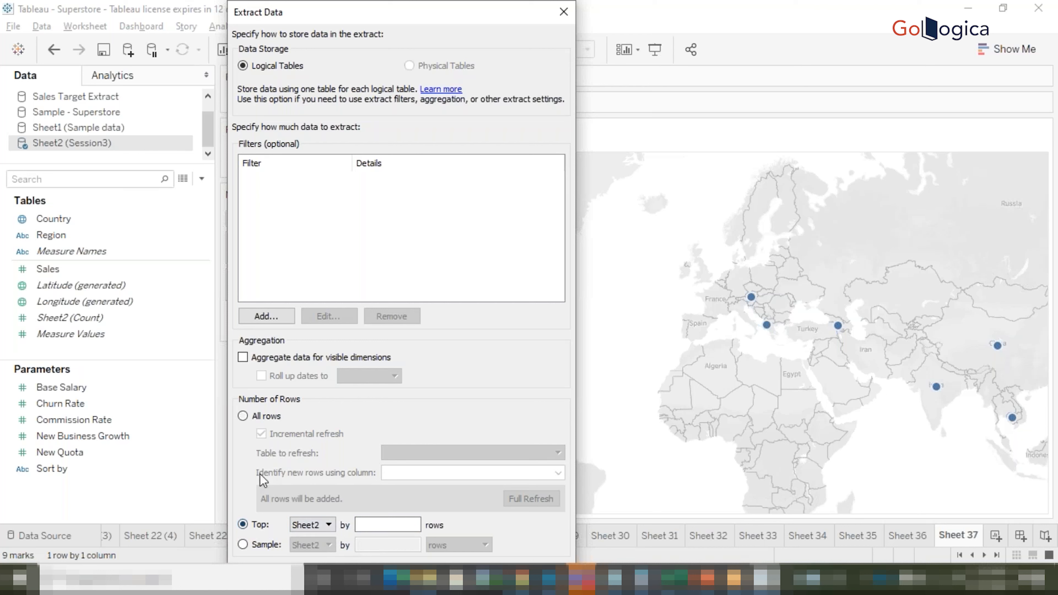
left_click(243, 417)
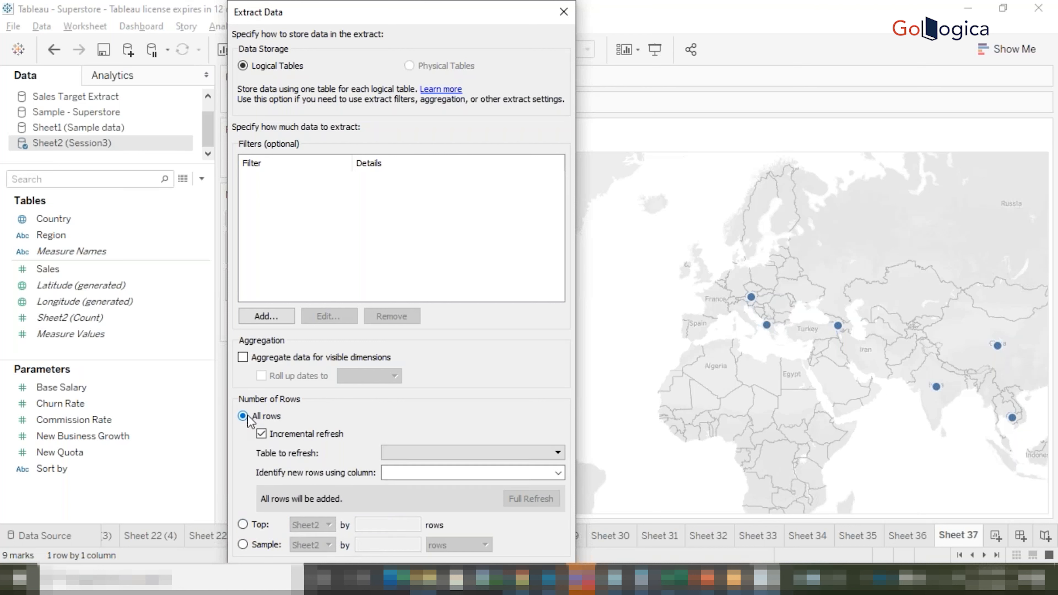
- Set the incremental refresh to use table Sheet2 and identify new rows by the Sales column
left_click(520, 453)
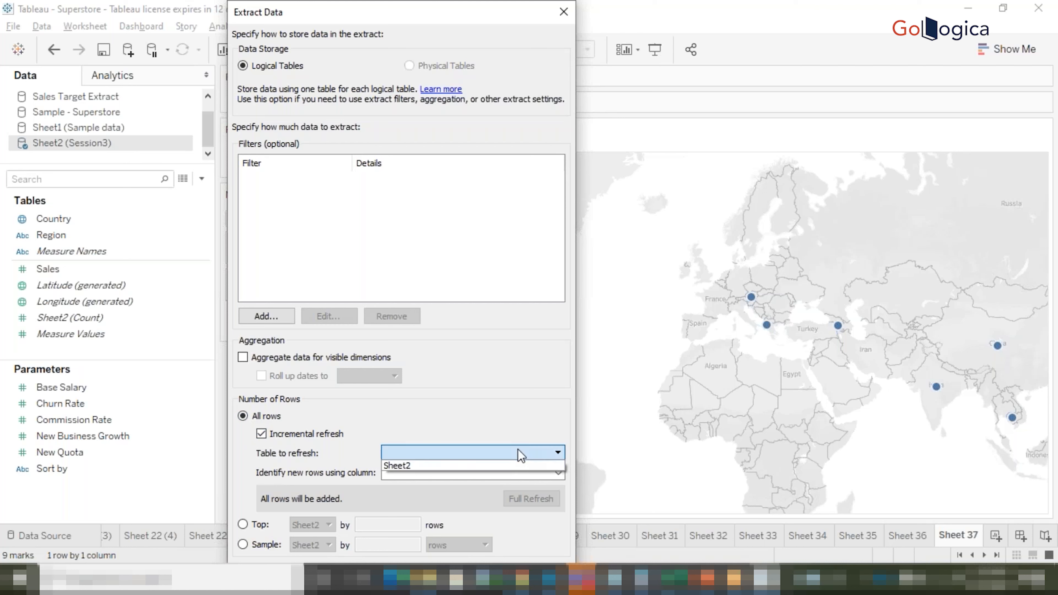
left_click(488, 466)
left_click(527, 476)
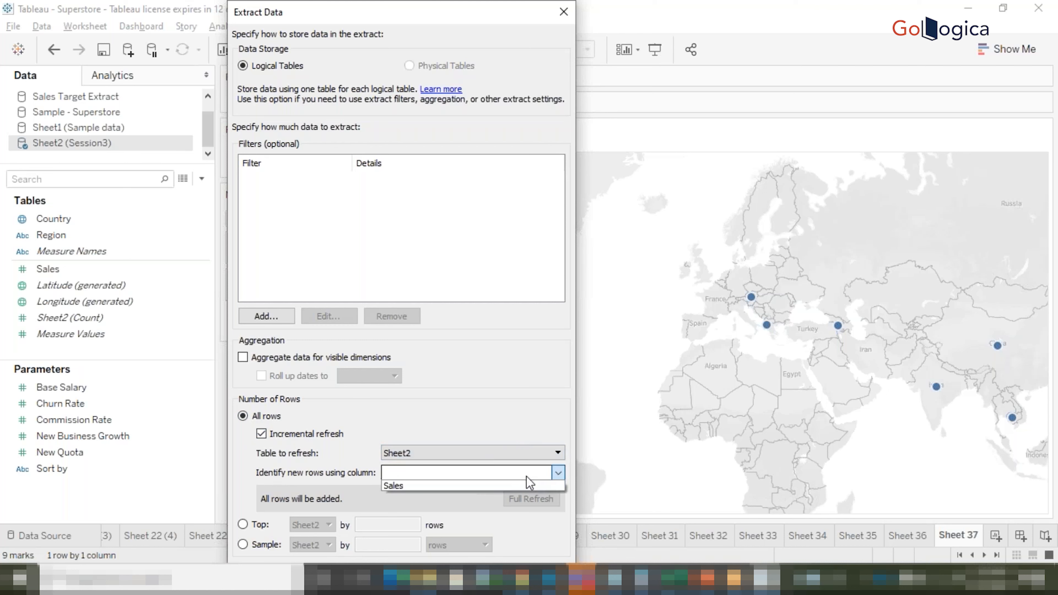
left_click(495, 484)
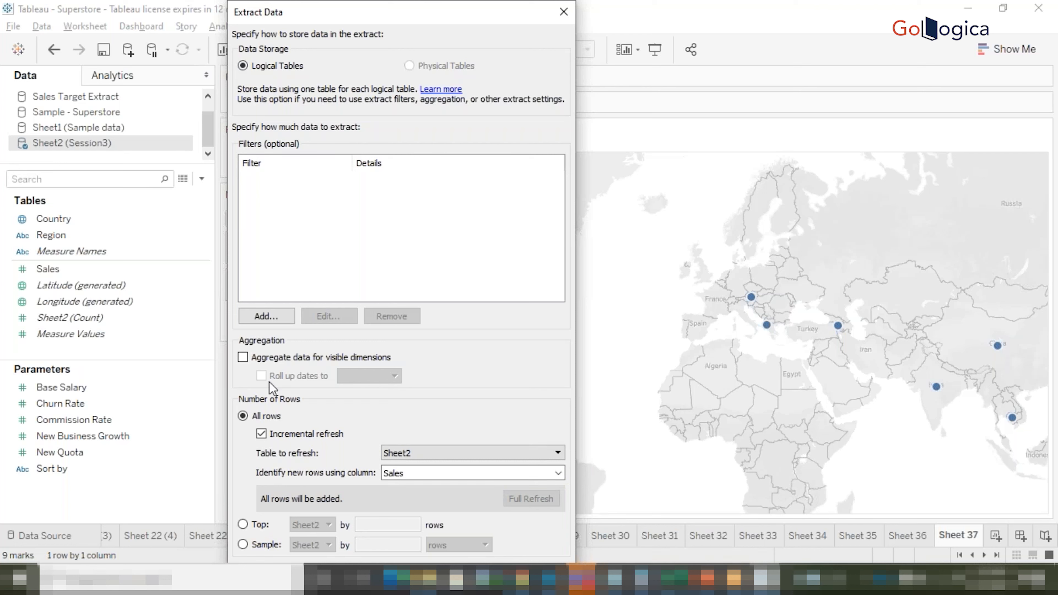
- Turn off incremental refresh, extract all rows of the Sheet2 (Session3) data source, and check its extract options
left_click(261, 434)
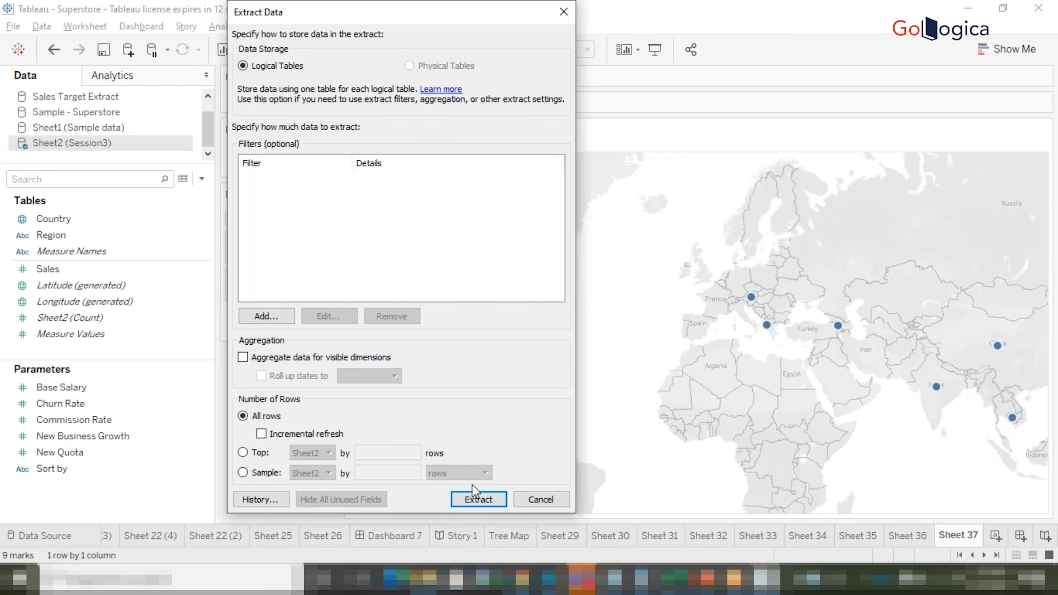
left_click(477, 500)
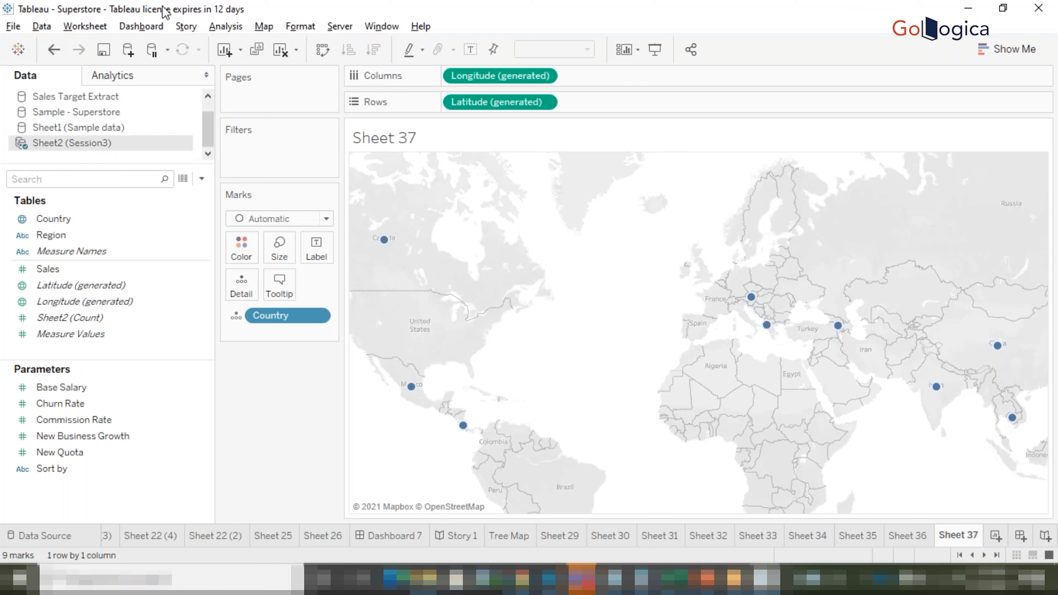
right_click(108, 148)
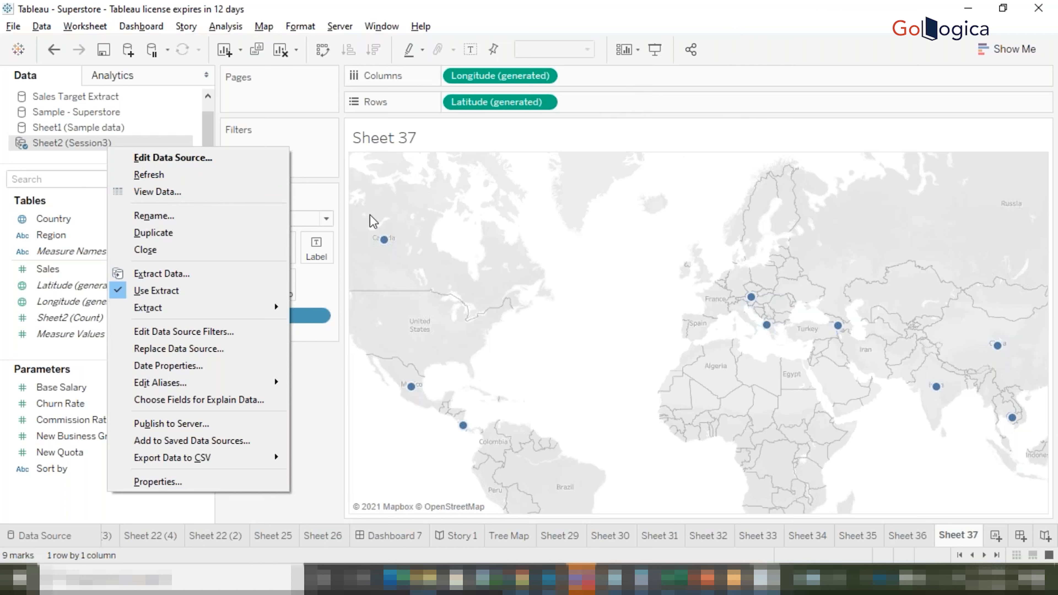
left_click(580, 323)
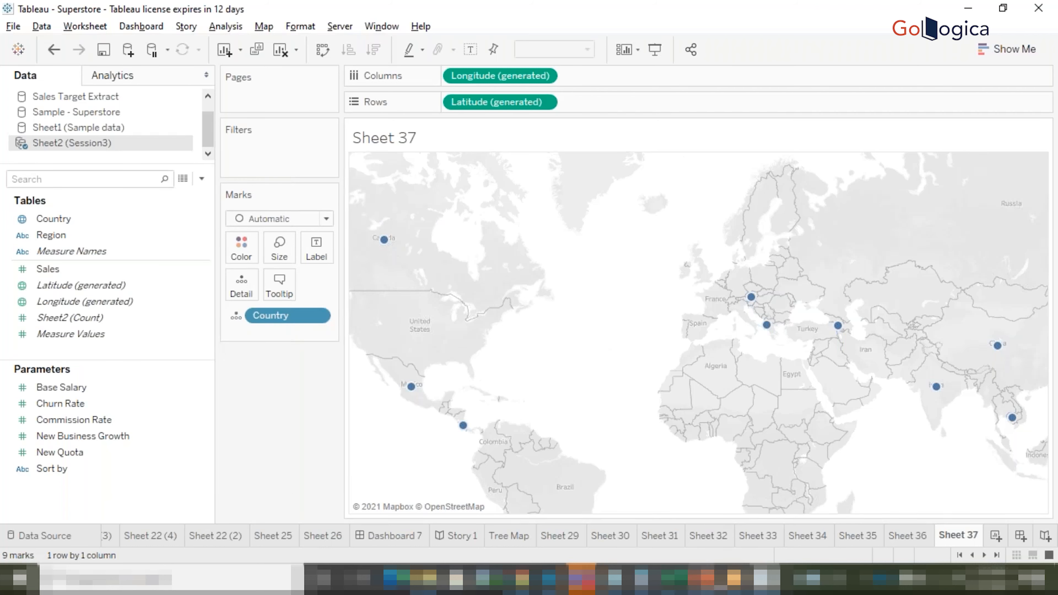
- Switch to the presentation to review the "What is an extract connection" slide, and return to Tableau
mouse_move(707, 580)
left_click(848, 537)
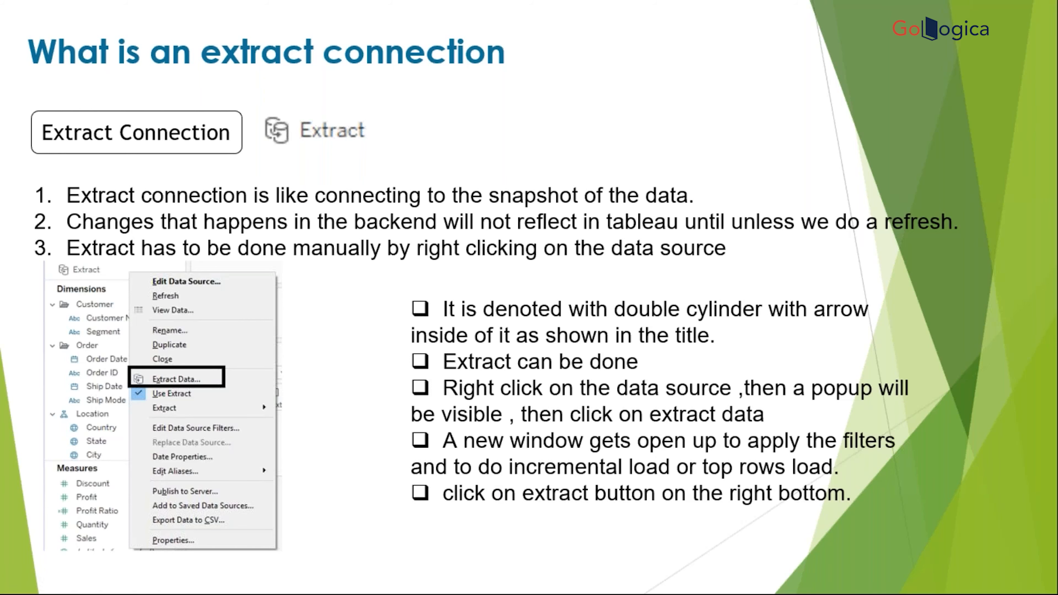
key("super")
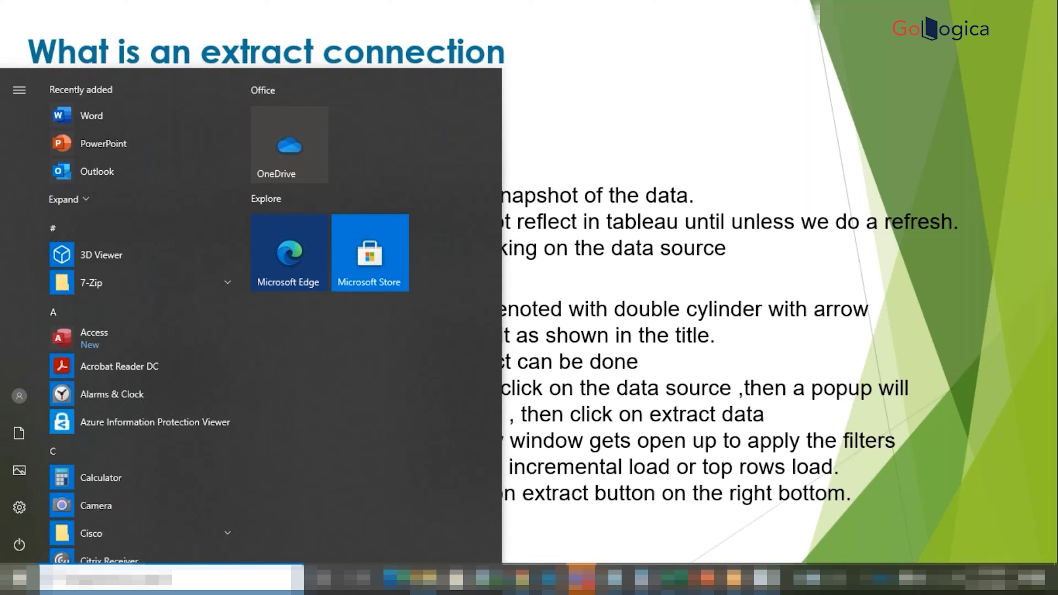
left_click(766, 578)
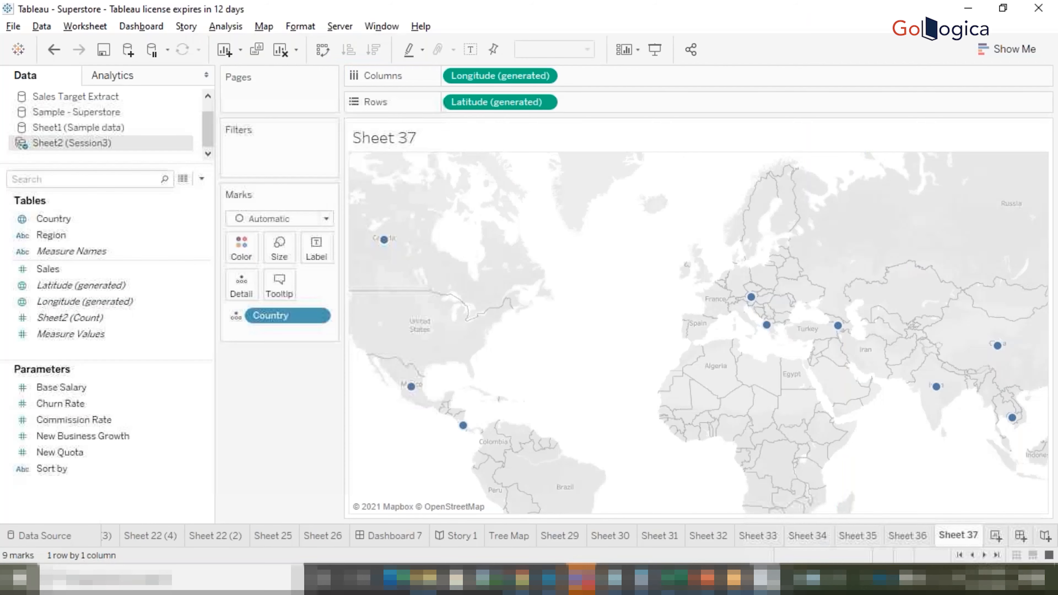
- Switch the Sheet2 (Session3) data source back to a live connection by turning off Use Extract
right_click(124, 145)
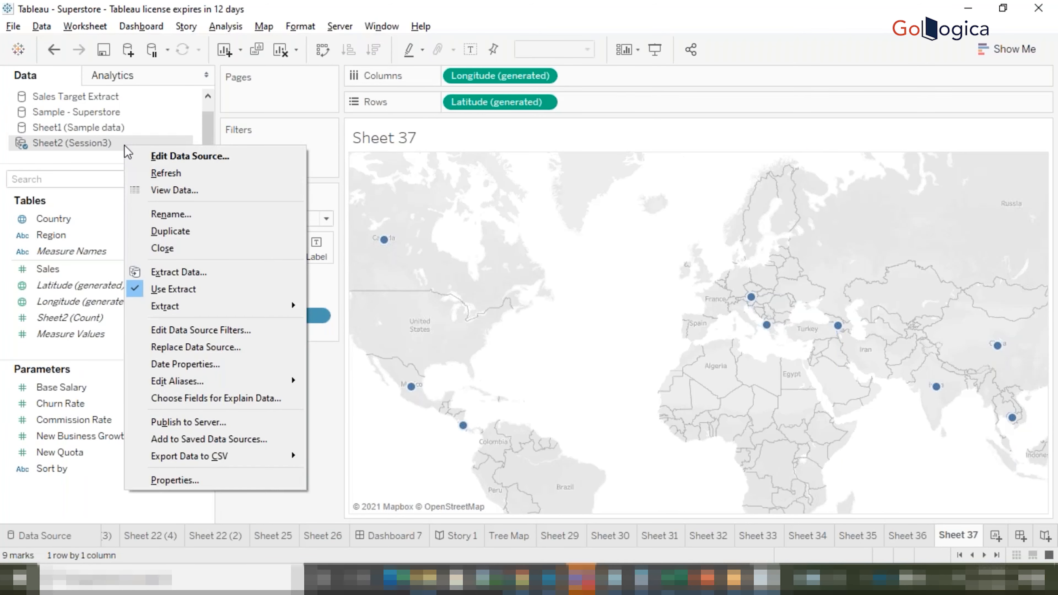
left_click(197, 289)
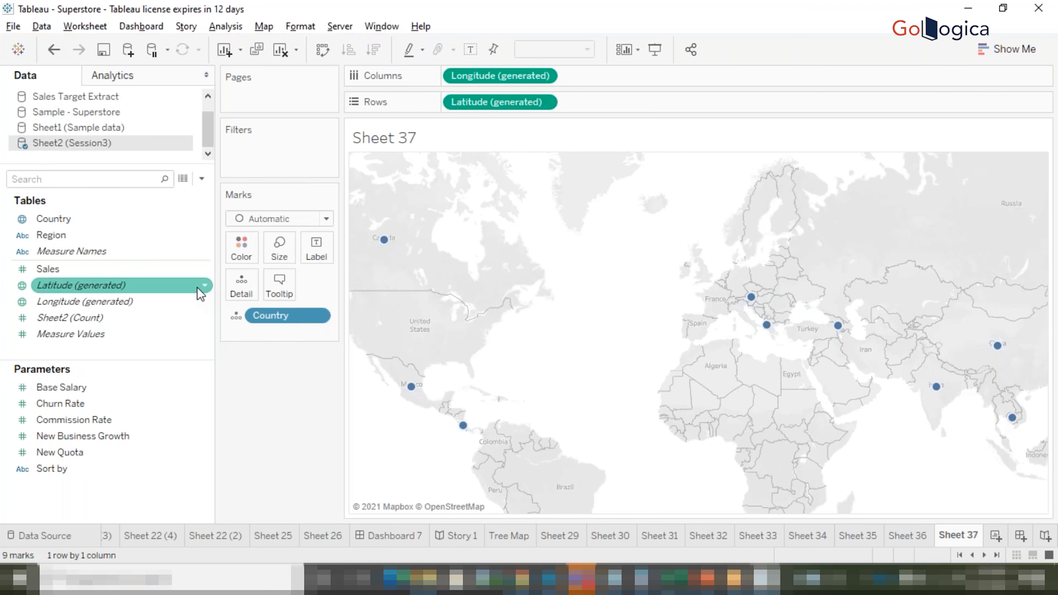
- Extract the Sheet2 (Session3) data again with all rows, and check the data source's Use Extract option
right_click(78, 141)
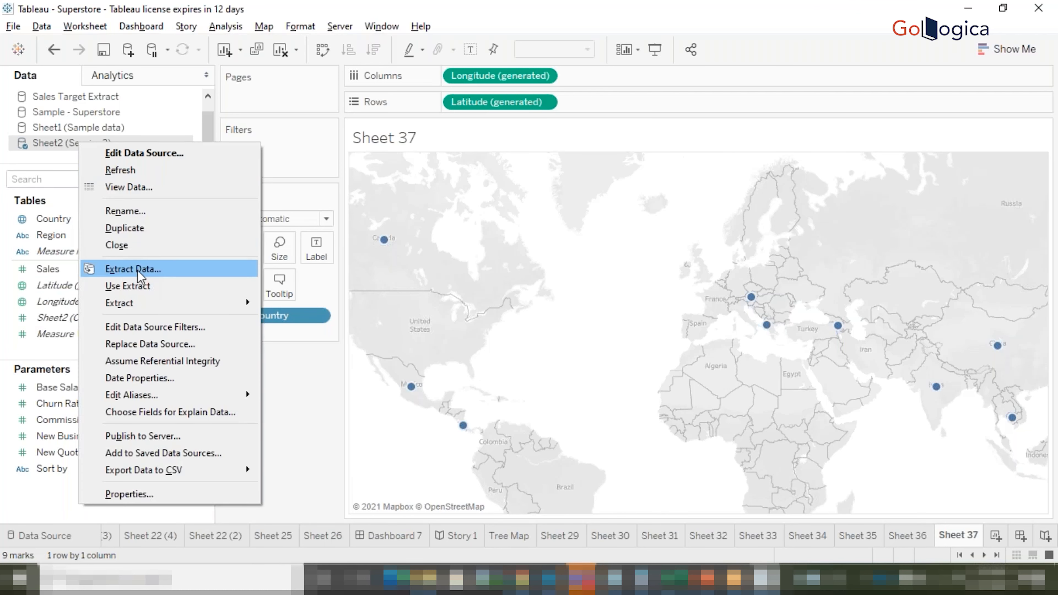
left_click(137, 271)
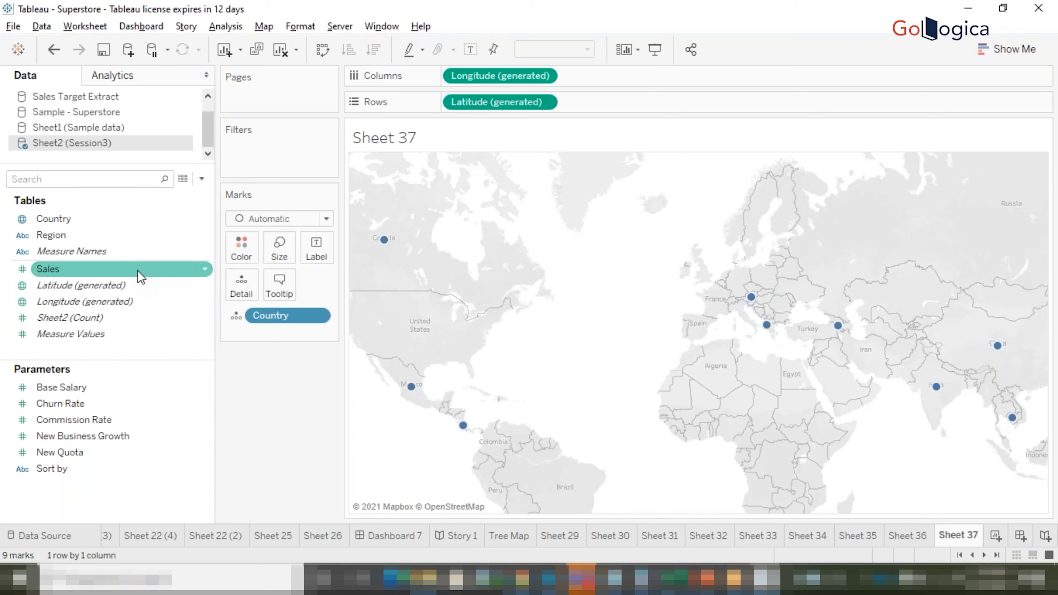
left_click(606, 522)
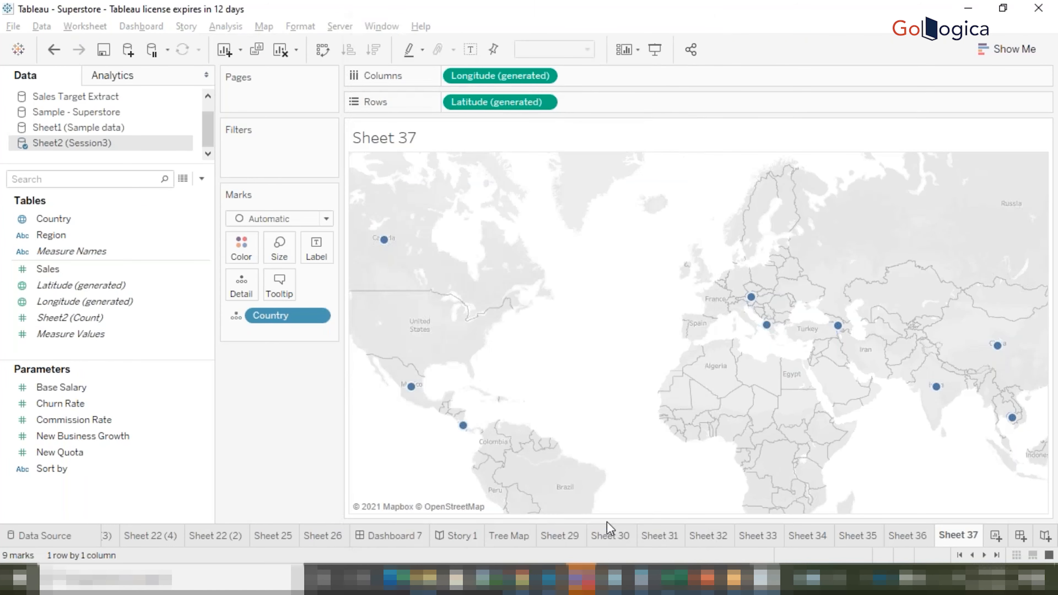
right_click(121, 147)
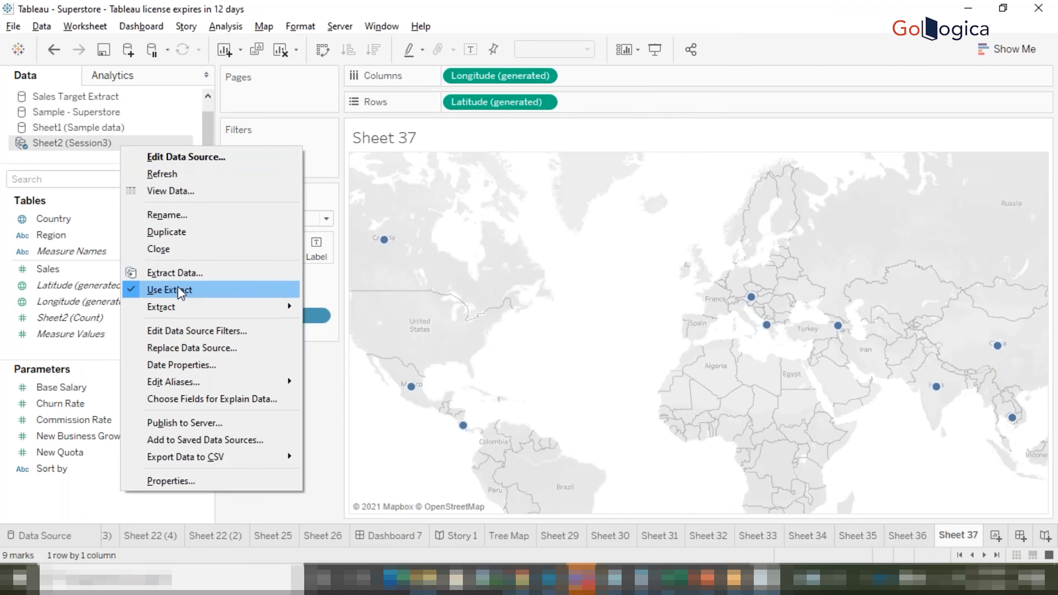
- Turn off Use Extract for the Sheet2 (Session3) data source
left_click(172, 290)
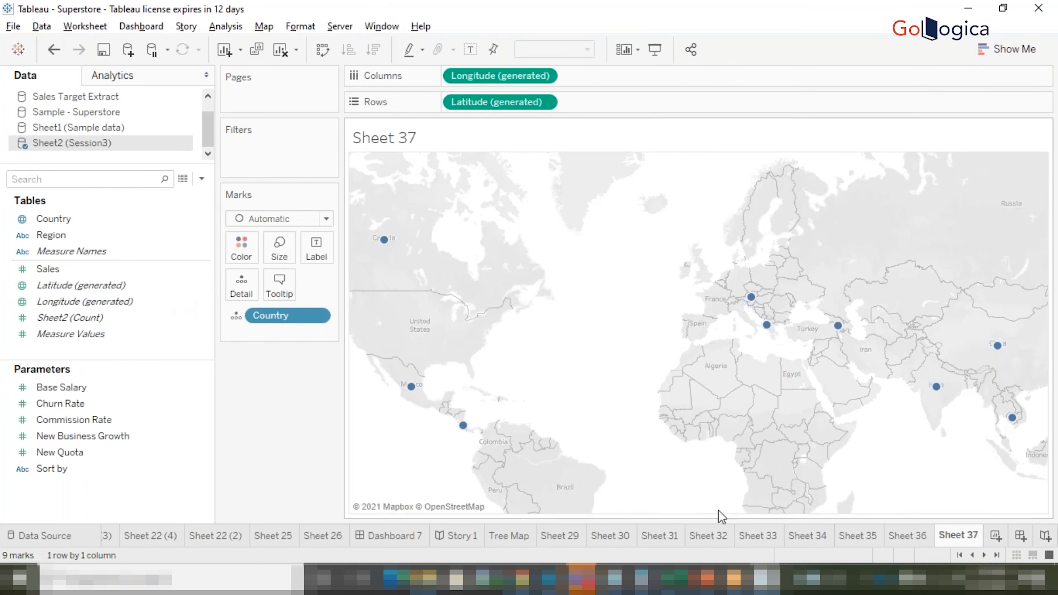
- Switch to the presentation and review the "How to save the Tableau file" slides on the TWB and TWBX formats
mouse_move(765, 578)
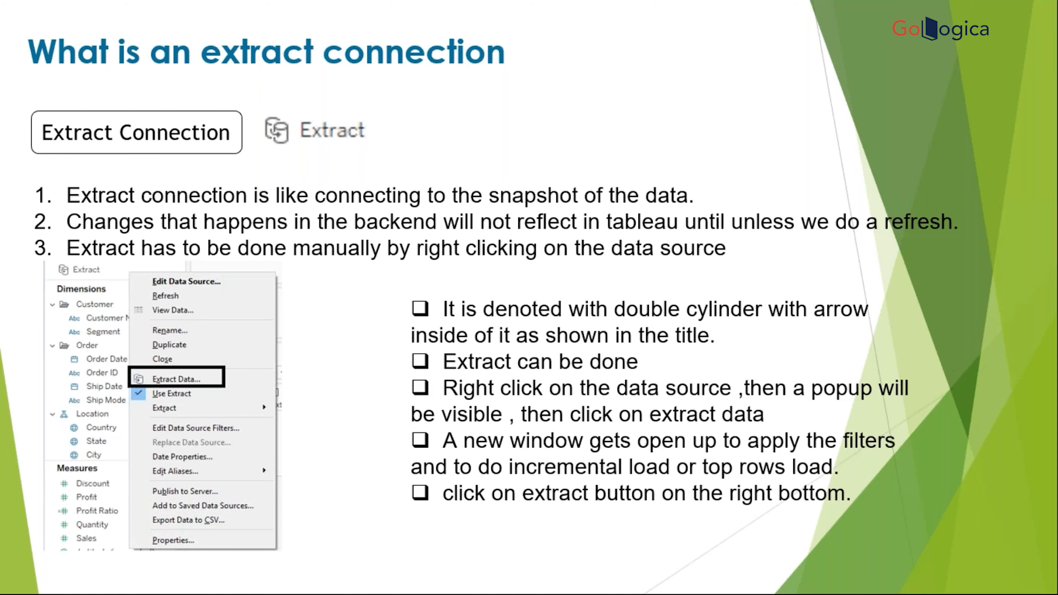
key("Right")
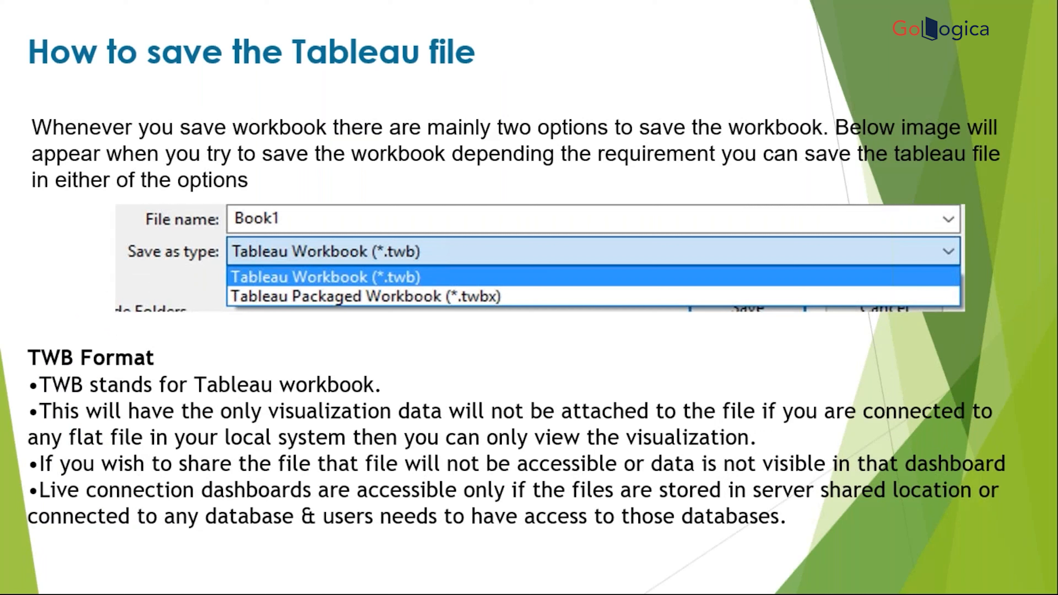
key("super")
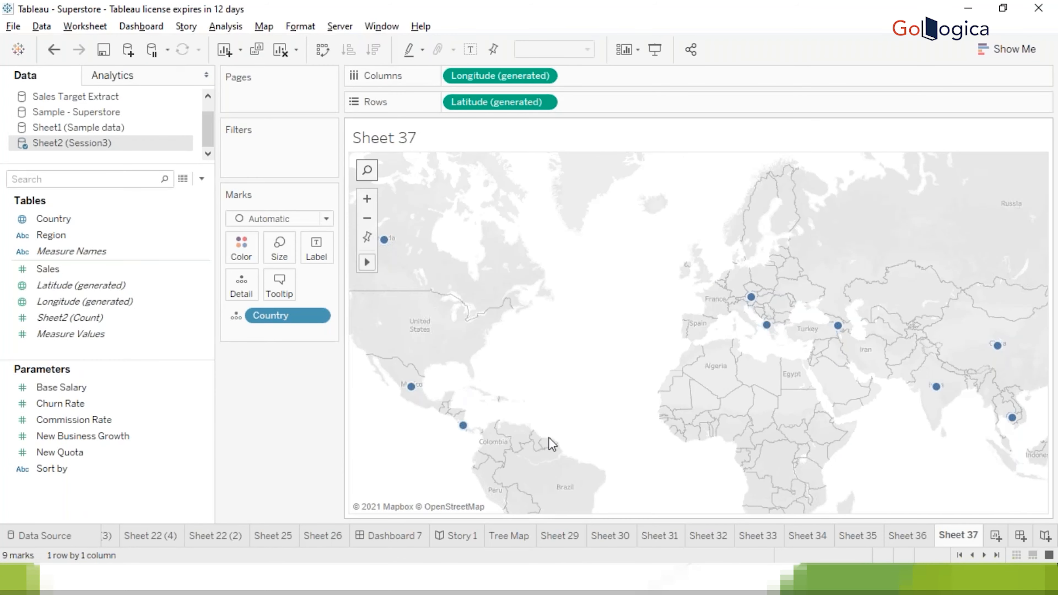
key("super")
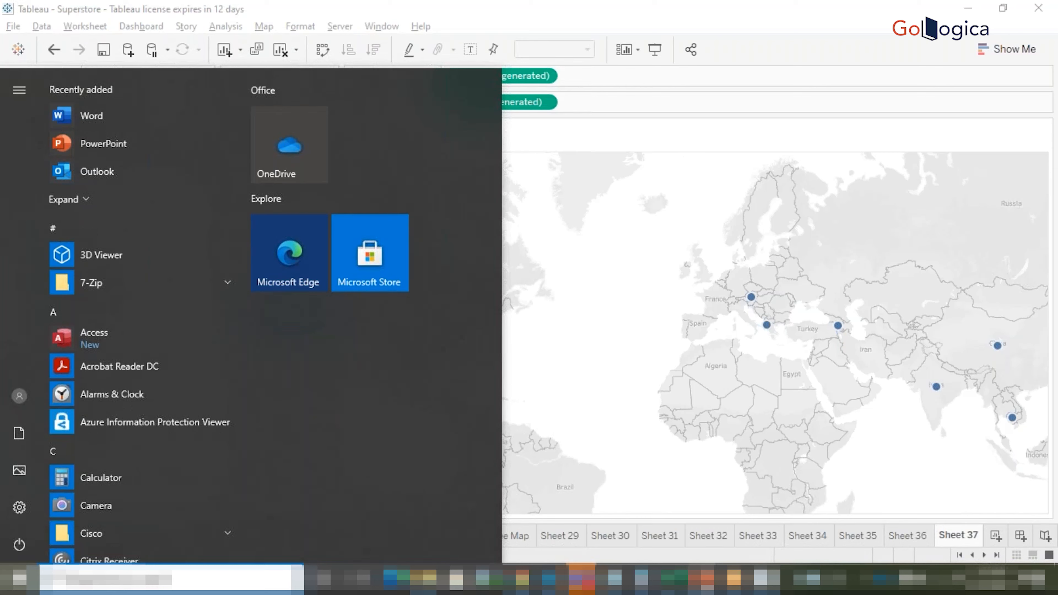
mouse_move(704, 579)
left_click(864, 524)
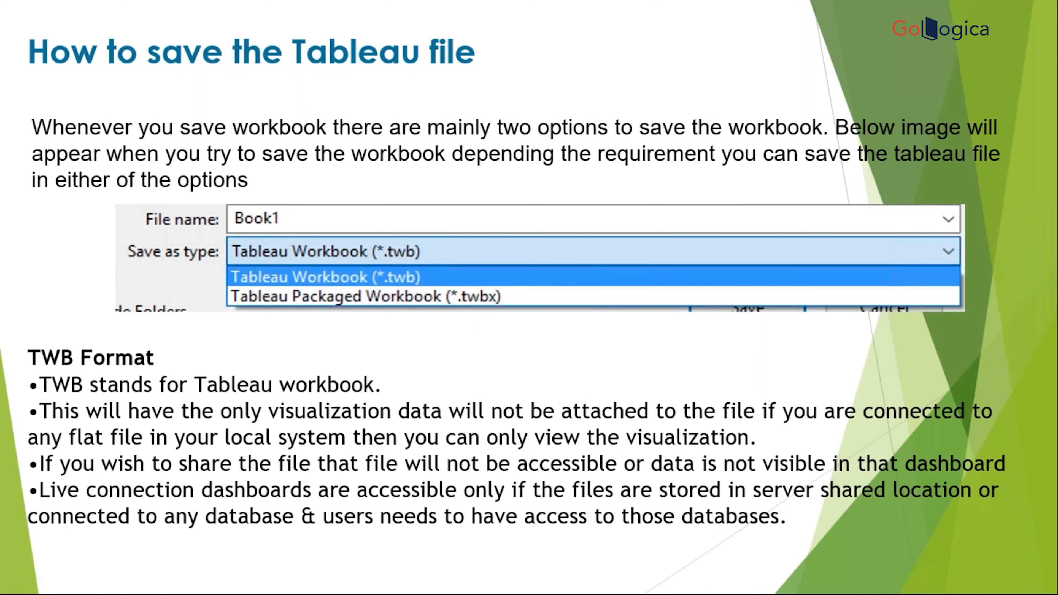
key("Right")
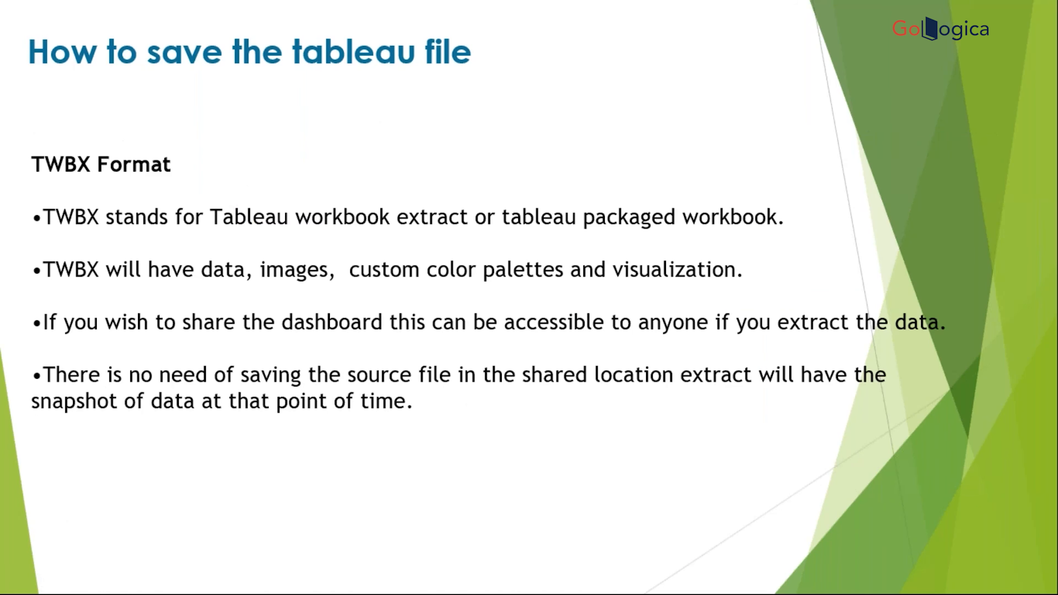
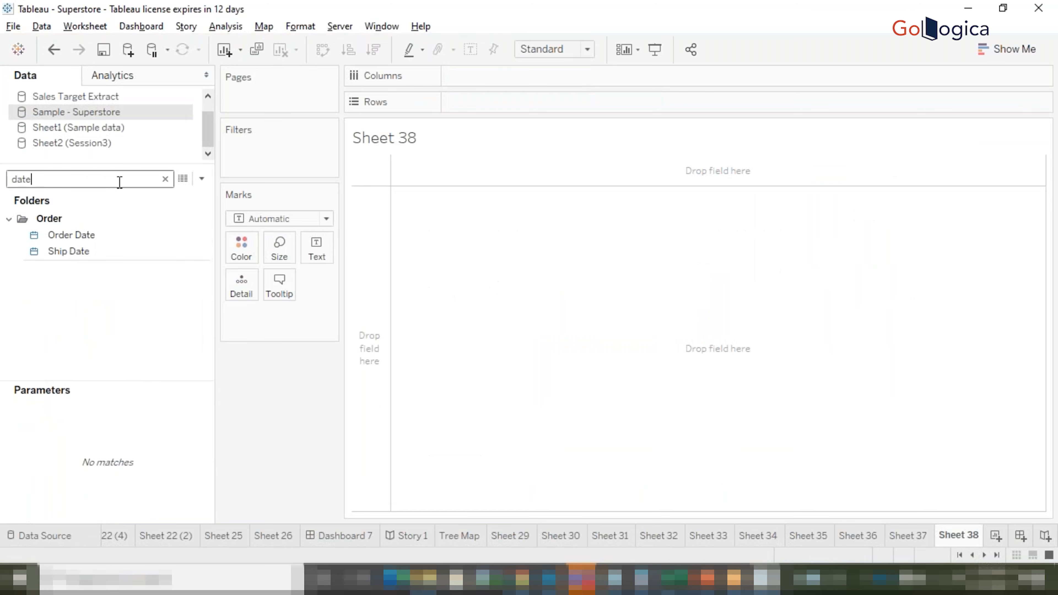
- Switch to the Sample data workbook in Excel, widen the Date column on Sheet1 and select its first two dates
left_click(82, 233)
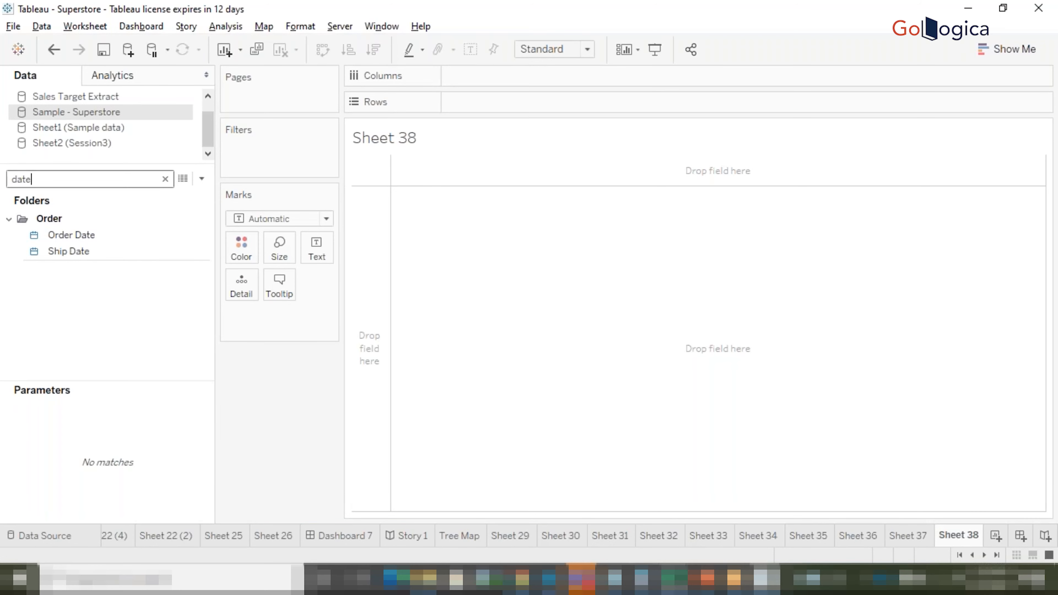
mouse_move(582, 580)
left_click(598, 543)
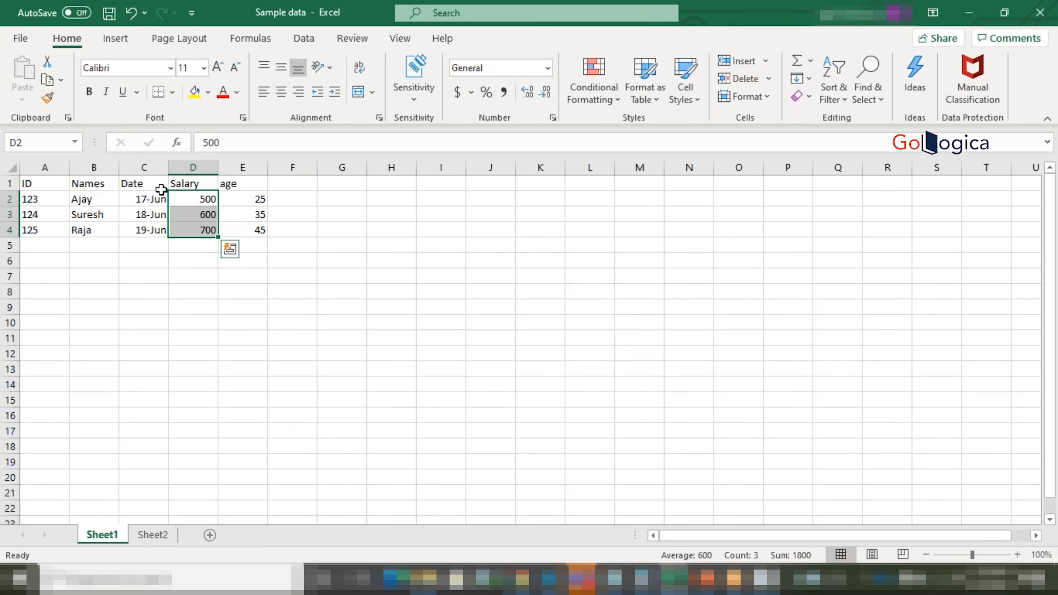
left_click_drag(170, 169, 183, 215)
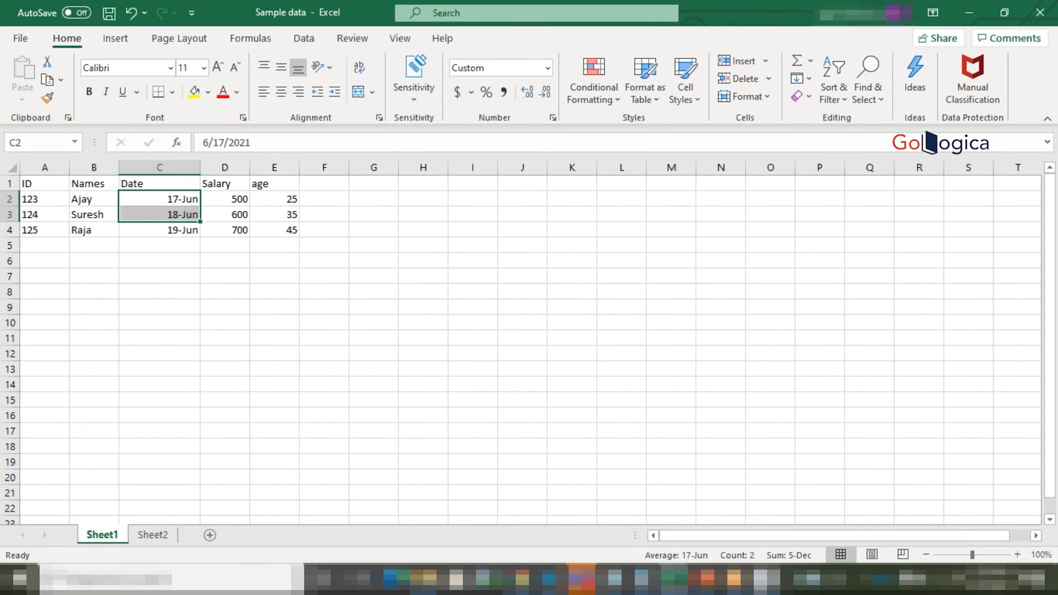
- Return to Tableau and examine the Order Date values in the underlying data of Sample - Superstore
left_click(765, 579)
left_click(183, 178)
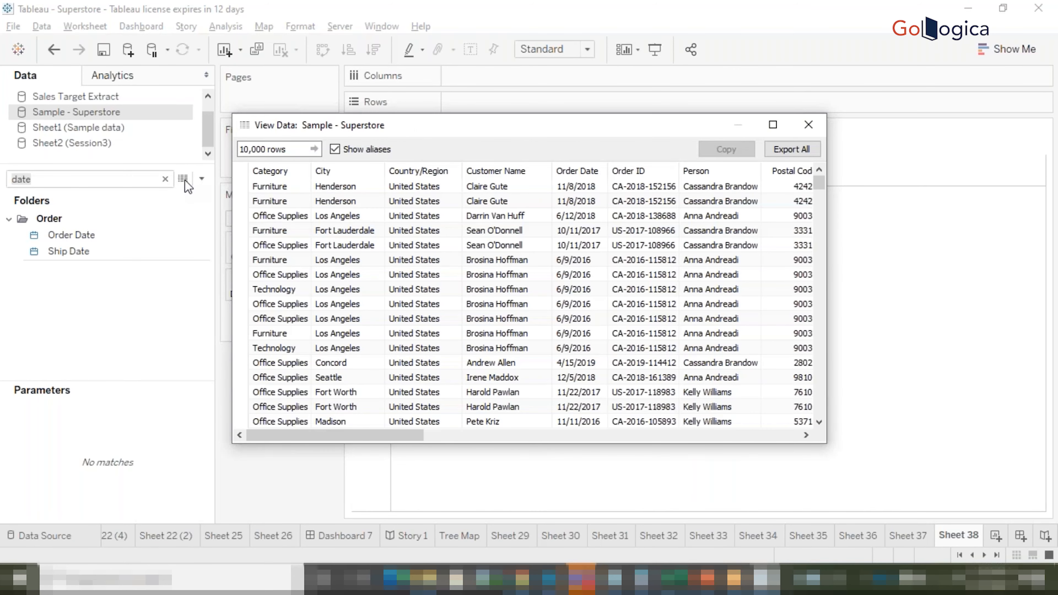
left_click(579, 191)
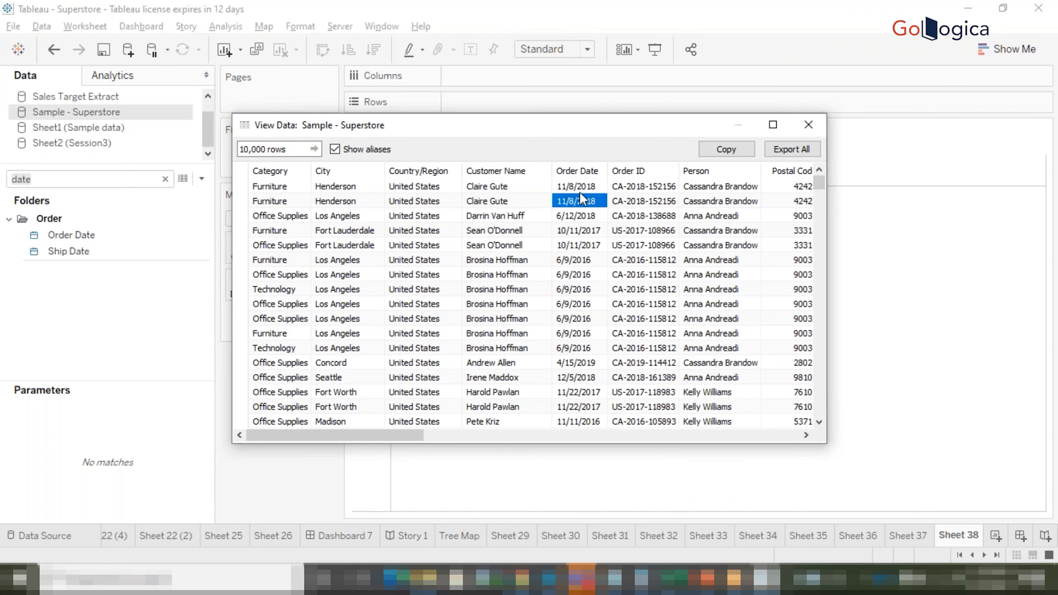
left_click(581, 187)
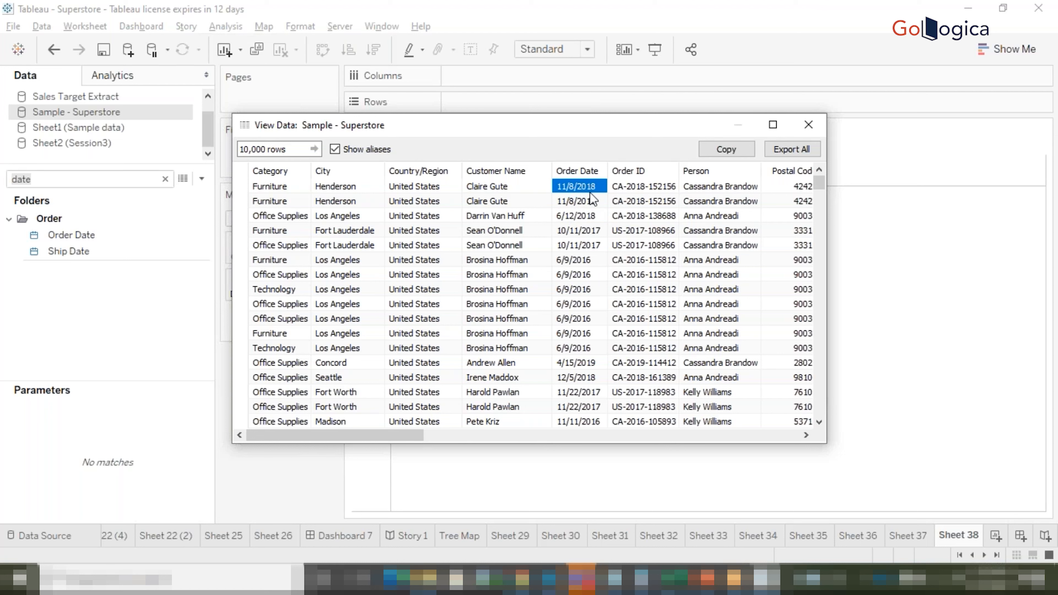
key("shift+Down")
key("shift+Down")
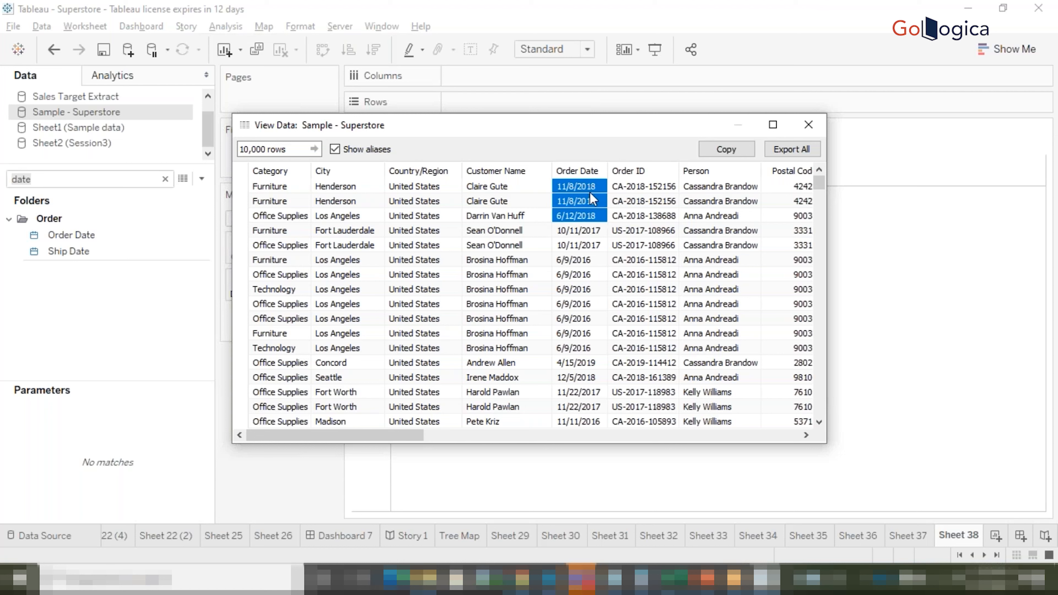
left_click(585, 378, "ctrl")
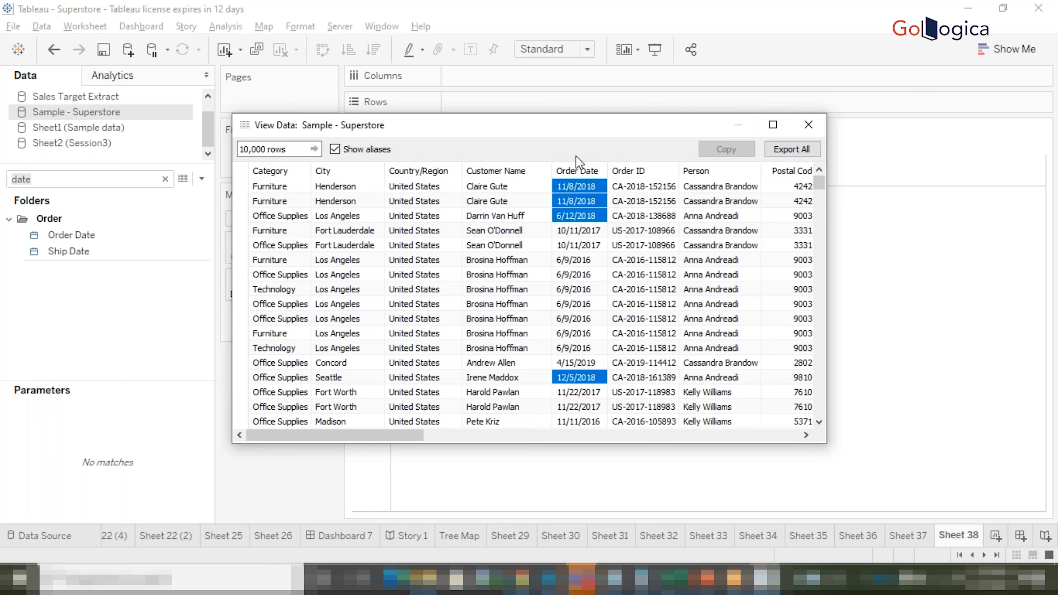
left_click(815, 120)
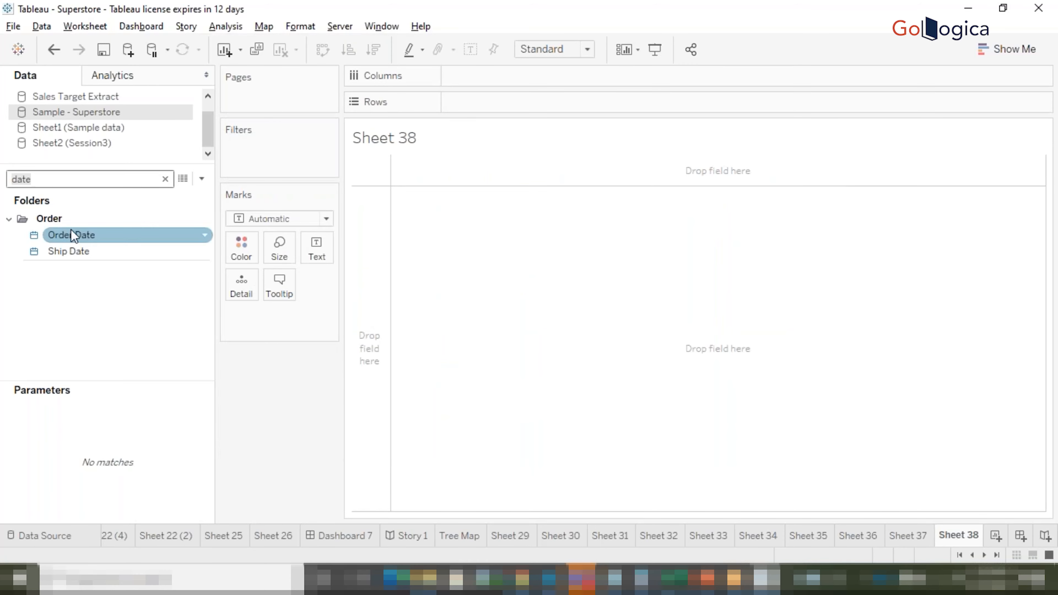
- Place Order Date on Rows, search the fields for "sal", and show Sales as text for each year
left_click_drag(87, 239, 475, 103)
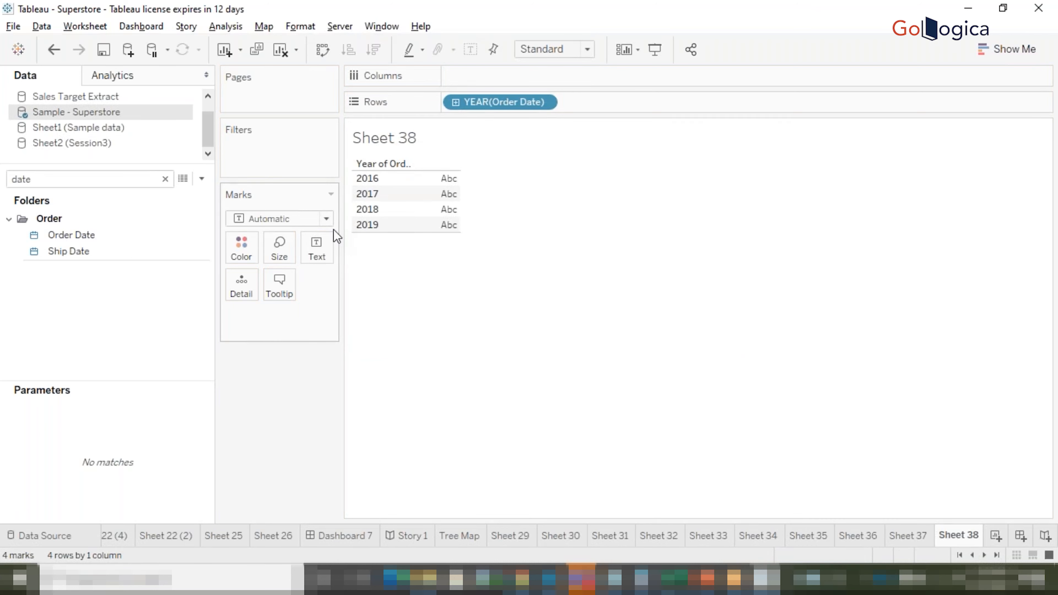
left_click(71, 178)
key("BackSpace")
key("BackSpace")
key("BackSpace")
key("BackSpace")
type("sal")
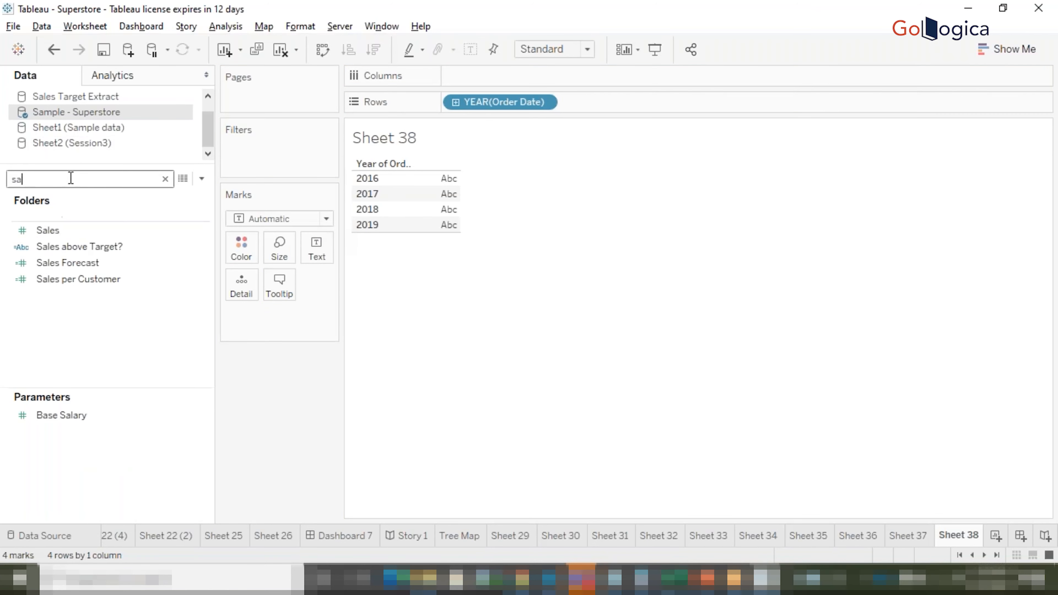
left_click_drag(51, 235, 316, 250)
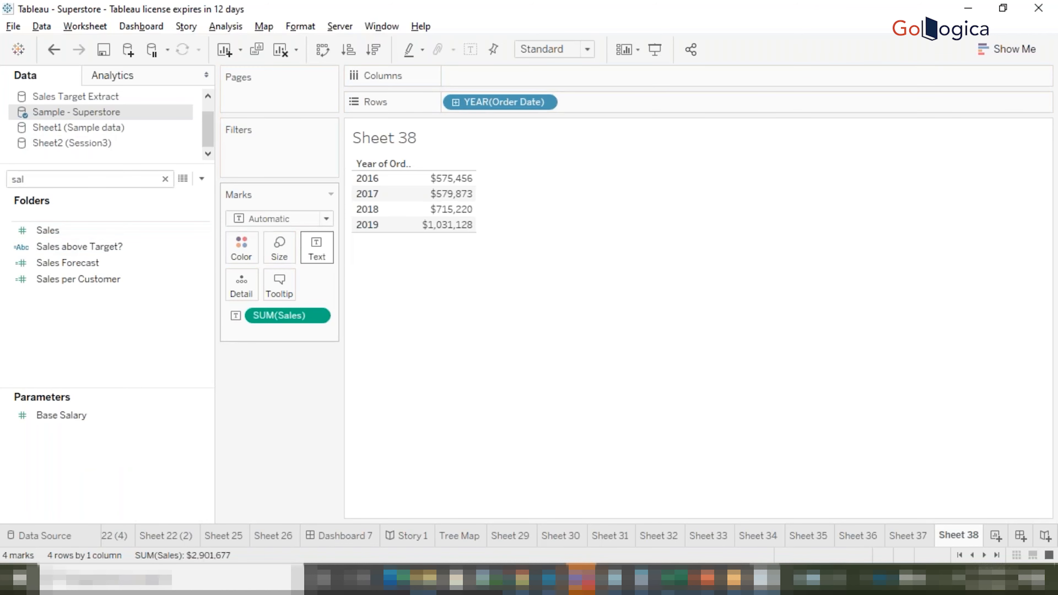
- Examine the Sample - Superstore underlying data from the Order Date column across to Days to Ship Actual
left_click(183, 179)
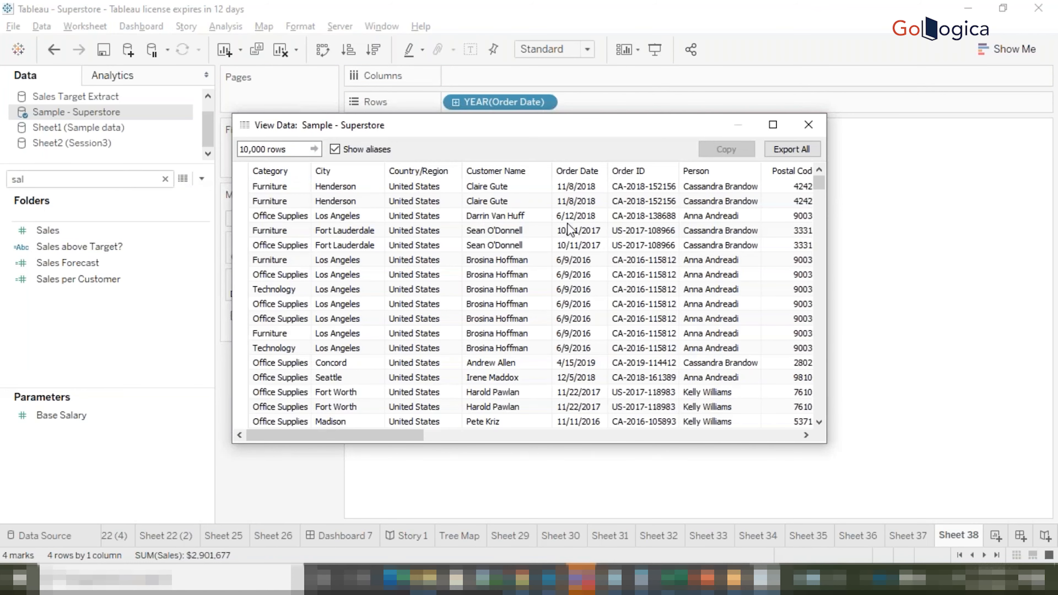
left_click(575, 201)
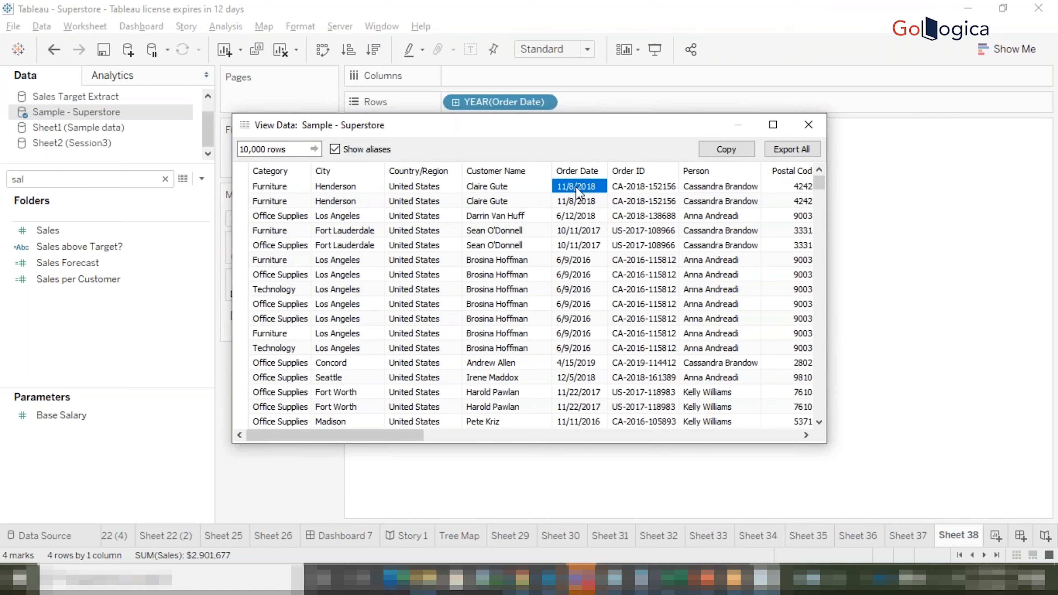
key("Down")
key("Right")
key("Right")
key("Right")
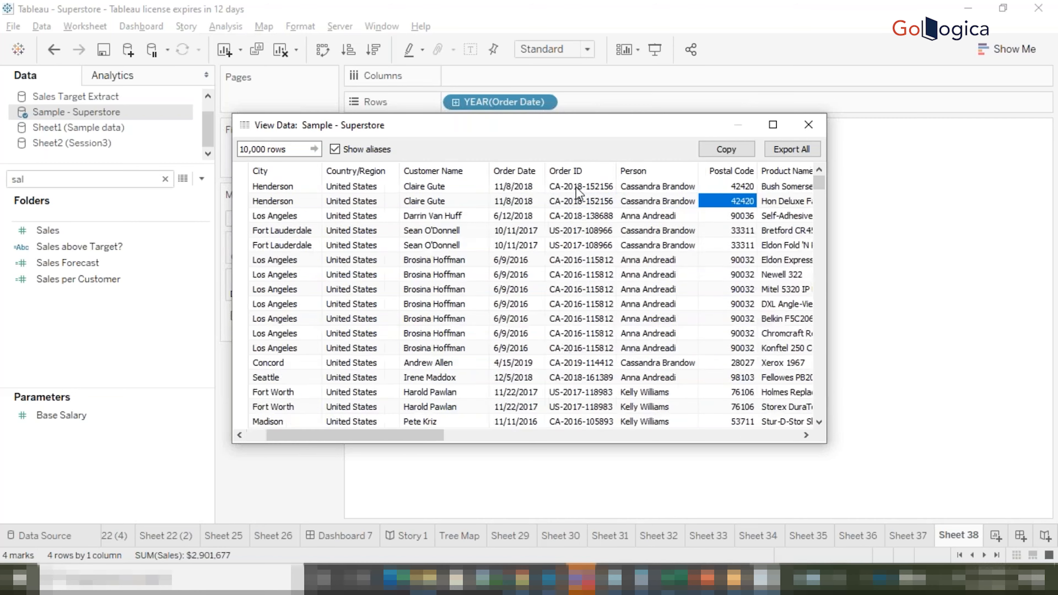
key("Right")
key("Right")
key("Right")
key("Right")
key("Right")
key("Right")
key("Right")
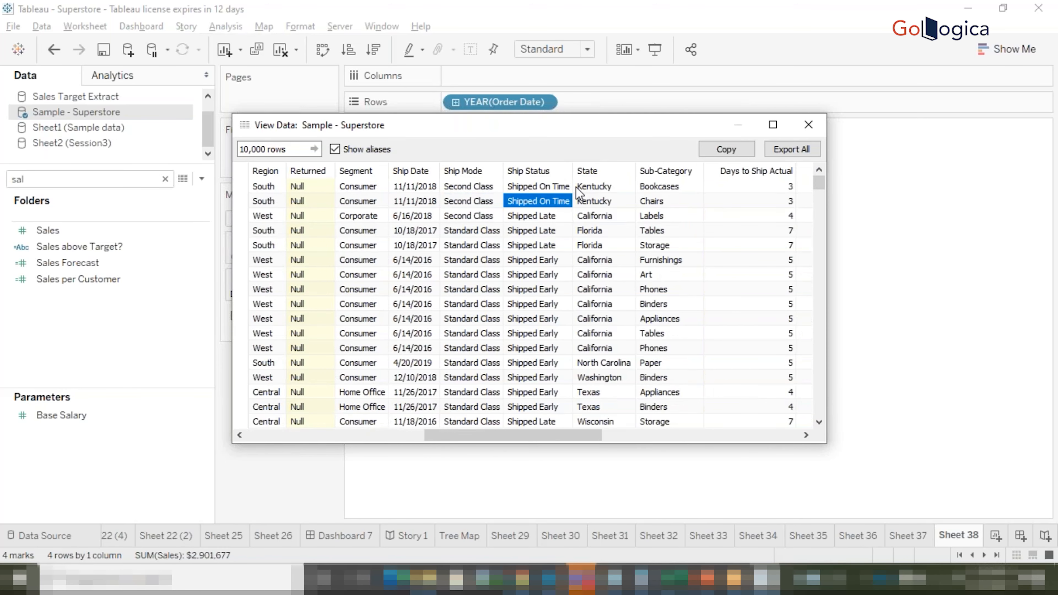
key("Right")
key("Right")
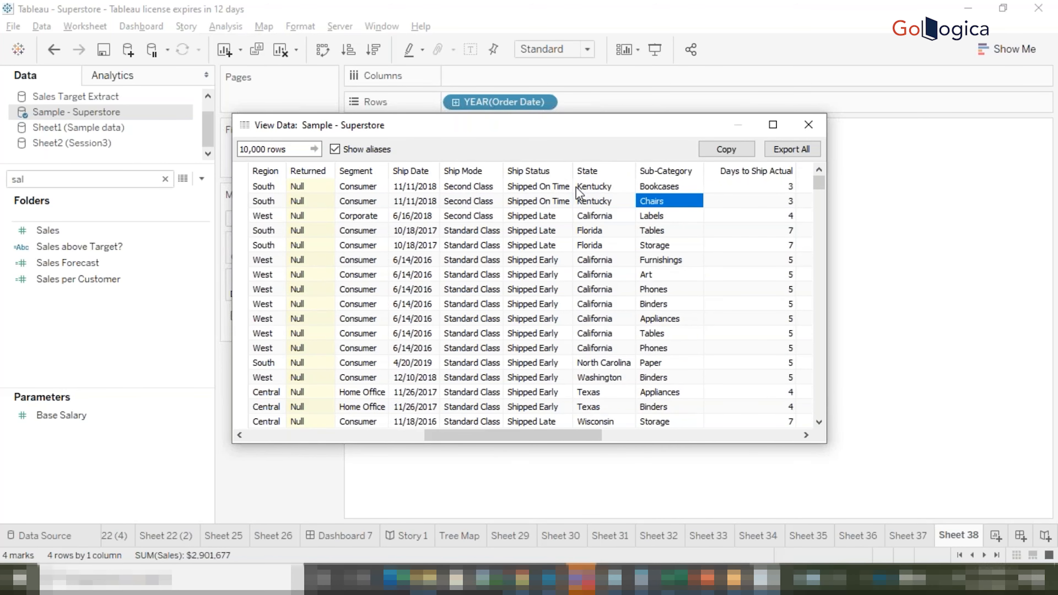
key("Right")
key("Up")
key("shift+Down")
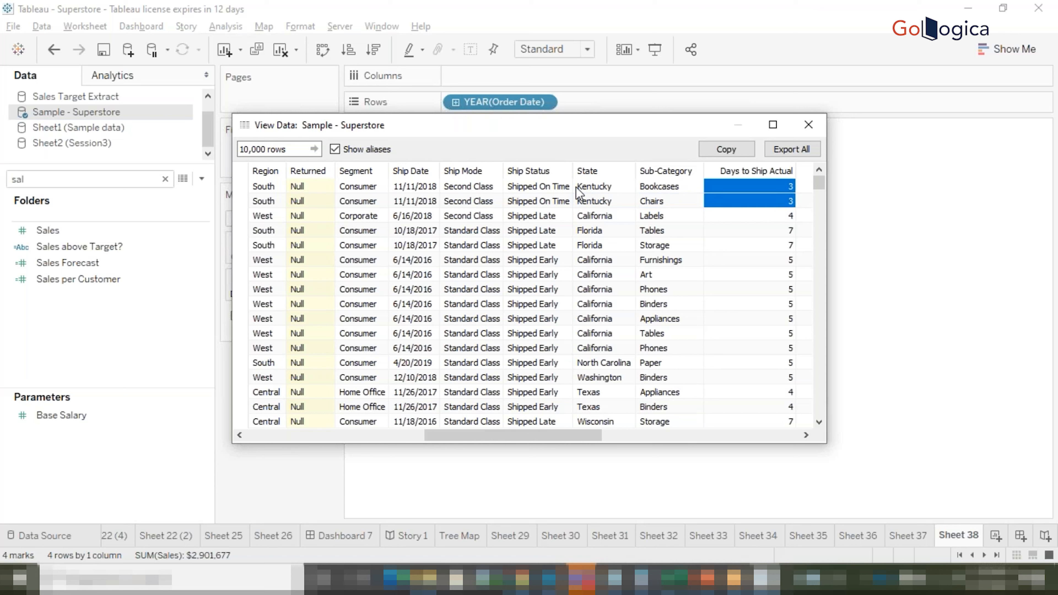
key("shift+Down")
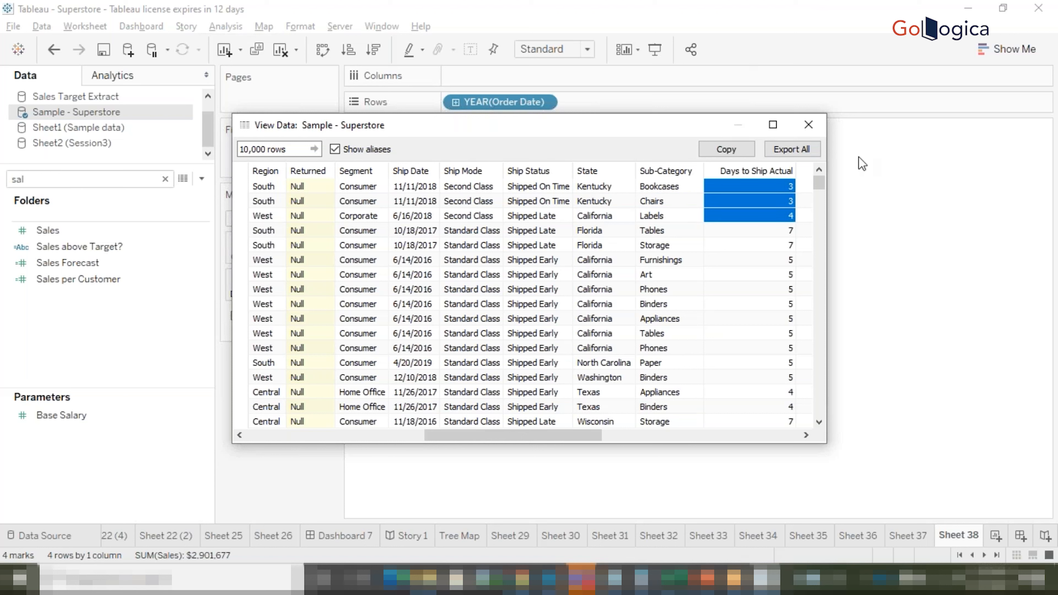
left_click(812, 126)
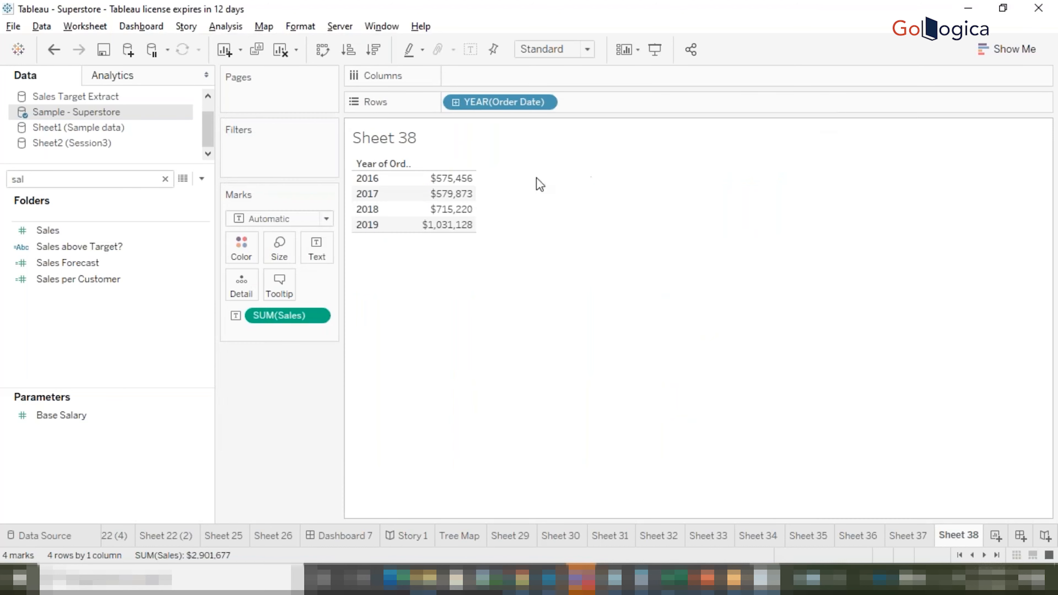
- Change Order Date on Rows to the continuous Year date value
mouse_move(454, 179)
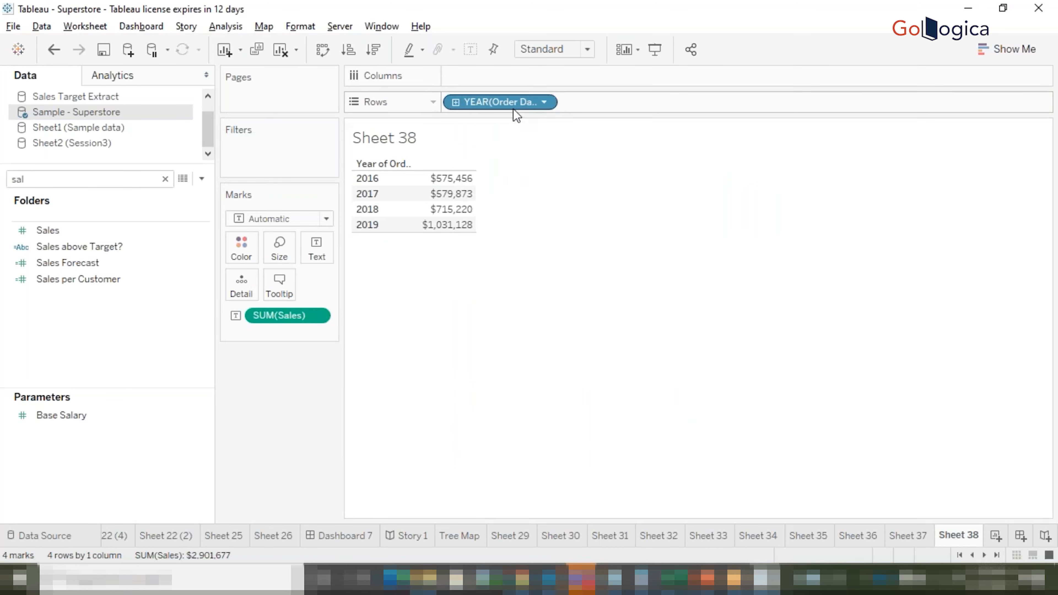
right_click(499, 108)
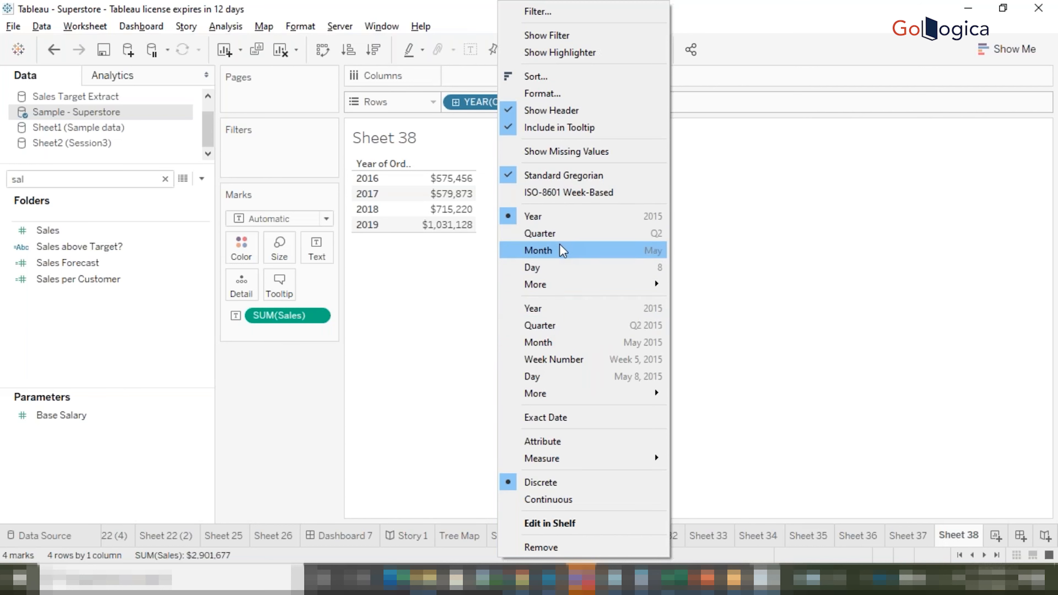
left_click(548, 310)
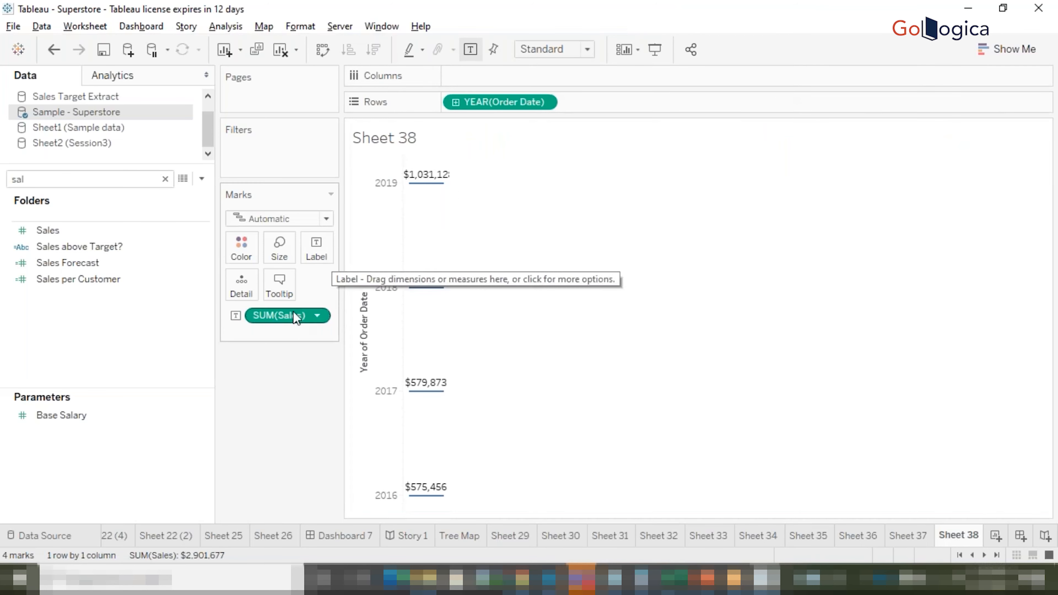
- Move Sales from the label mark to Columns, and swap the rows and columns of the chart
left_click_drag(278, 317, 556, 81)
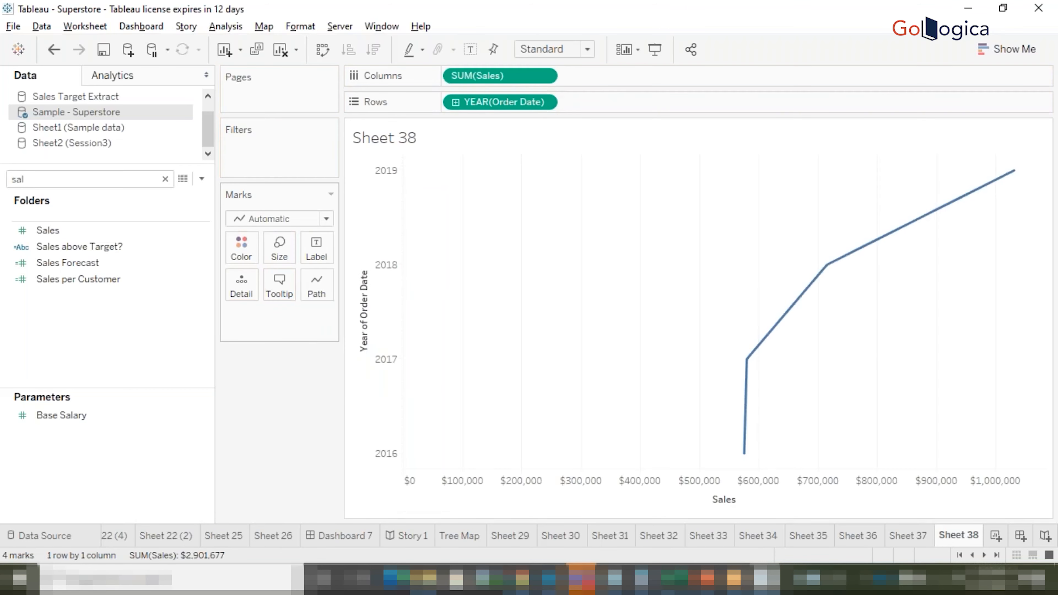
left_click(322, 50)
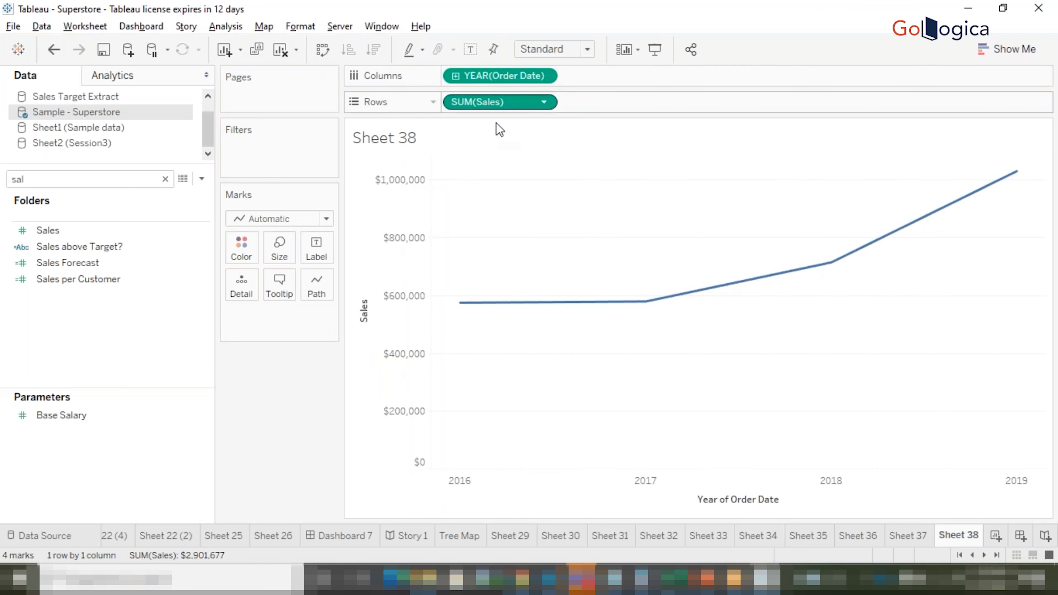
- Change Order Date on Columns to the discrete Year date part
right_click(498, 78)
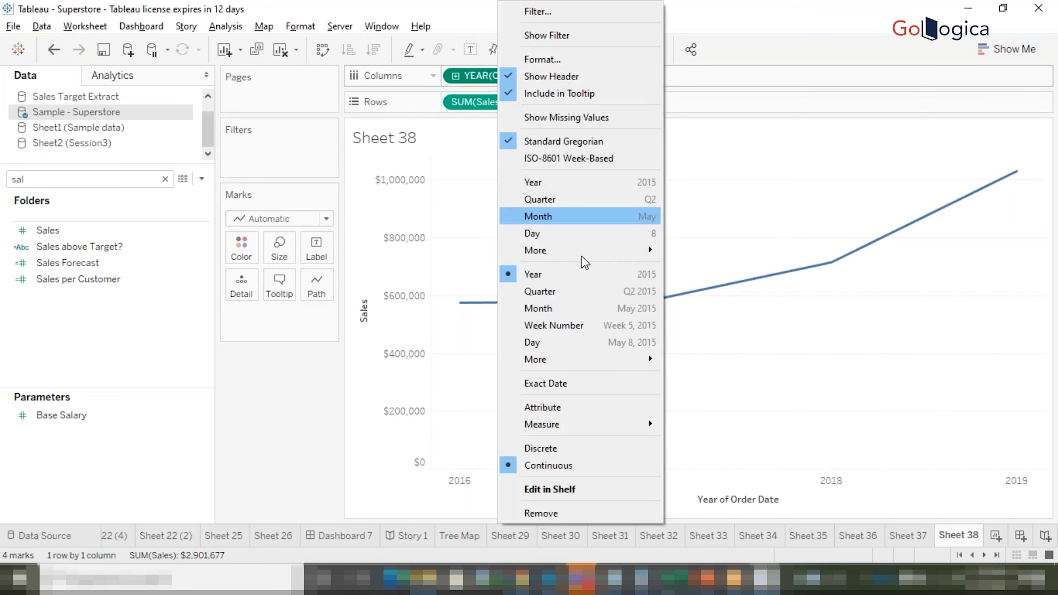
left_click(569, 192)
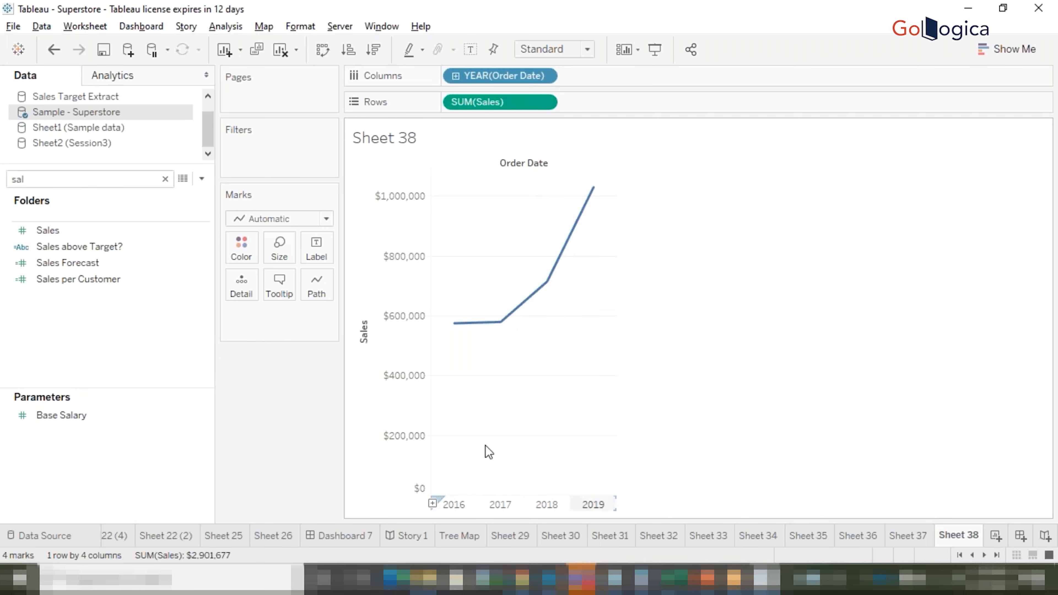
- Move Sales from Rows to the text mark and change Order Date on Columns to the discrete Quarter date part
right_click(499, 77)
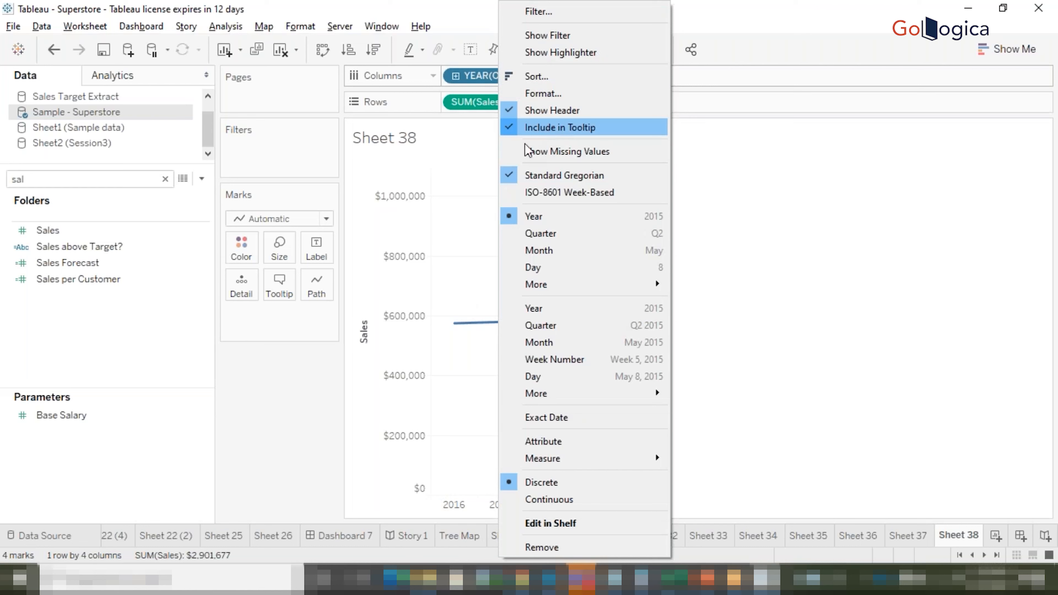
left_click(439, 177)
left_click_drag(502, 107, 323, 252)
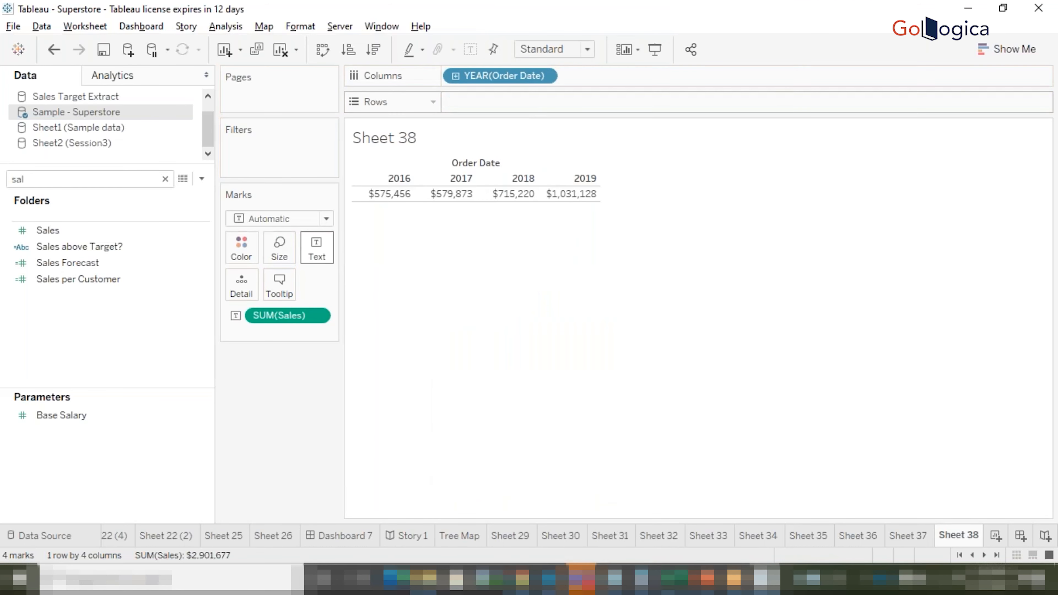
right_click(497, 79)
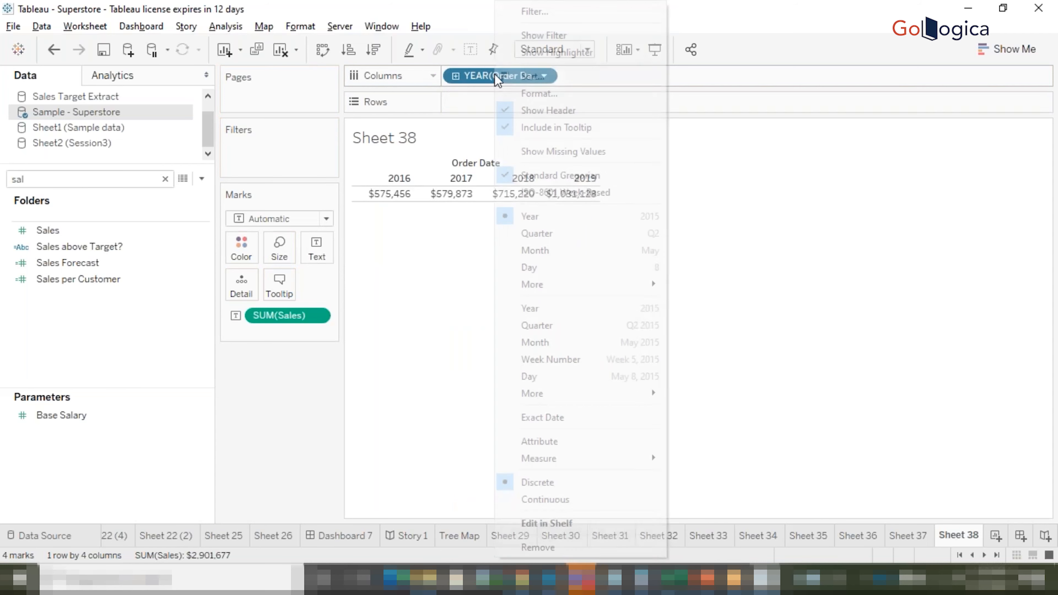
left_click(568, 235)
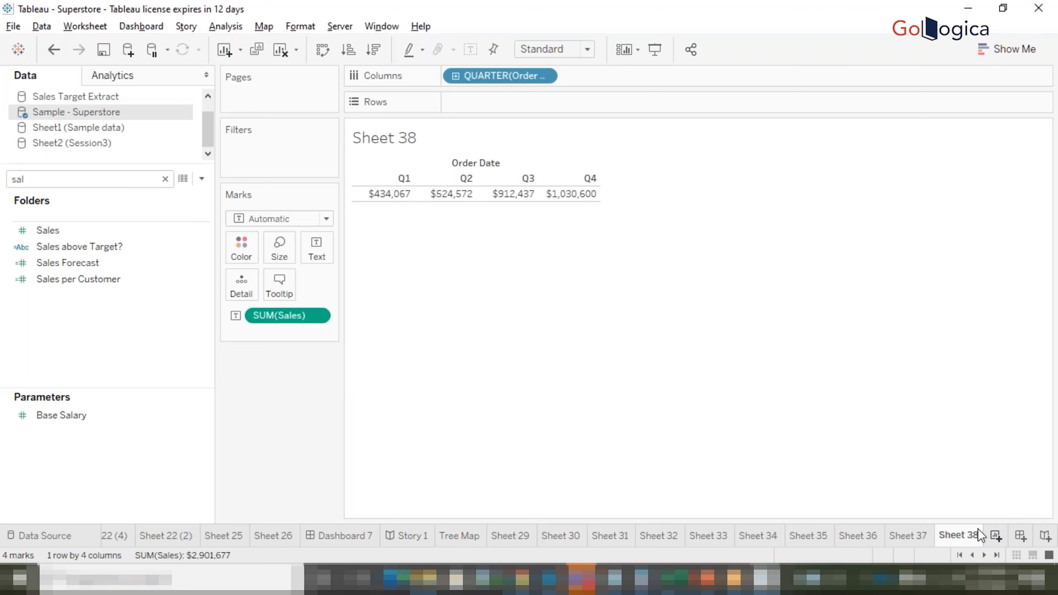
- Create a new worksheet, search the fields for "ord", and place Order Date on Rows
left_click(995, 535)
double_click(88, 180)
type("ord")
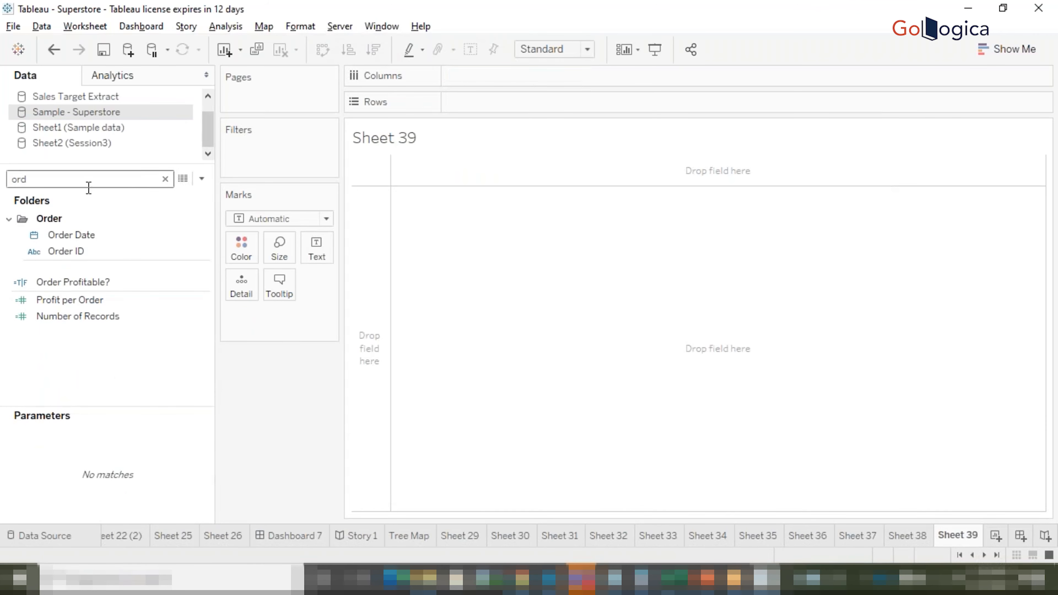
left_click_drag(85, 233, 472, 100)
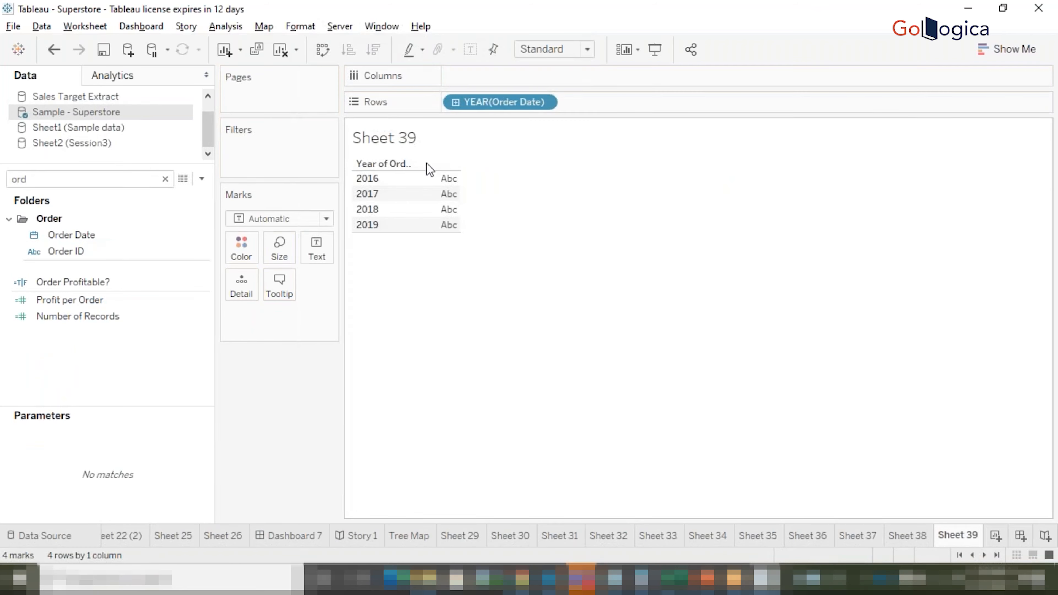
- On Sheet 38, change Order Date on Columns to the Quarter date value with year and make it discrete
left_click(908, 535)
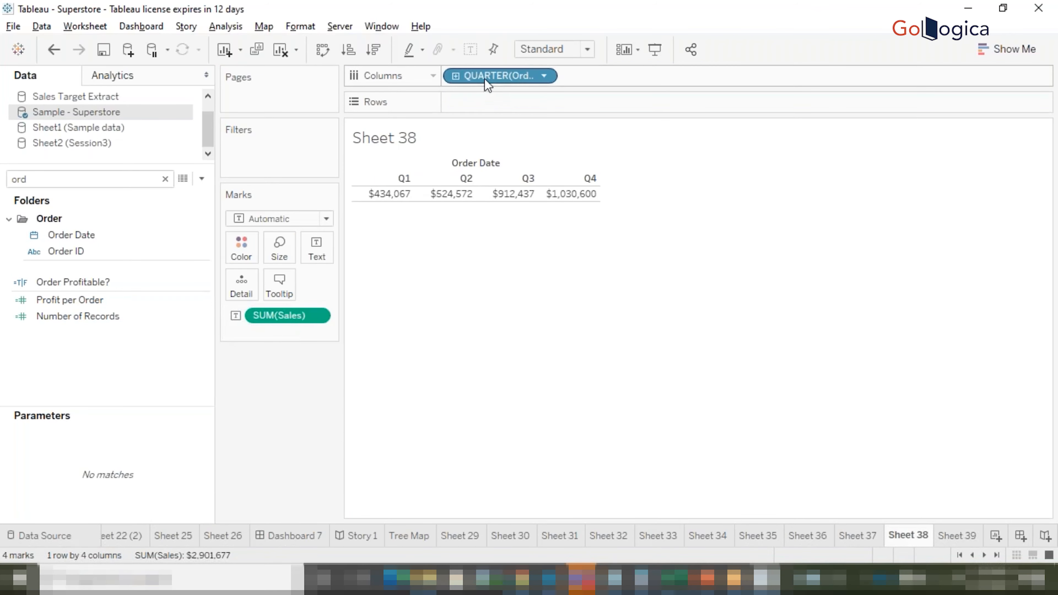
mouse_move(404, 198)
right_click(491, 78)
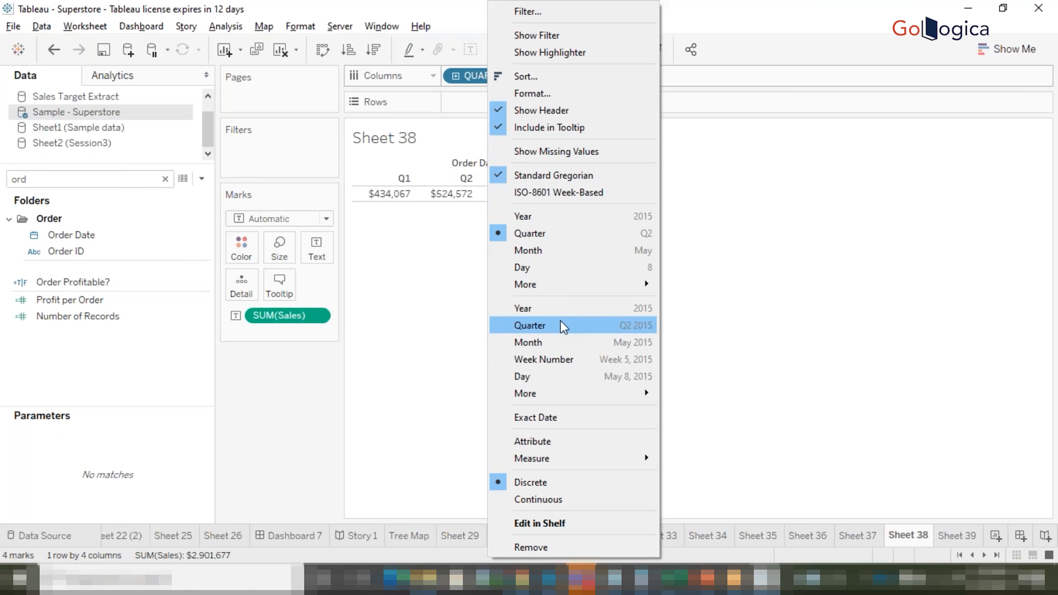
left_click(564, 327)
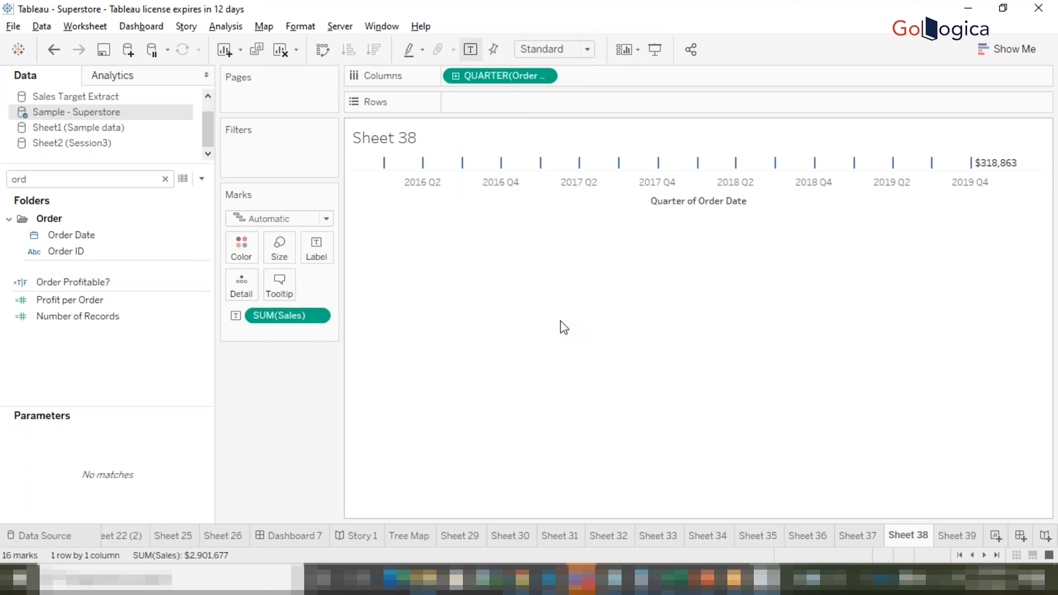
right_click(495, 79)
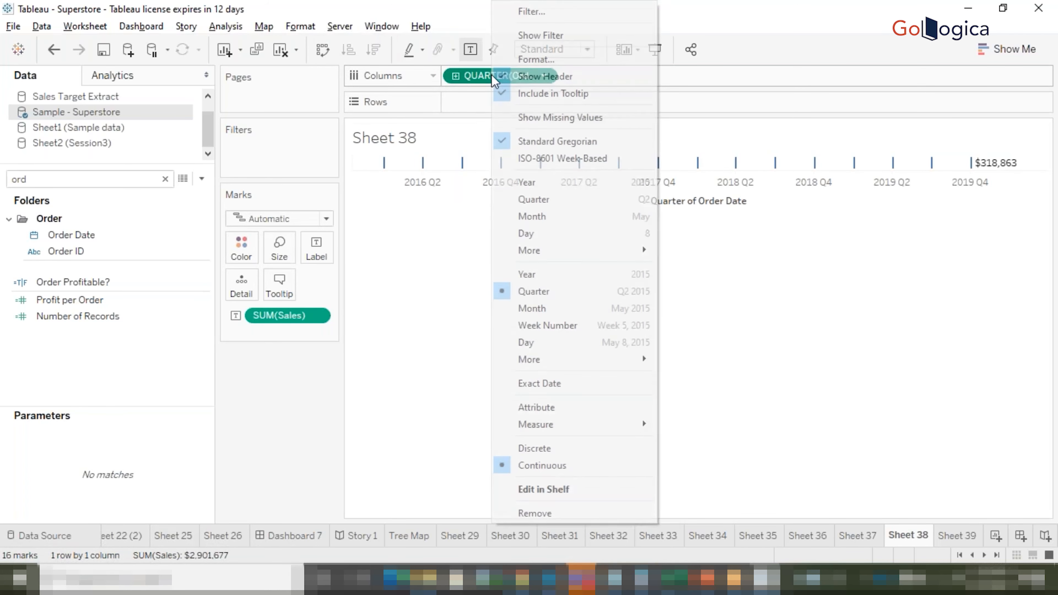
left_click(544, 448)
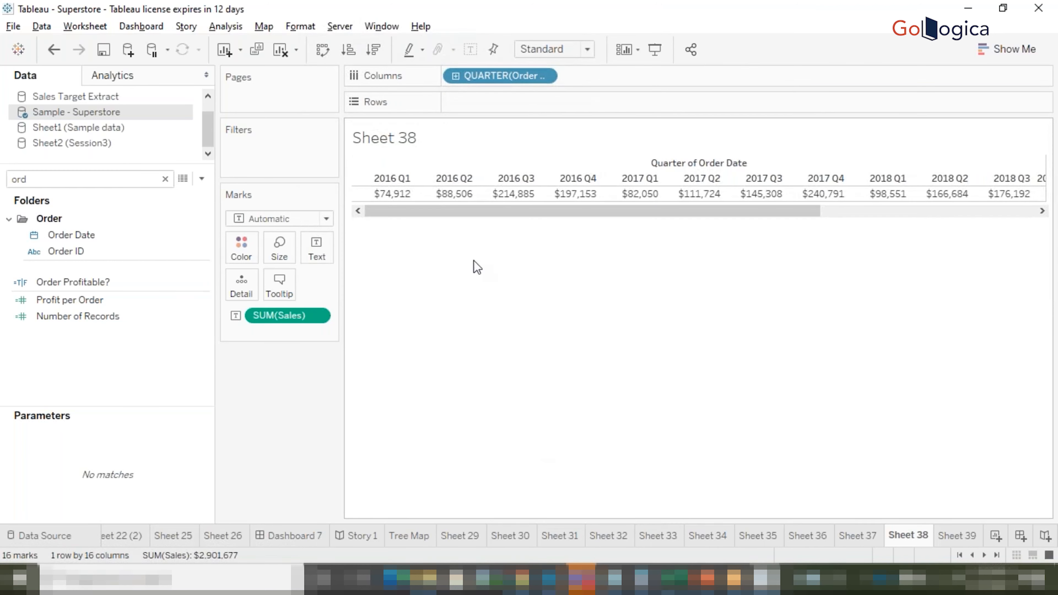
- Select the Q1 sales values of 2016, 2017, 2018 and 2019 together to check their combined total
mouse_move(399, 192)
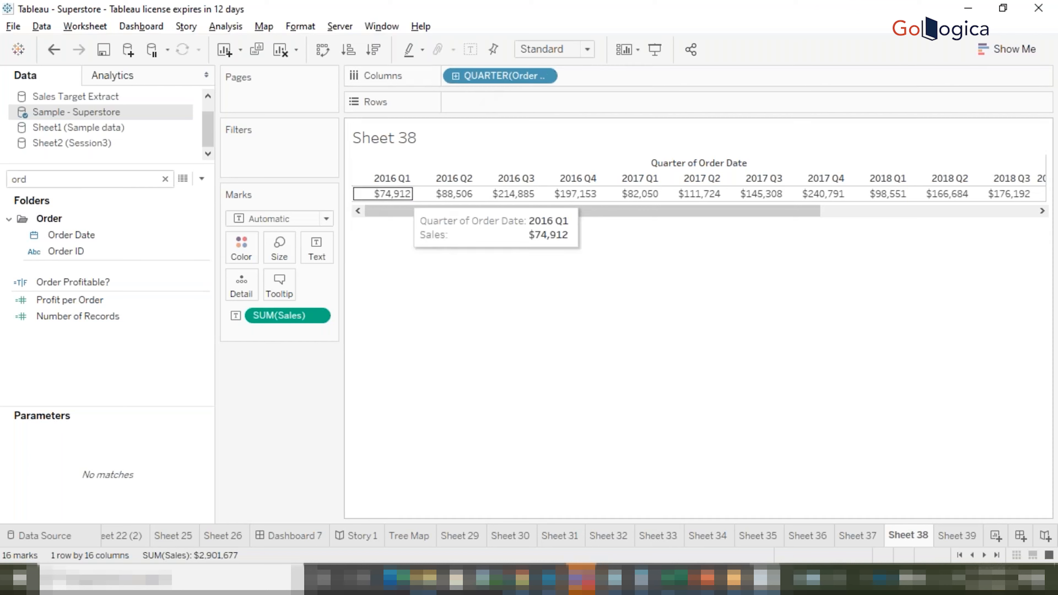
left_click(396, 196)
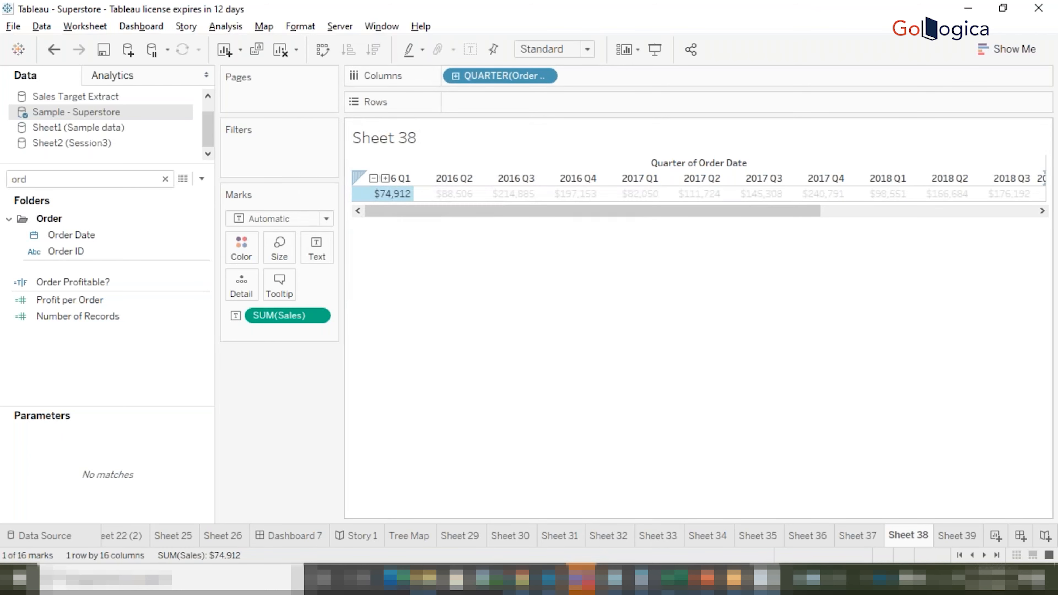
left_click(640, 194, "ctrl")
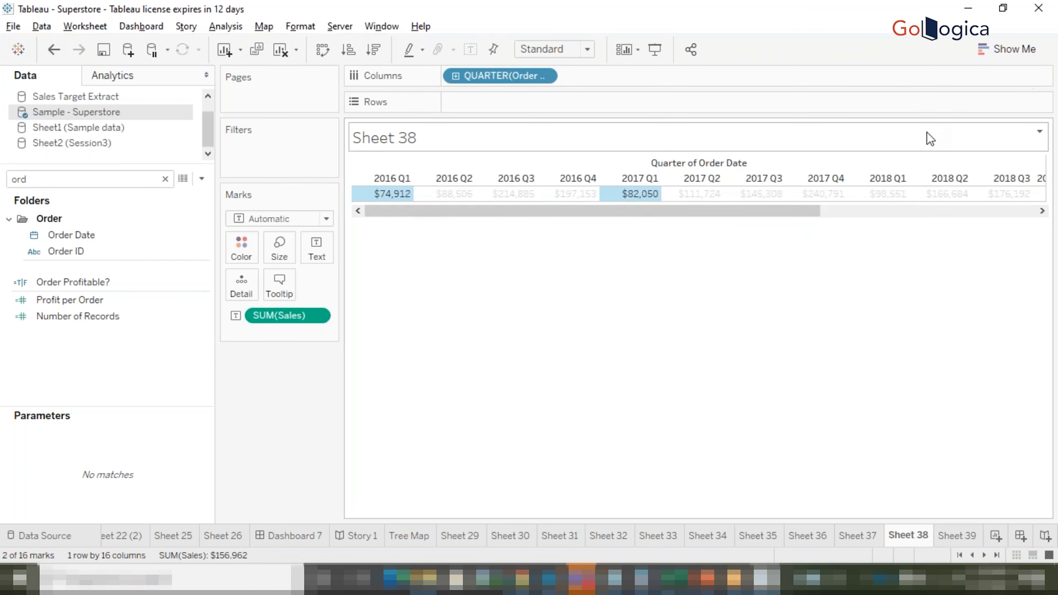
left_click(888, 193, "ctrl")
left_click_drag(704, 219, 886, 220)
left_click(884, 196, "ctrl")
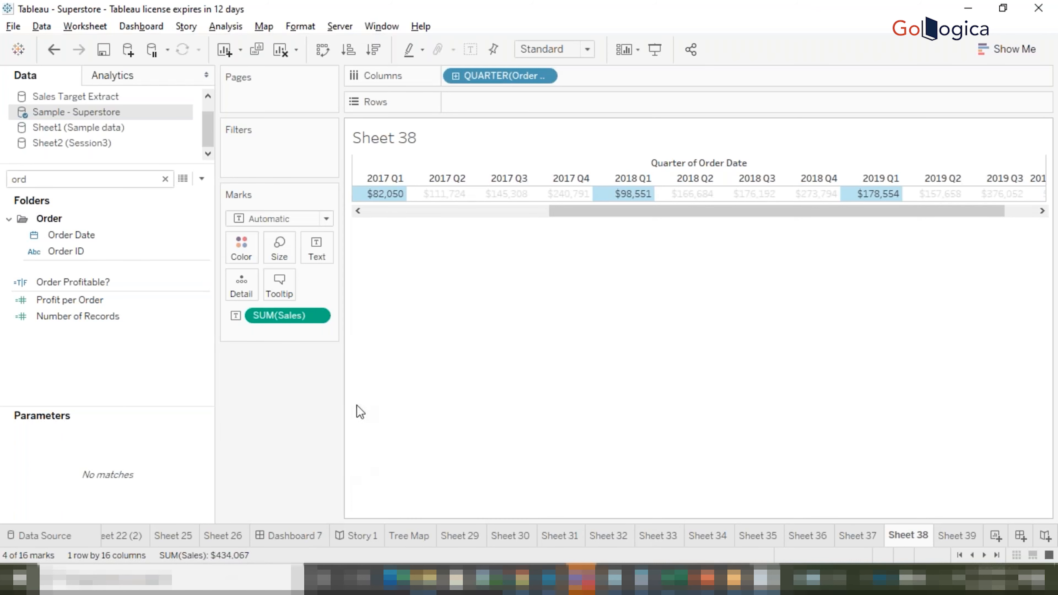
- Change Order Date on Columns back to the discrete Quarter date part without the year
right_click(492, 76)
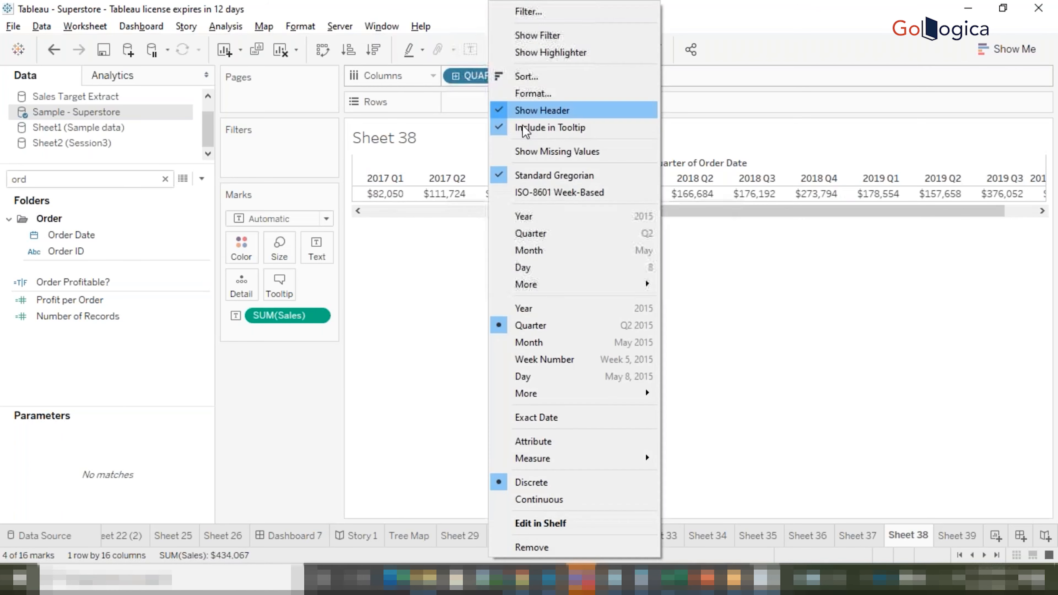
left_click(536, 233)
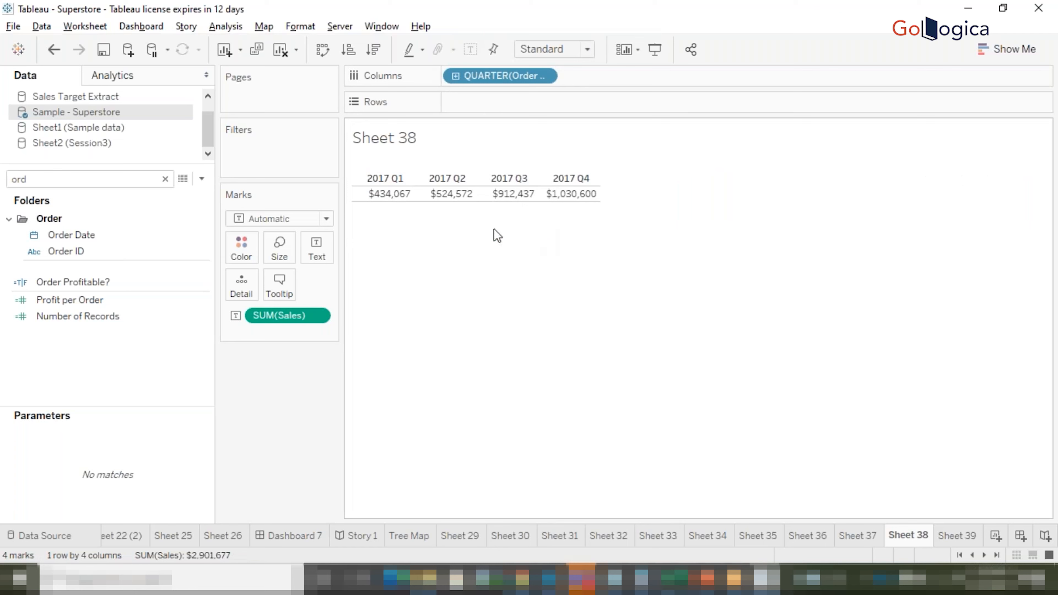
mouse_move(389, 206)
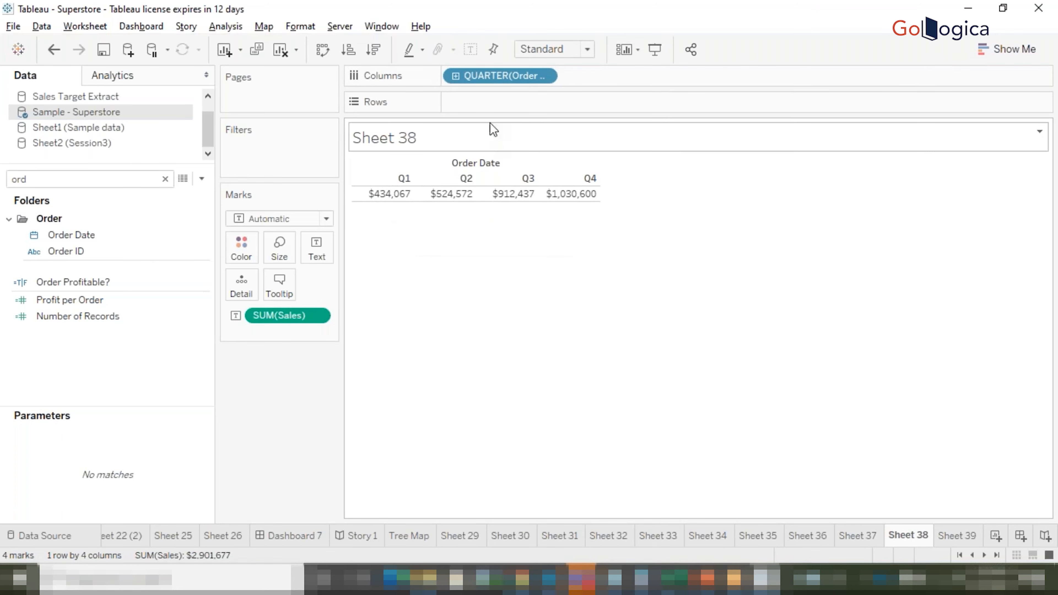
- Change Order Date on Columns to the discrete Month date part and inspect the January and February sales
right_click(494, 76)
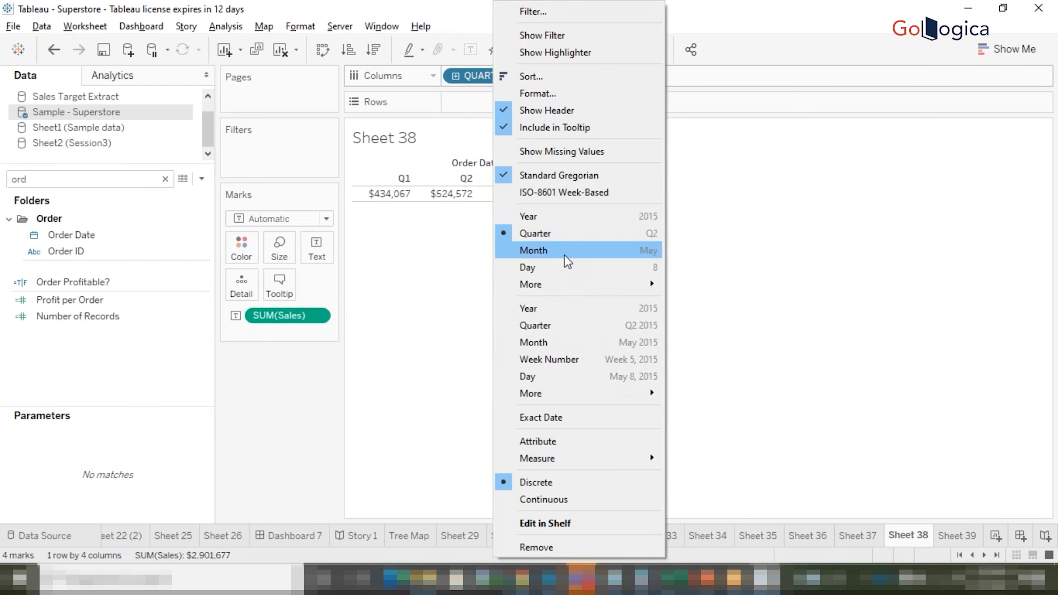
left_click(567, 261)
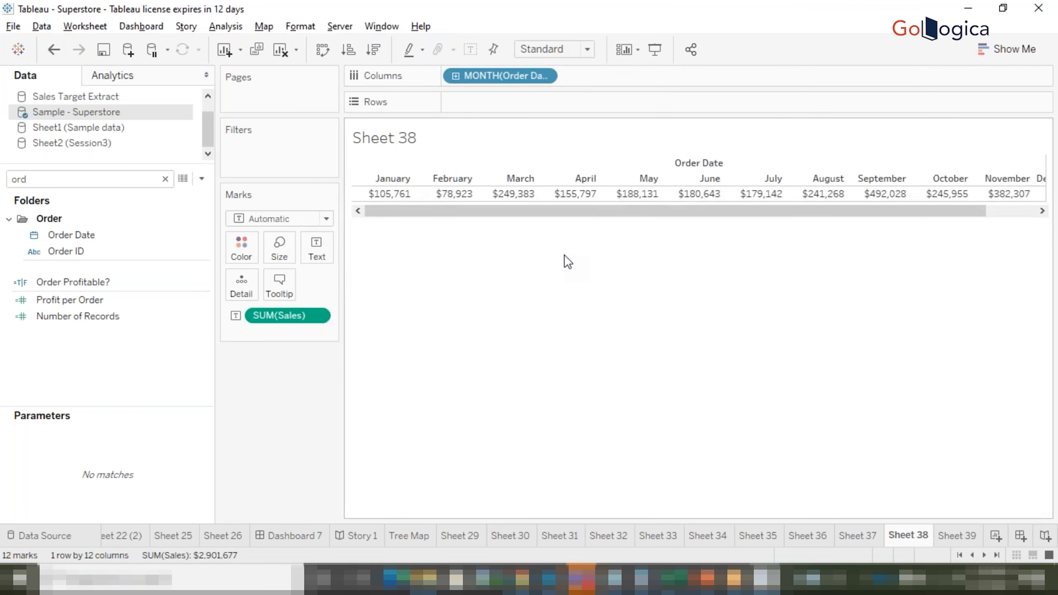
mouse_move(390, 200)
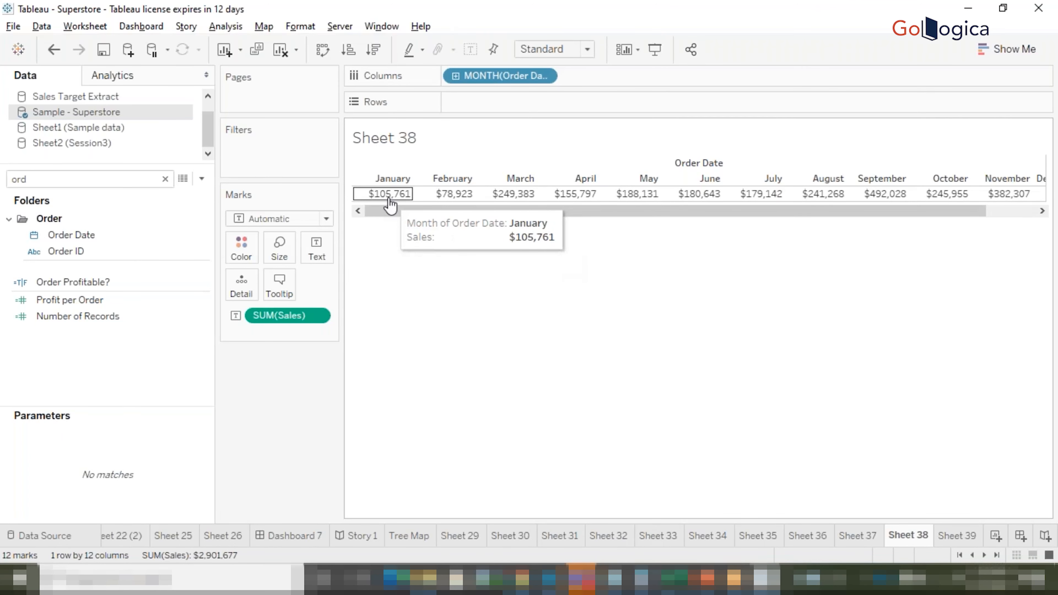
mouse_move(447, 204)
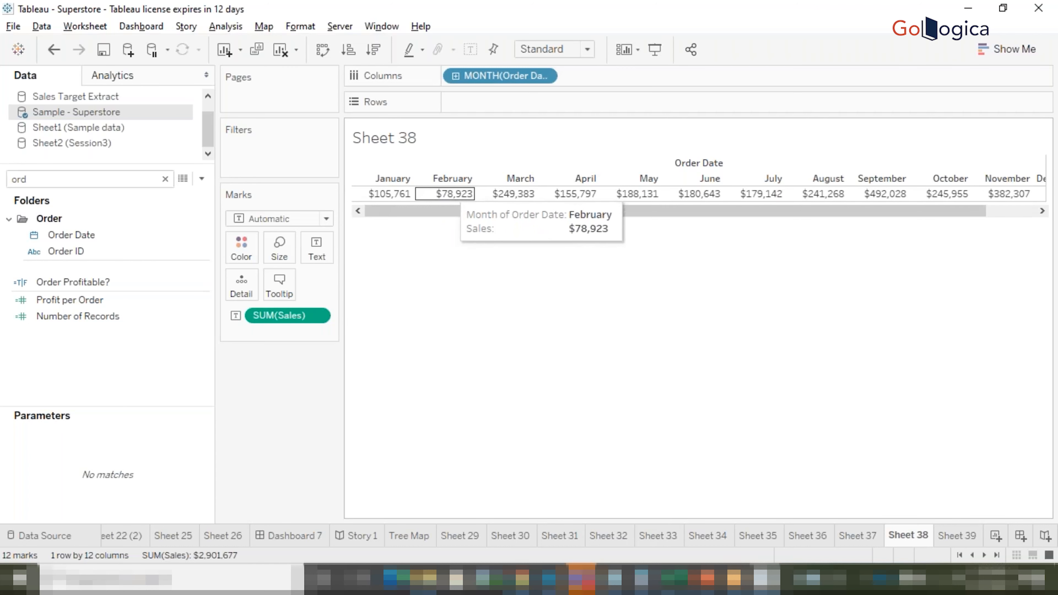
- Change Order Date on Columns to the Month date value with year and make it discrete
right_click(488, 80)
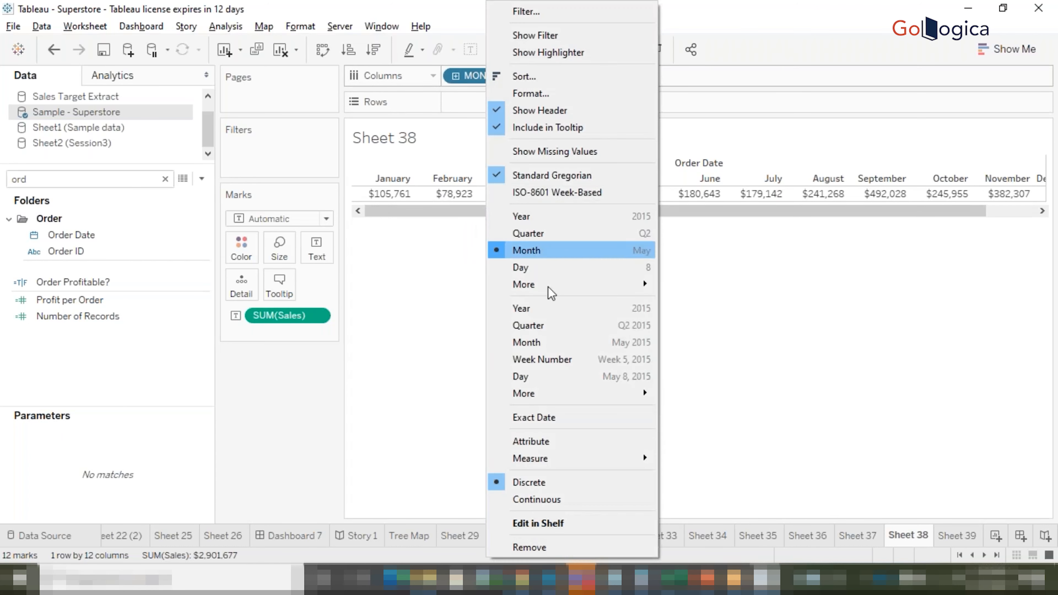
left_click(546, 343)
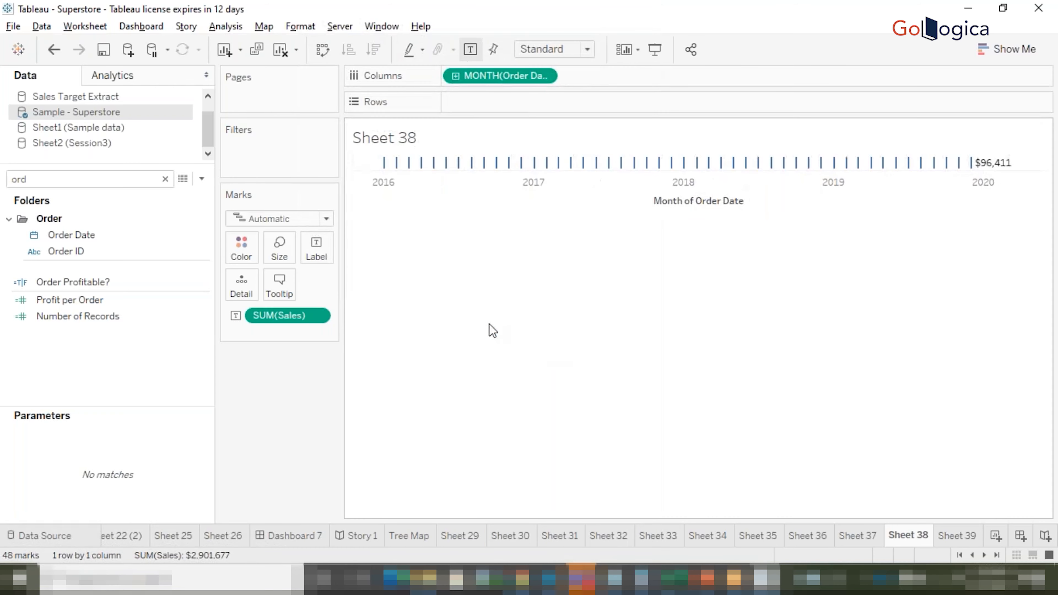
right_click(484, 77)
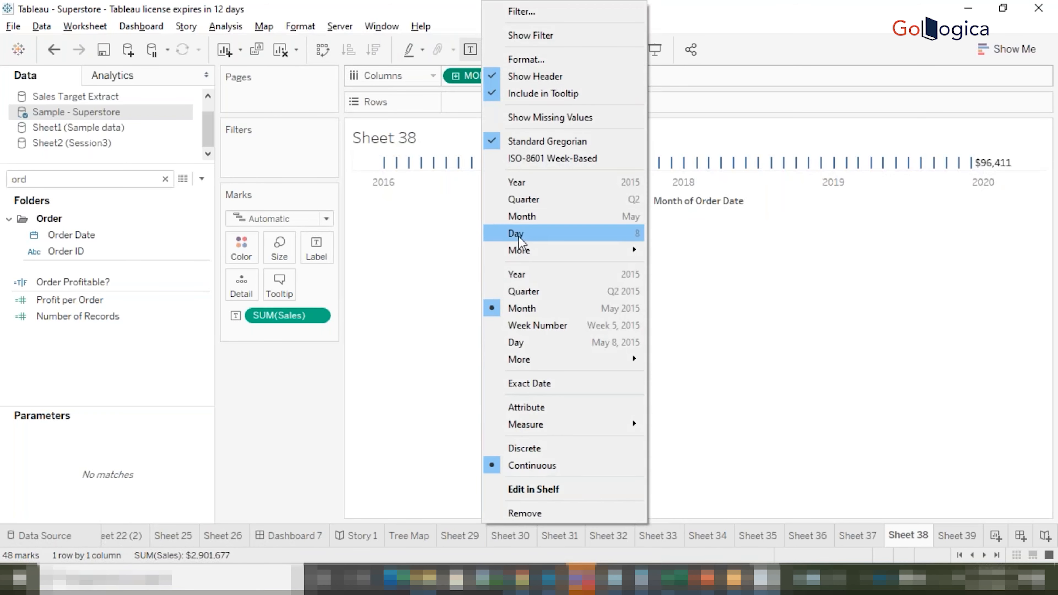
left_click(531, 452)
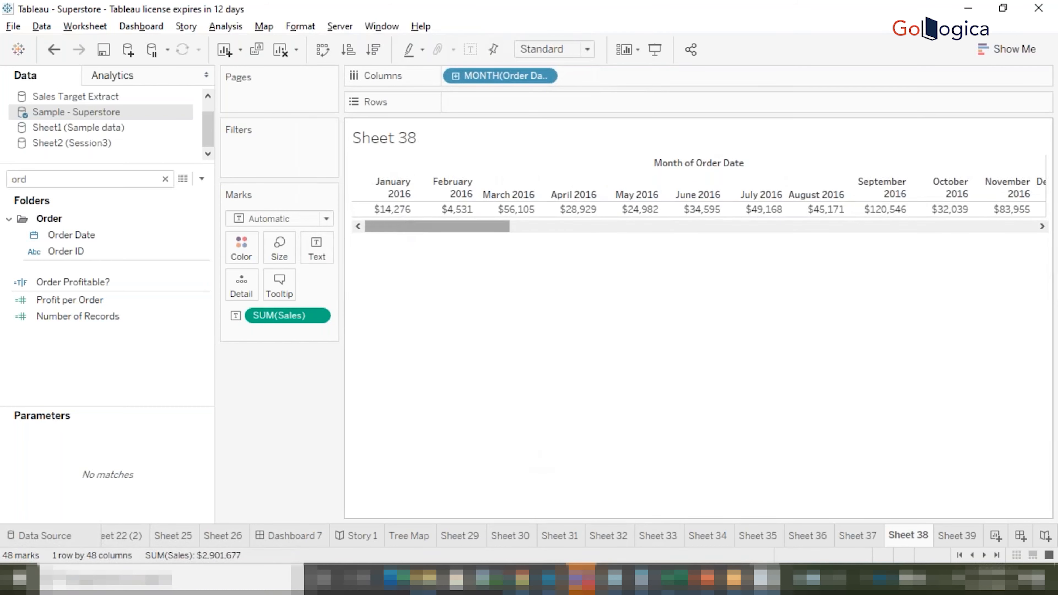
mouse_move(392, 219)
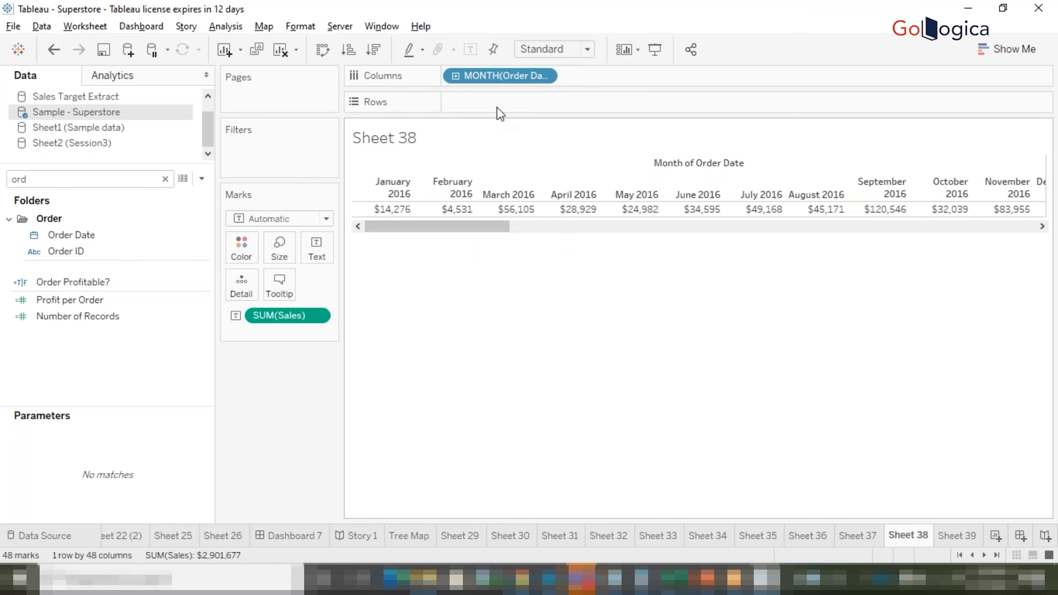
- Change Order Date on Columns to the discrete Day date part and inspect the sales for day 1
right_click(493, 75)
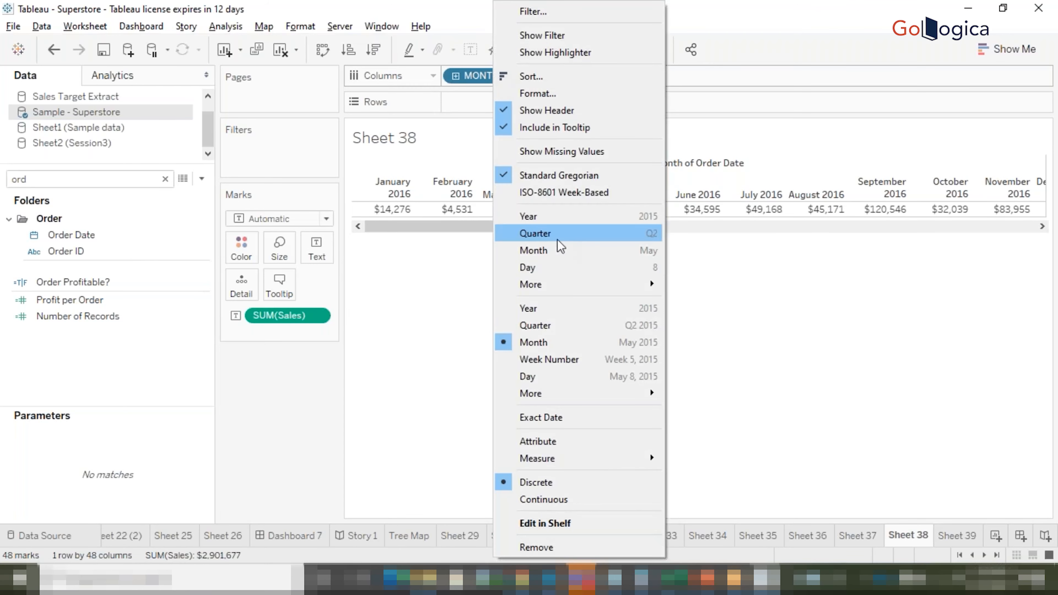
left_click(805, 412)
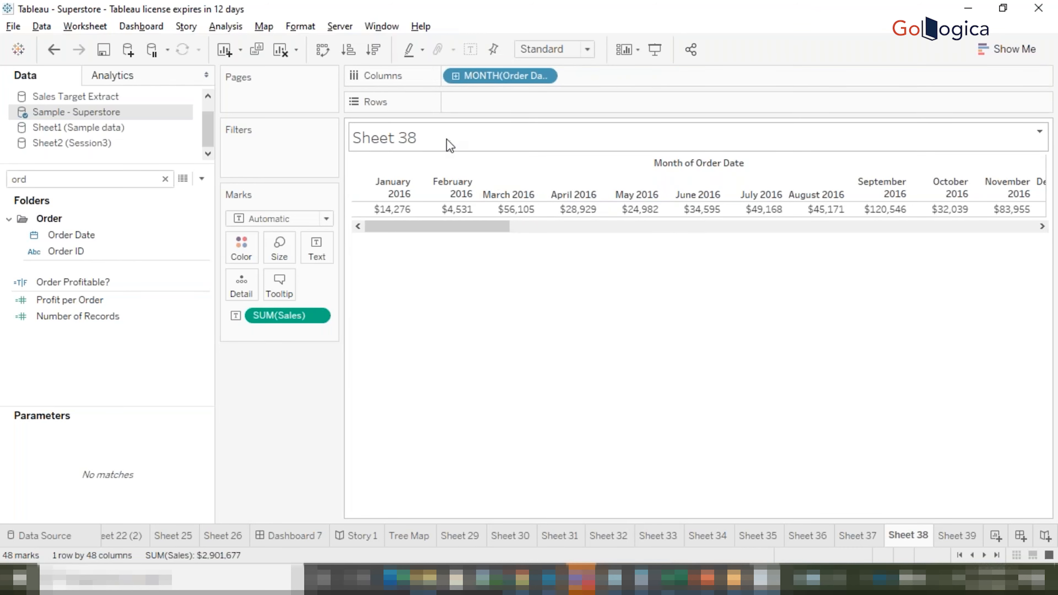
right_click(493, 76)
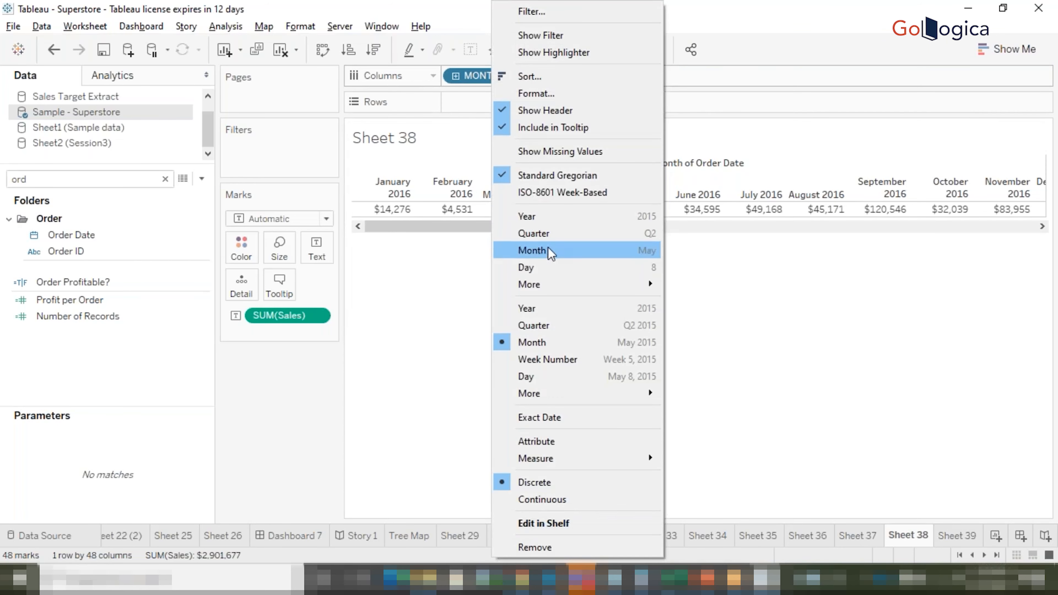
left_click(550, 269)
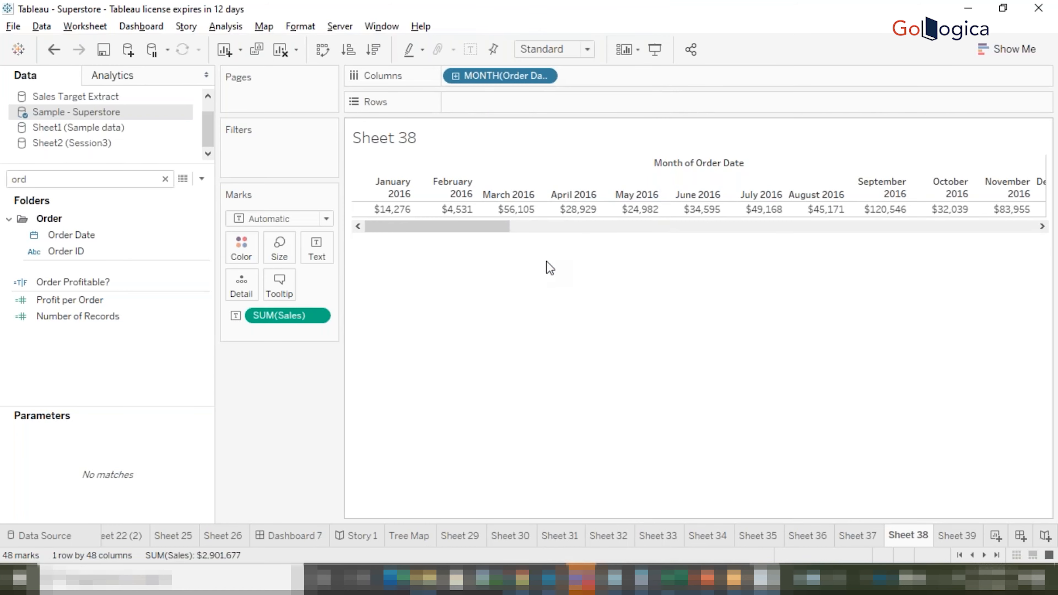
left_click_drag(483, 216, 410, 187)
mouse_move(396, 200)
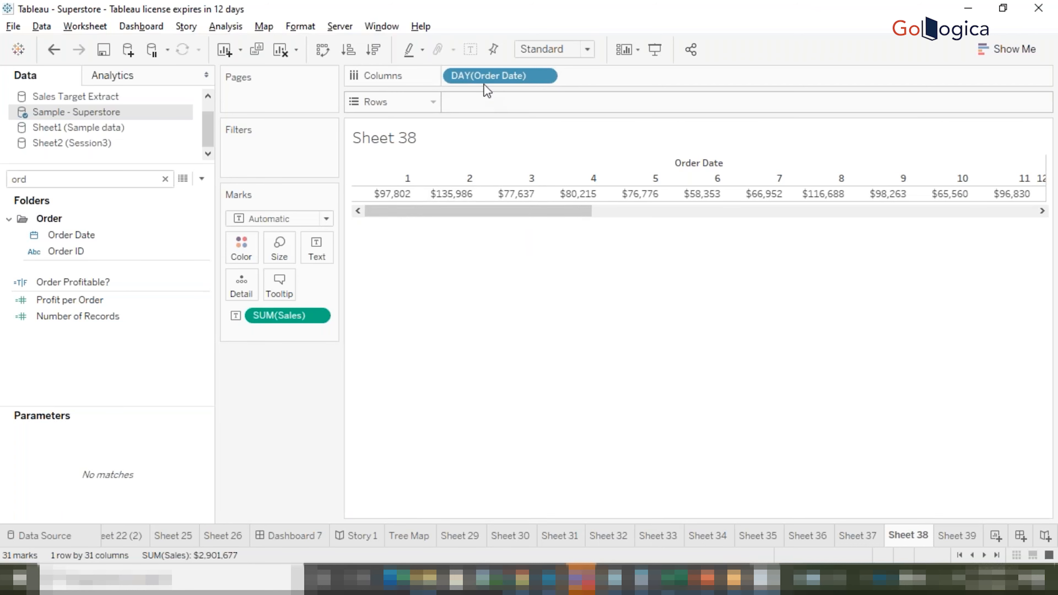
- Change Order Date to the Day date value with month and year, make it discrete, and move it from Columns to Rows
right_click(489, 77)
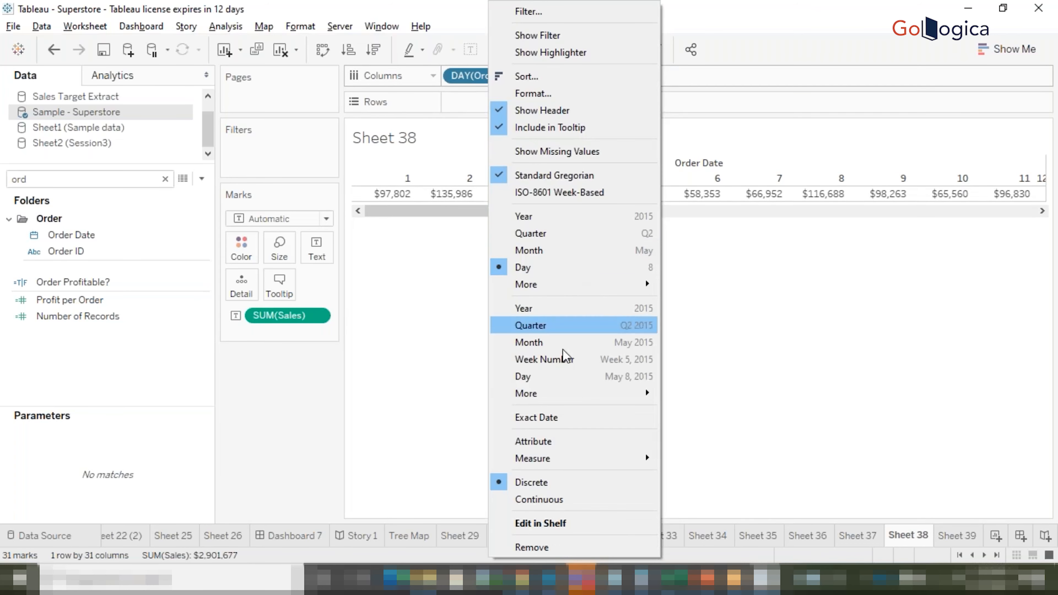
left_click(560, 375)
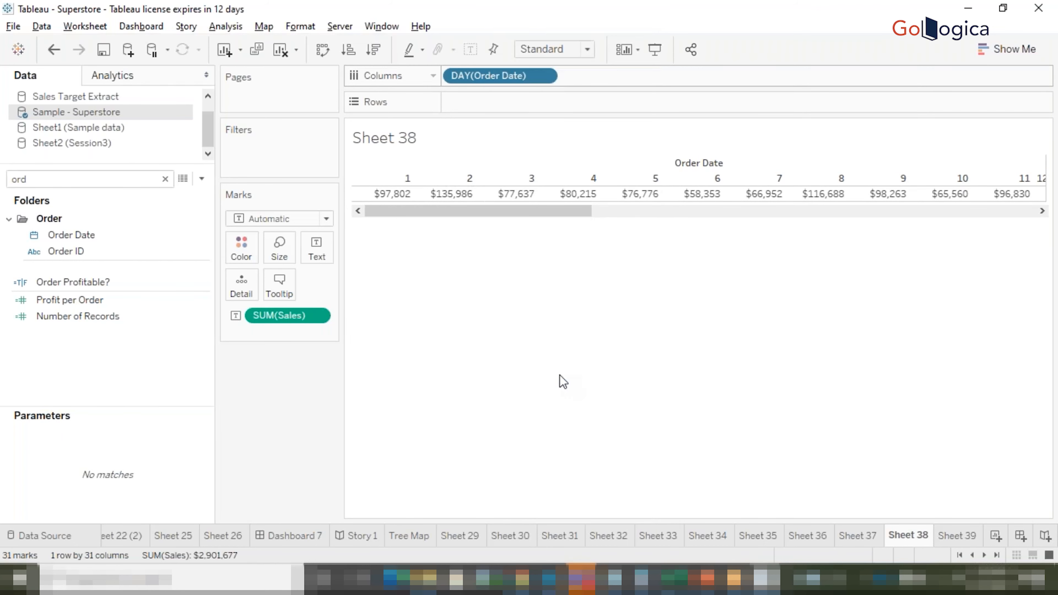
right_click(485, 79)
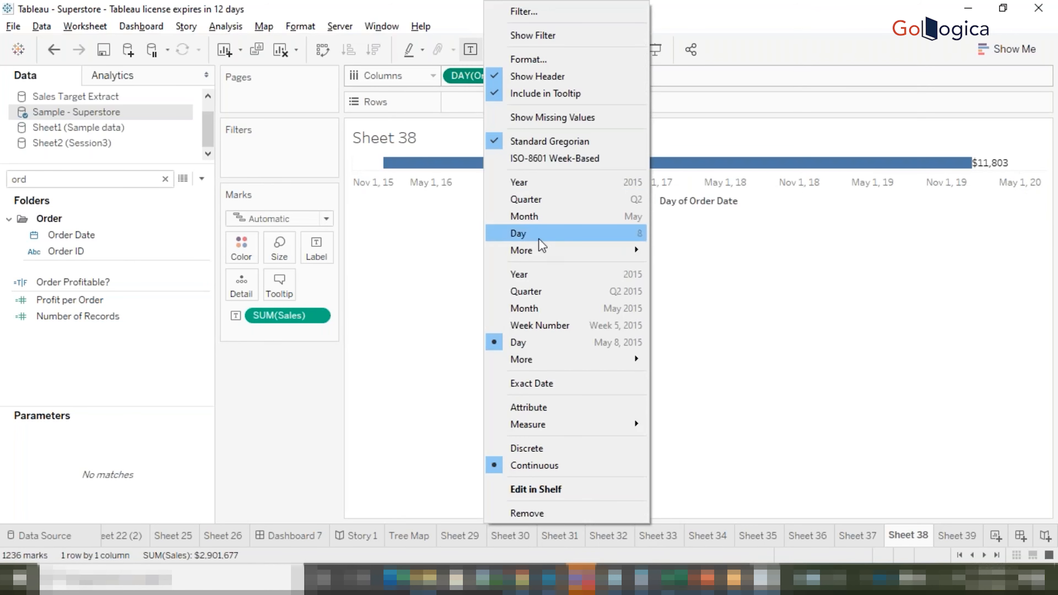
left_click(541, 448)
left_click_drag(537, 76, 500, 103)
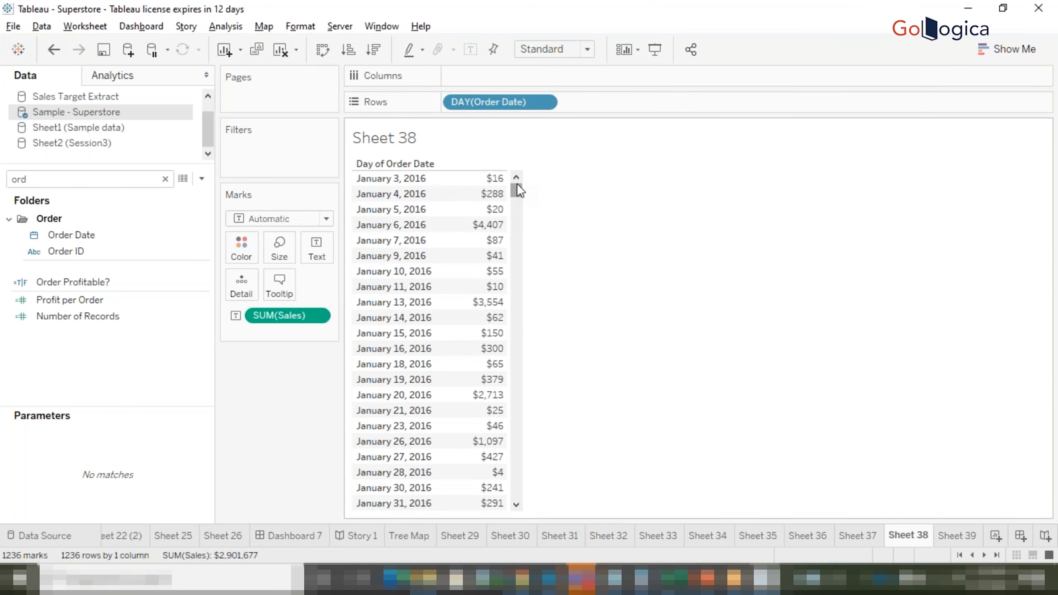
left_click_drag(517, 189, 518, 154)
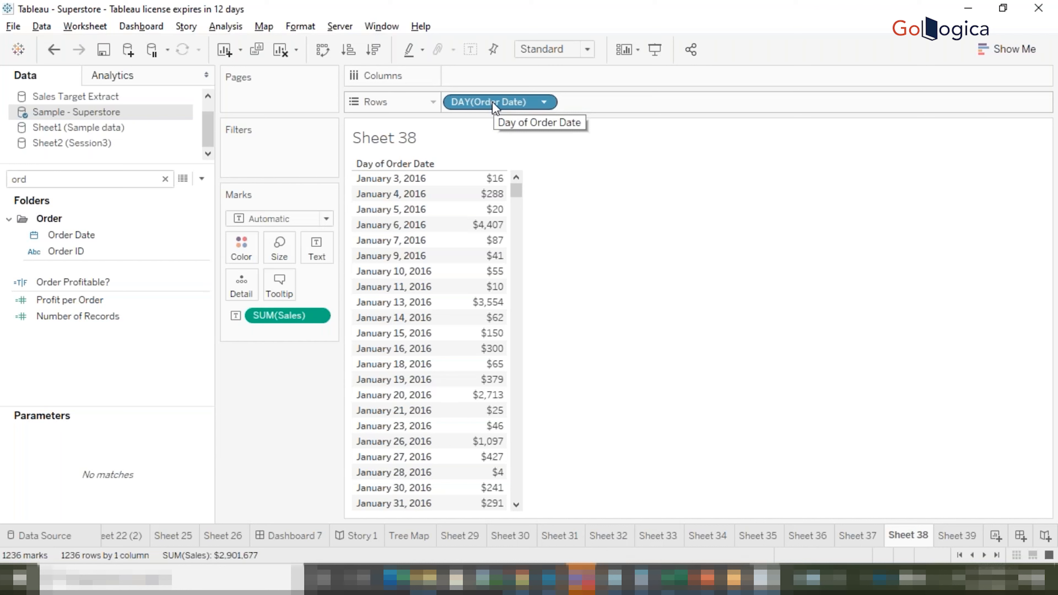
- Remove the Day of Order Date from Rows and add Order Date to Columns at its Year level
left_click_drag(494, 104, 718, 227)
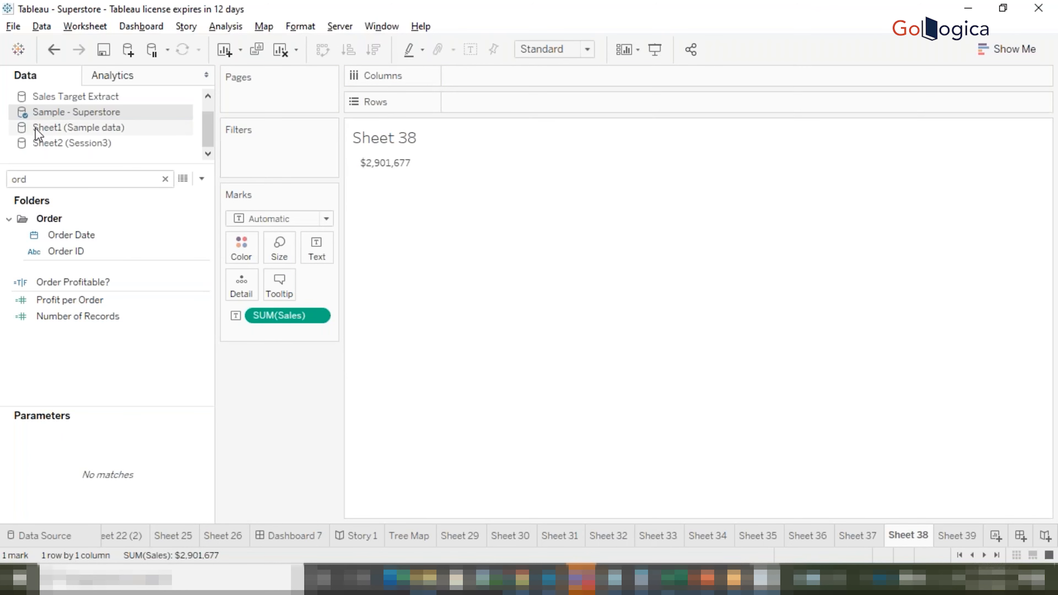
left_click(86, 236)
left_click_drag(84, 235, 498, 74)
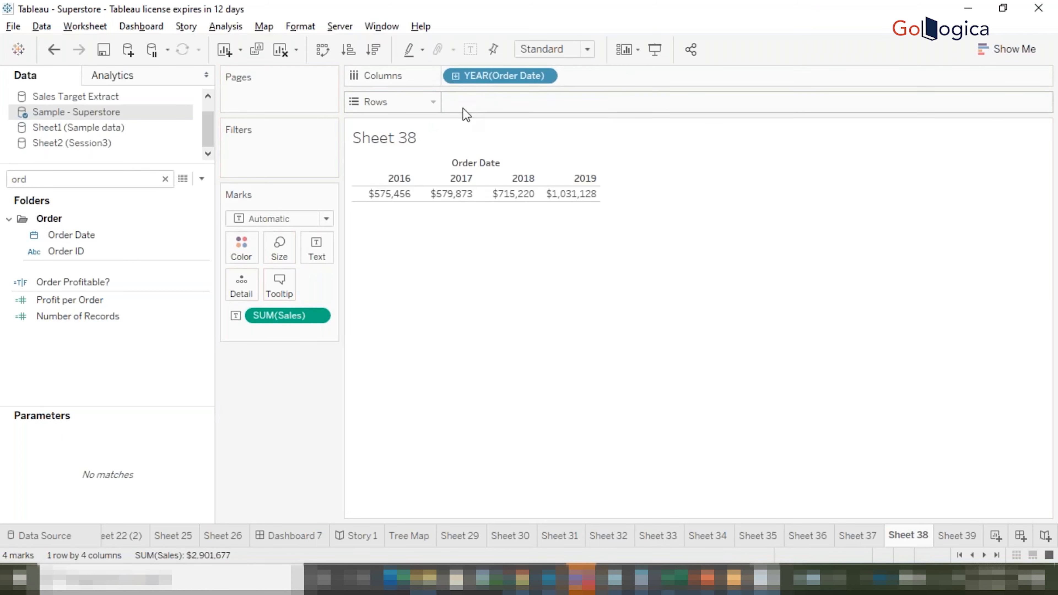
- Drill Order Date down from Year through Quarter and Month to Day, and swap the rows and columns
left_click(456, 76)
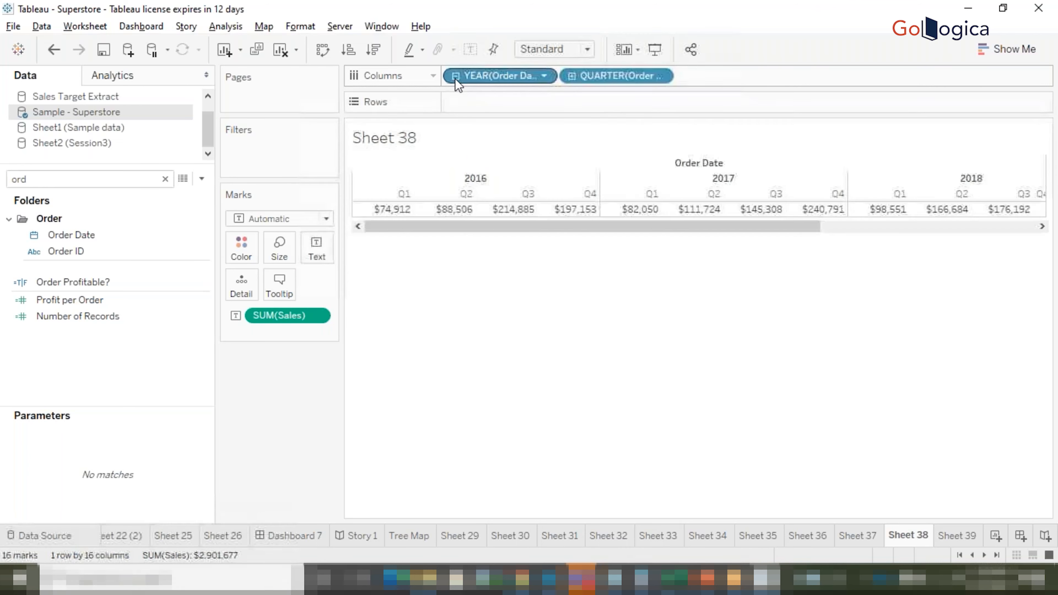
left_click(571, 77)
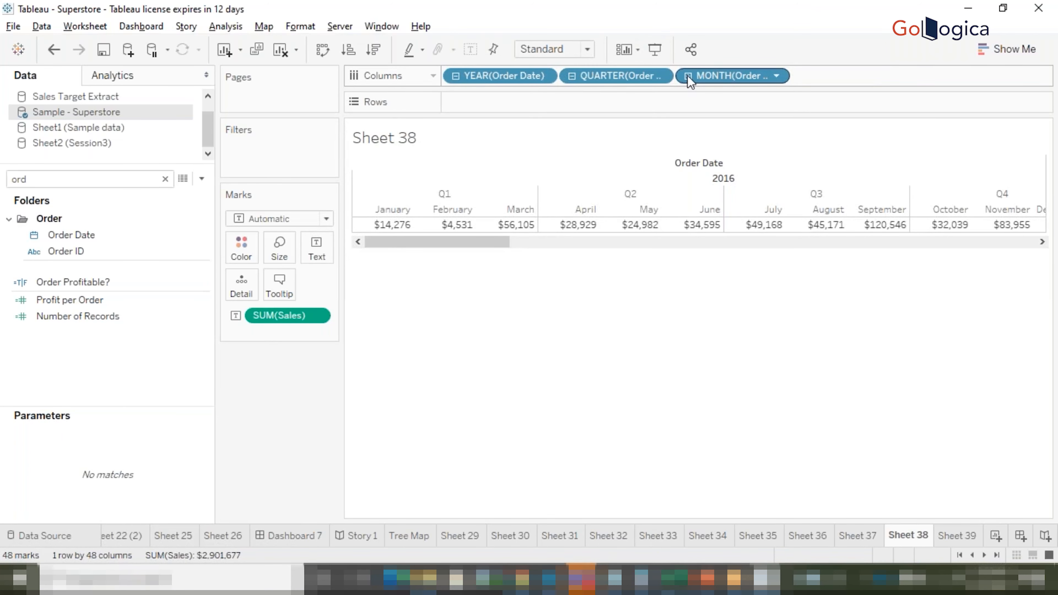
left_click(689, 76)
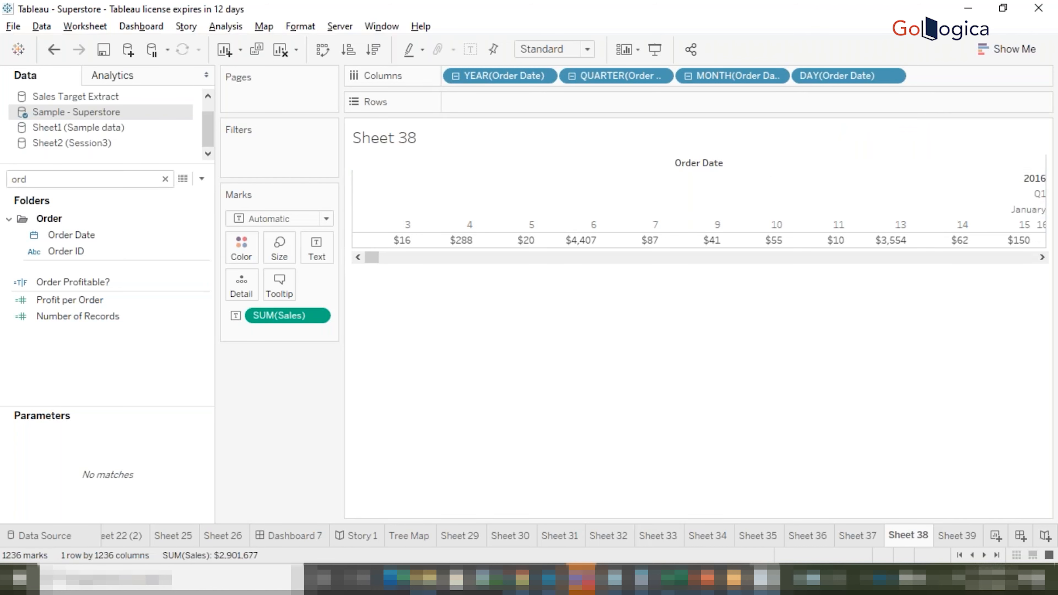
left_click(327, 55)
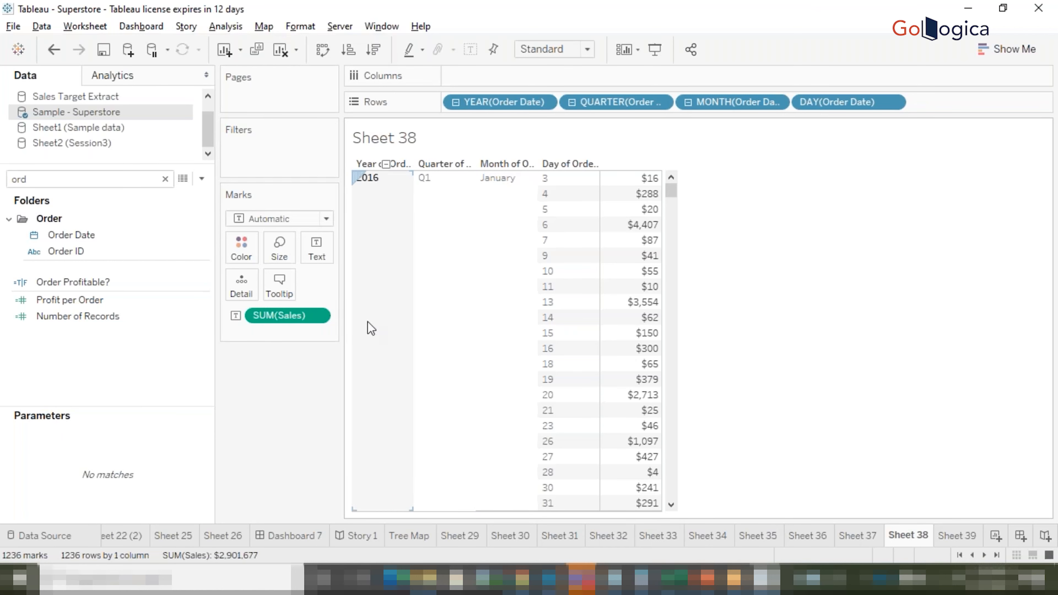
- Collapse the Order Date hierarchy on Rows level by level until only Year remains
left_click(509, 165)
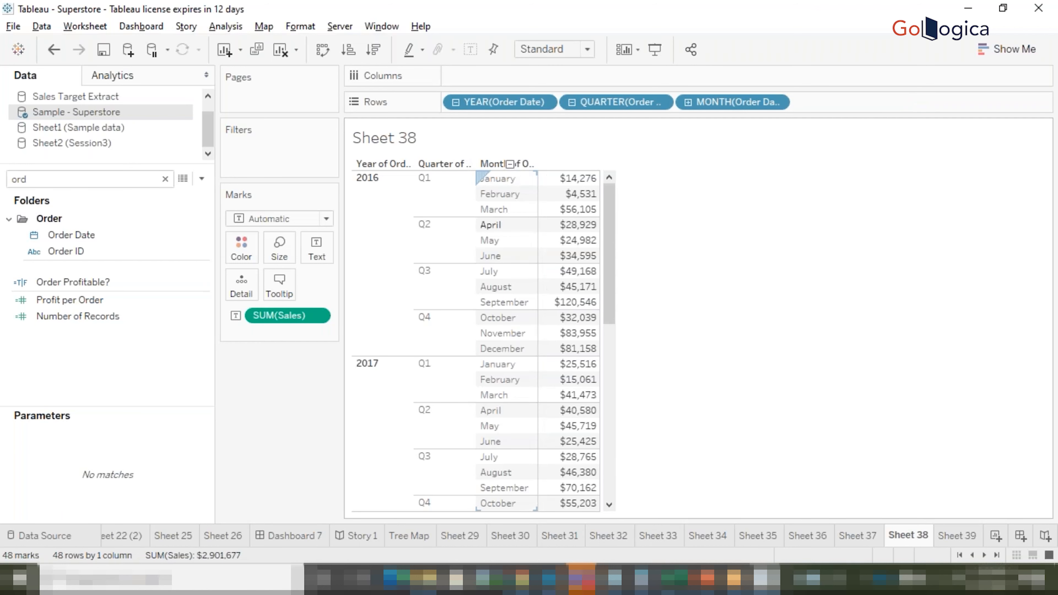
left_click(510, 165)
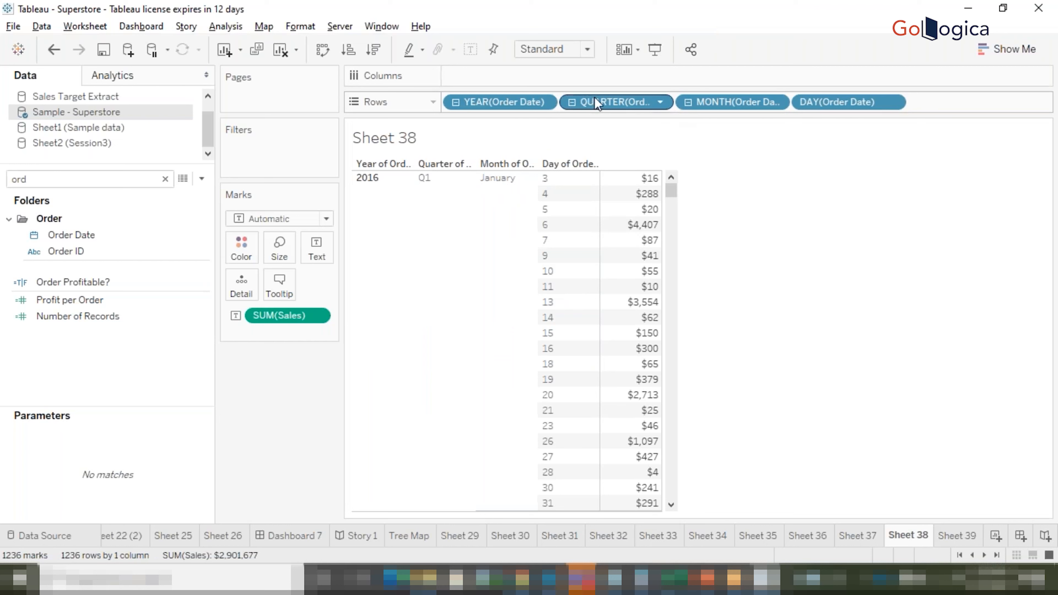
left_click(688, 104)
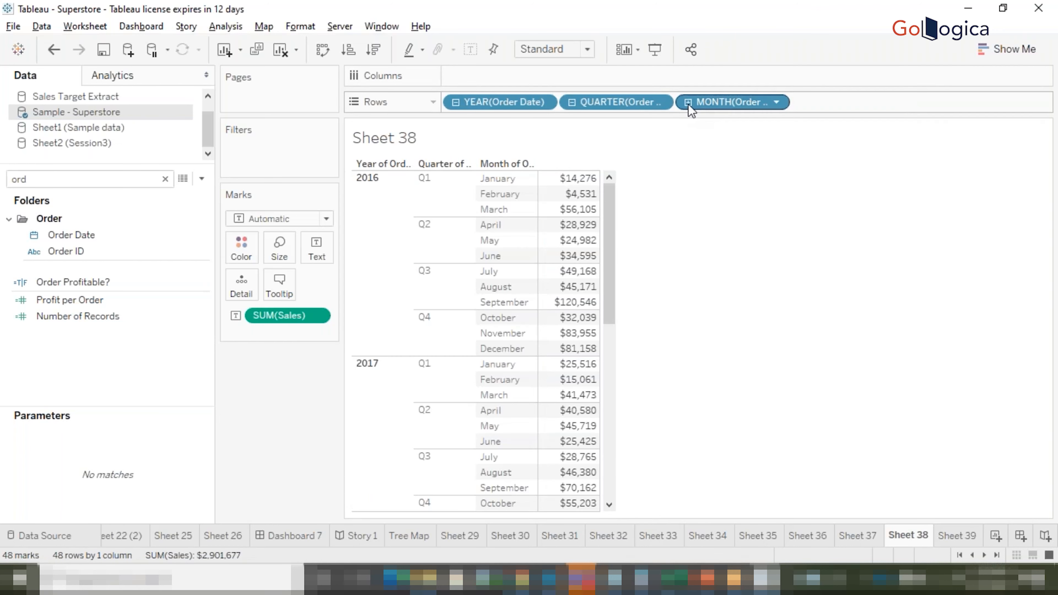
left_click(569, 104)
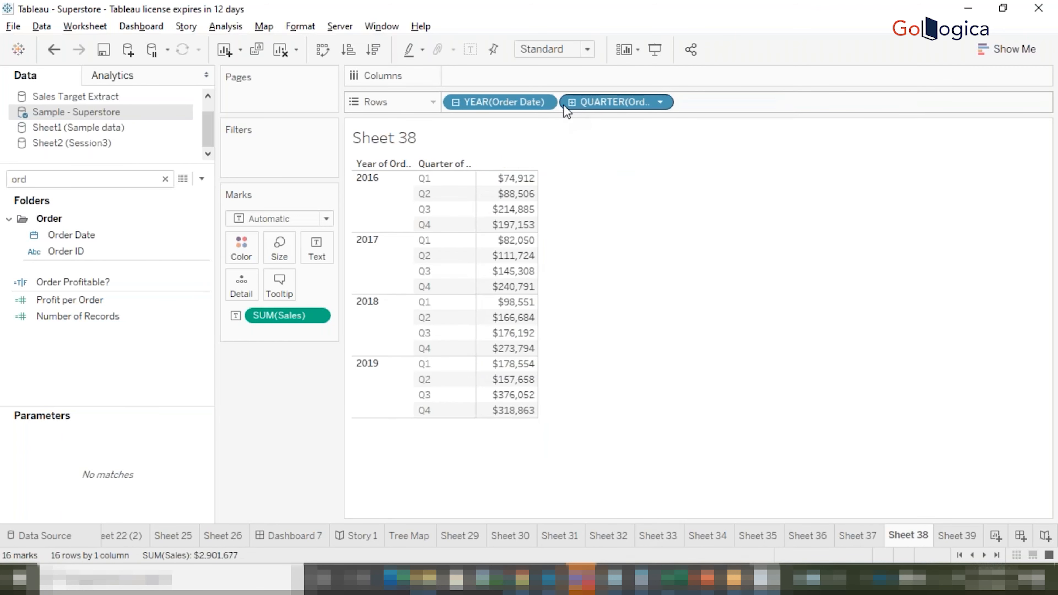
left_click(455, 103)
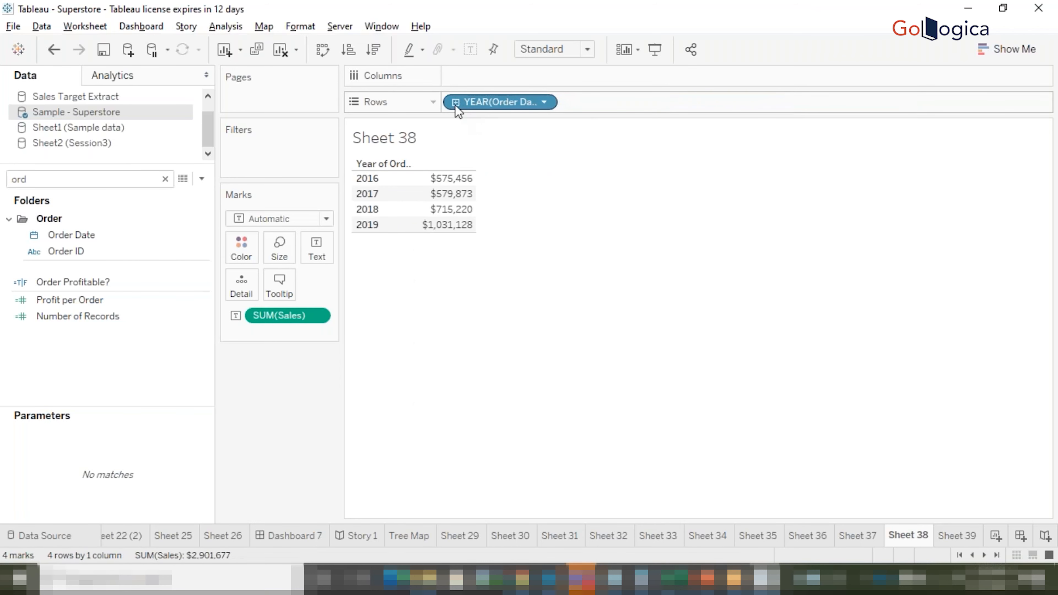
- Expand Year of Order Date on Rows again through Quarter and Month to the Day level
left_click(455, 104)
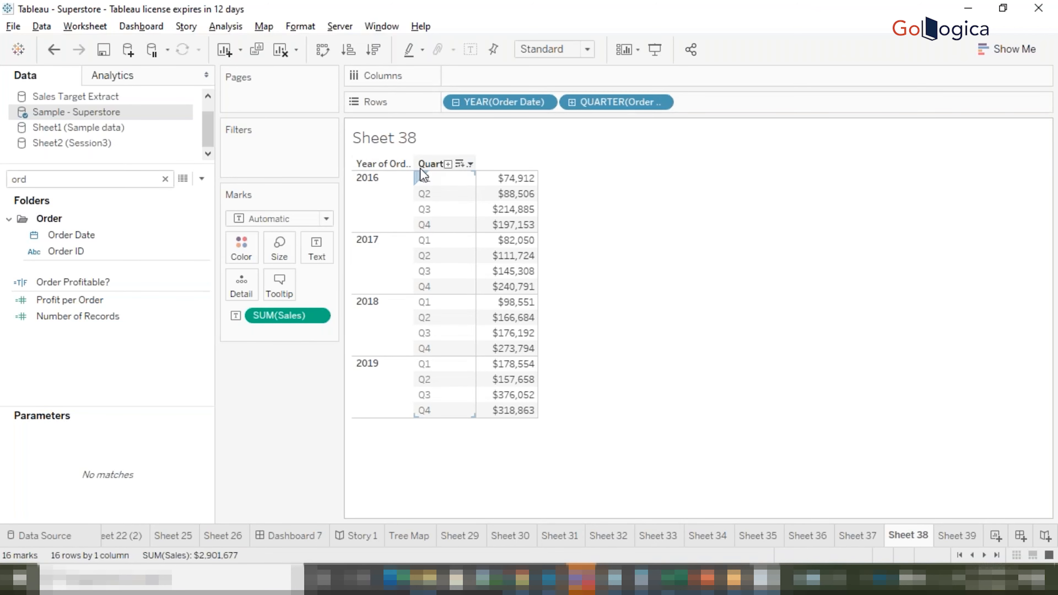
left_click(448, 164)
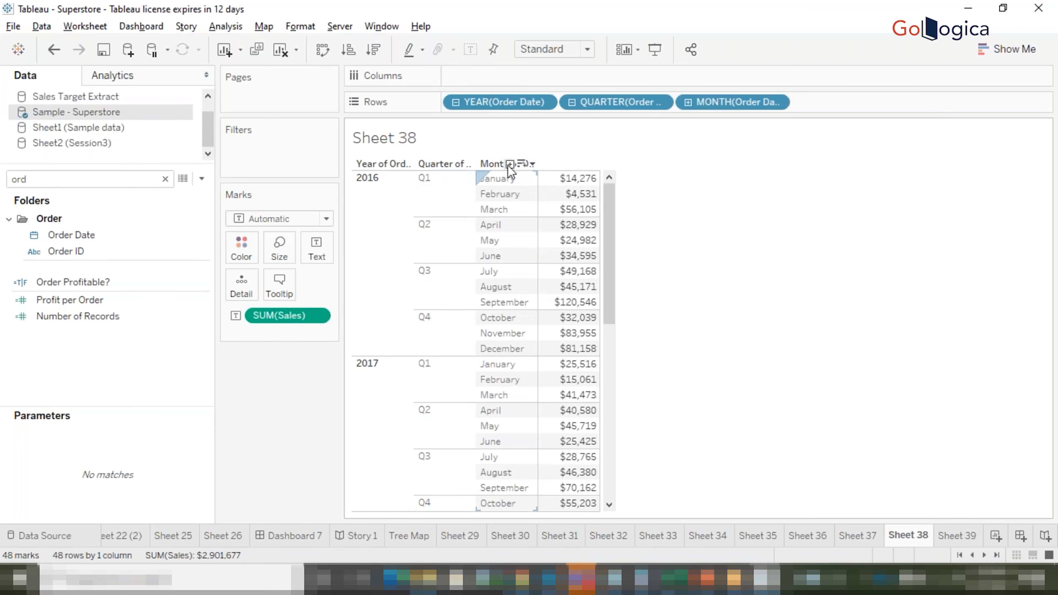
left_click(509, 164)
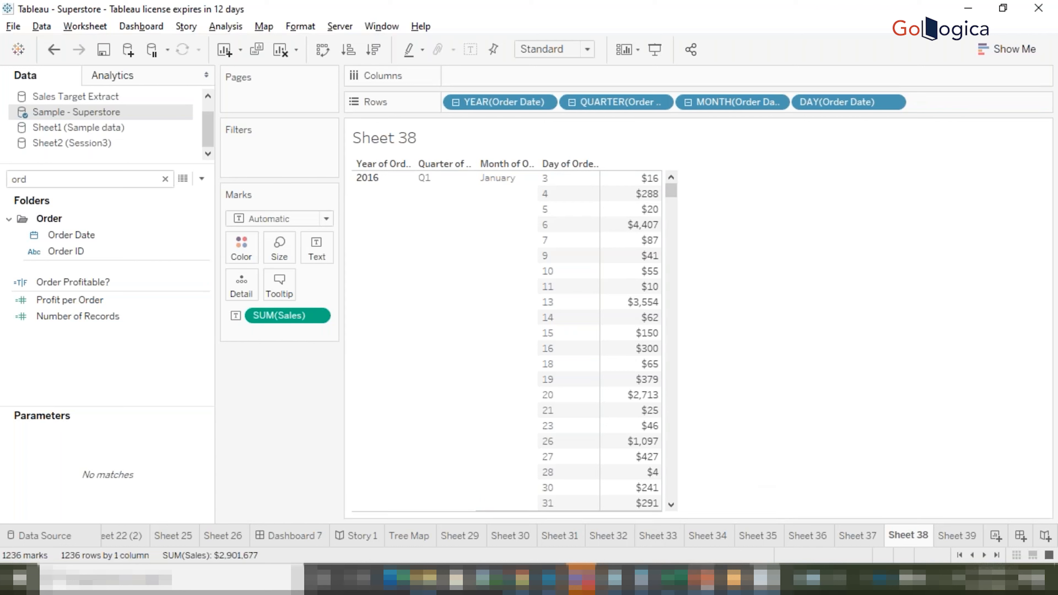
- View the How to create Hierarchies slide in the presentation, and return to Tableau to clear the field search
mouse_move(705, 579)
left_click(870, 522)
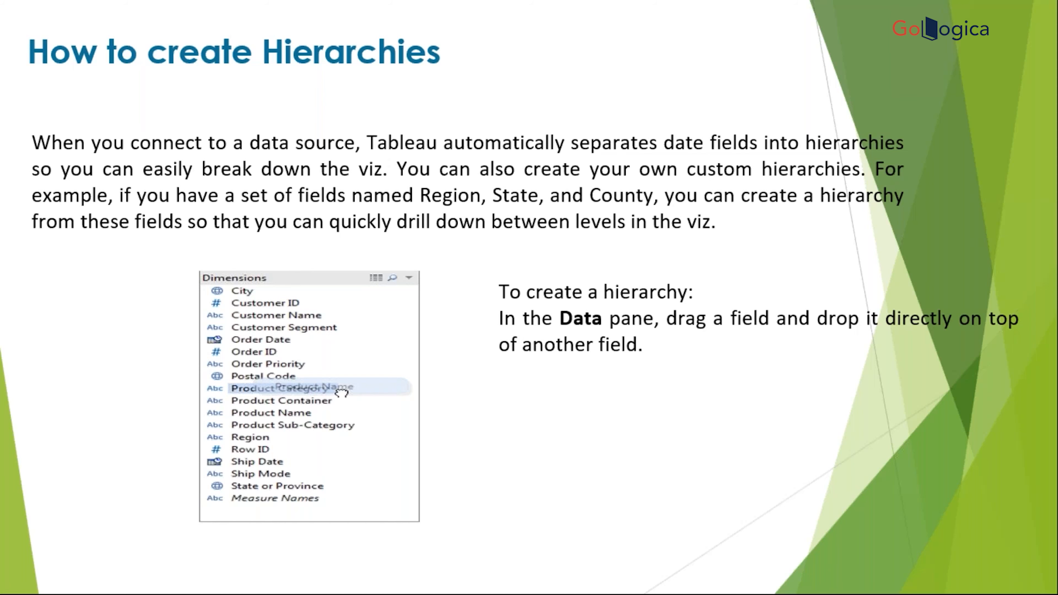
key("super")
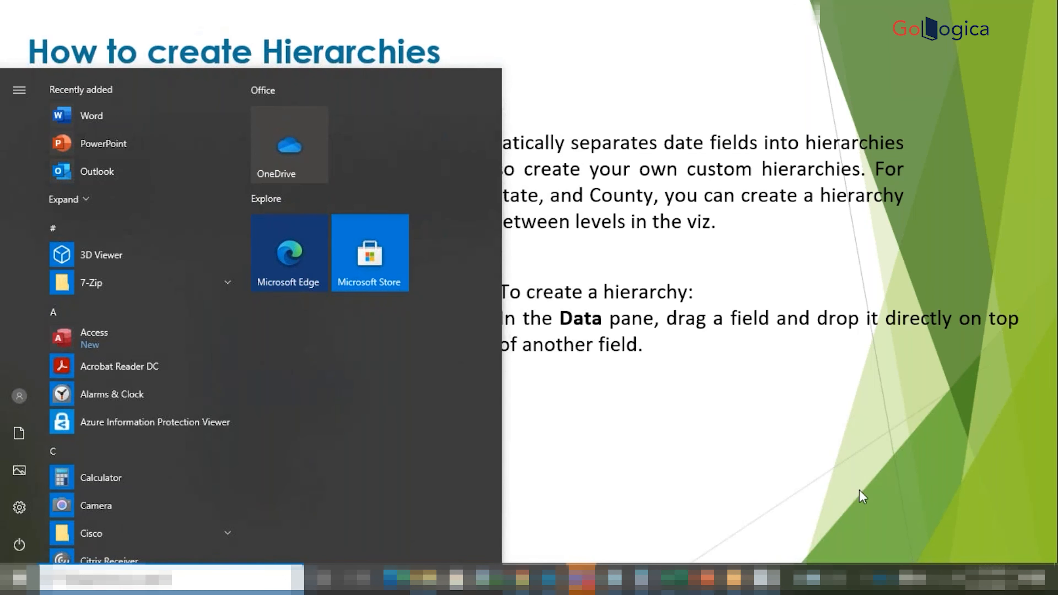
left_click(767, 578)
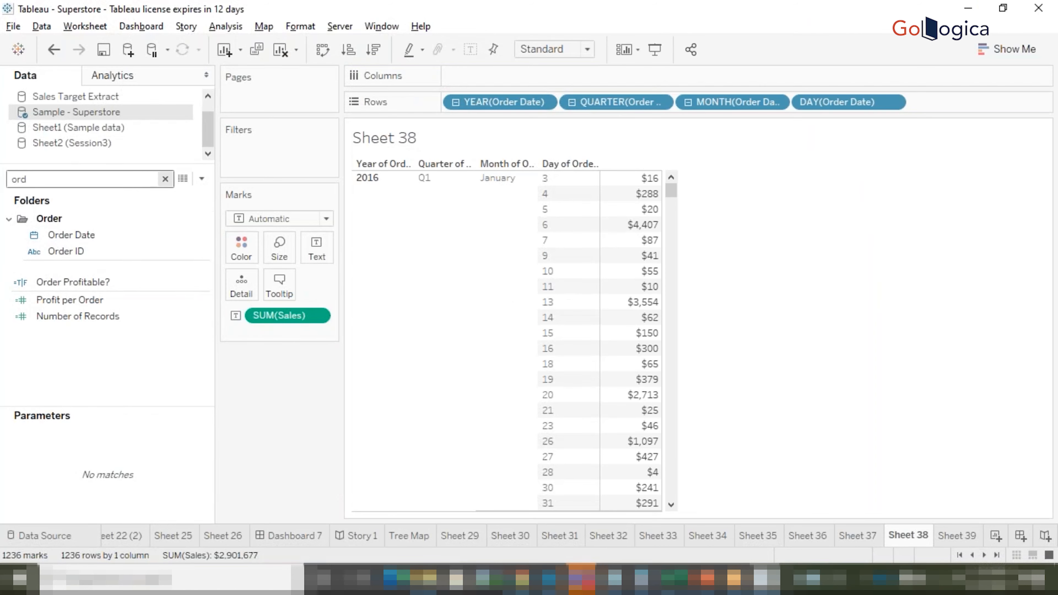
left_click(166, 179)
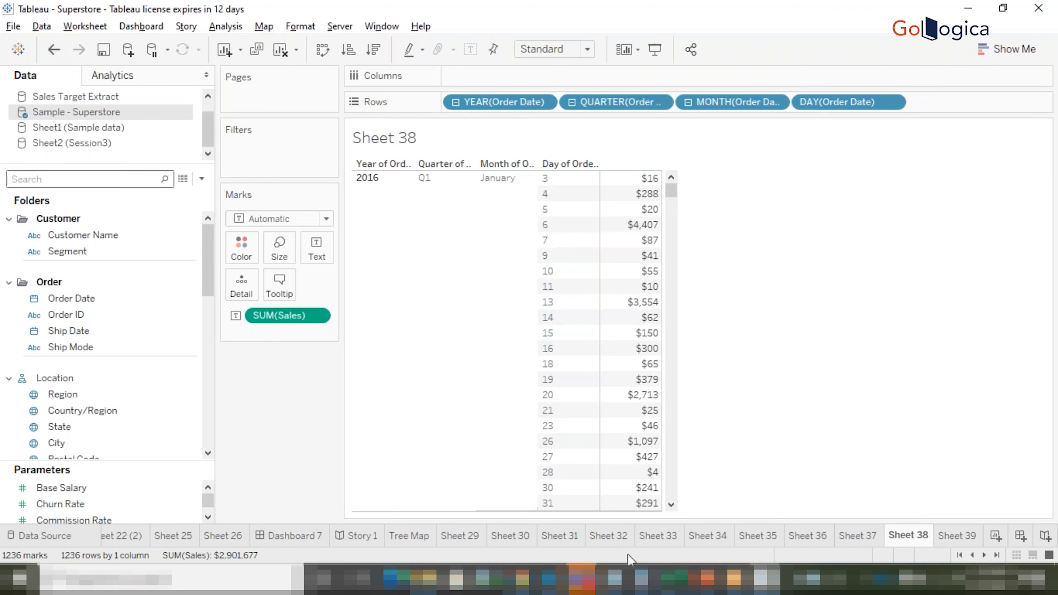
- Switch to the Session3 workbook in Excel and examine the Region and Country values on Sheet2
left_click(674, 580)
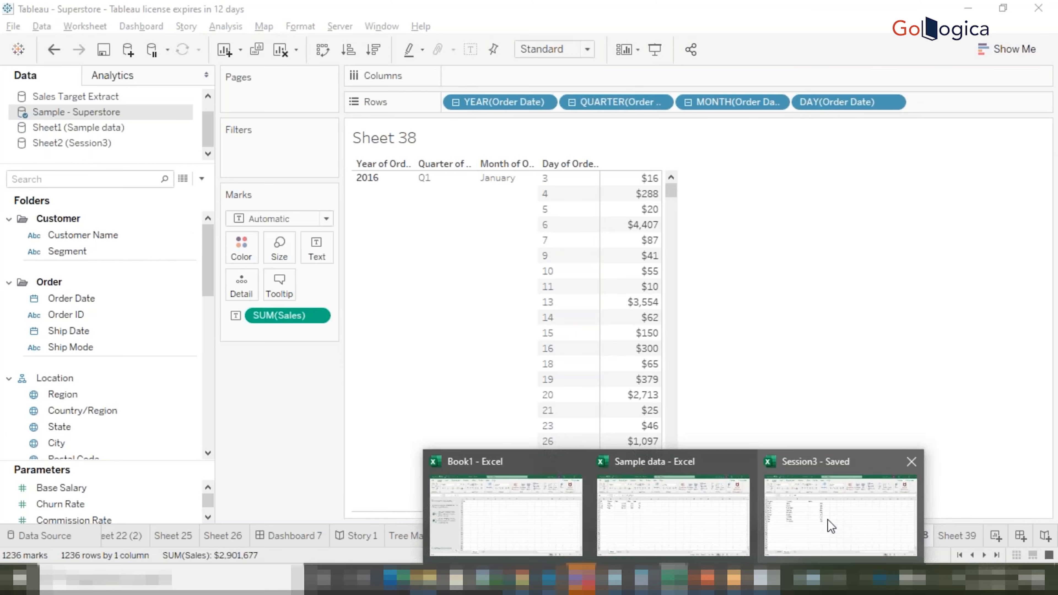
left_click(832, 526)
left_click(215, 534)
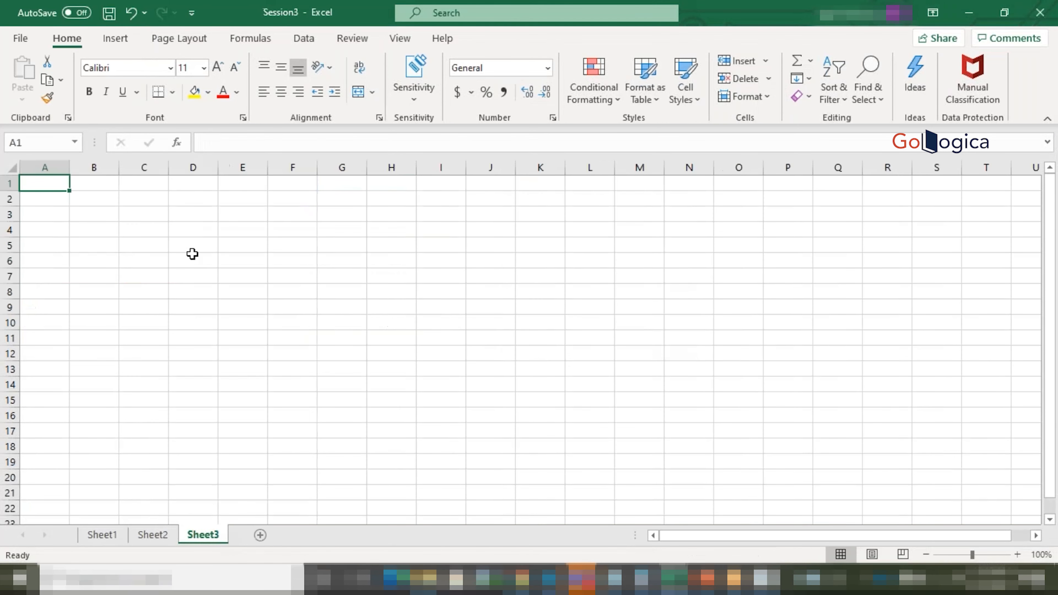
left_click(153, 535)
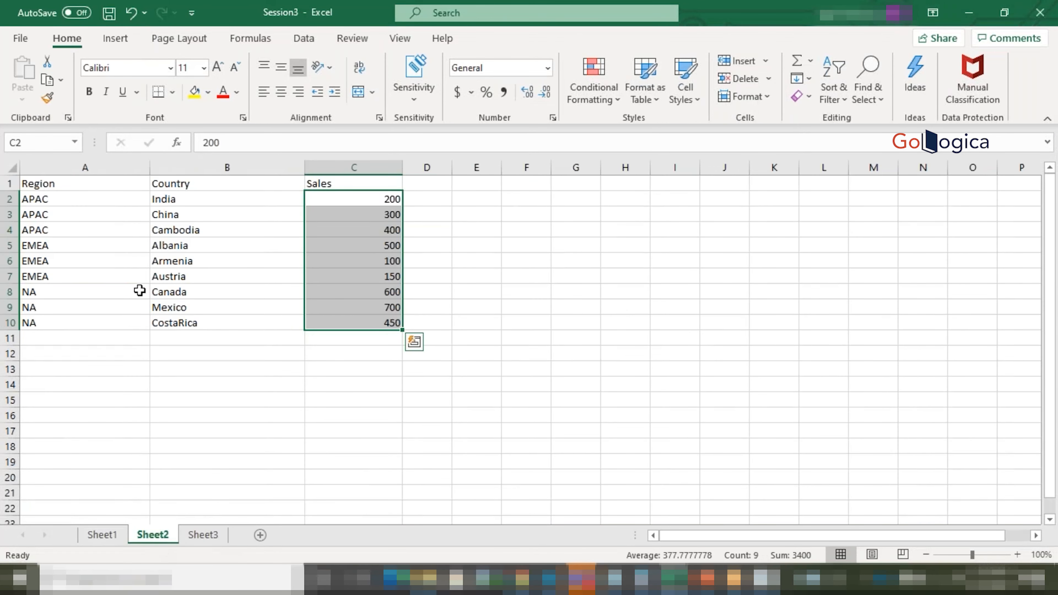
left_click_drag(185, 199, 186, 226)
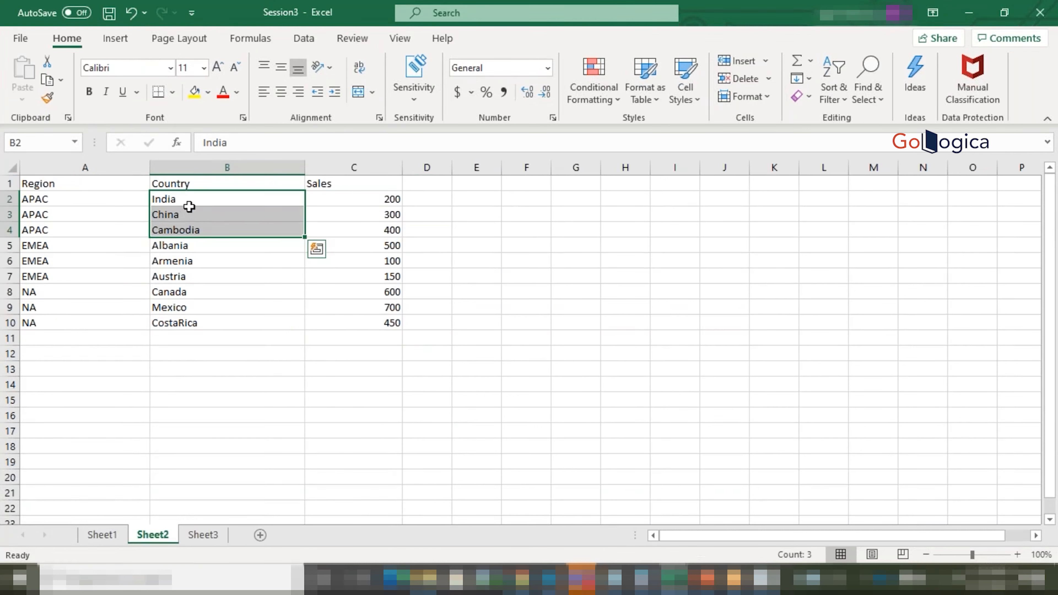
left_click_drag(92, 196, 92, 214)
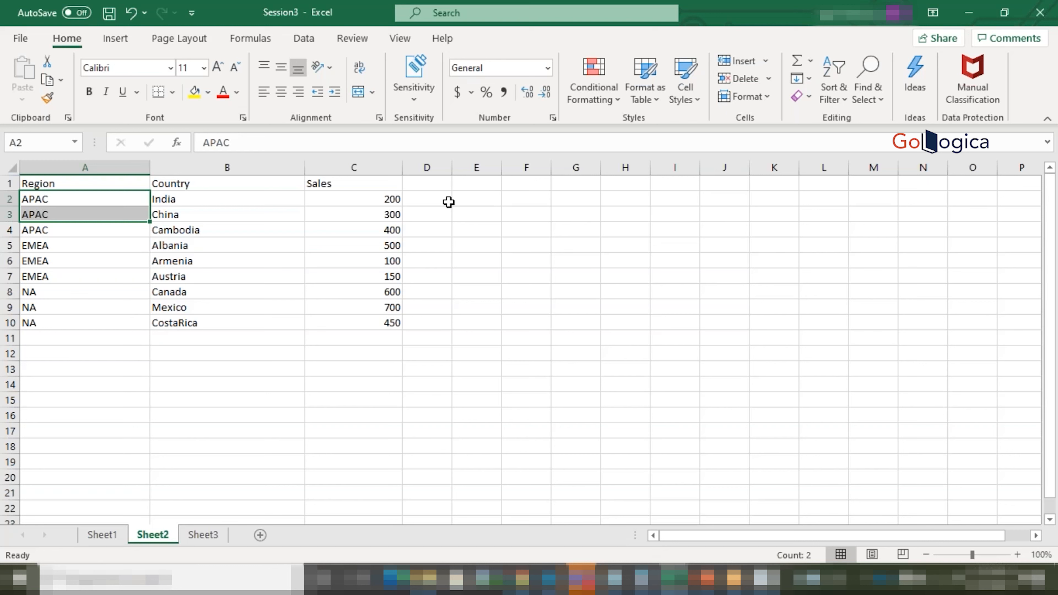
- Insert a column before Sales on Sheet2 and give it the header State
left_click(354, 167)
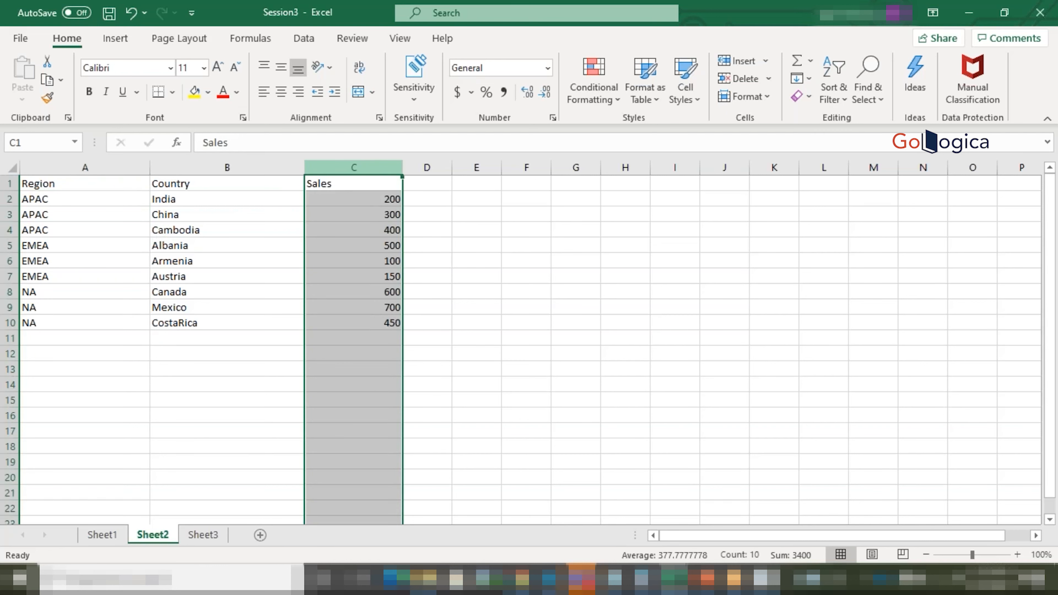
right_click(343, 170)
left_click(393, 299)
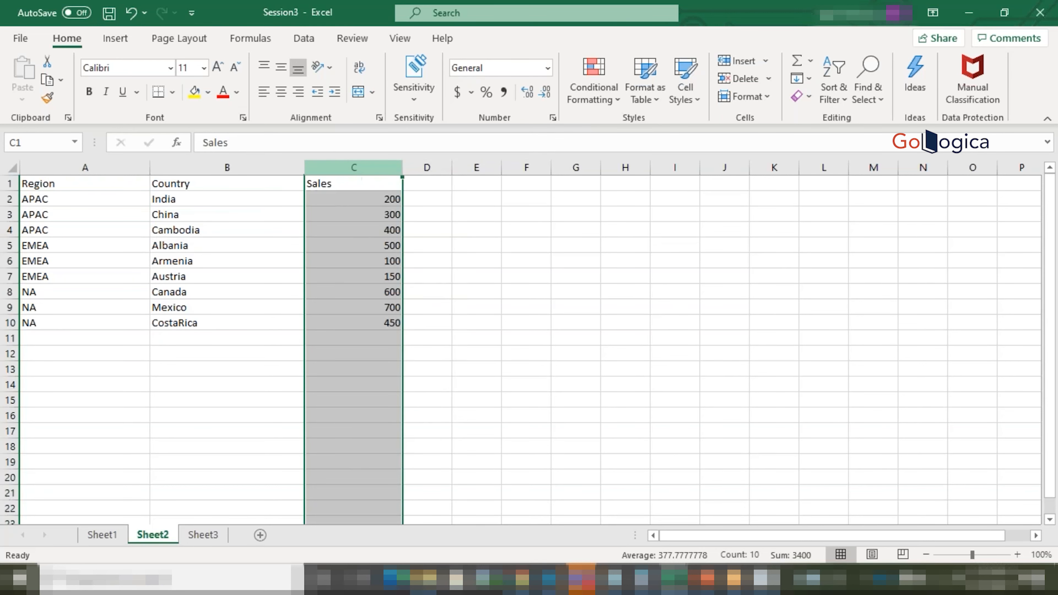
left_click(365, 187)
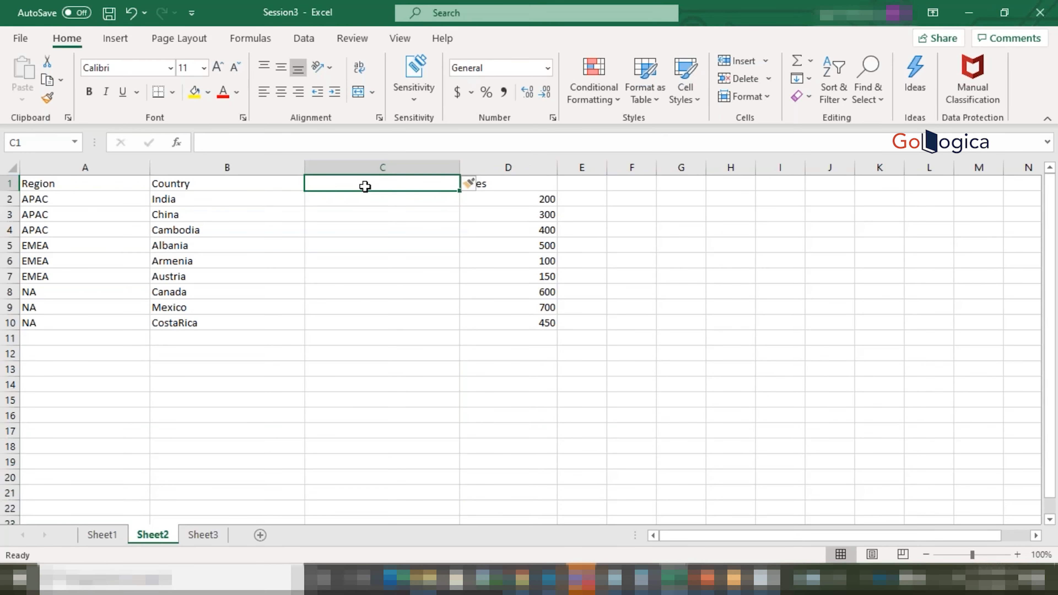
type("State")
key("Return")
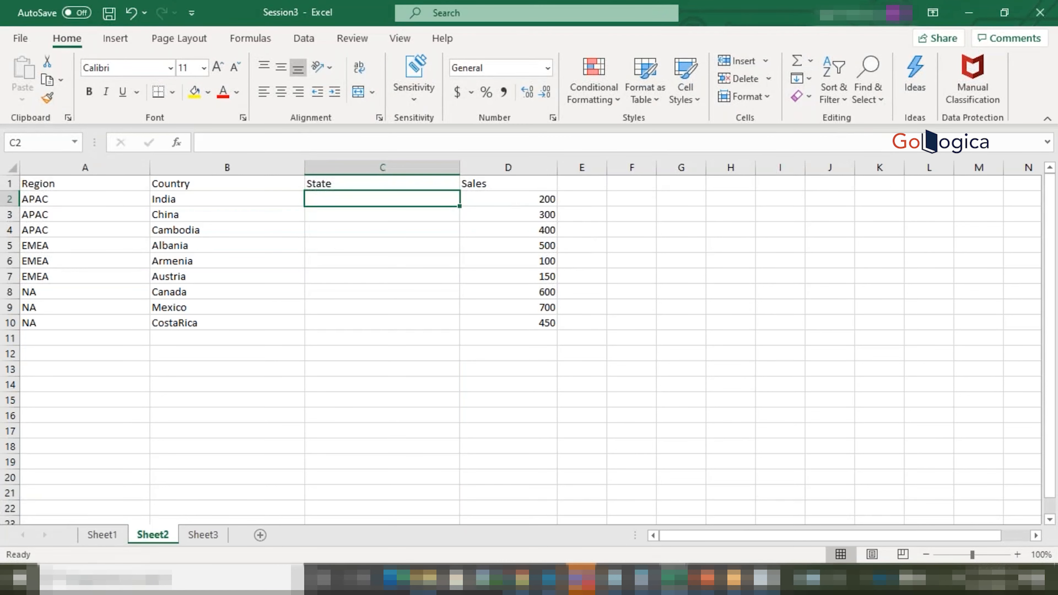
- Enter the State values Karnataka in C2 and telanga in C3 on Sheet2
type("Karn")
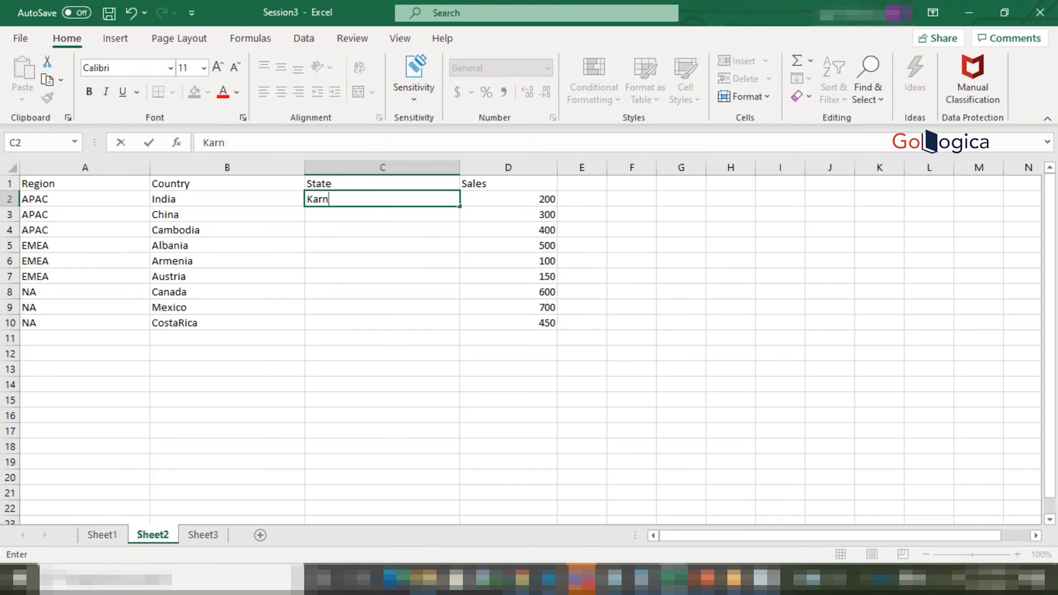
type("ataka")
key("Return")
type("tel")
key("BackSpace")
type("anga")
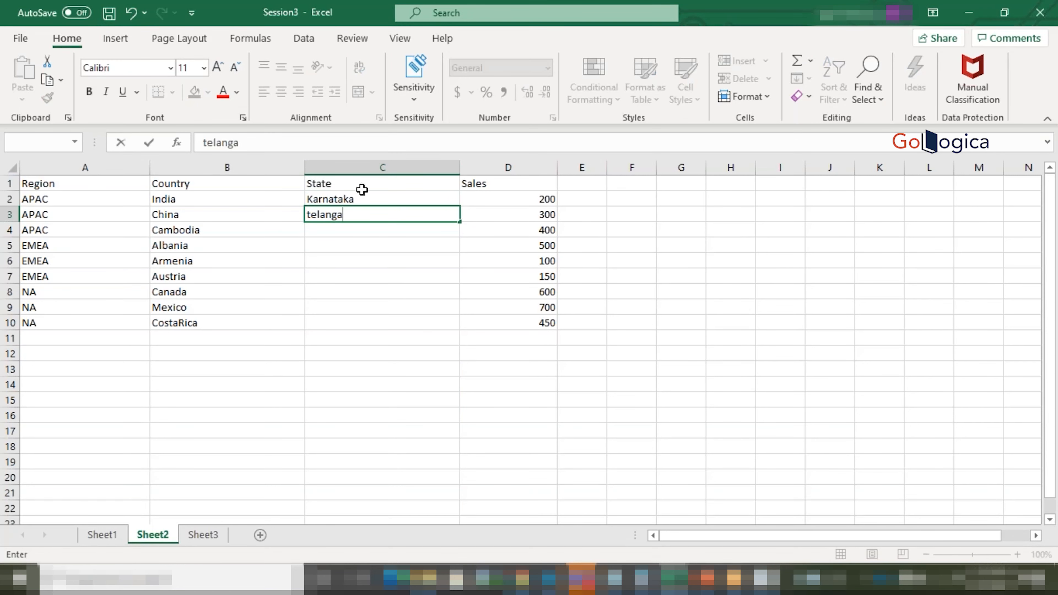
- Replace the Country value in B3, the row of the second state, with Inda
left_click(214, 220)
type("Inda")
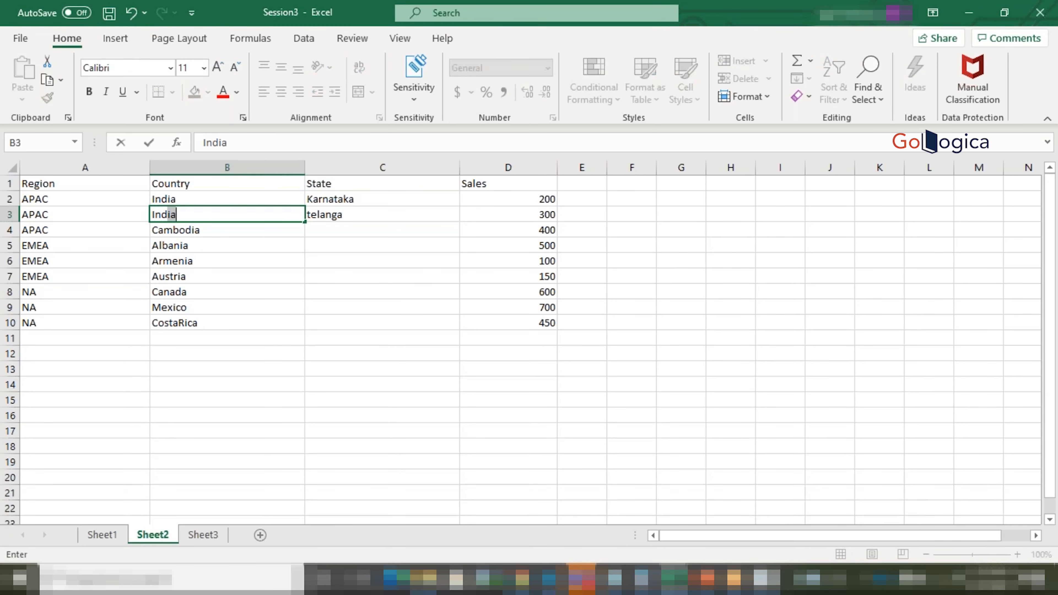
key("Return")
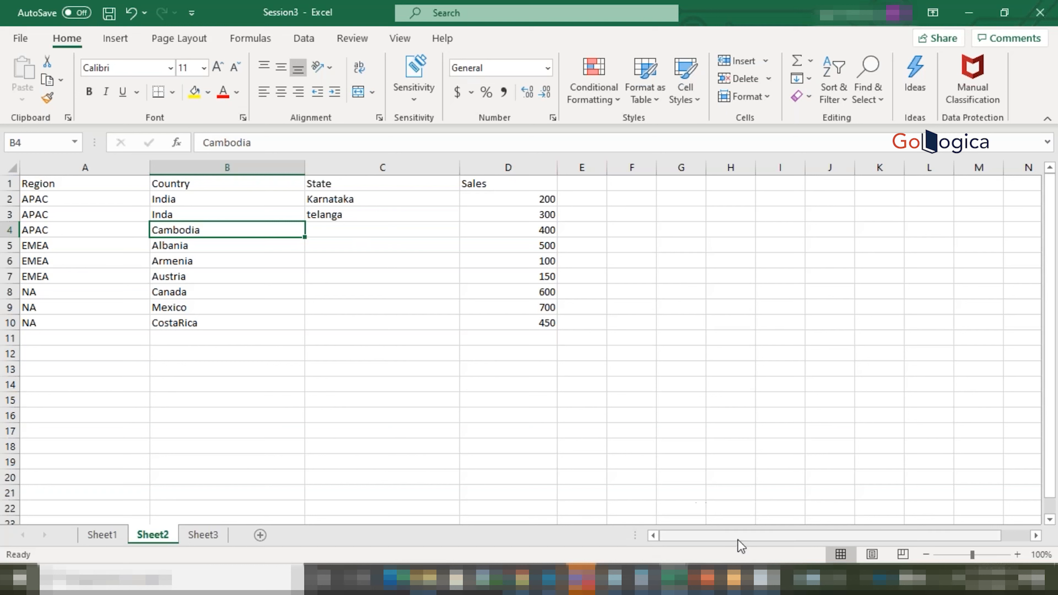
left_click(340, 214)
left_click(221, 183)
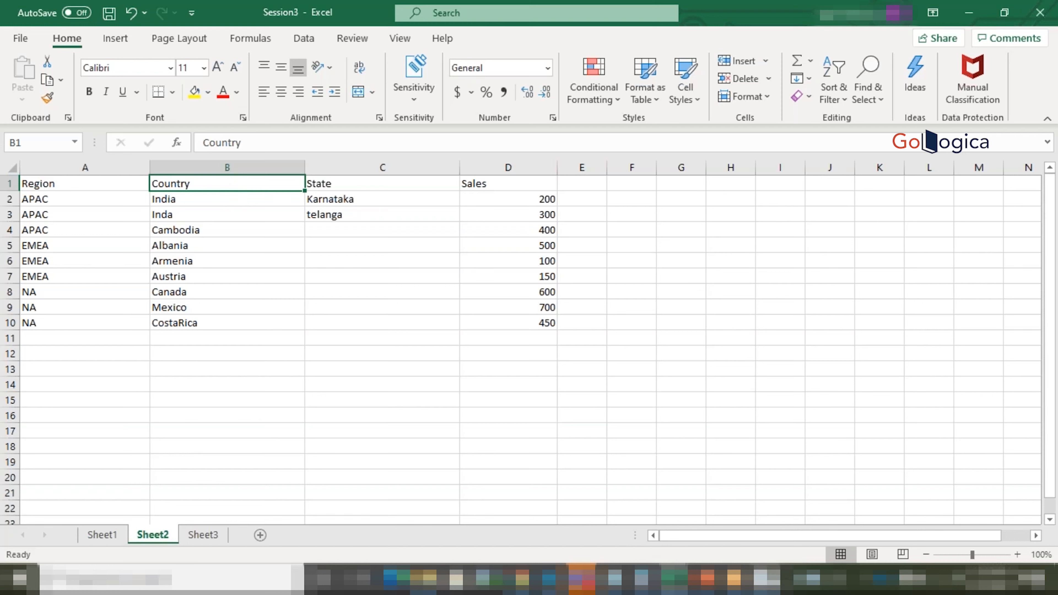
- Switch to Tableau and, on a new worksheet, add Region from the Location hierarchy to Columns and expand it to Country/Region
key("alt+Tab")
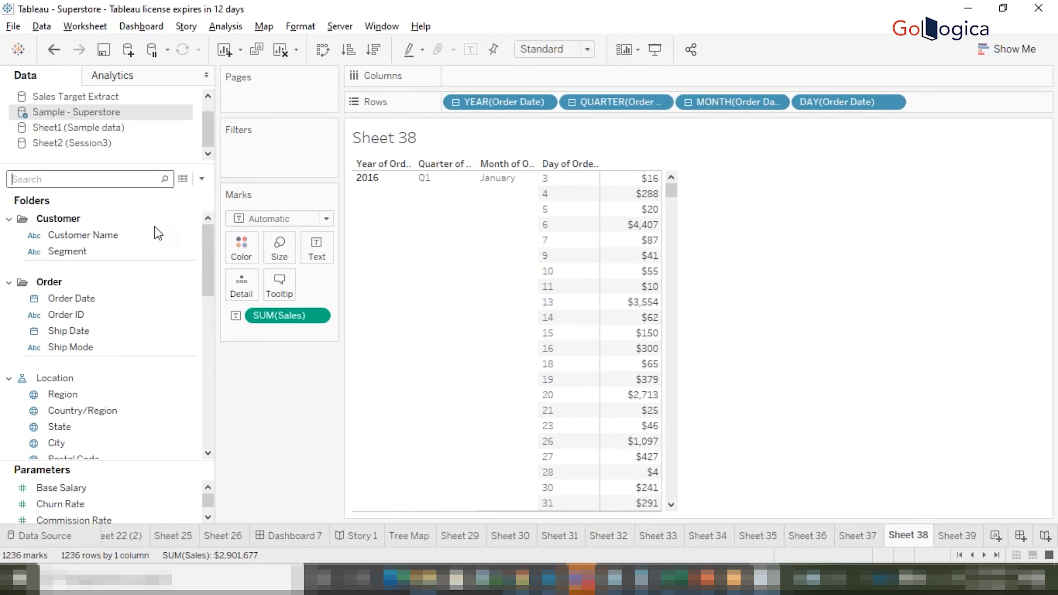
left_click_drag(210, 277, 212, 324)
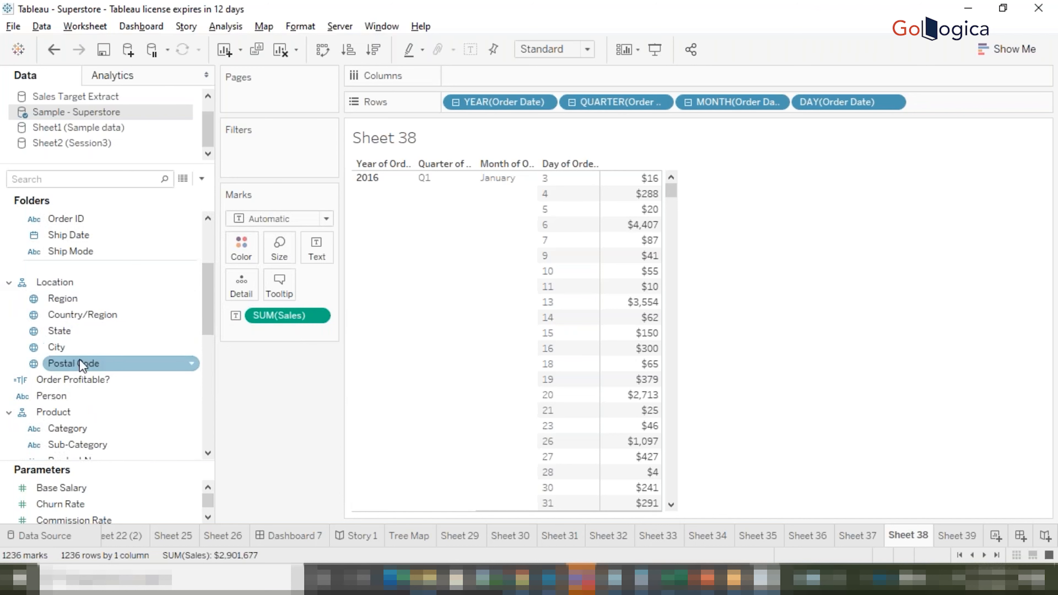
left_click(997, 538)
left_click_drag(96, 308, 492, 83)
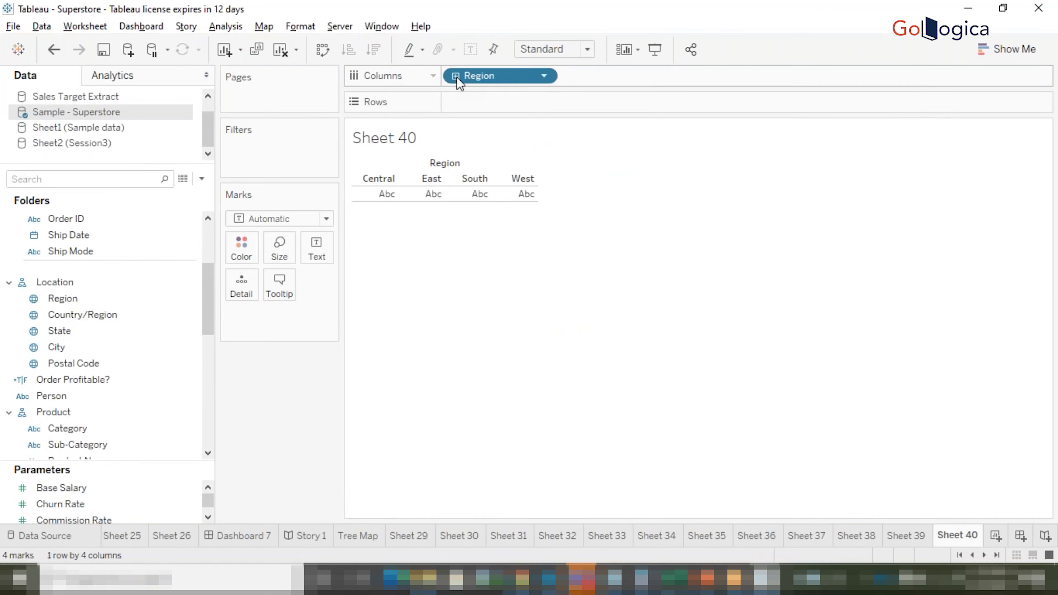
left_click(456, 76)
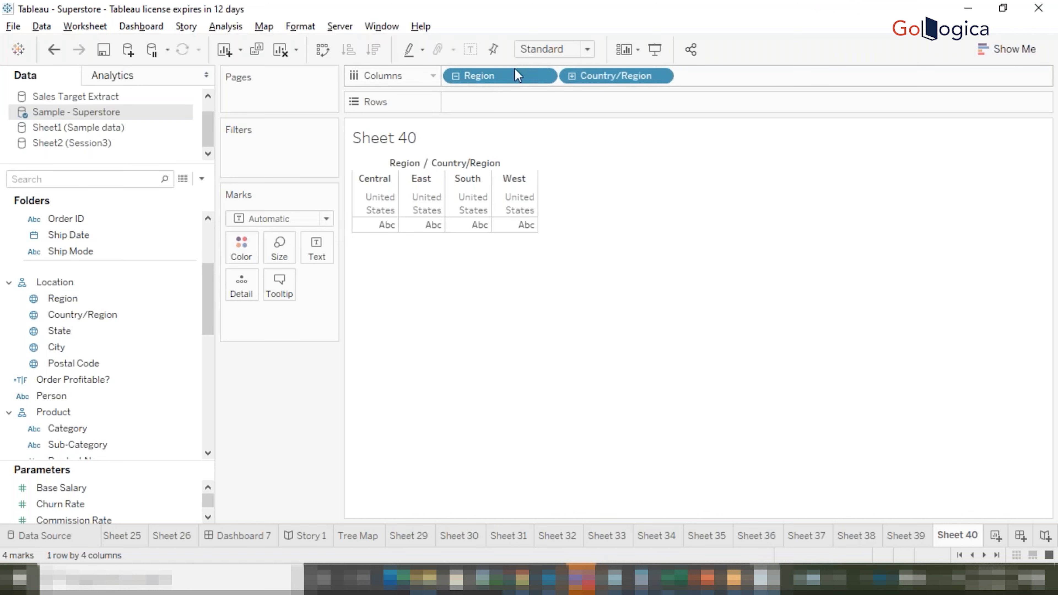
- Swap the sheet's rows and columns, and drill the Location hierarchy down from Country/Region through State to City
left_click(325, 50)
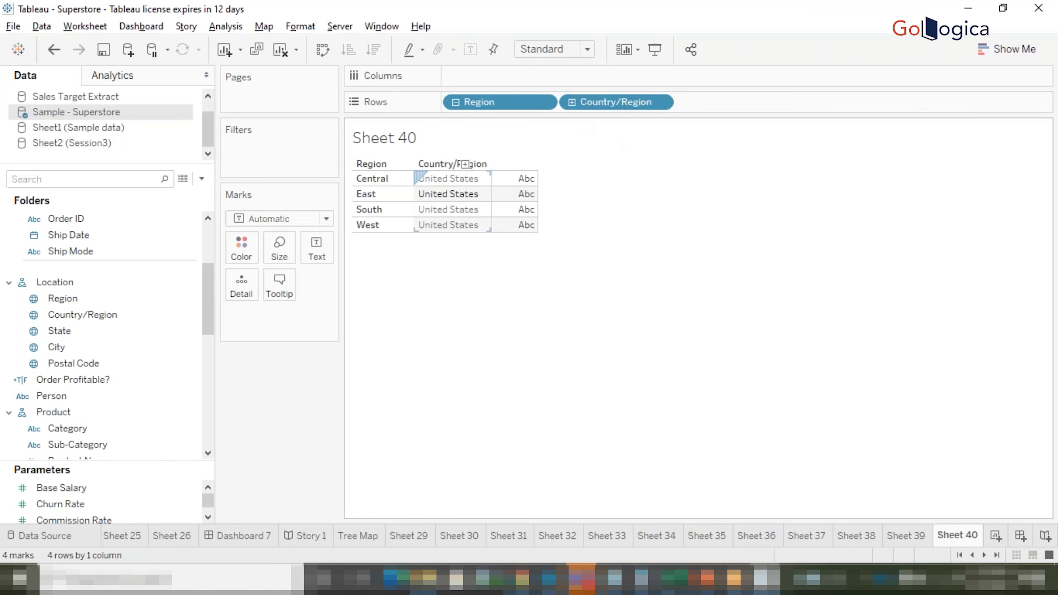
left_click(572, 104)
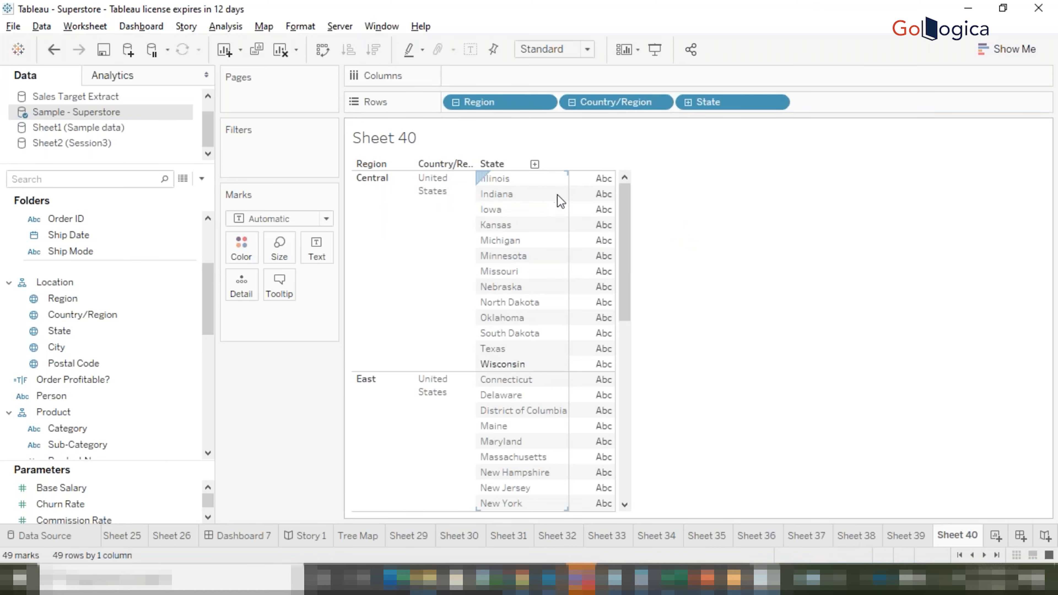
left_click(688, 103)
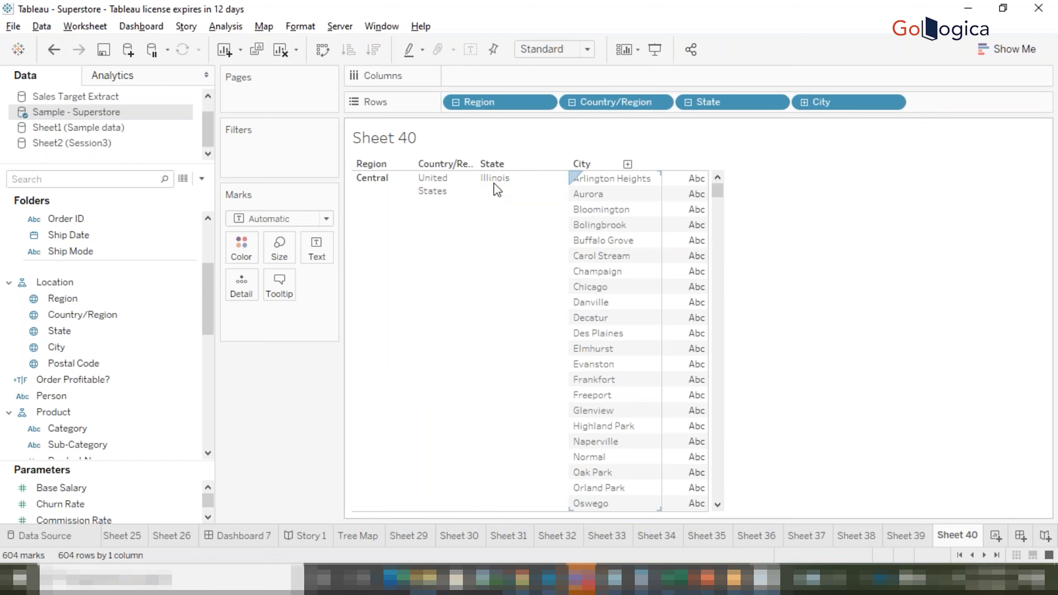
- Expand the City level on Rows down to Postal Code and add a new worksheet
left_click(804, 102)
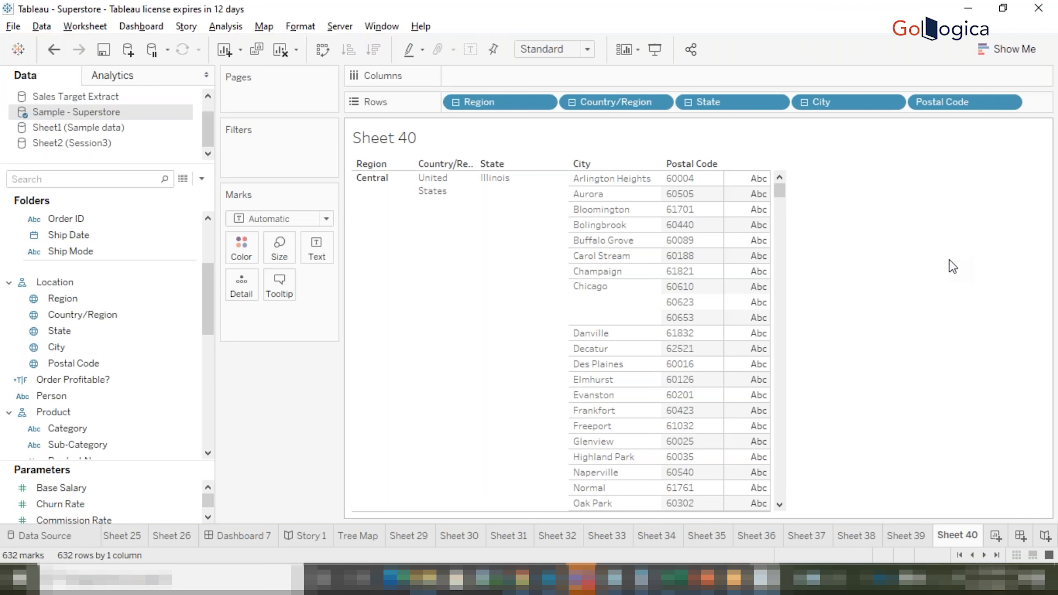
left_click(997, 535)
left_click(103, 179)
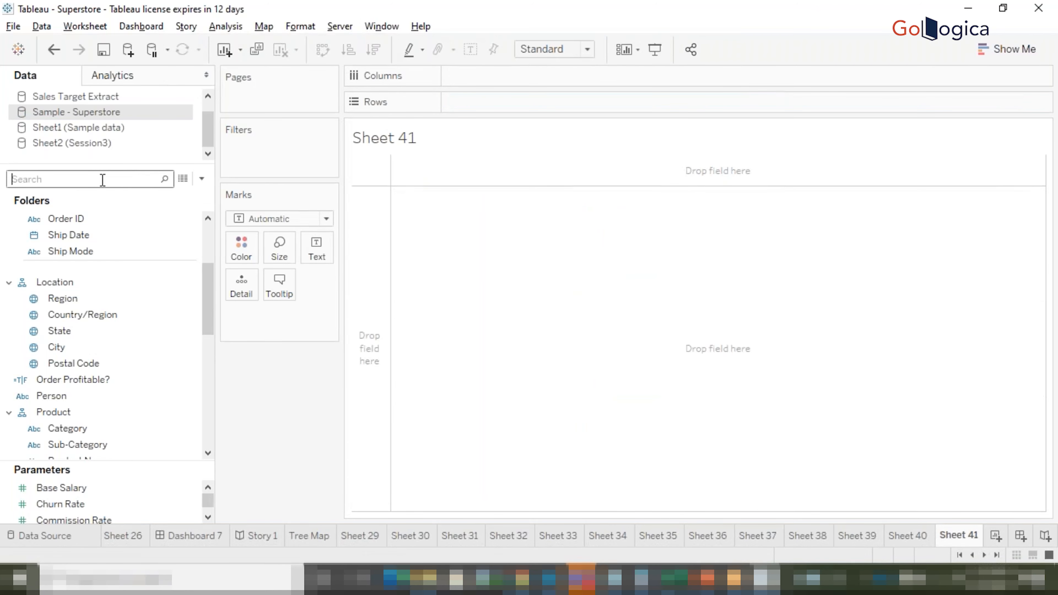
type("pr")
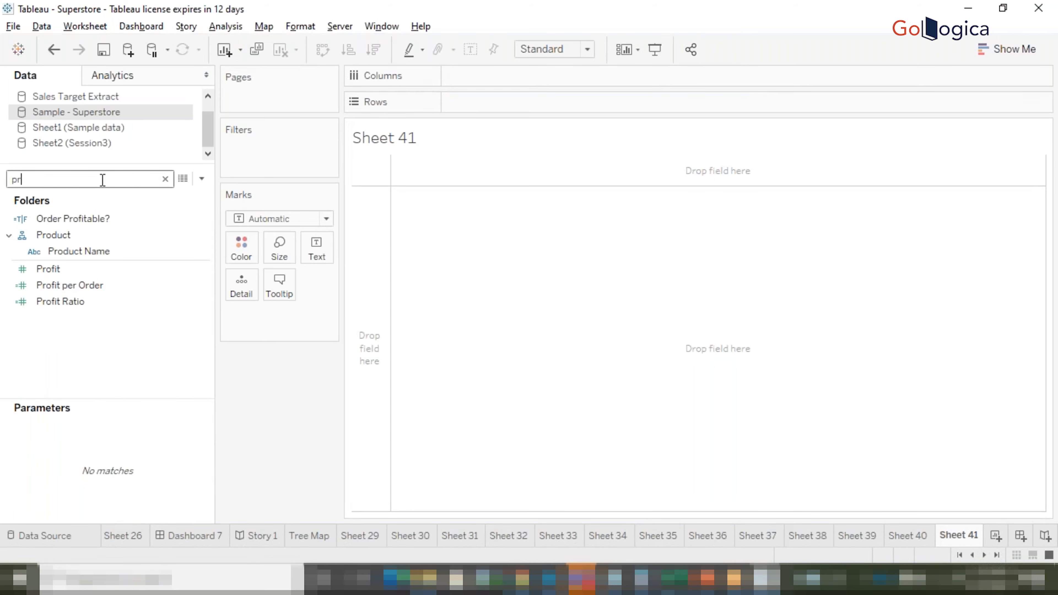
key("BackSpace")
key("BackSpace")
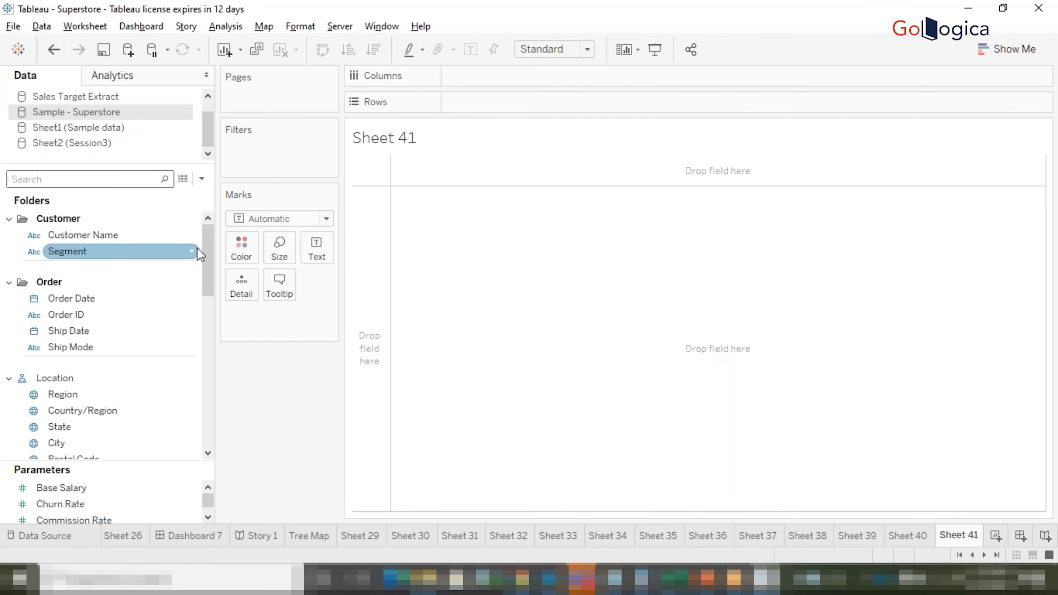
left_click_drag(211, 277, 210, 369)
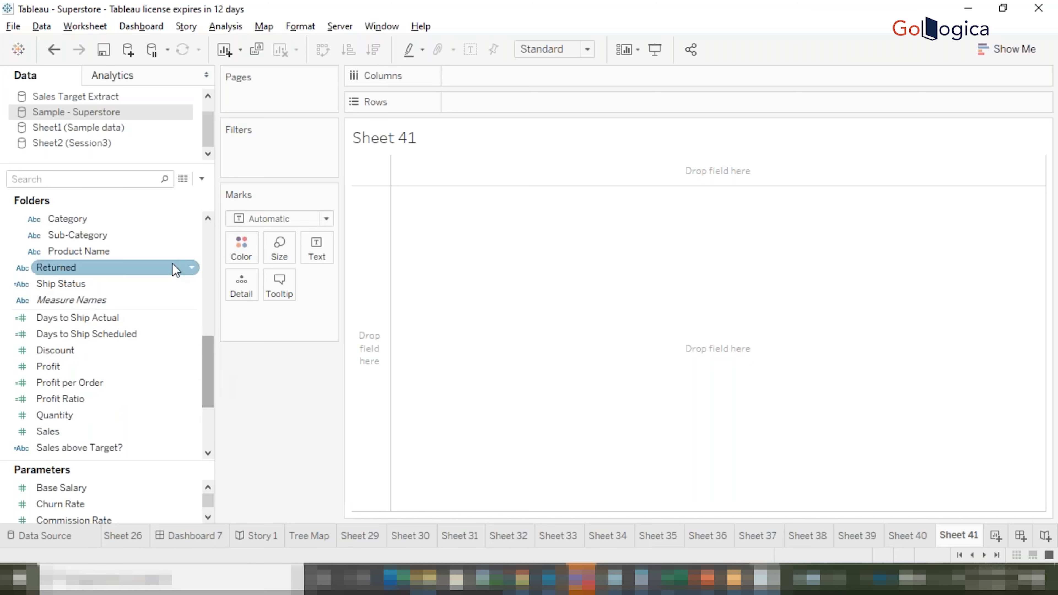
- Switch the new worksheet to the Sheet2 (Session3) data source
left_click(109, 146)
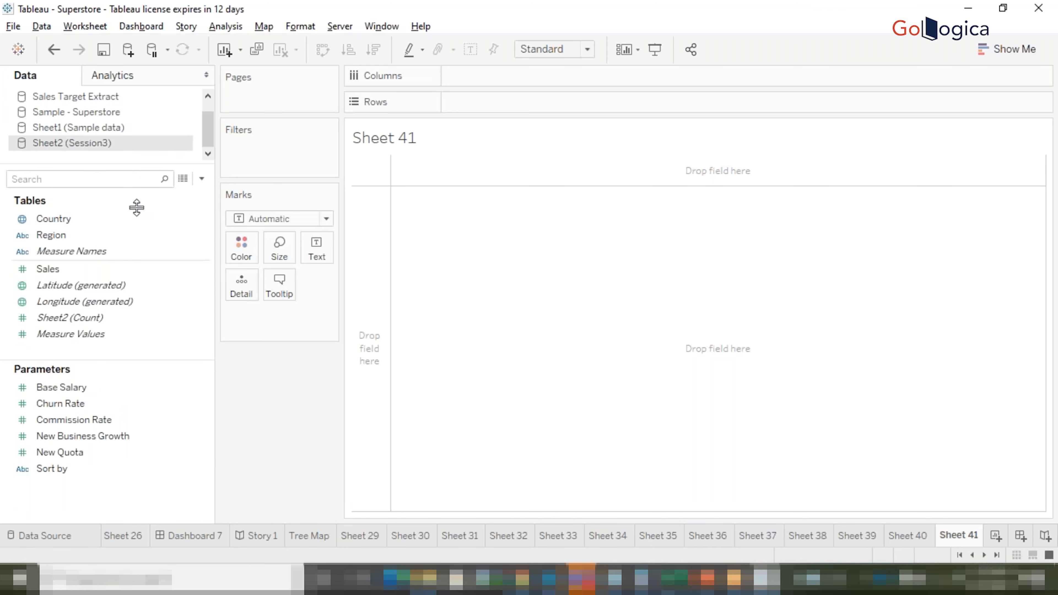
left_click(94, 218)
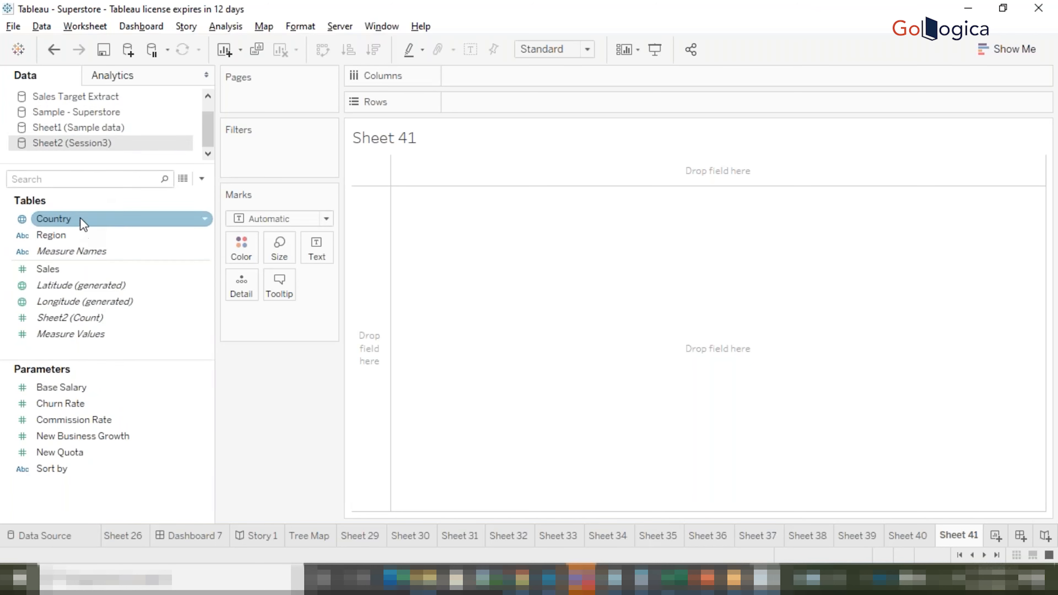
- Place Region and Country on Rows with Region first to review their grouping, and clear both fields from the sheet
left_click_drag(79, 219, 513, 99)
left_click(46, 236)
left_click_drag(47, 236, 450, 101)
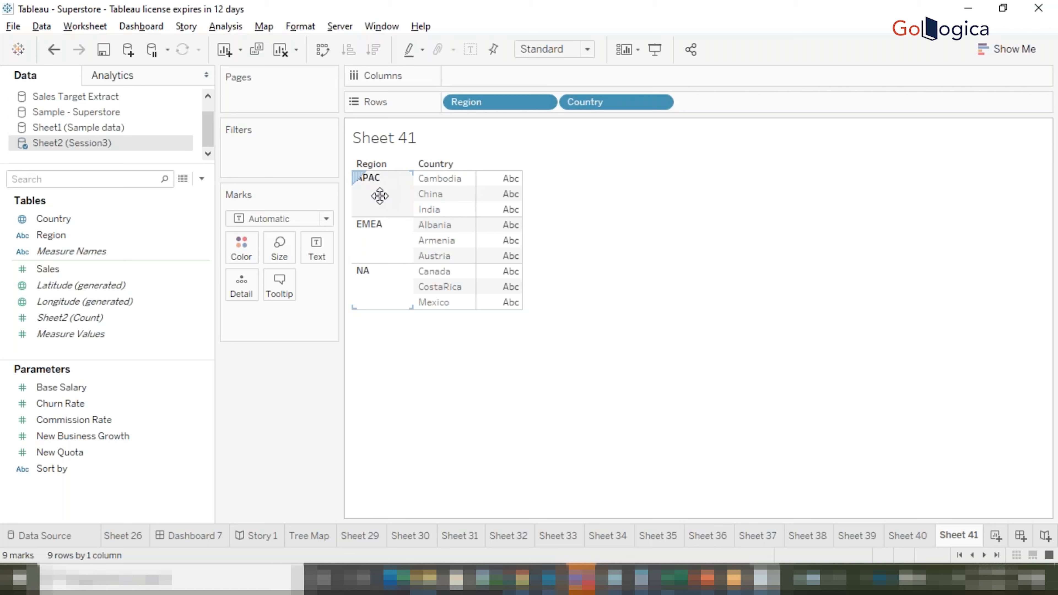
left_click(47, 235)
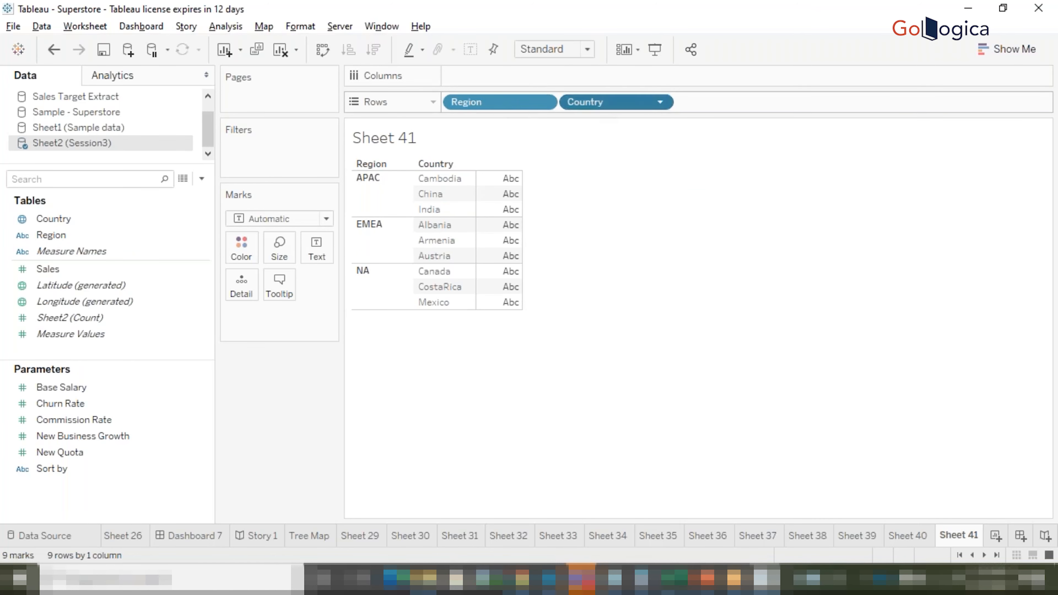
left_click_drag(601, 102, 650, 233)
left_click_drag(482, 104, 550, 280)
- Create a hierarchy named Location from the Region field and add Country below Region in it
left_click(98, 240)
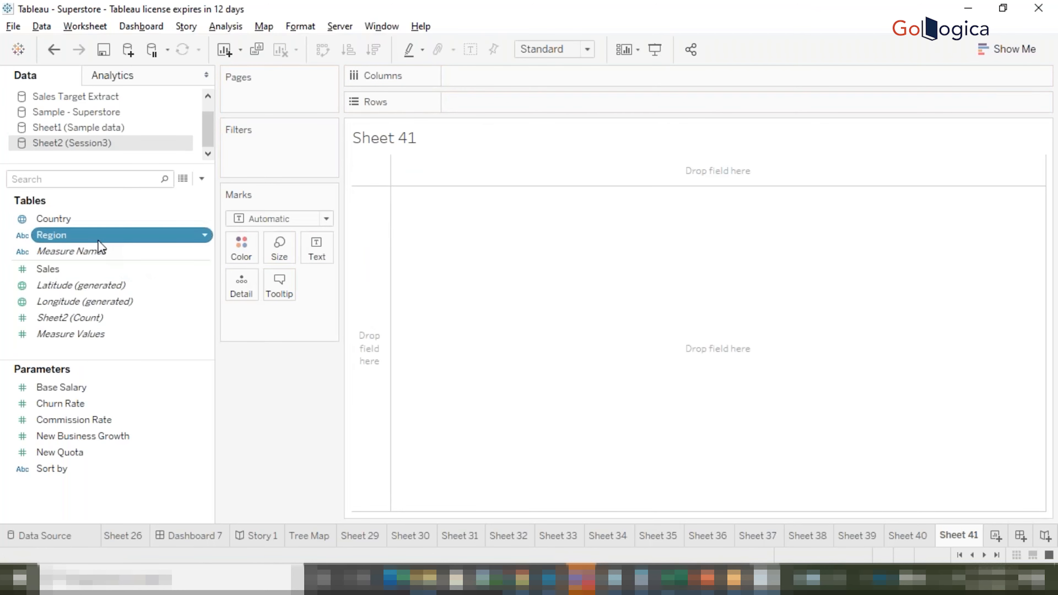
right_click(100, 247)
mouse_move(197, 354)
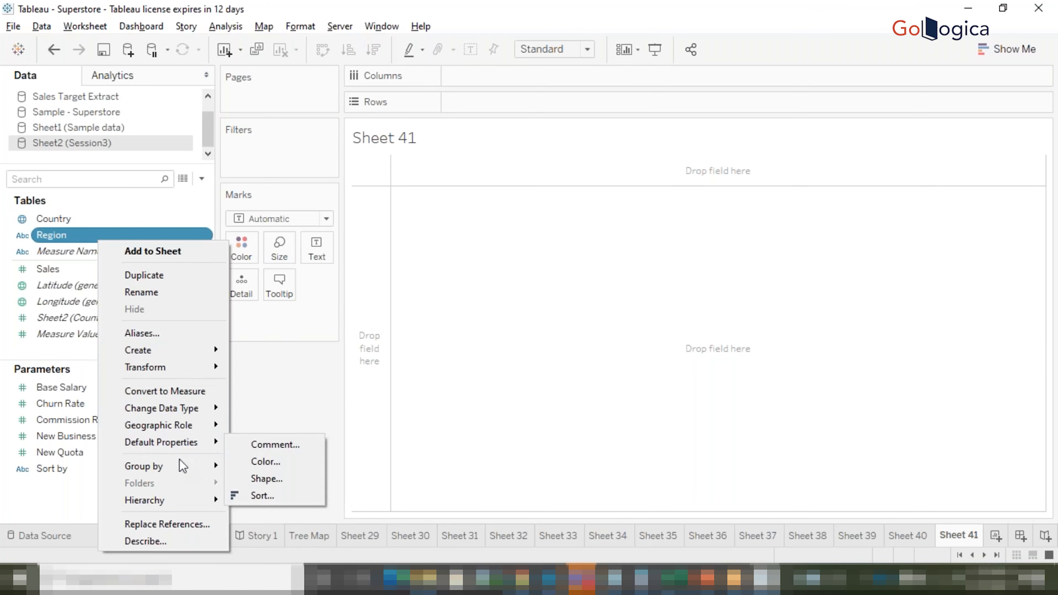
mouse_move(178, 500)
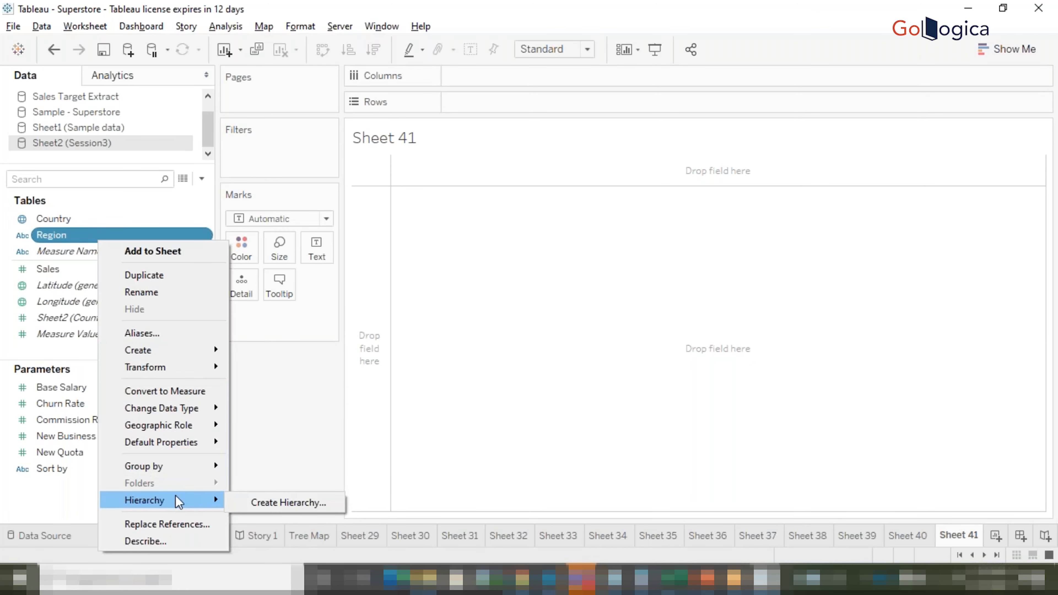
left_click(263, 503)
type("Location")
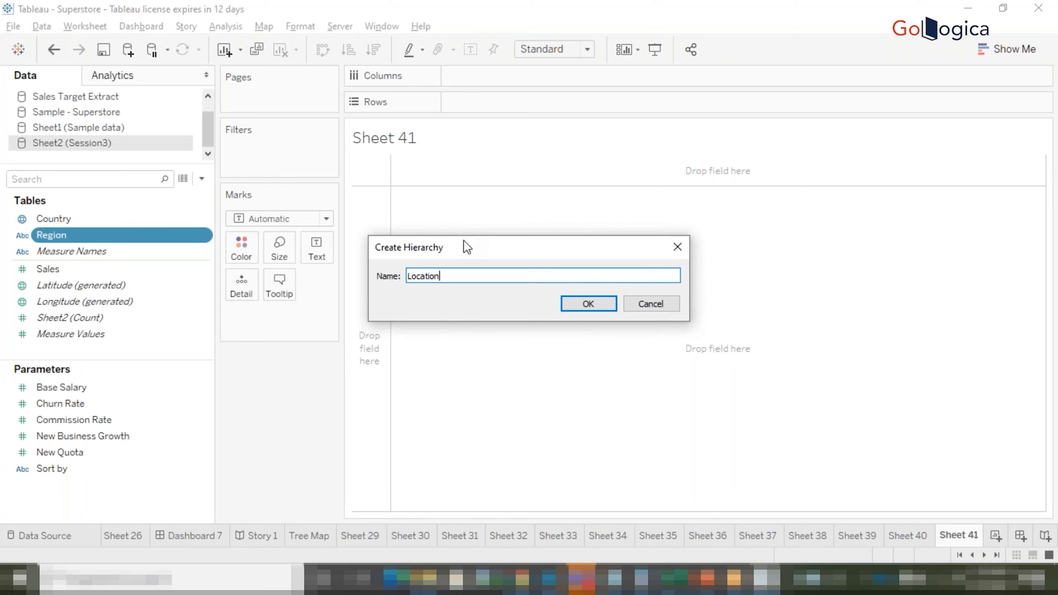
key("Return")
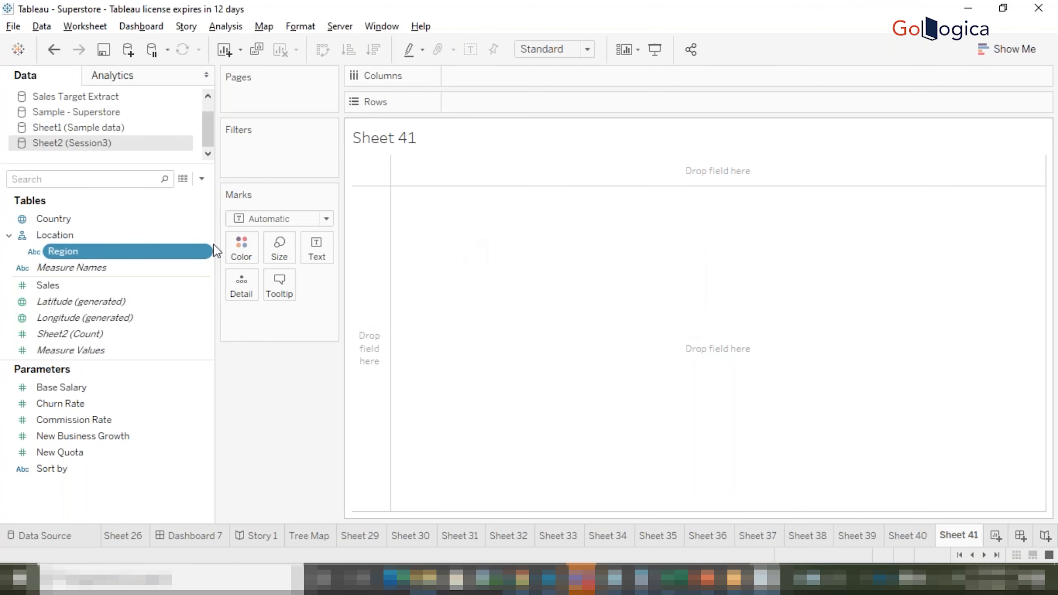
left_click(78, 222)
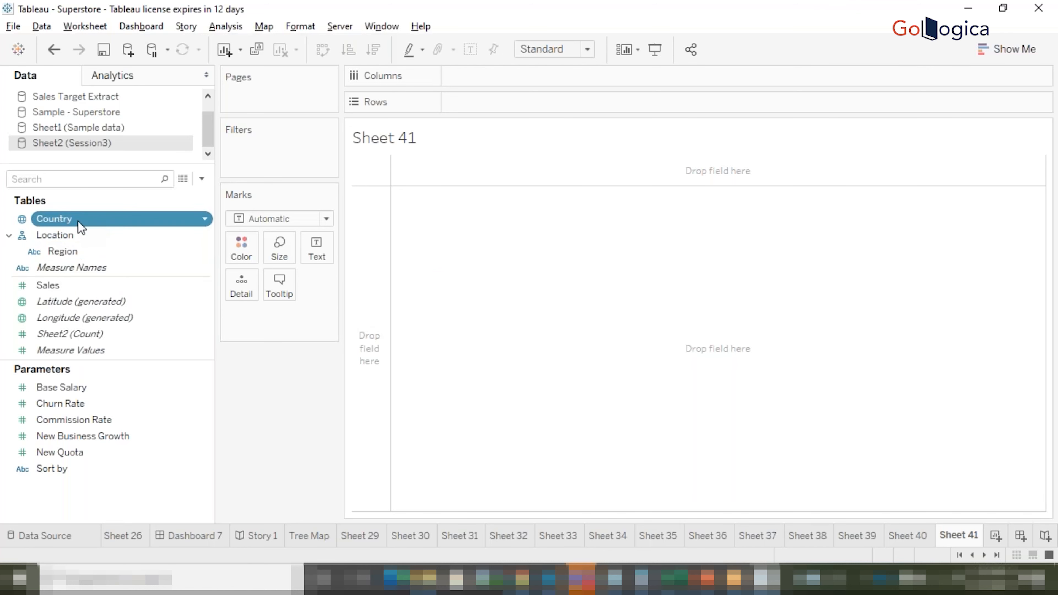
left_click_drag(78, 222, 94, 258)
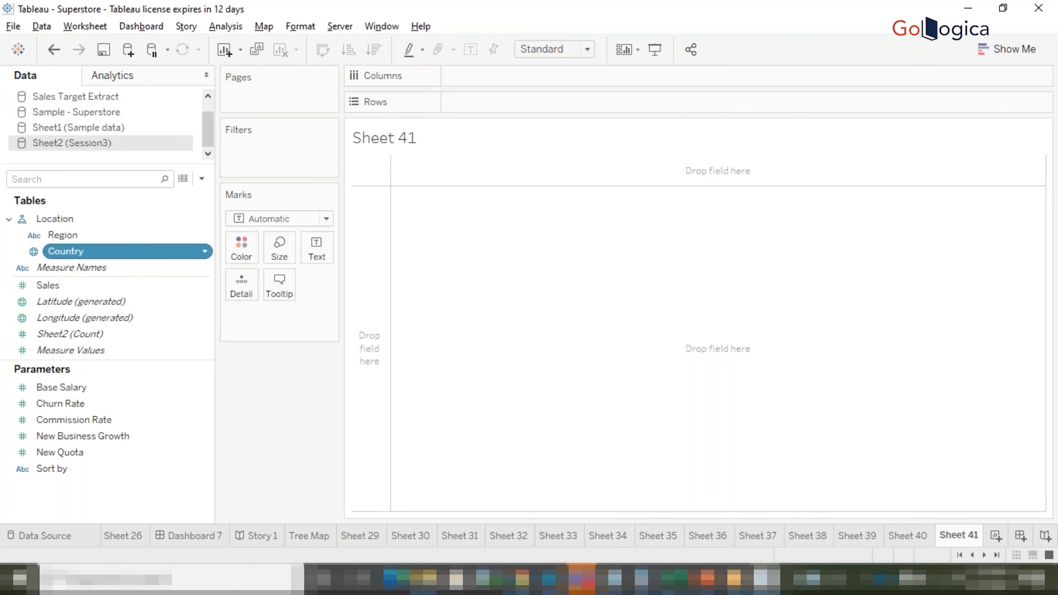
- Place the hierarchy's Region level on Rows and expand and collapse it to demonstrate drilling to Country
left_click(77, 240)
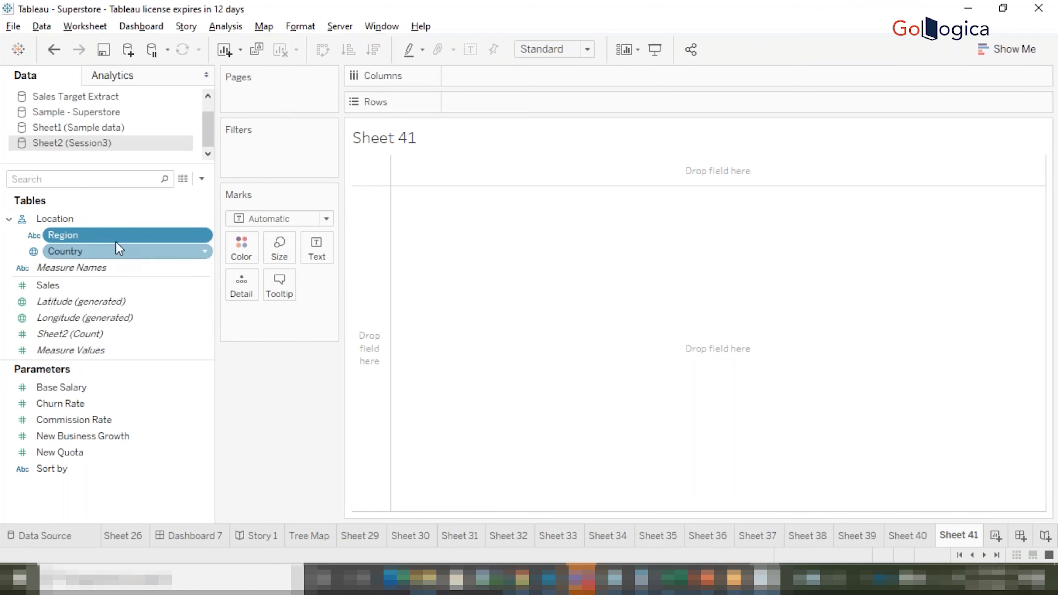
left_click_drag(116, 238, 455, 104)
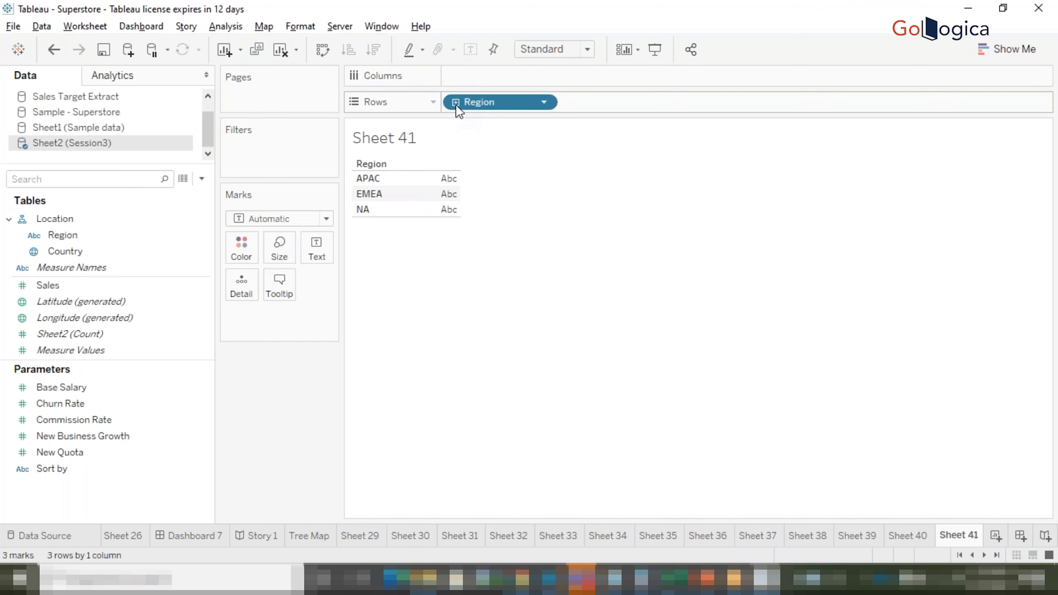
left_click(456, 103)
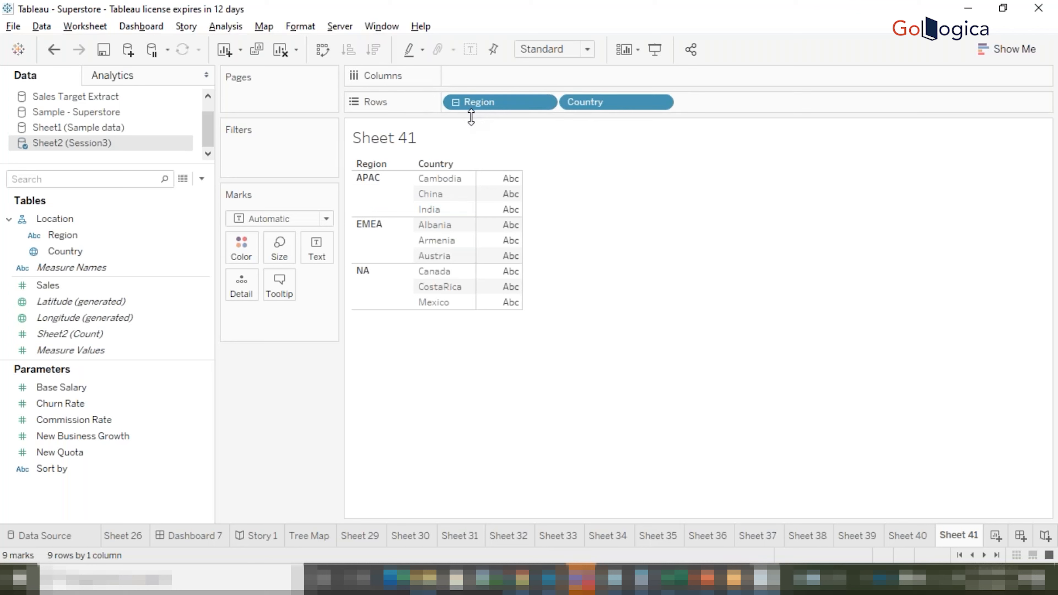
left_click(456, 104)
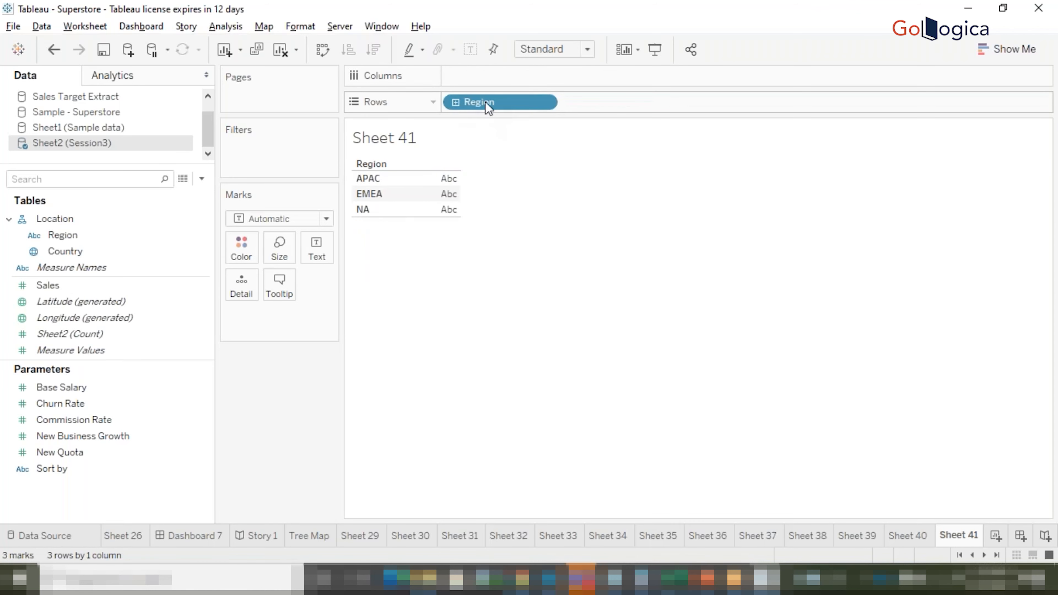
left_click(456, 104)
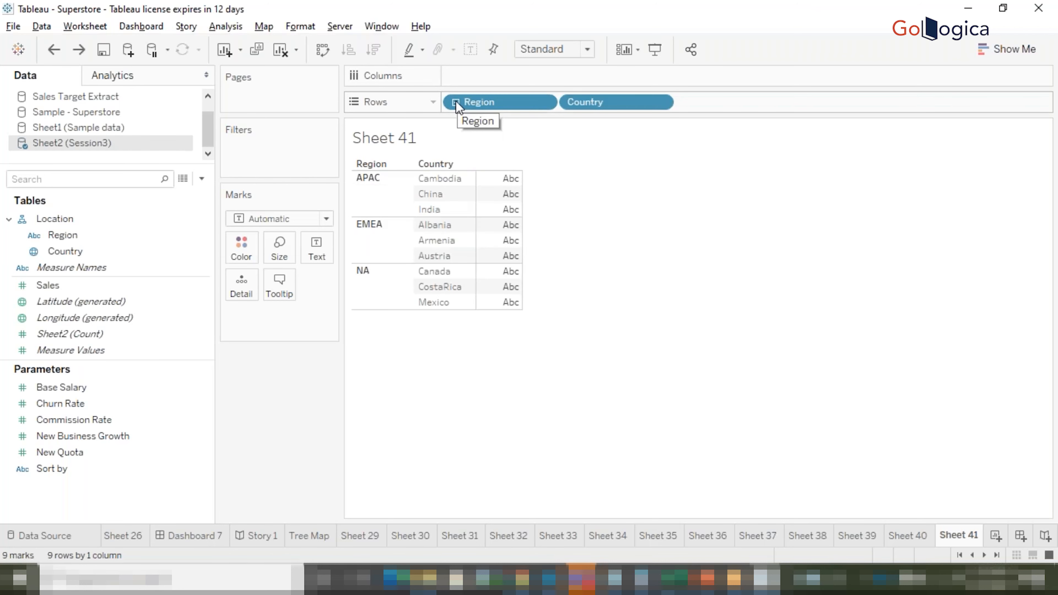
- Clear the rows and undo the creation of the Location hierarchy, restoring Region and Country as separate fields
left_click(456, 104)
key("Delete")
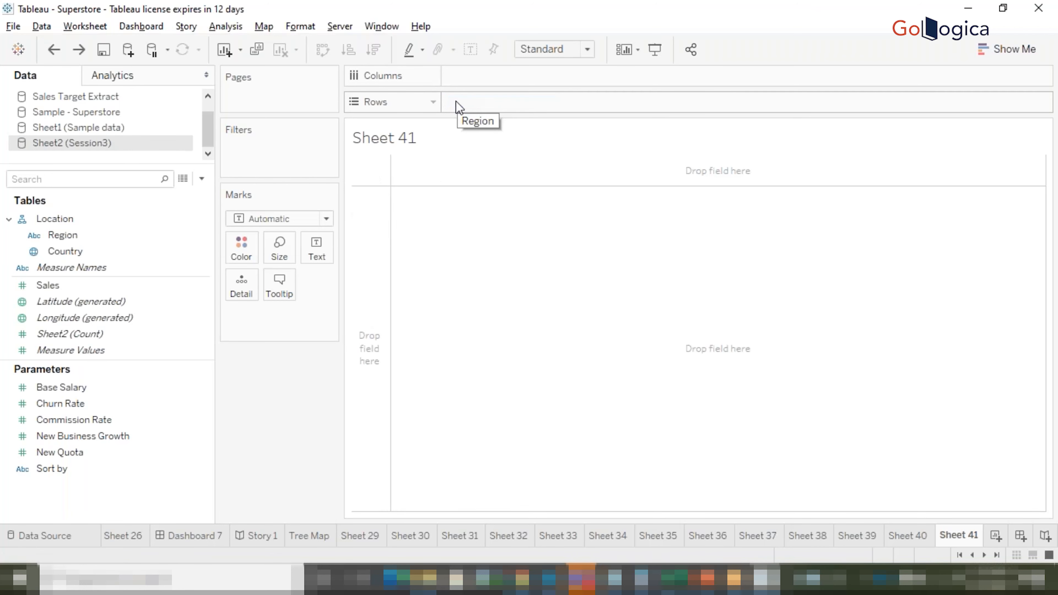
key("ctrl+z")
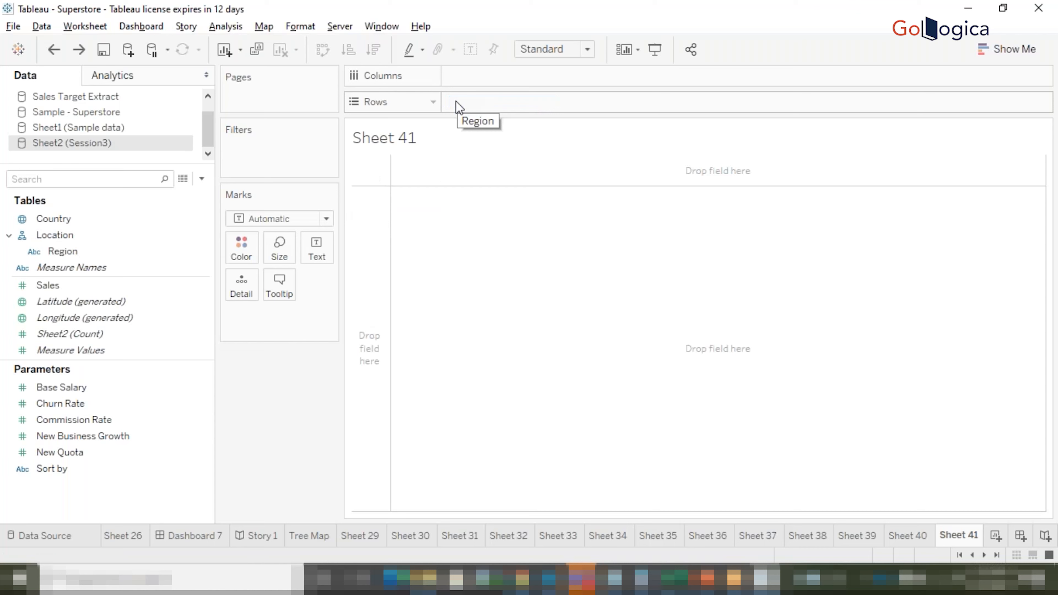
key("ctrl+z")
- Show the ungrouped Region and Country fields side by side on Rows, and take both off the sheet
left_click(78, 236)
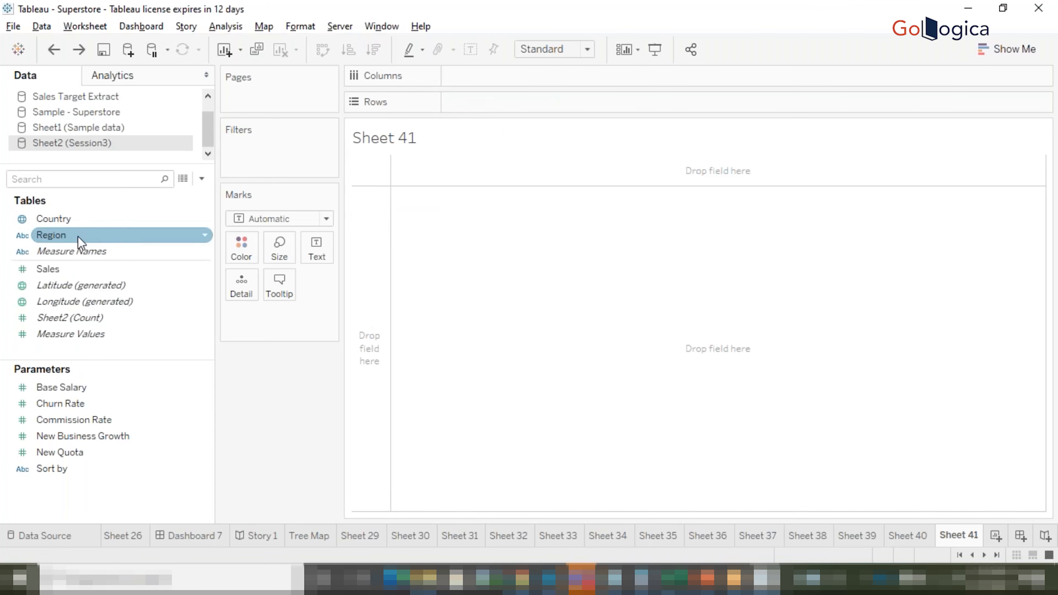
left_click_drag(78, 236, 462, 104)
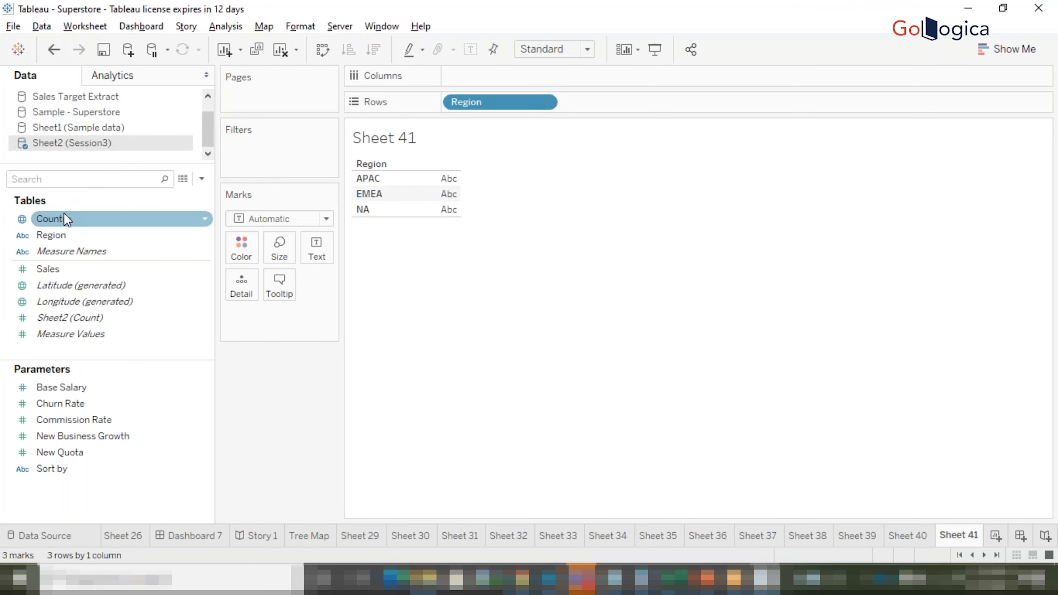
left_click_drag(62, 219, 631, 107)
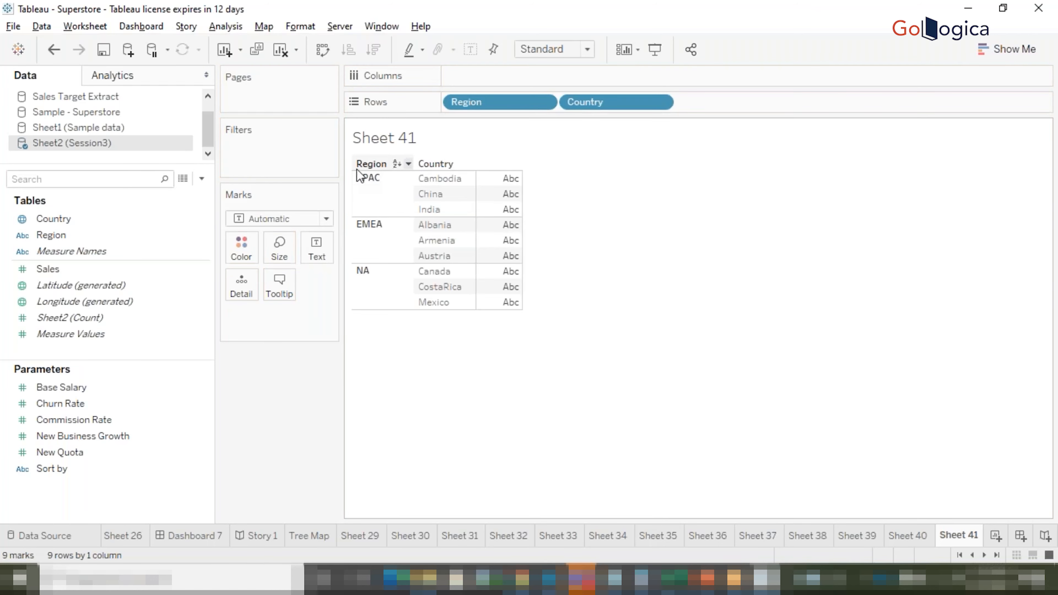
left_click_drag(596, 101, 683, 204)
left_click_drag(490, 101, 542, 316)
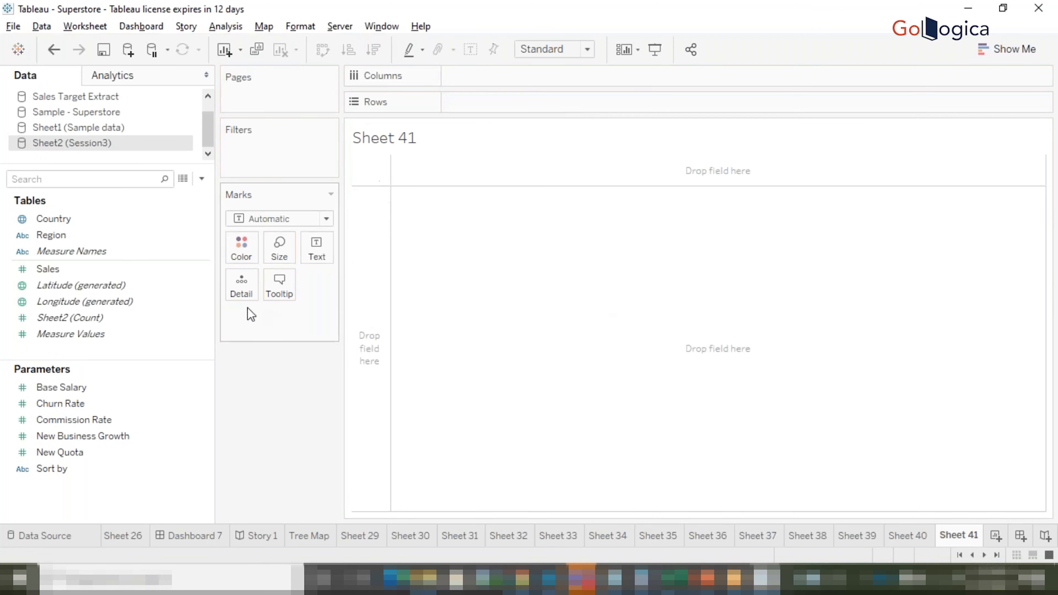
- Create a new hierarchy named Location from the Region field
left_click(64, 234)
right_click(65, 238)
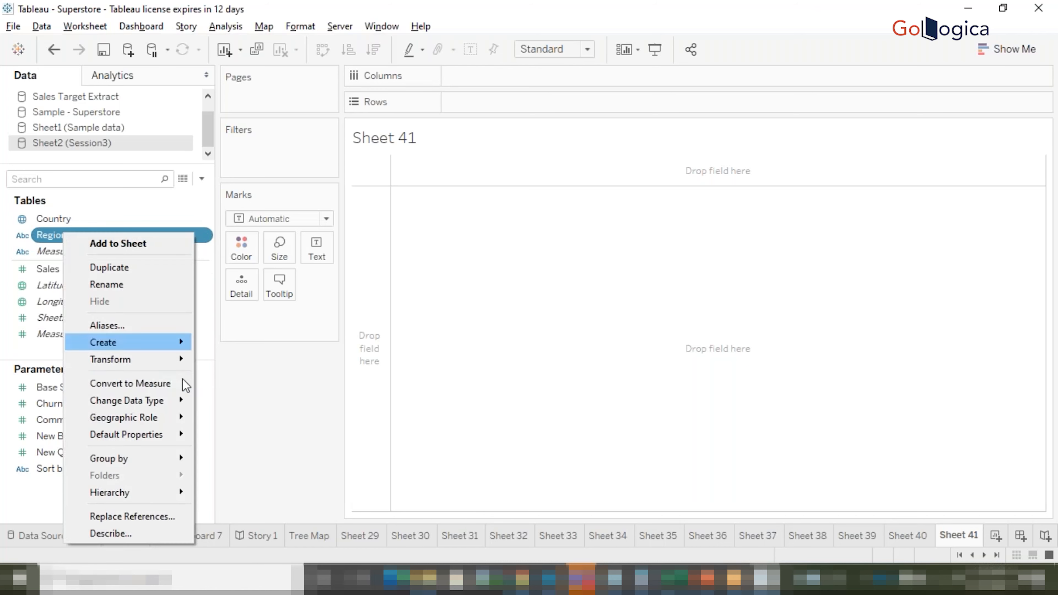
mouse_move(159, 495)
left_click(237, 496)
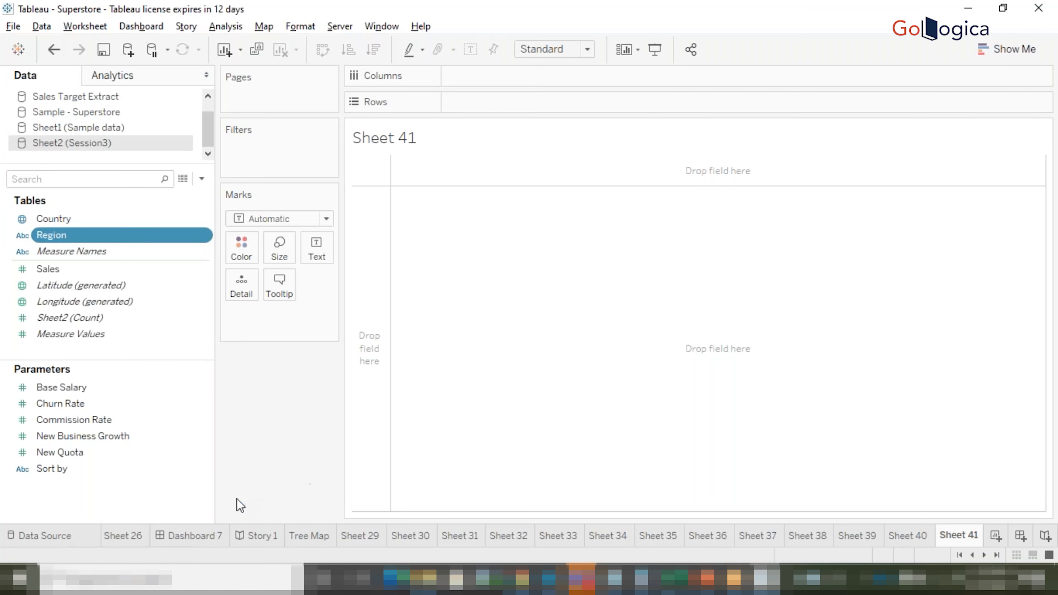
type("Lo")
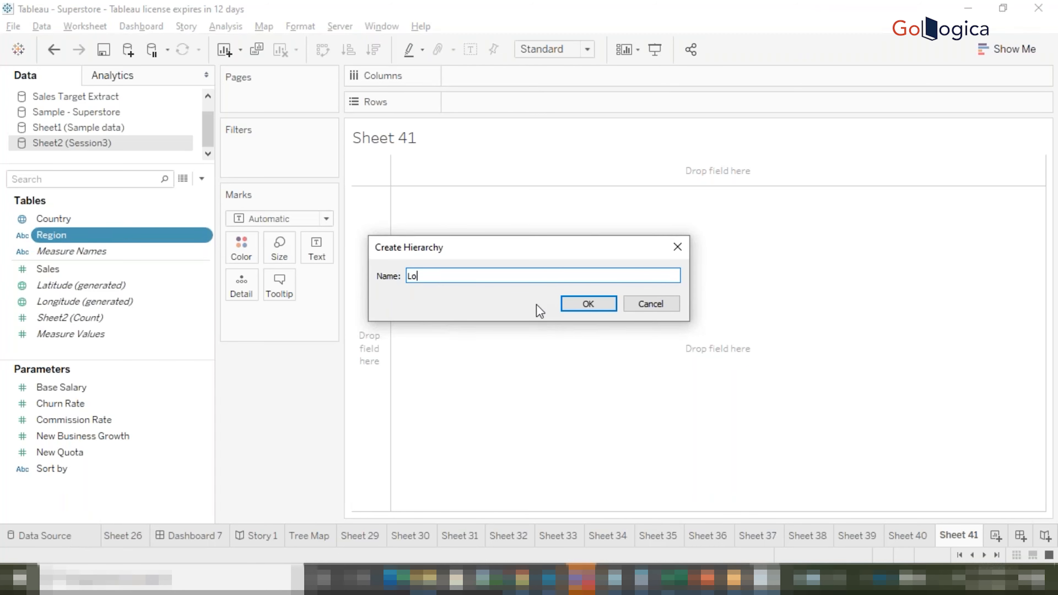
type("cation")
key("Return")
- Add Country below Region in the Location hierarchy, and test expanding and collapsing Region on Rows
left_click_drag(75, 220, 485, 104)
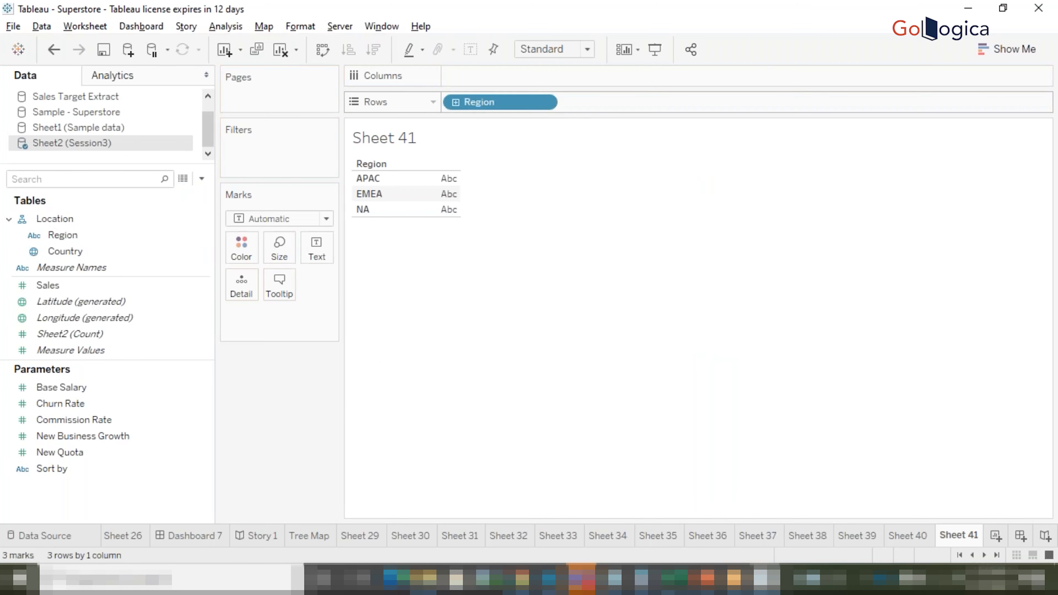
left_click(456, 102)
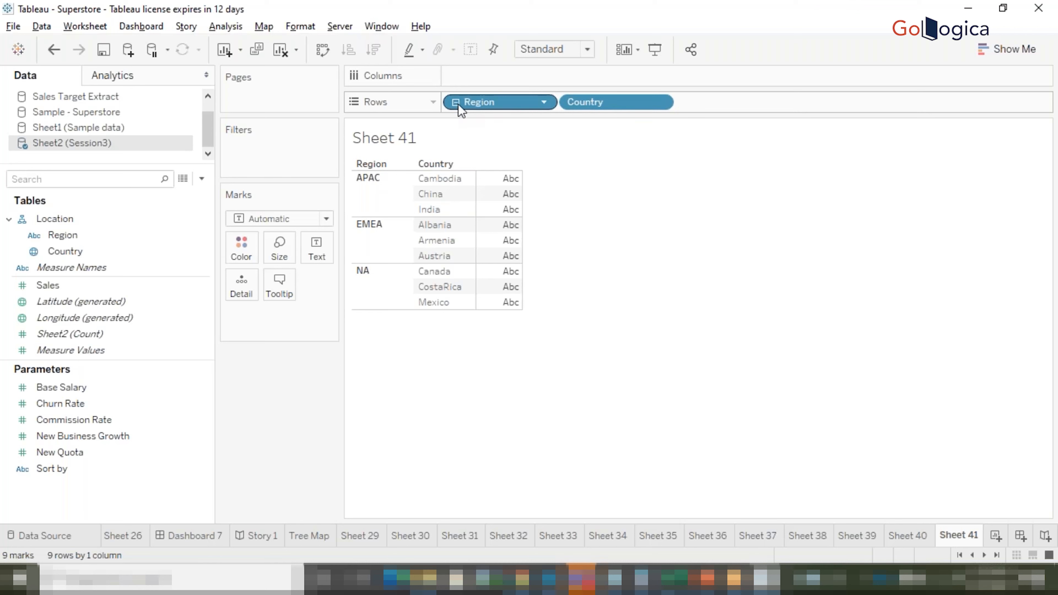
left_click(456, 103)
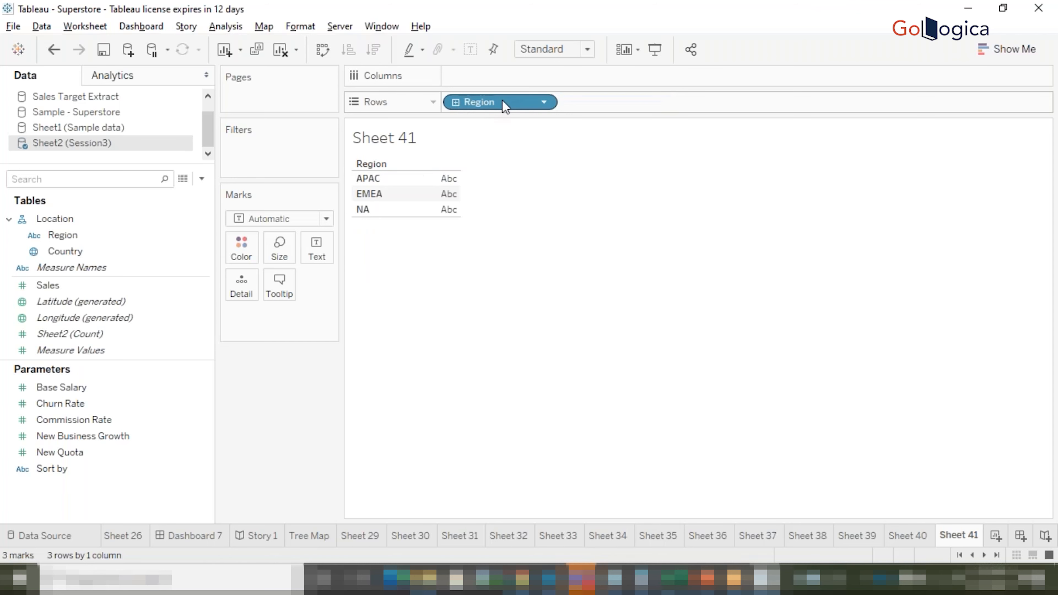
- Remove Region from Rows, and switch to the PowerPoint slide show to present the "Dimensions & Measures, Blue & Green" slide
left_click_drag(504, 104, 485, 284)
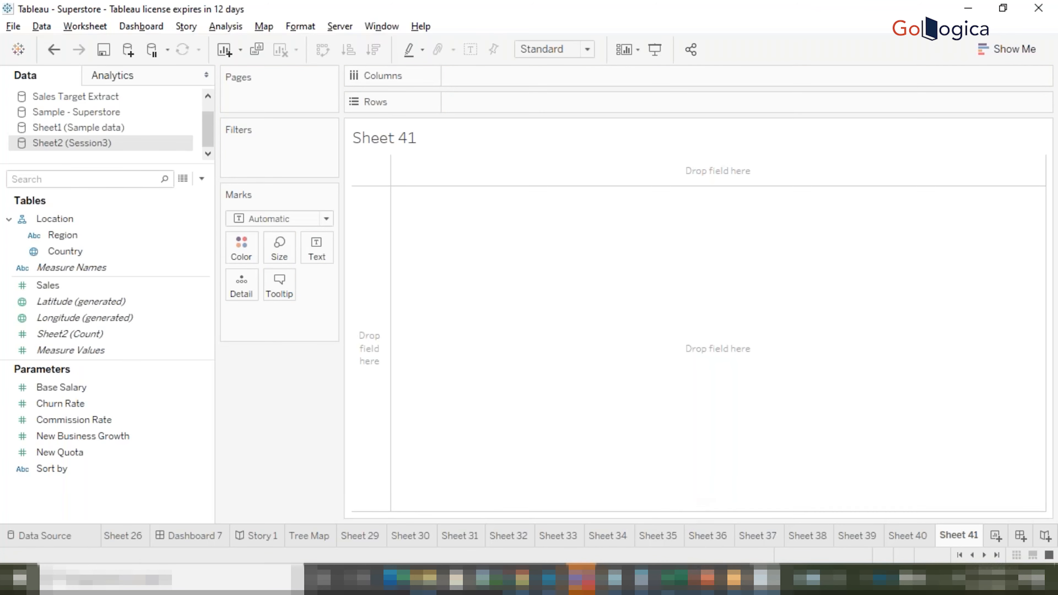
left_click(702, 580)
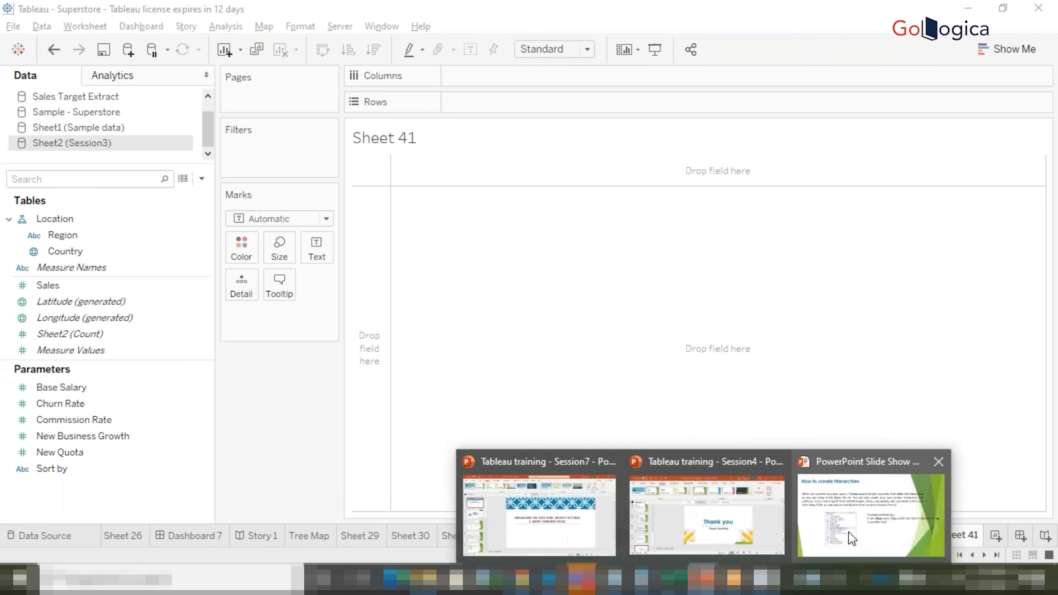
left_click(852, 539)
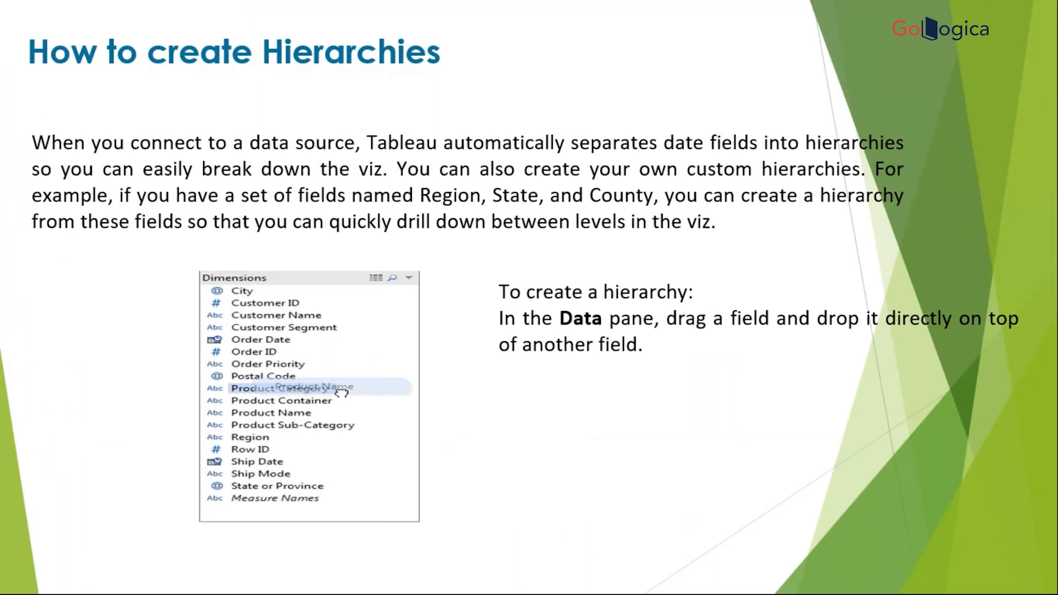
key("Right")
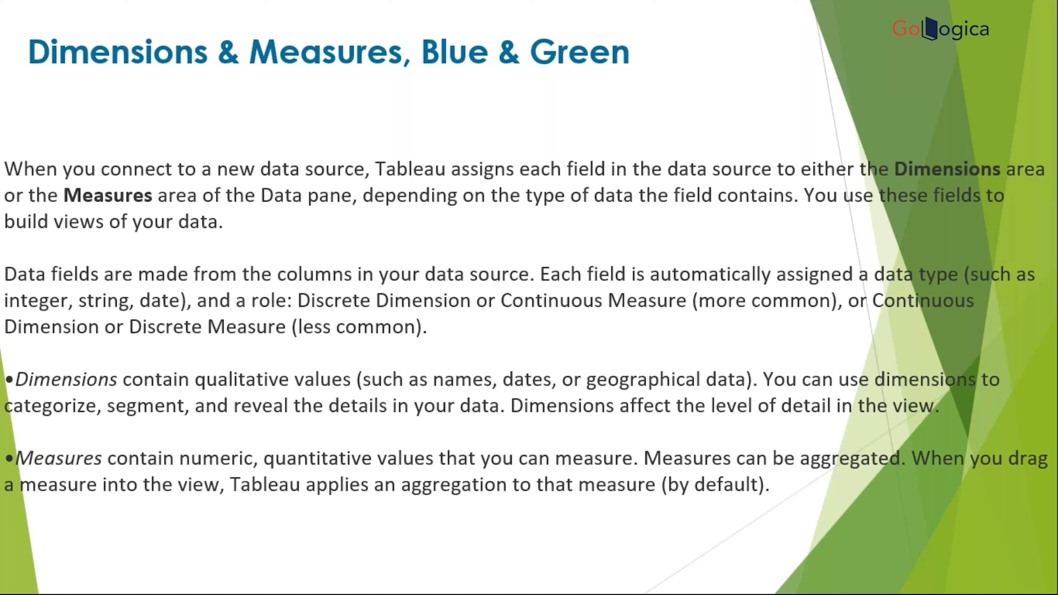
- Switch back to Tableau and place Region from the Location hierarchy on Rows
key("super")
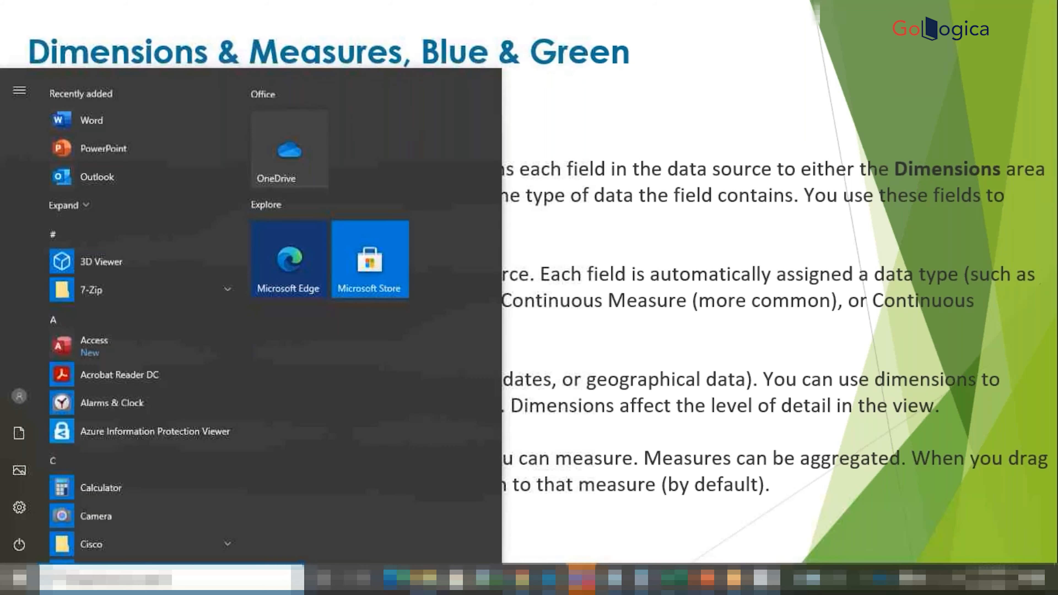
left_click(767, 579)
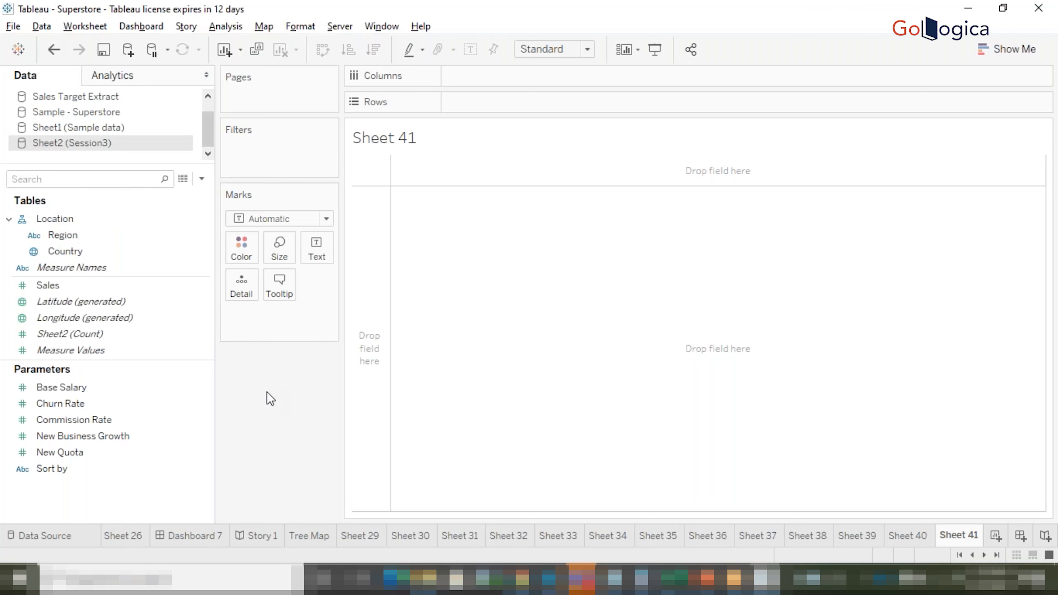
left_click_drag(66, 242, 457, 108)
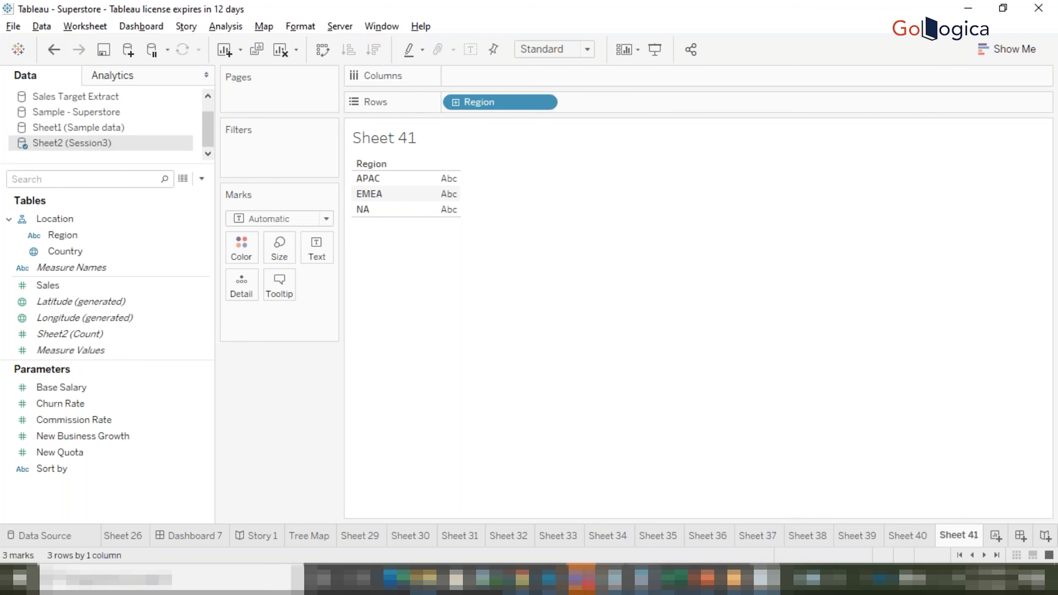
- Switch to the Notepad window with the KPI notes and add "Blue pill" below the last line, separated by a blank line
mouse_move(614, 580)
left_click(824, 513)
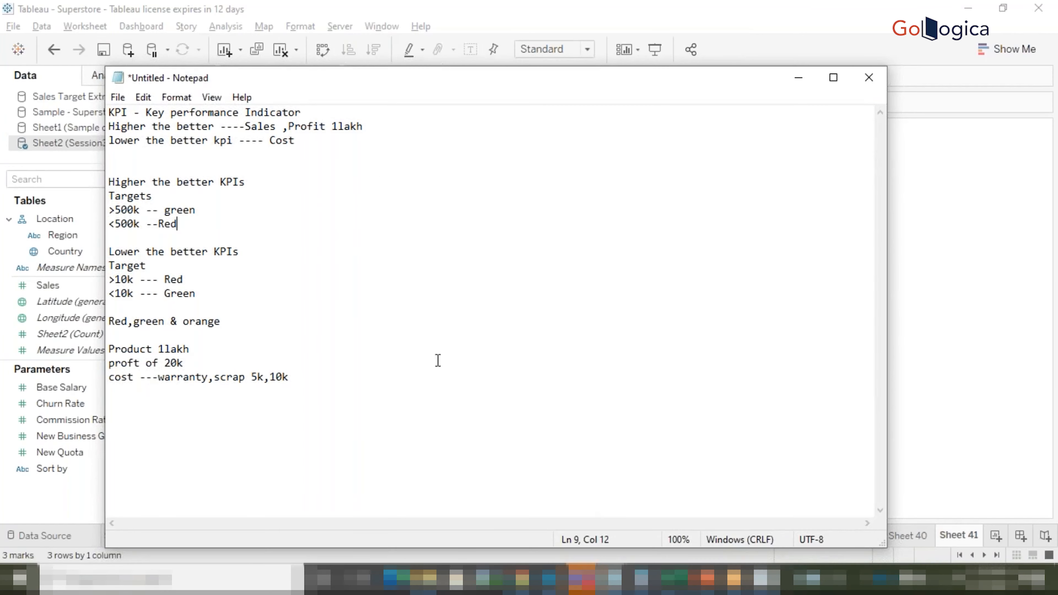
left_click(335, 360)
key("Up")
key("Down")
key("Down")
key("End")
key("Return")
key("Return")
type("Blue pill")
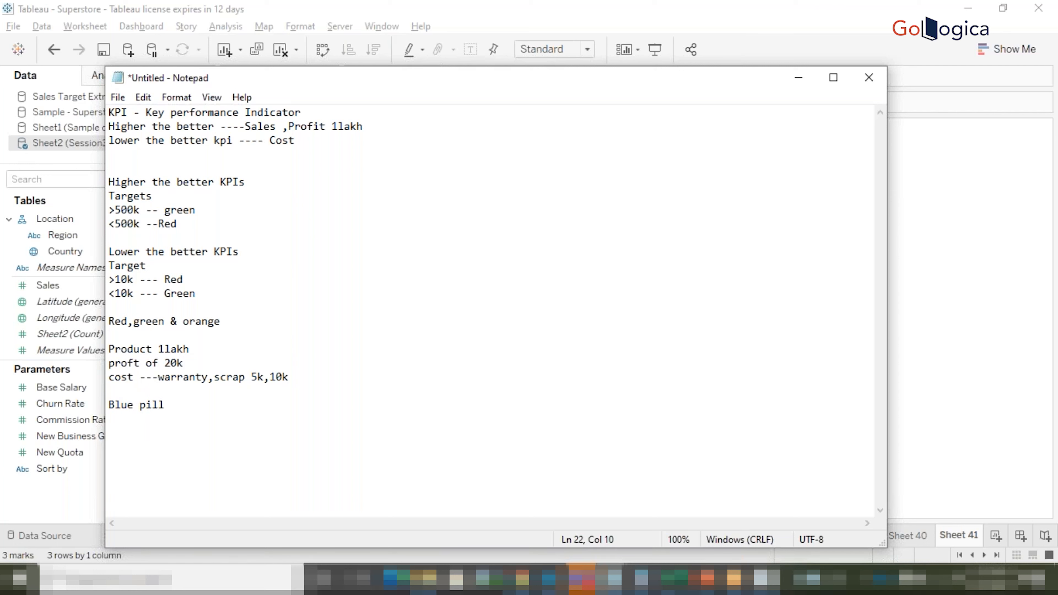
- Leave a blank line and add the note "Most of the dimensions will be in Blue color"
key("Return")
key("Return")
type("Dimen")
key("BackSpace")
key("BackSpace")
key("BackSpace")
key("BackSpace")
key("BackSpace")
type("Most of the dimensions ")
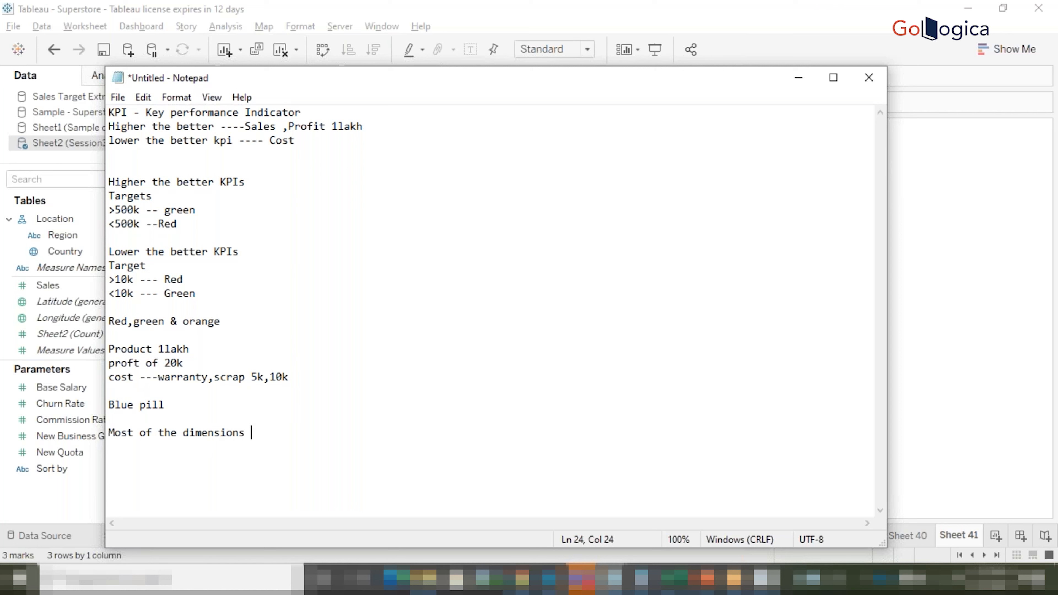
type("will be in Blue color")
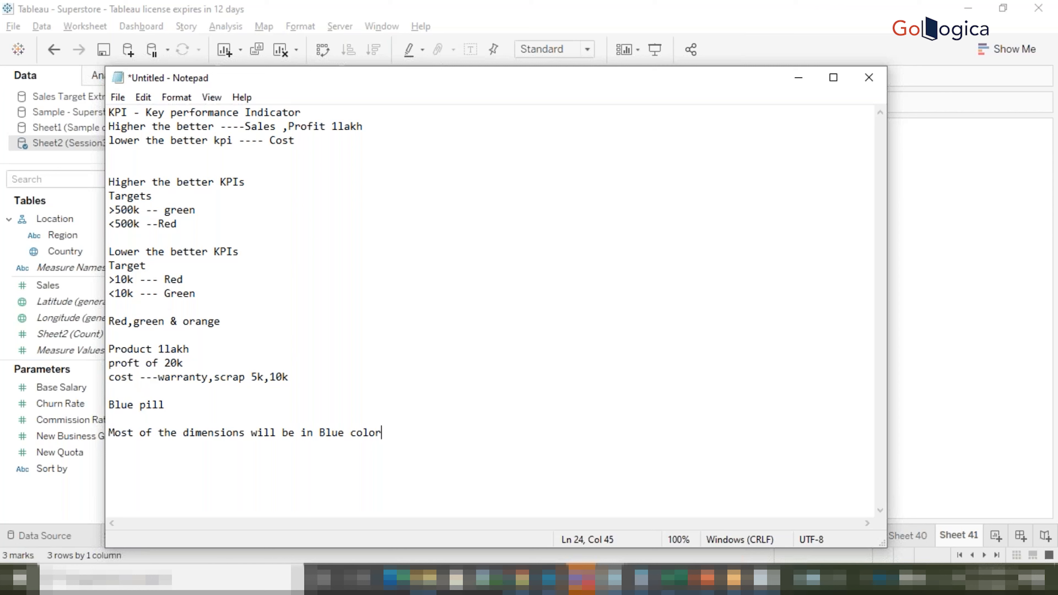
- Add the line "Most of the Measures will be in greeen color" directly below the dimensions note
key("Return")
type("Most of the Measur")
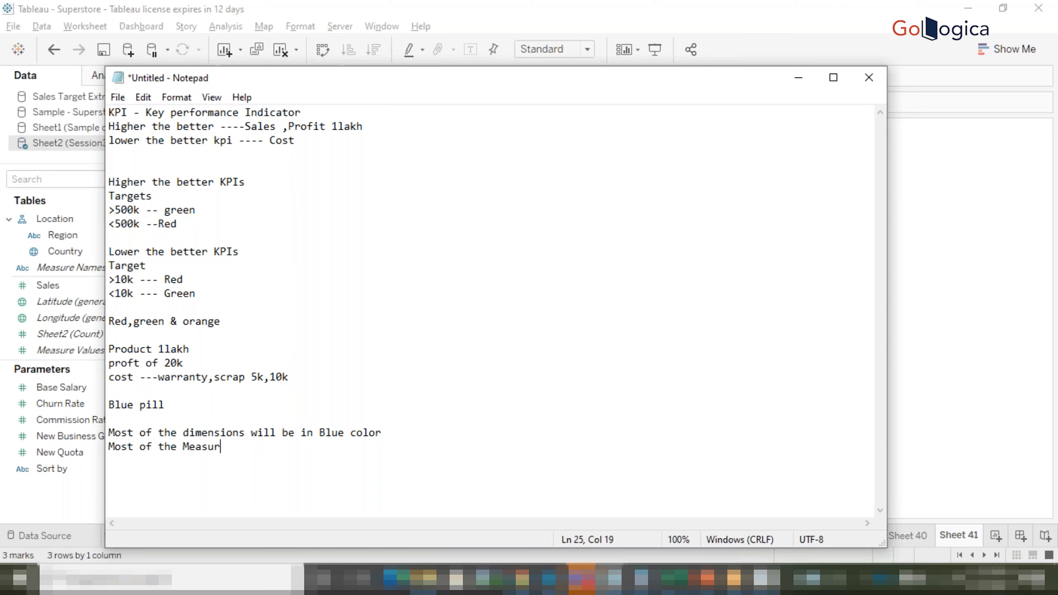
type("es will be in gre")
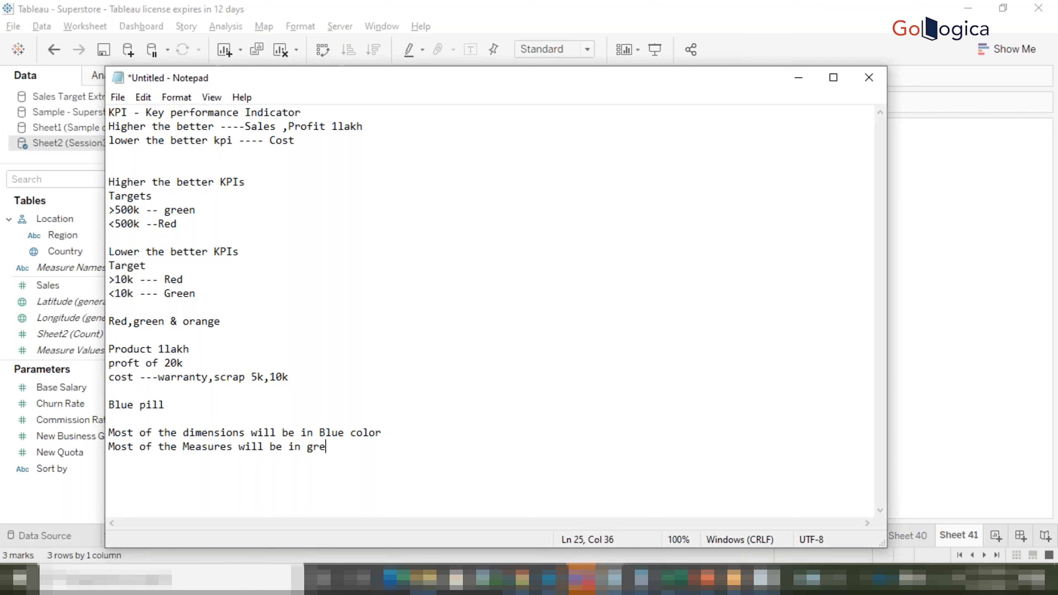
type("een color")
- Switch back to Tableau and replace Region on Rows with the Sales measure
left_click(947, 244)
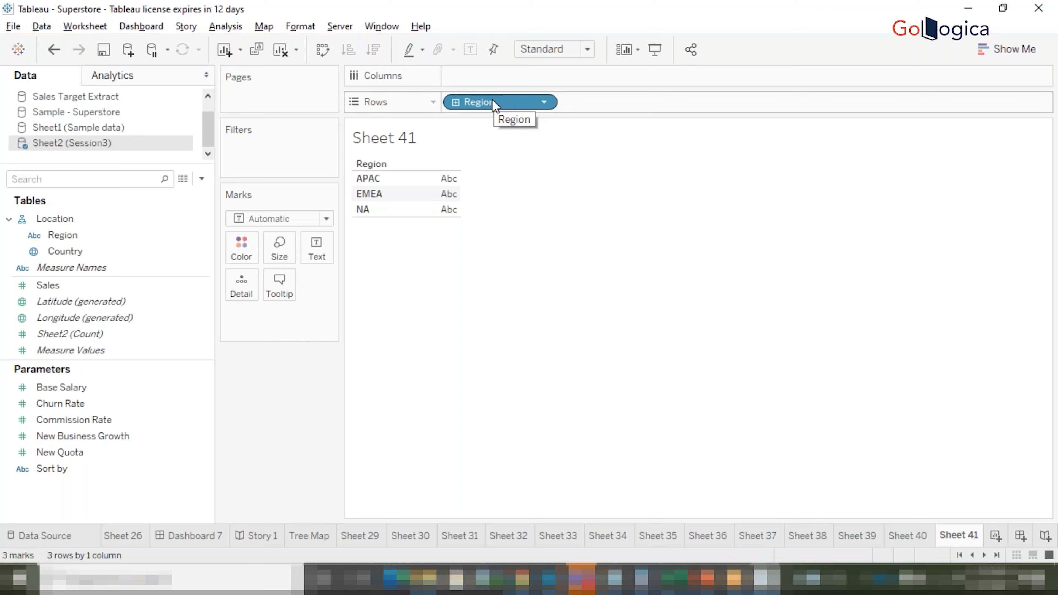
left_click_drag(491, 101, 234, 334)
mouse_move(88, 286)
left_mouse_down()
mouse_move(435, 144)
mouse_move(478, 105)
left_mouse_up()
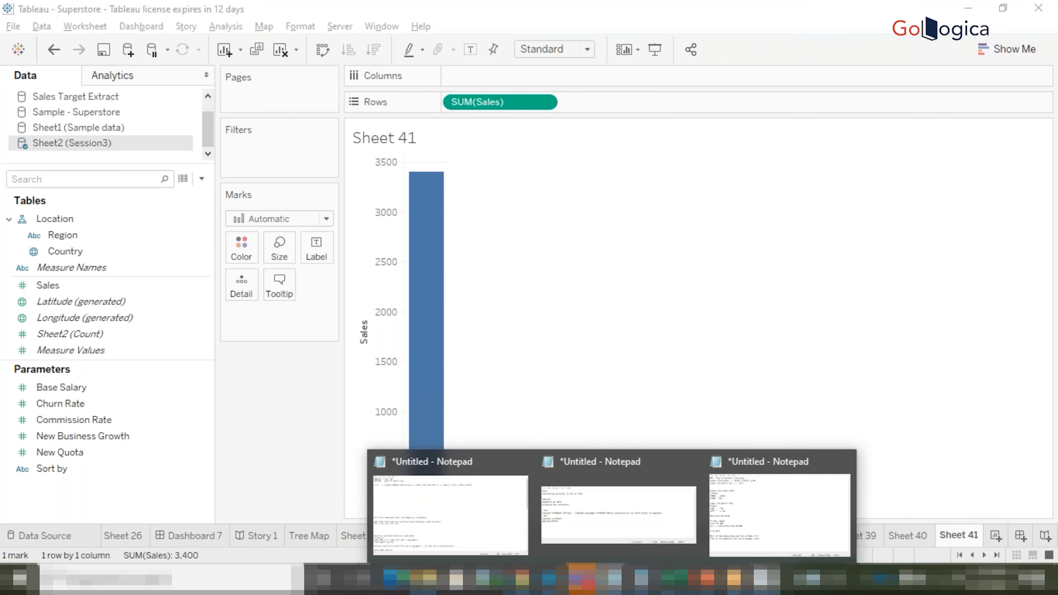
- In the Notepad KPI notes, add "dimensions can be in green color only in case of date dimension" after a blank line
left_click(768, 513)
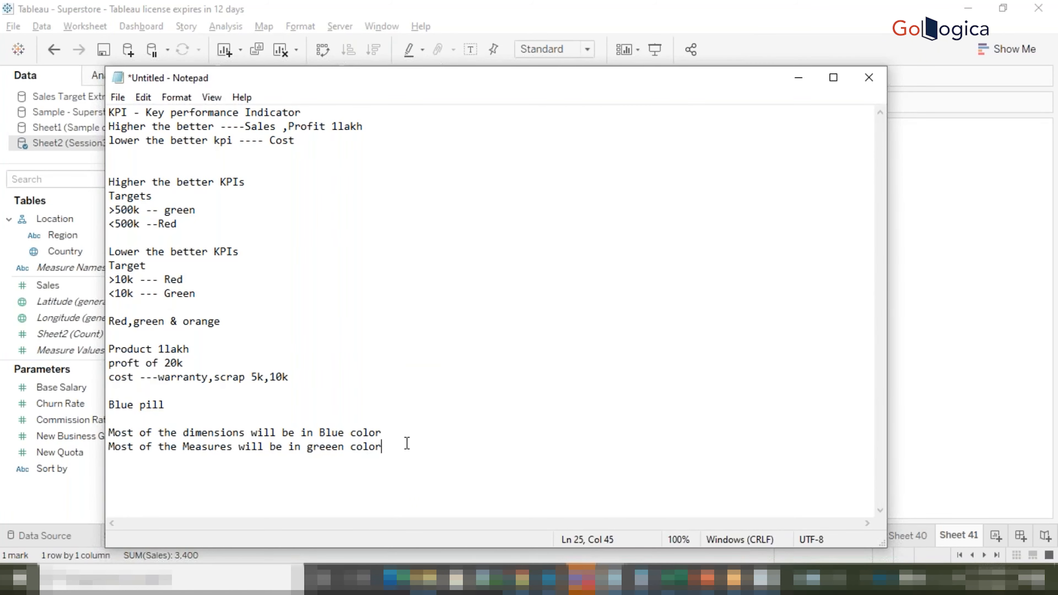
key("Return")
key("Return")
type("dimension")
key("BackSpace")
type("s can be ")
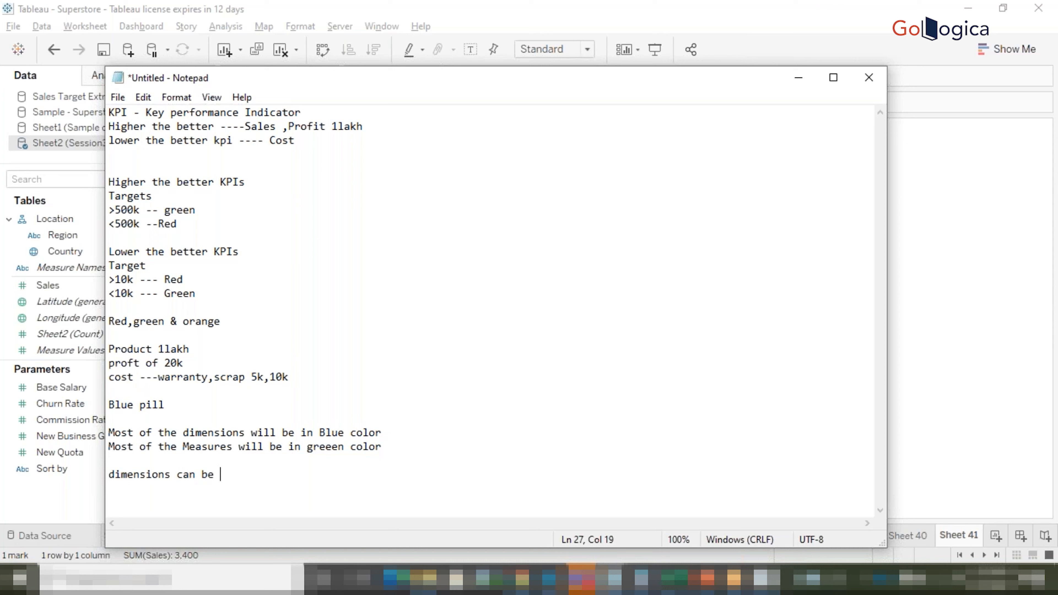
type("in green color only in case of ")
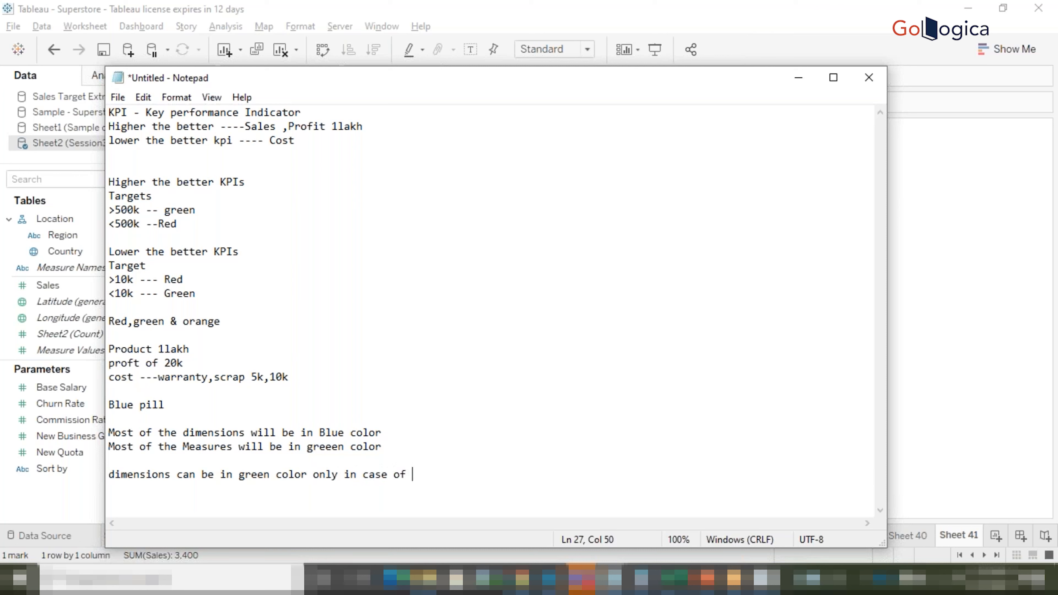
type("date dimension")
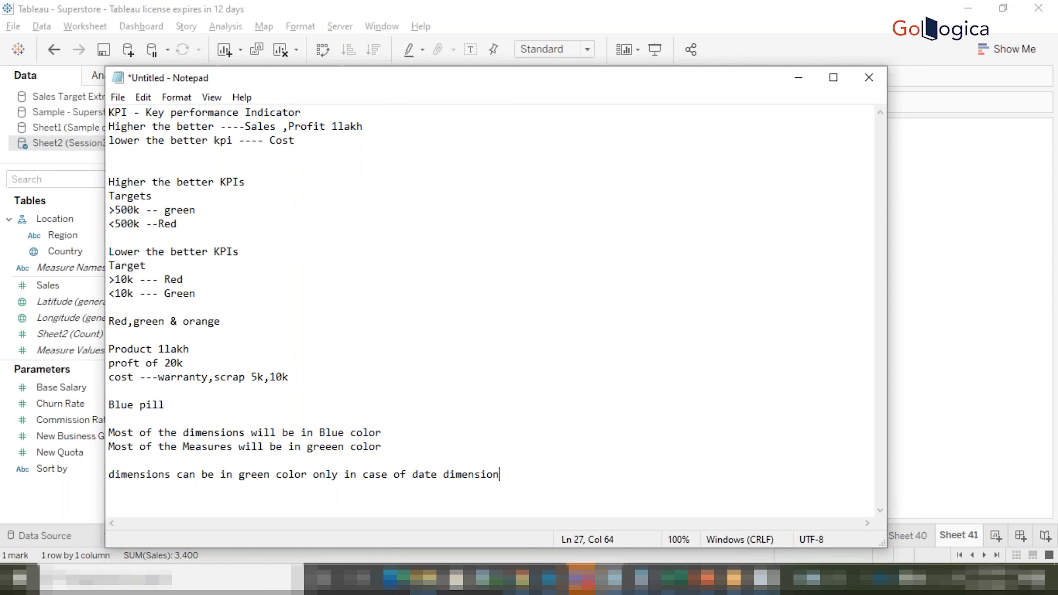
- Back in Tableau, clear Sales from Rows and place Date from the Sheet1 (Sample data) source there instead
left_click(989, 200)
left_click_drag(498, 104, 662, 221)
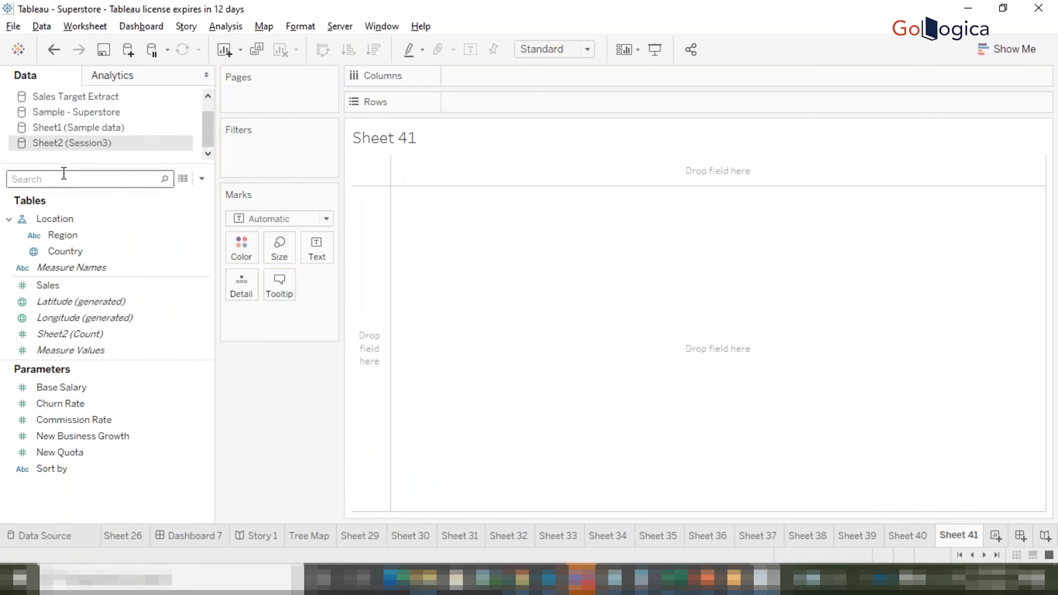
left_click(97, 122)
left_click_drag(47, 219, 464, 104)
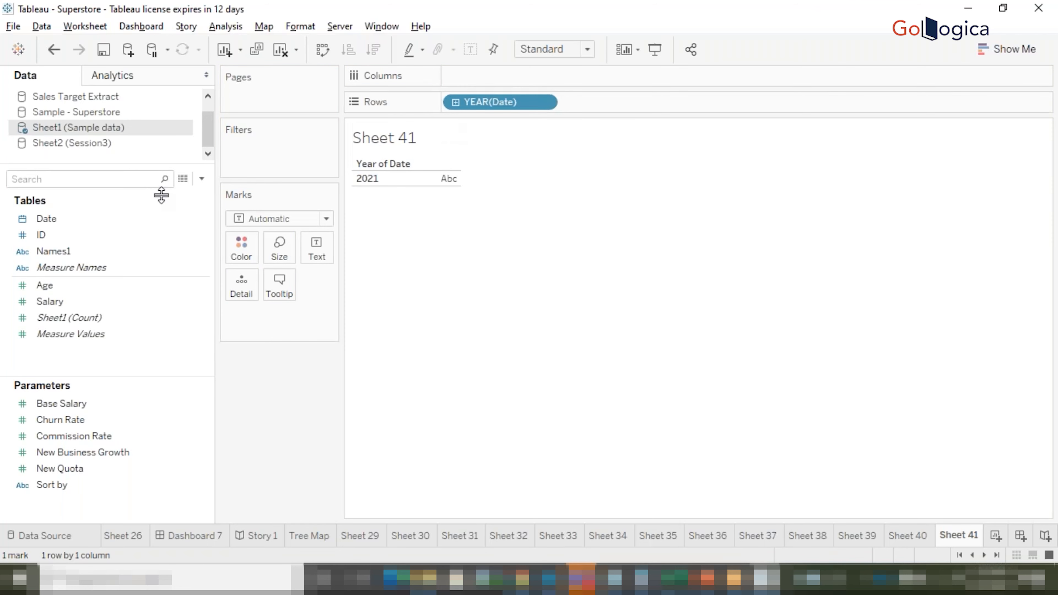
- Convert the Date field on Rows to continuous and change its date level to Month
right_click(499, 105)
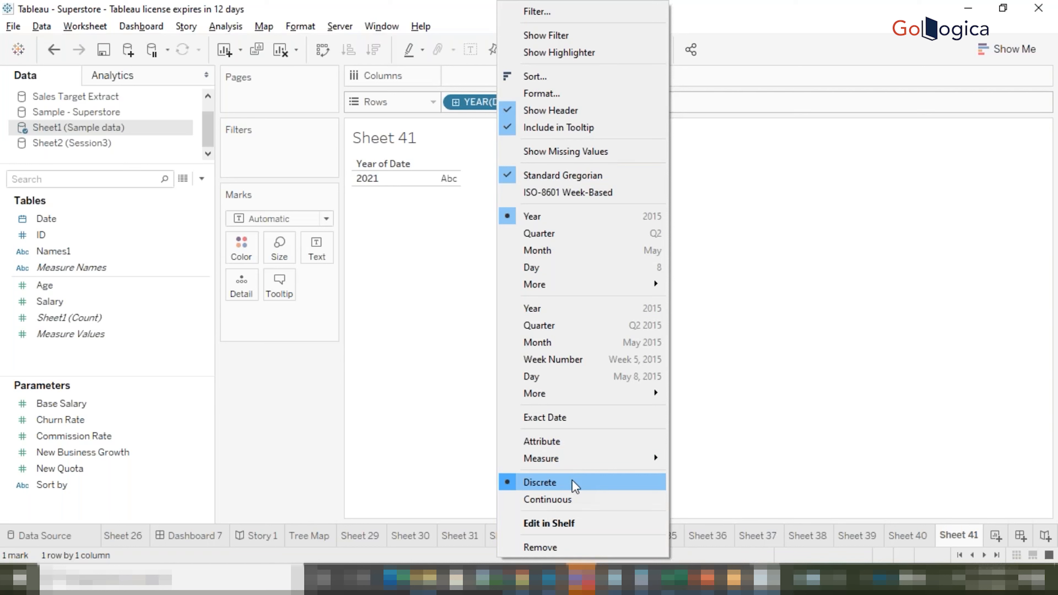
left_click(572, 504)
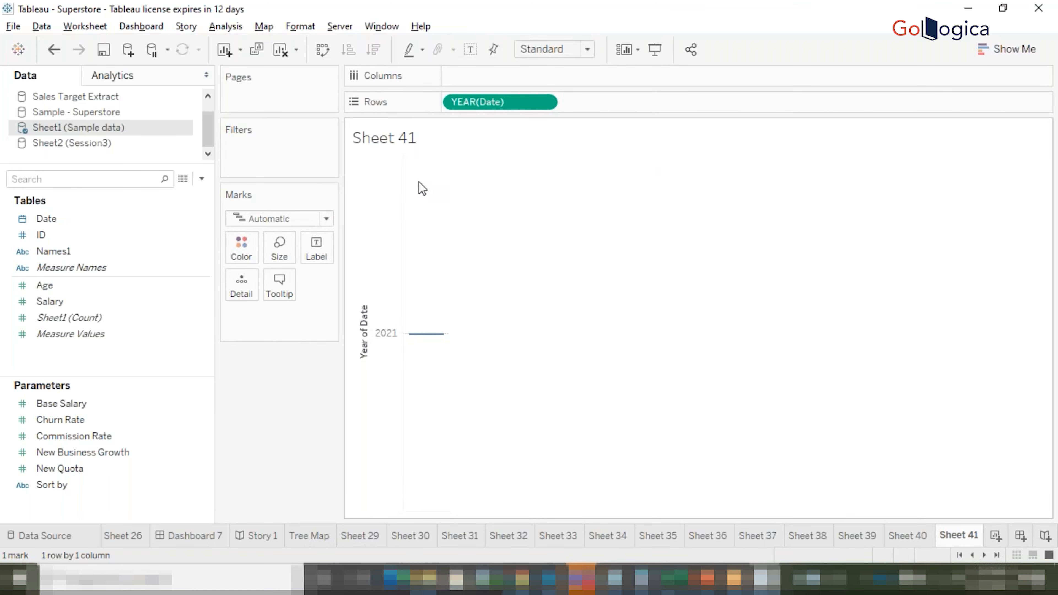
right_click(474, 104)
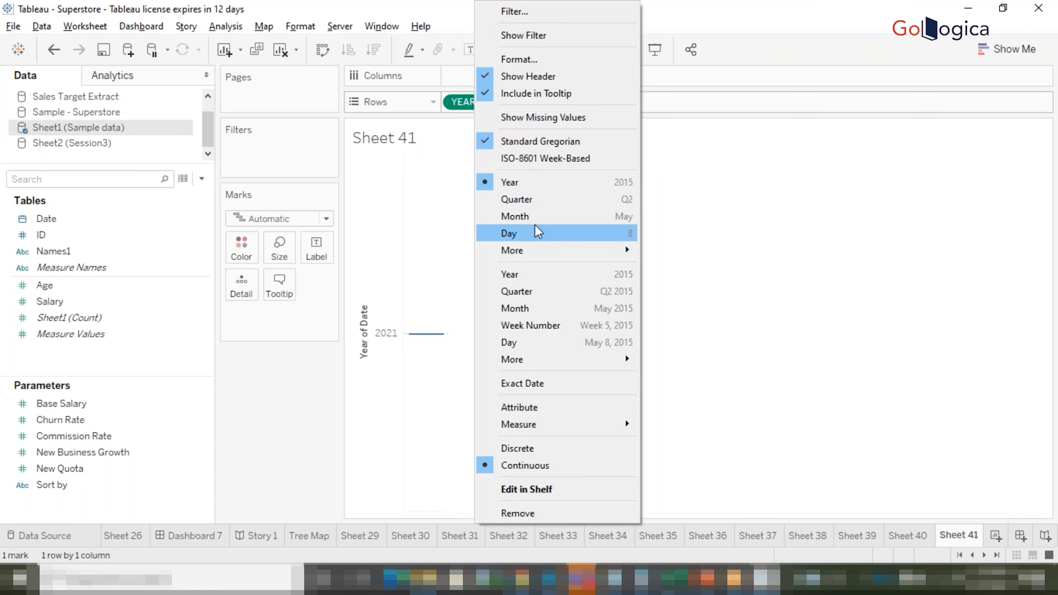
left_click(534, 217)
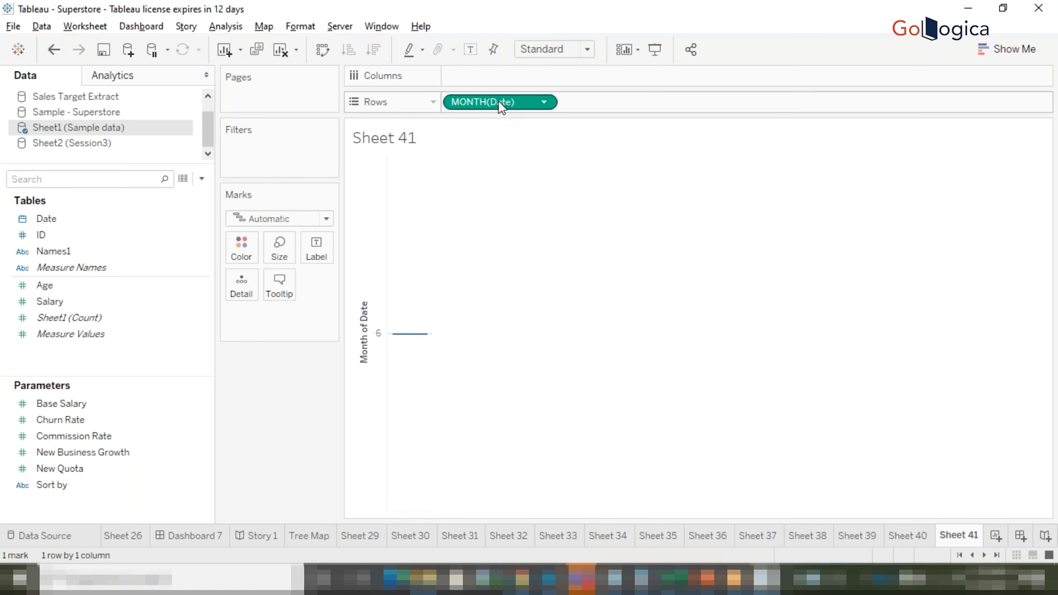
- Add Salary to the view and change the Date field's level on Rows to Day
double_click(57, 301)
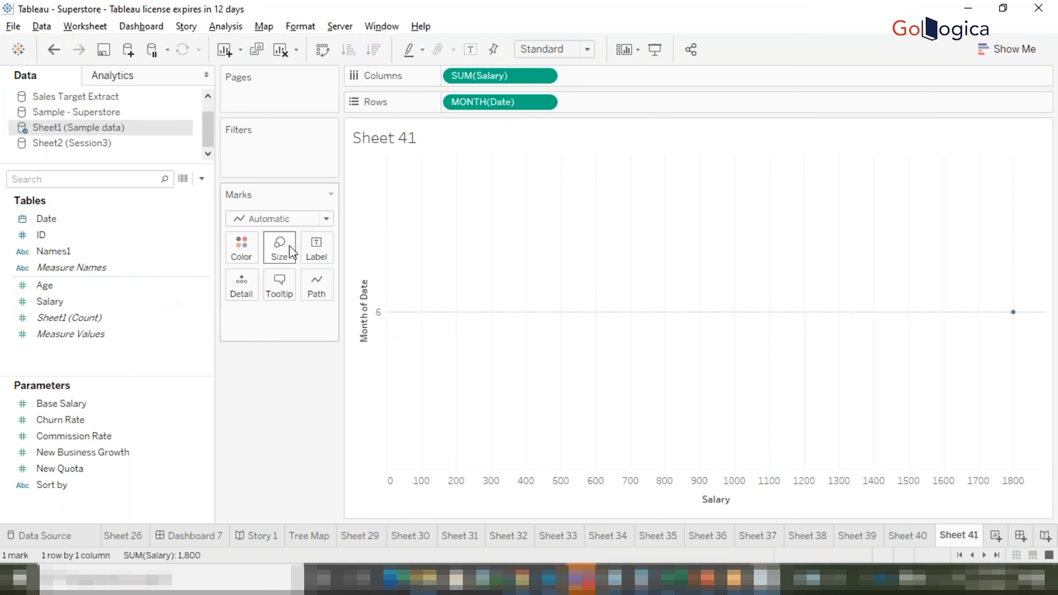
left_click(1014, 50)
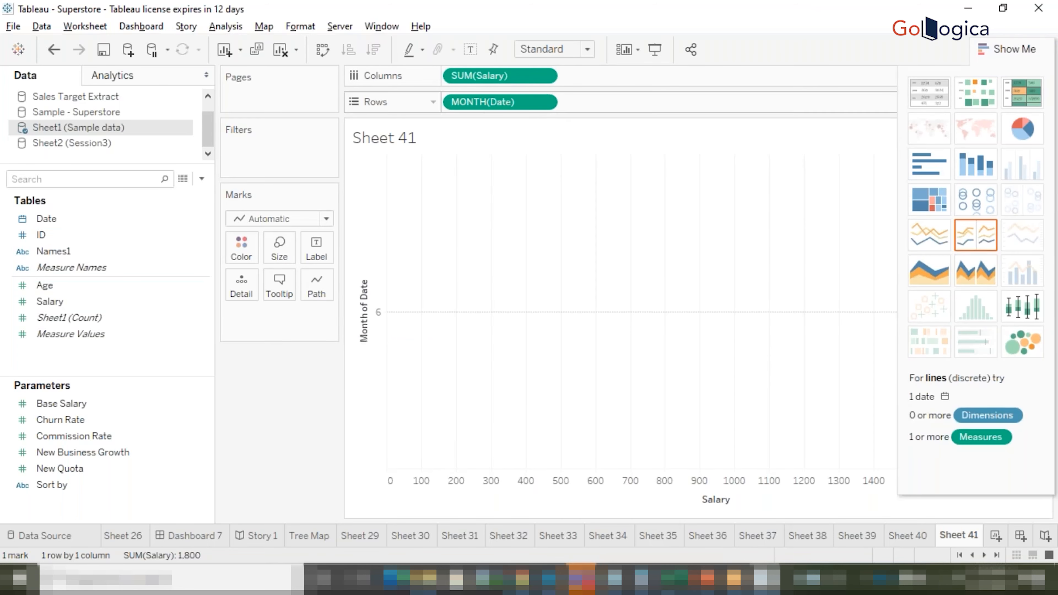
right_click(511, 104)
left_click(575, 234)
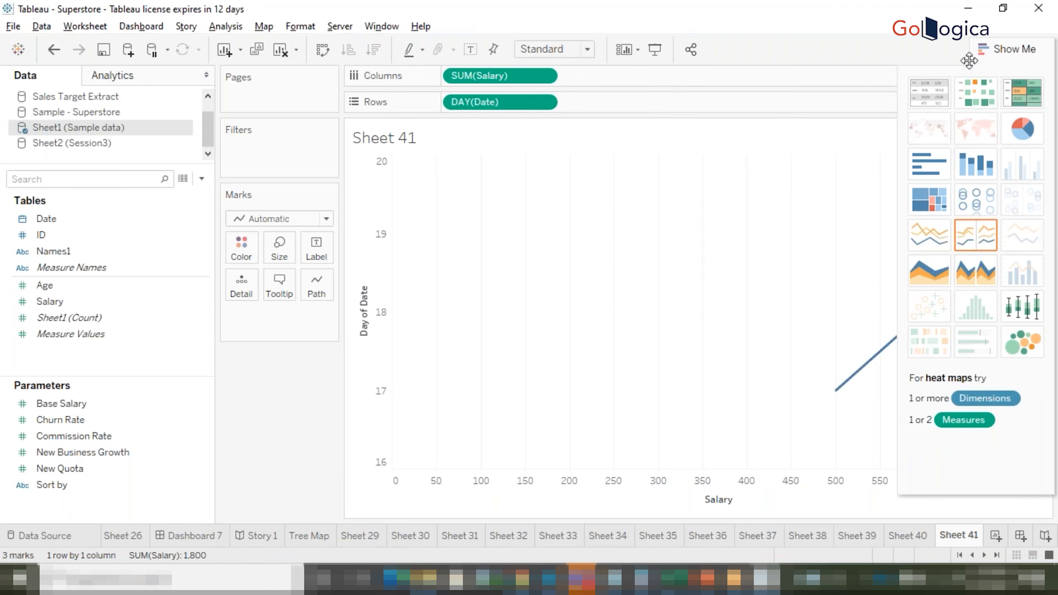
- Swap Rows and Columns, close the chart suggestions, and view the Date field's discrete and continuous options
key("ctrl+w")
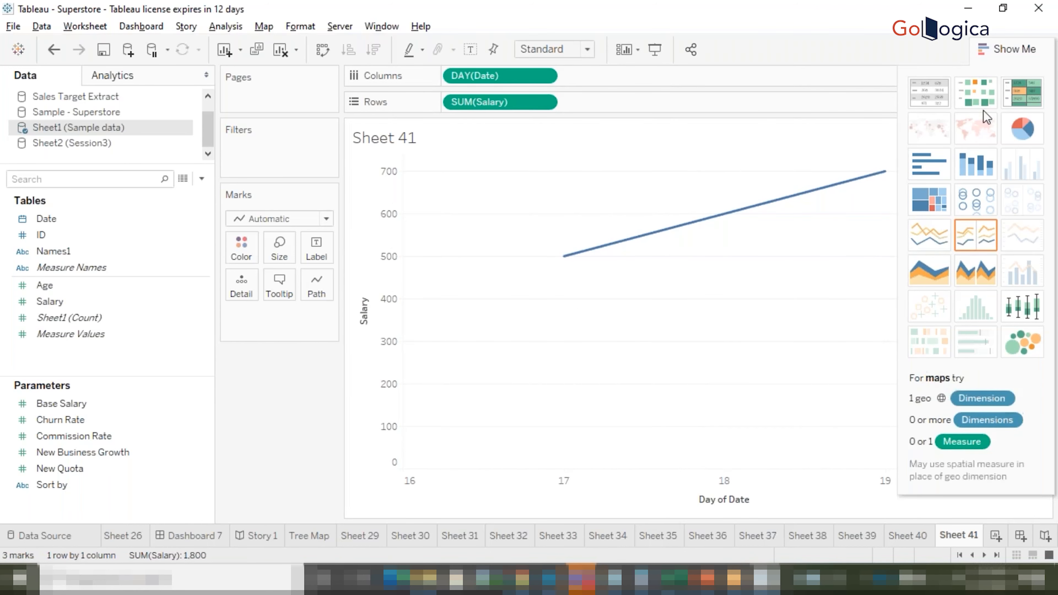
left_click(1014, 48)
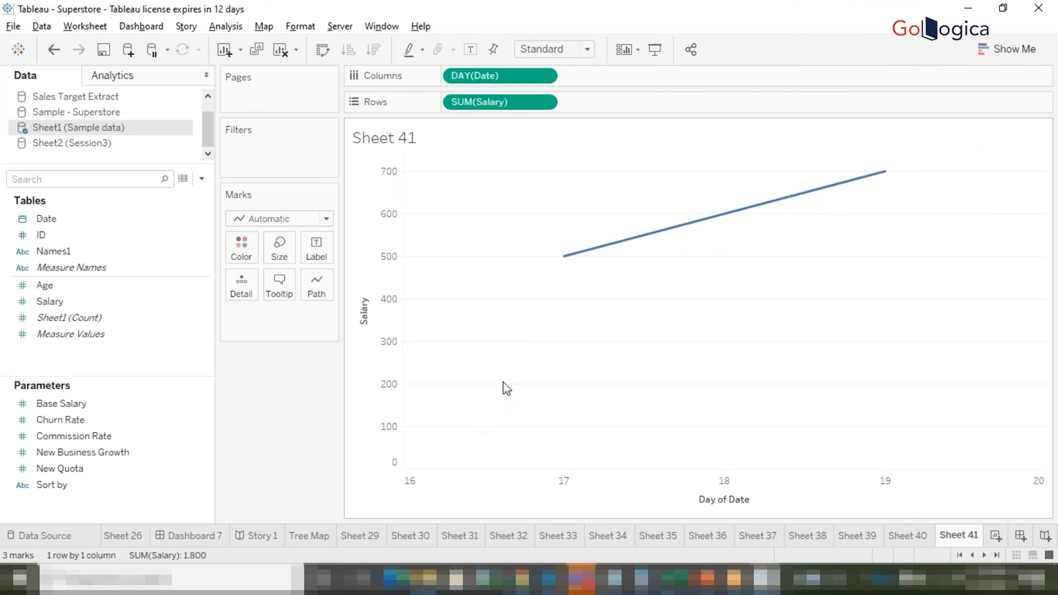
right_click(493, 77)
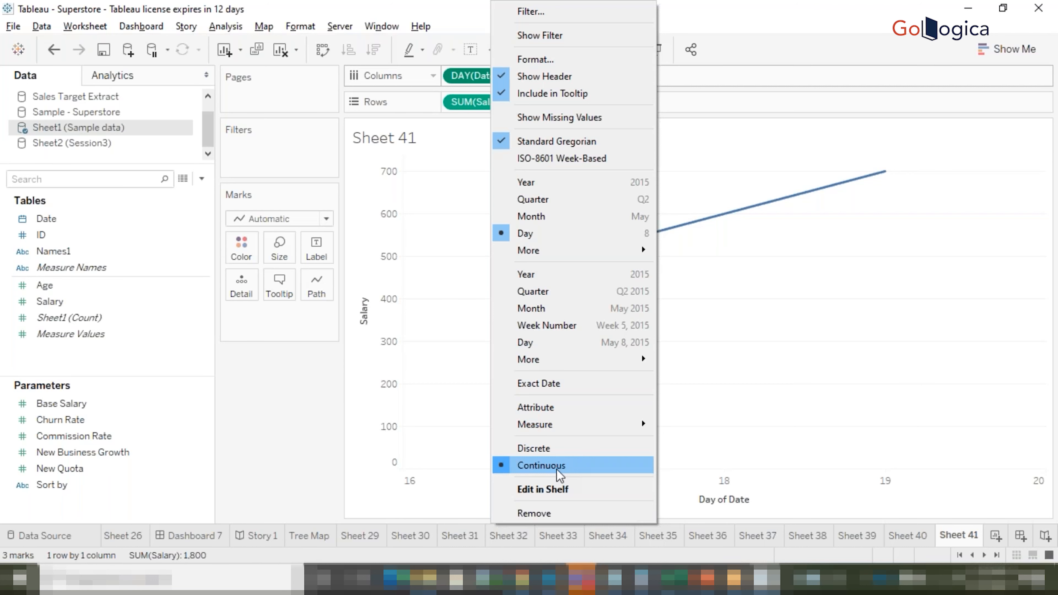
left_click(275, 404)
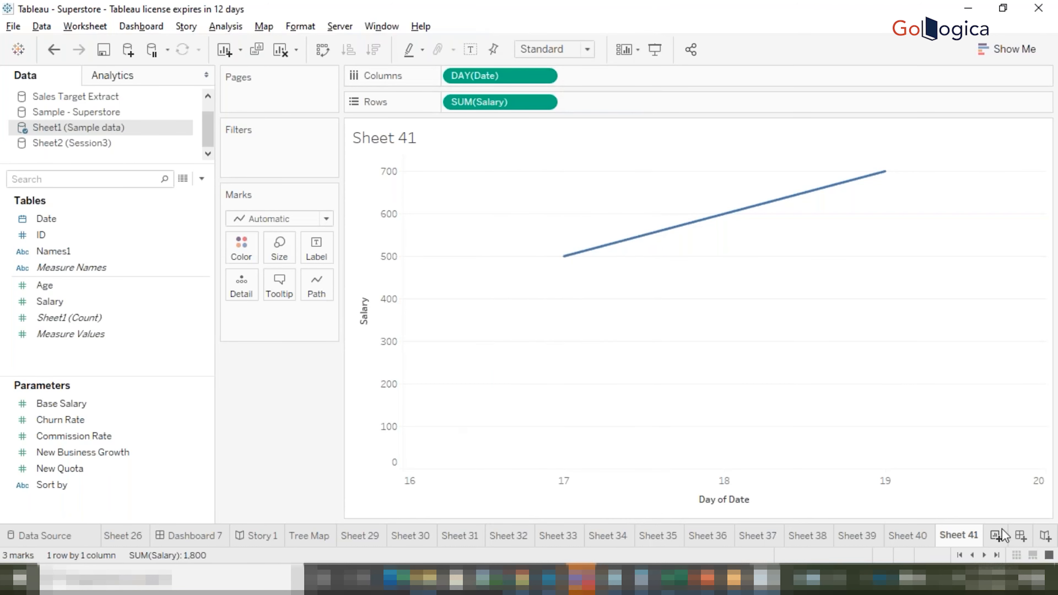
- Create a new worksheet and add Sales from the Sample - Superstore source to the view
left_click(995, 535)
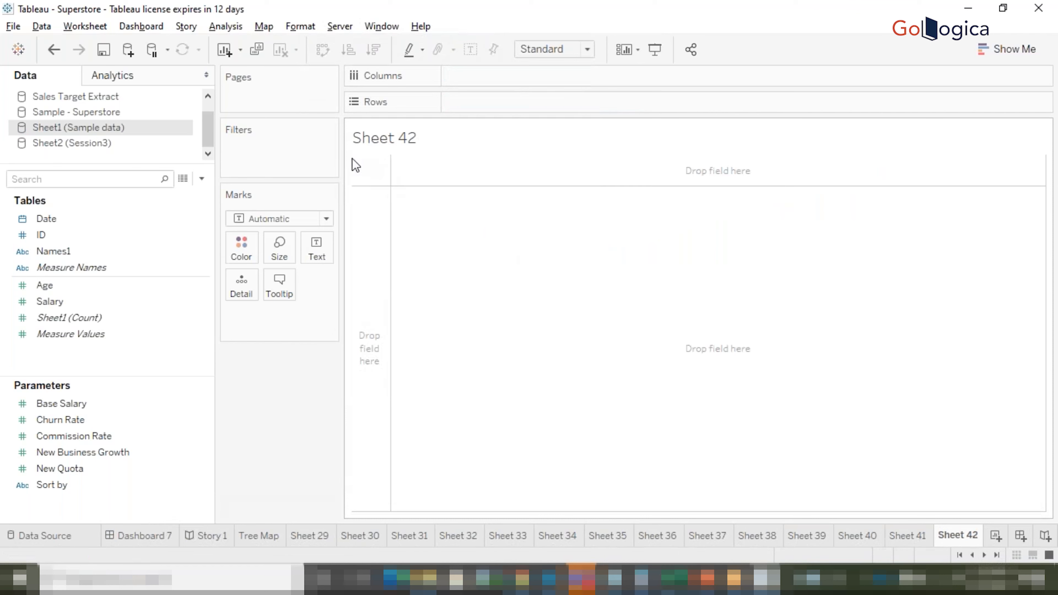
left_click(107, 112)
left_click(72, 180)
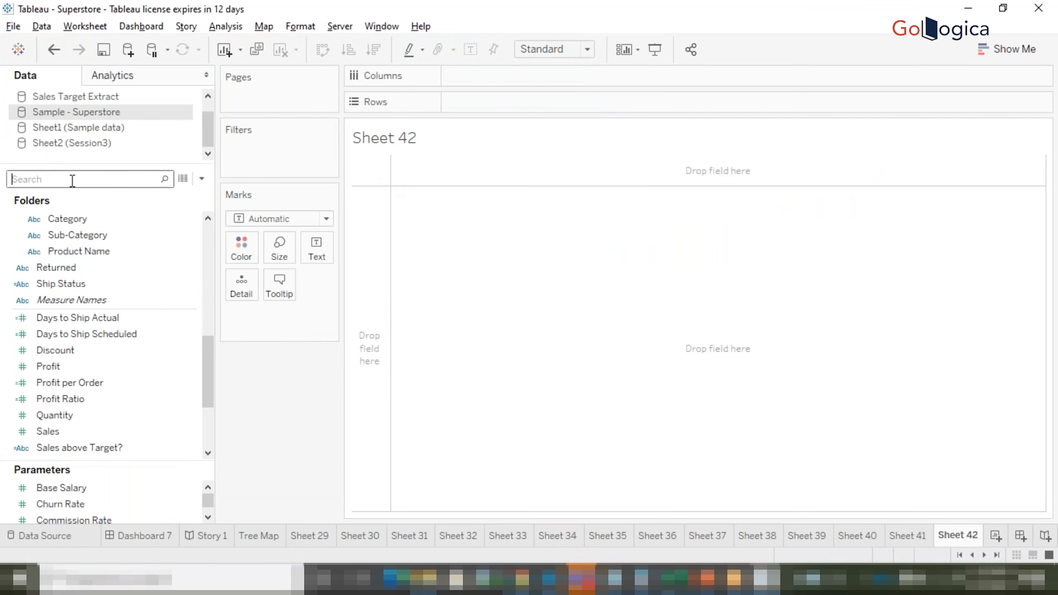
type("sal")
left_click(50, 229)
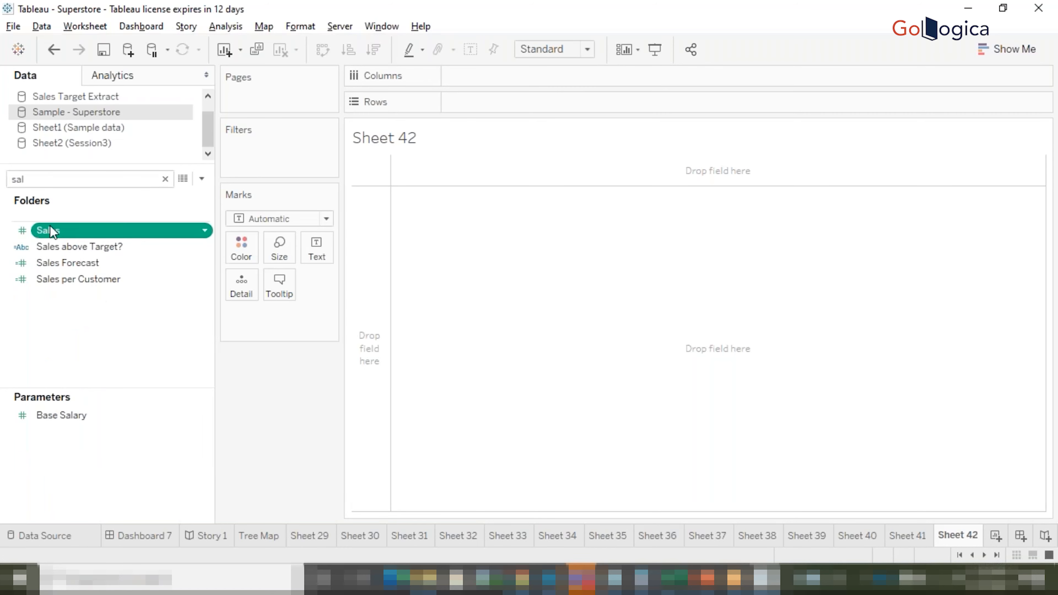
double_click(50, 231)
- Search the Sample - Superstore fields for "dat" and add Order Date to the view
left_click(70, 175)
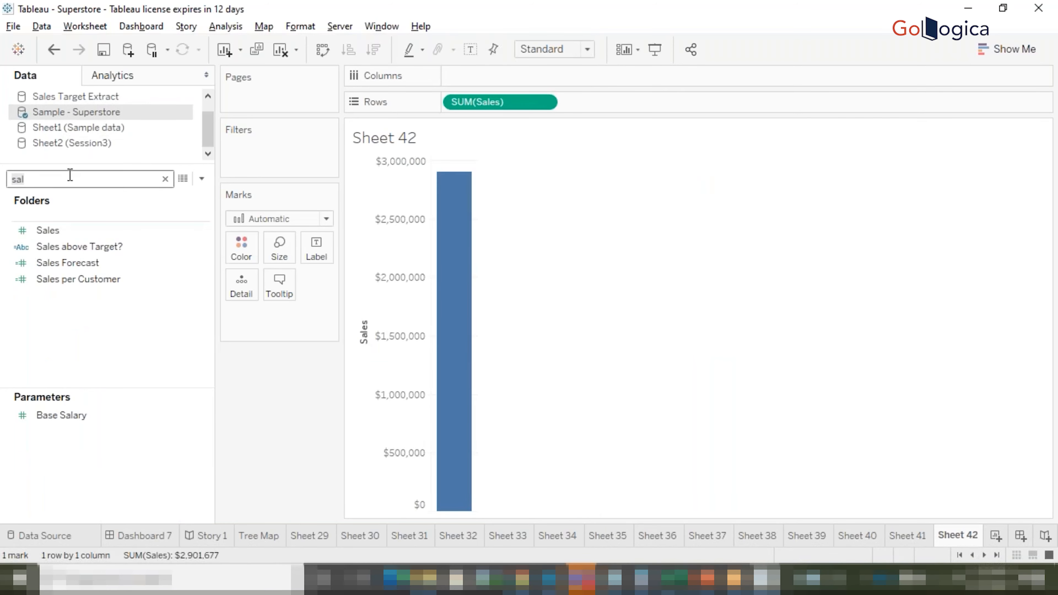
type("dat")
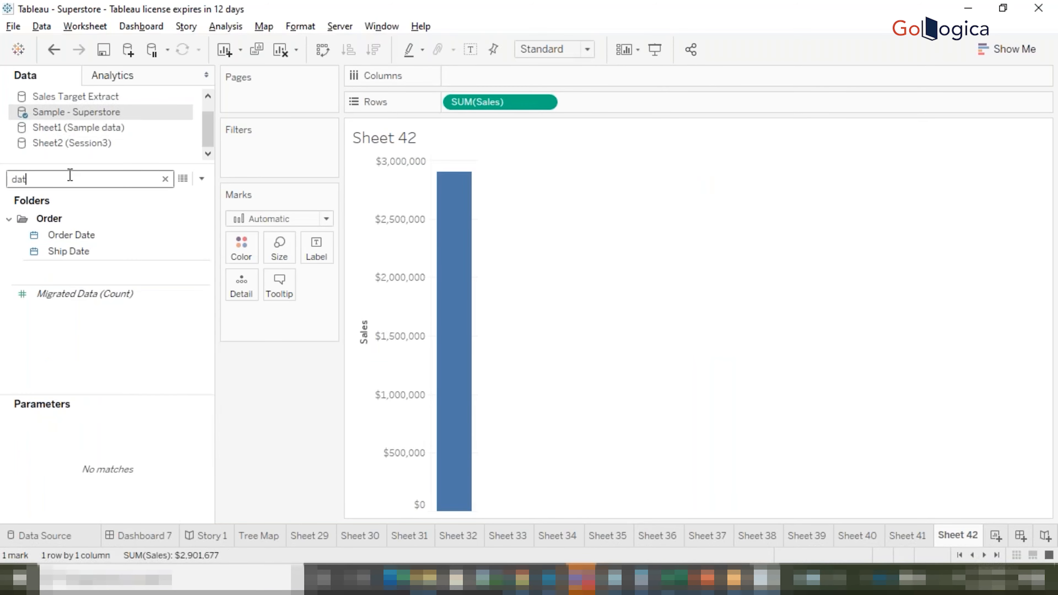
double_click(82, 228)
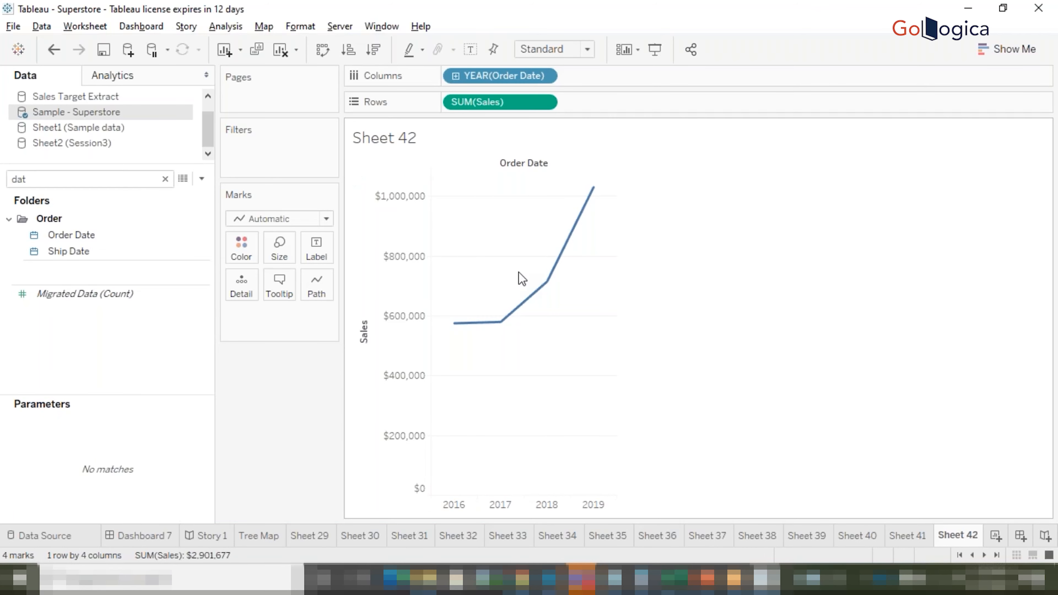
- Change Order Date on Columns to the discrete Month level, followed by the continuous Month level
right_click(489, 79)
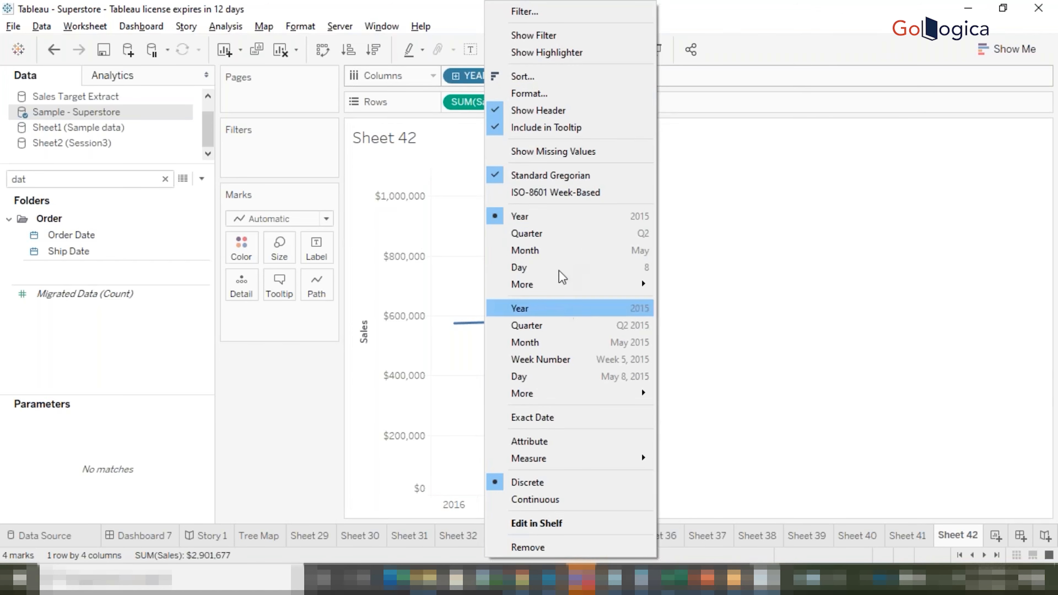
left_click(558, 251)
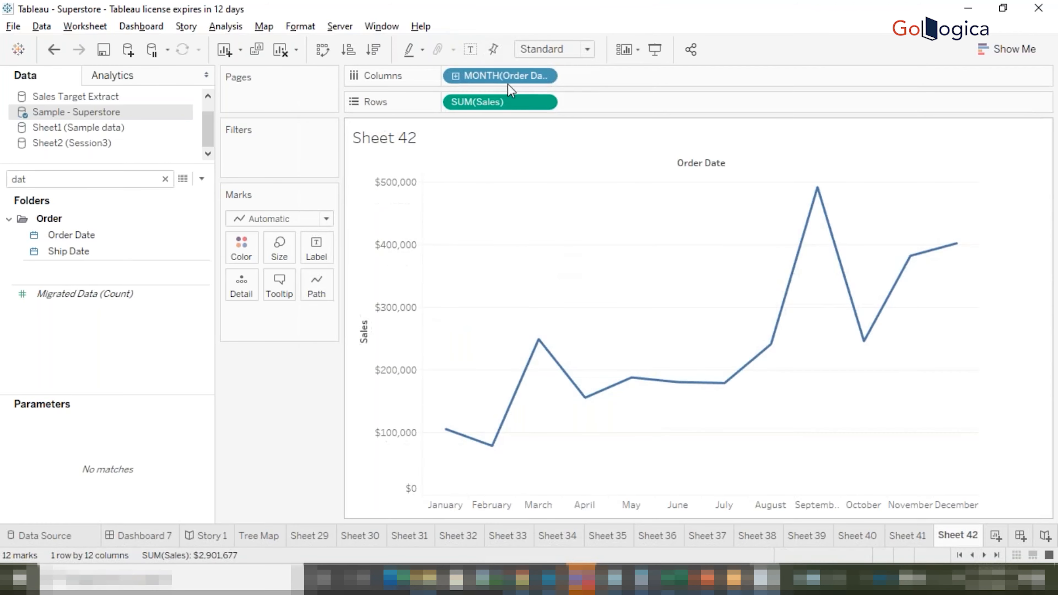
right_click(492, 77)
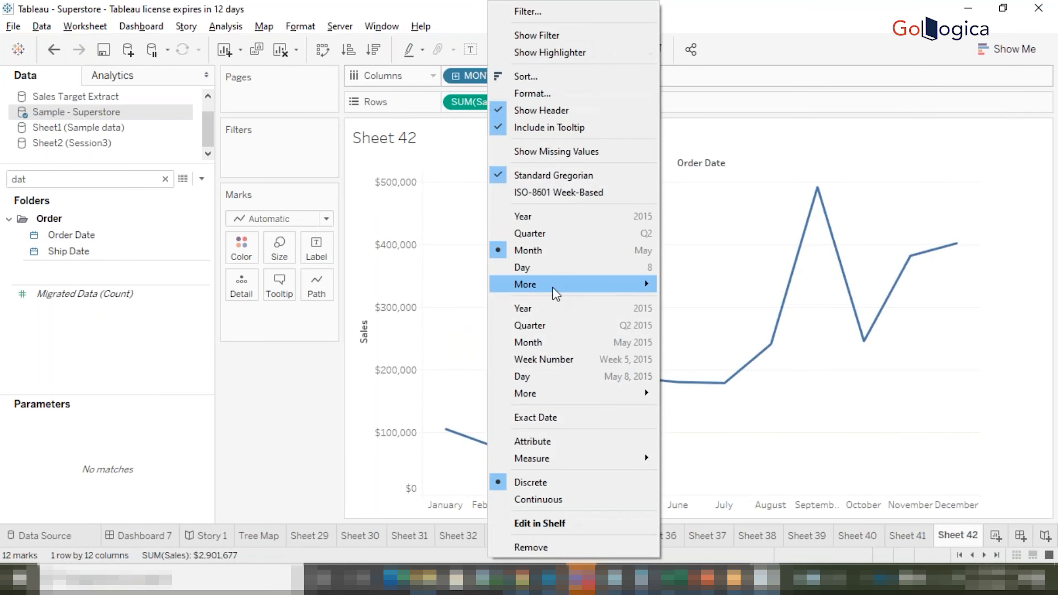
left_click(551, 342)
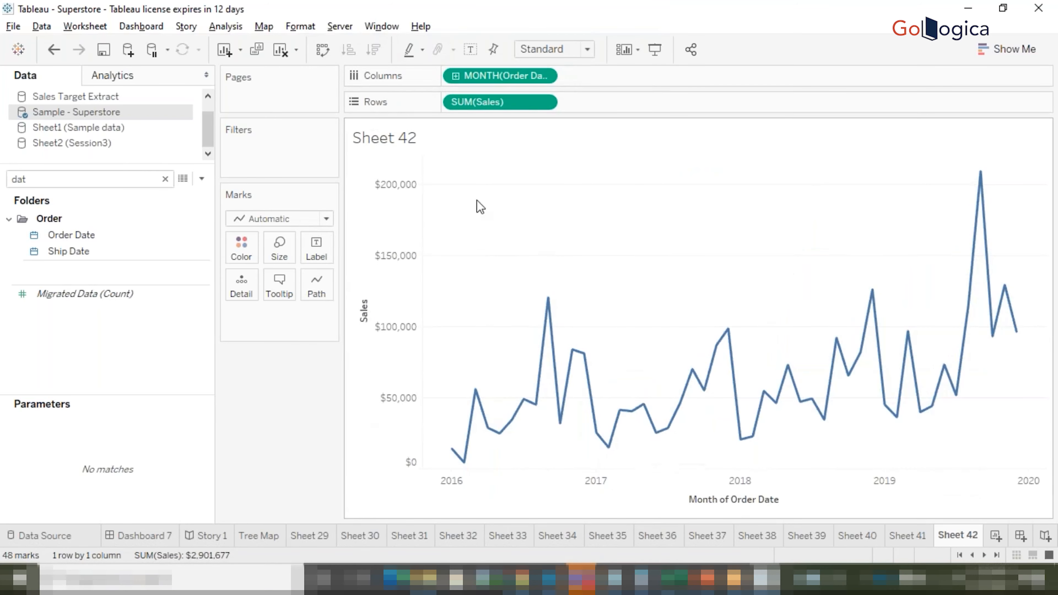
- Review the date-level options of the Order Date field on Columns and inspect the monthly sales line
right_click(493, 79)
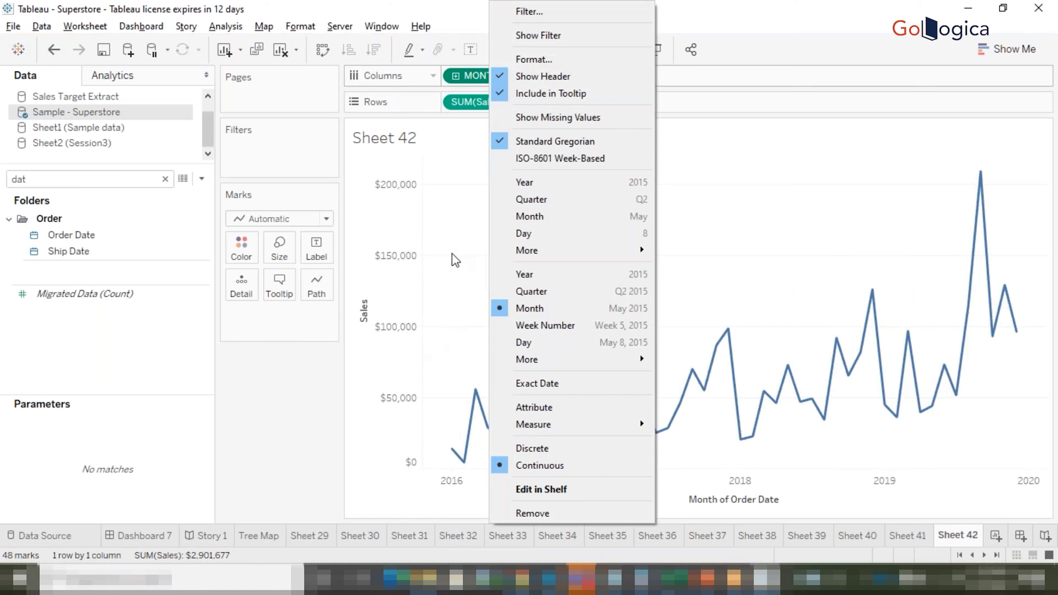
left_click(455, 278)
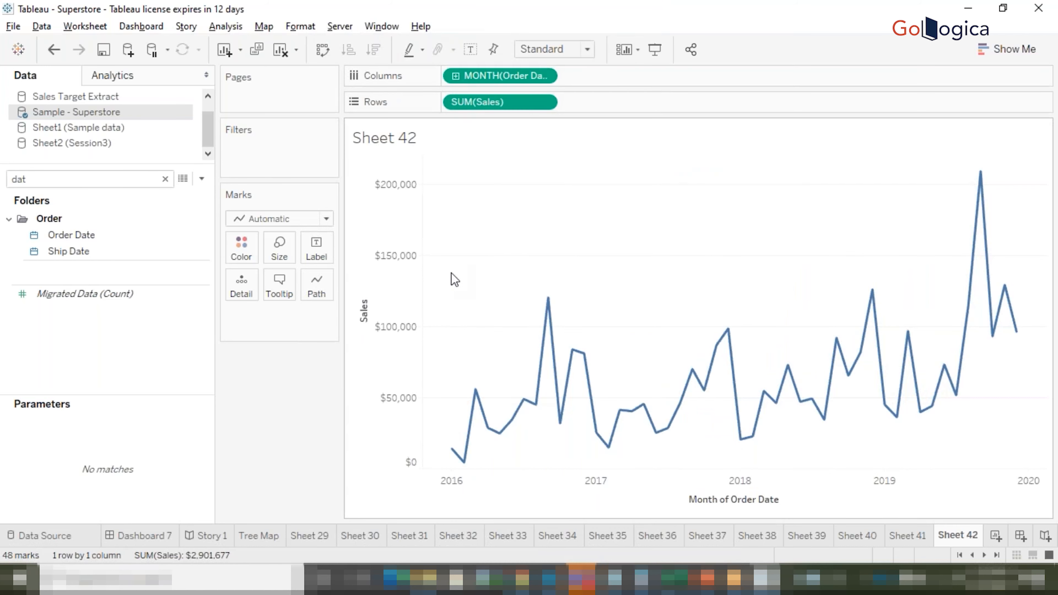
right_click(497, 79)
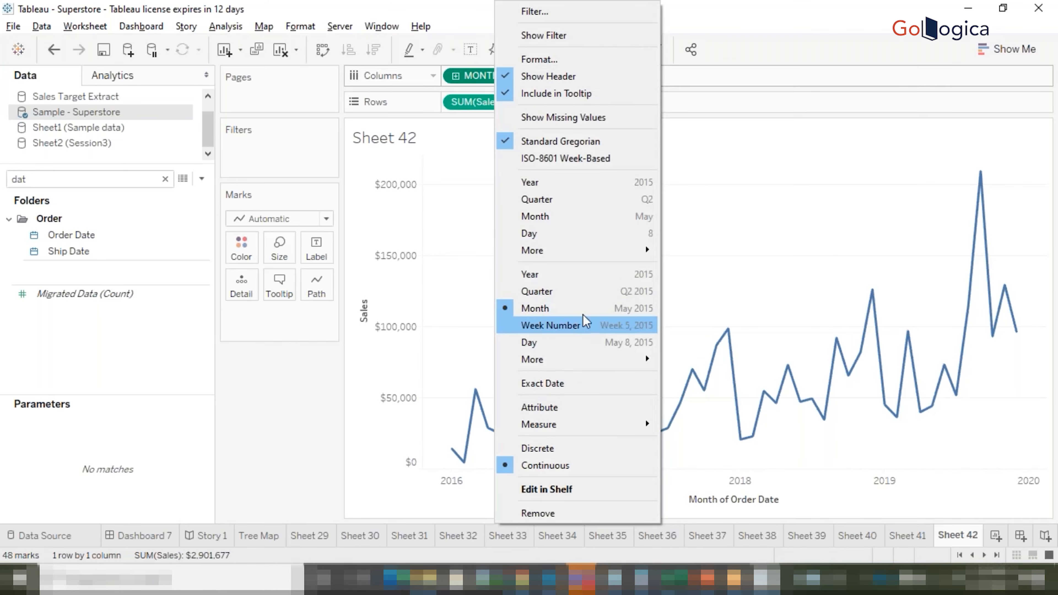
left_click(848, 259)
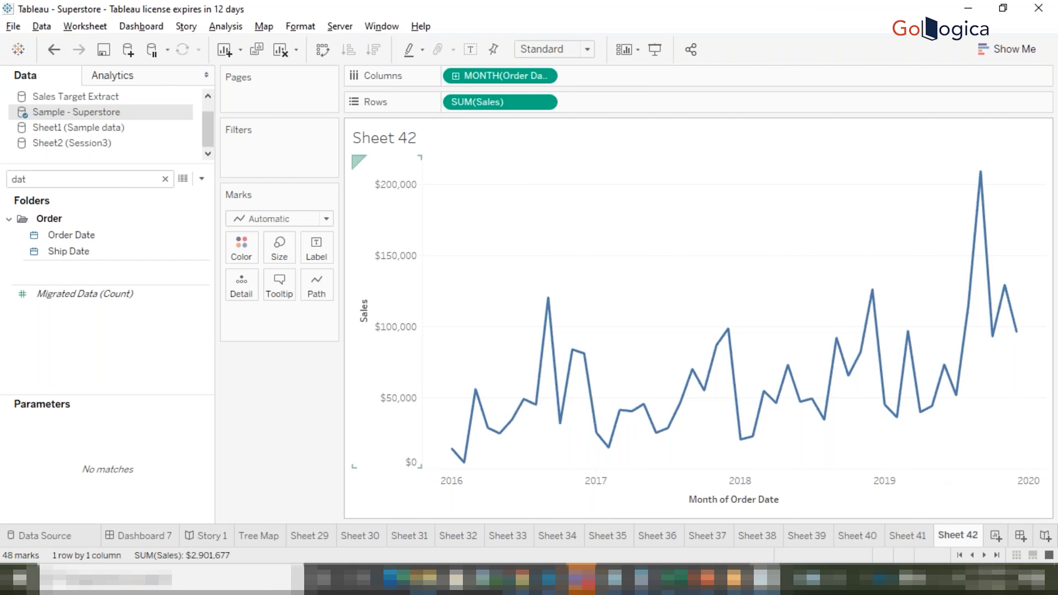
mouse_move(990, 204)
mouse_move(550, 348)
- Convert Order Date on Columns to discrete, examine the month labels up to December 2019, and return it to continuous
right_click(492, 79)
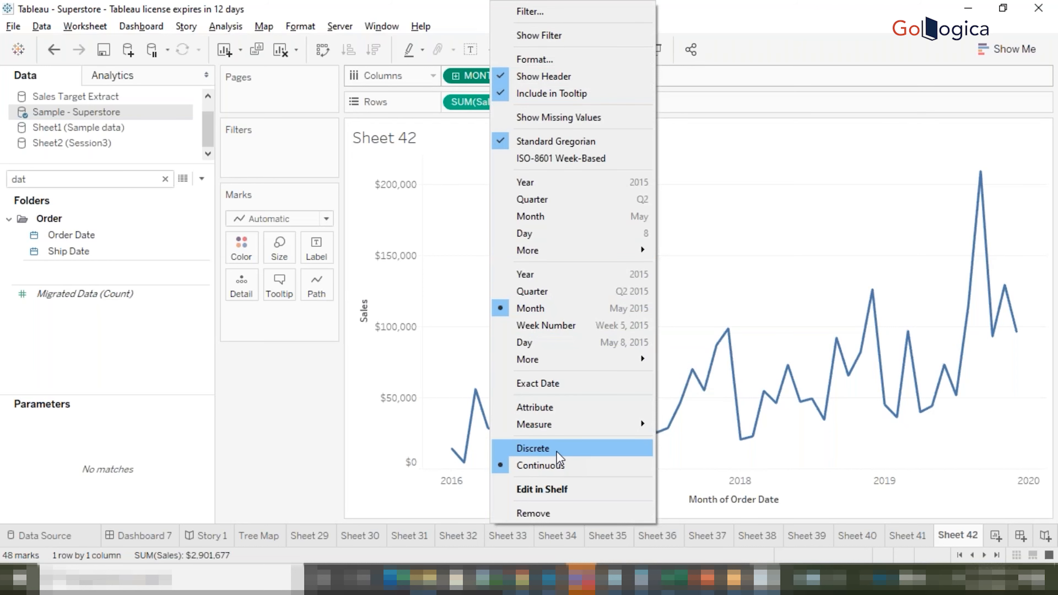
left_click(557, 450)
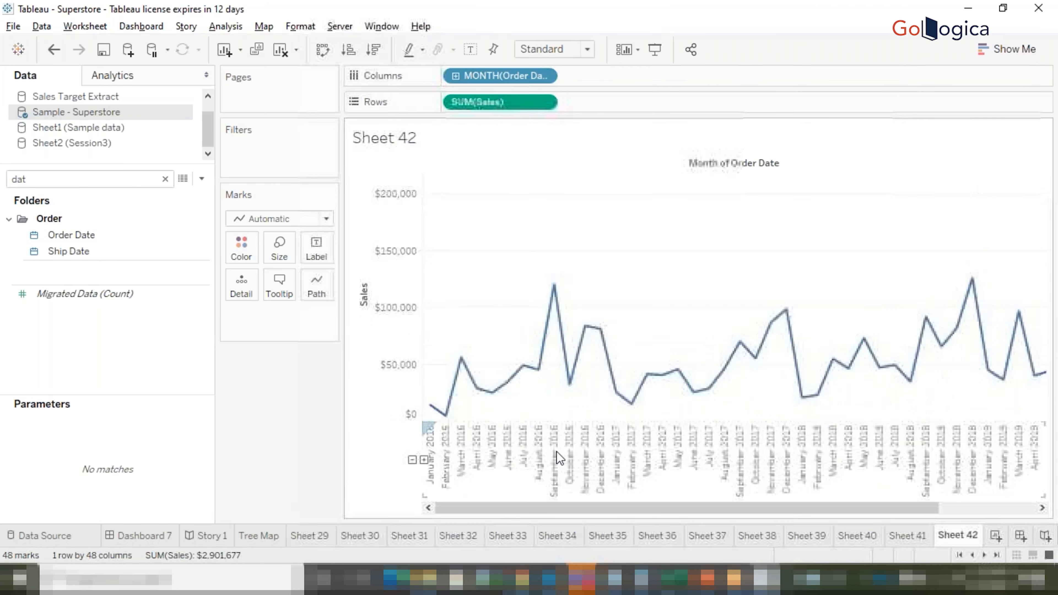
left_click_drag(495, 510, 859, 517)
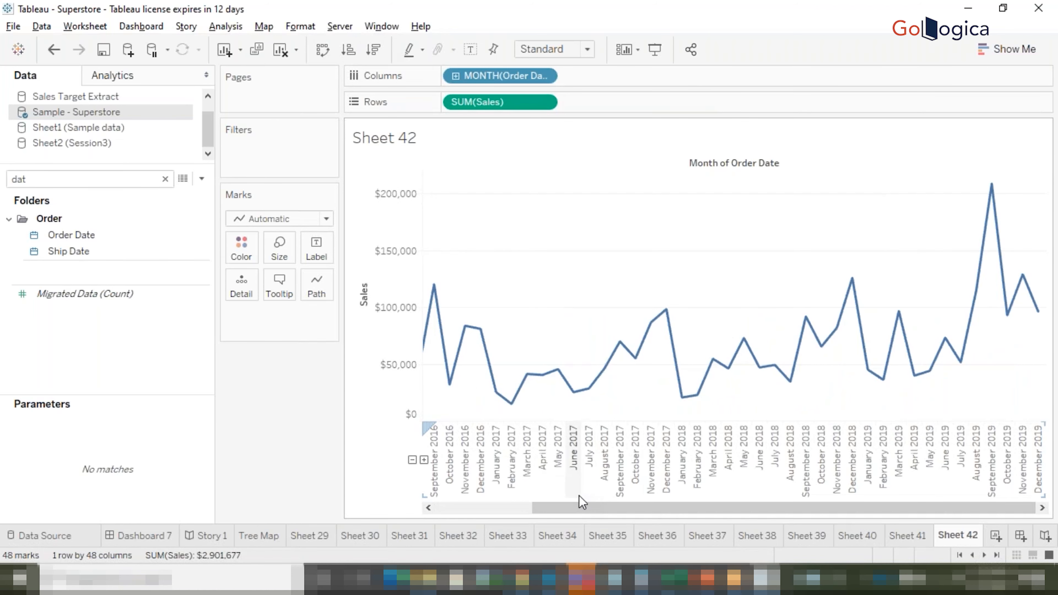
left_click_drag(633, 507, 838, 497)
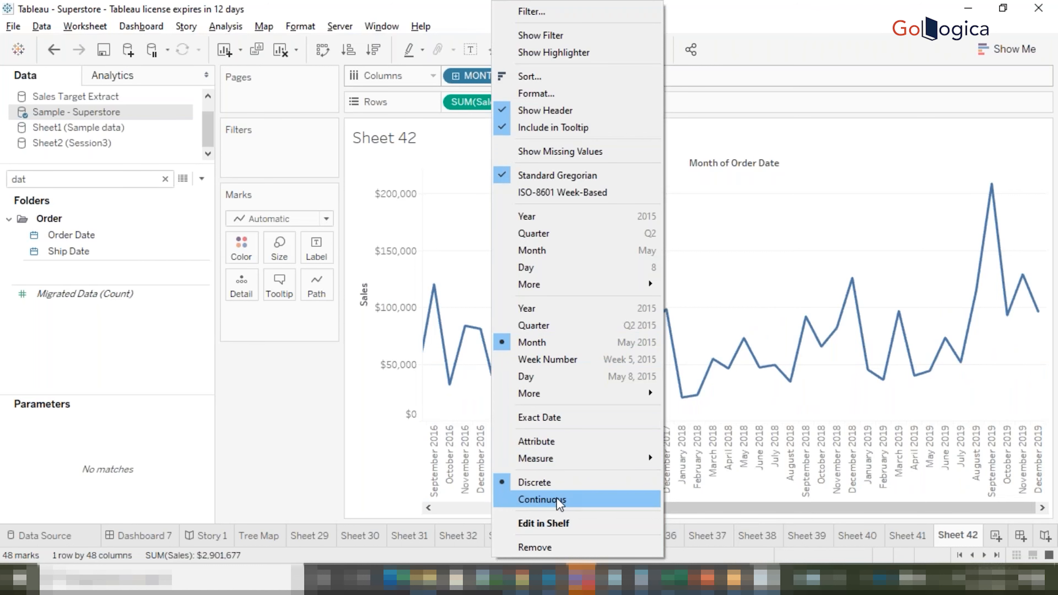
left_click(541, 499)
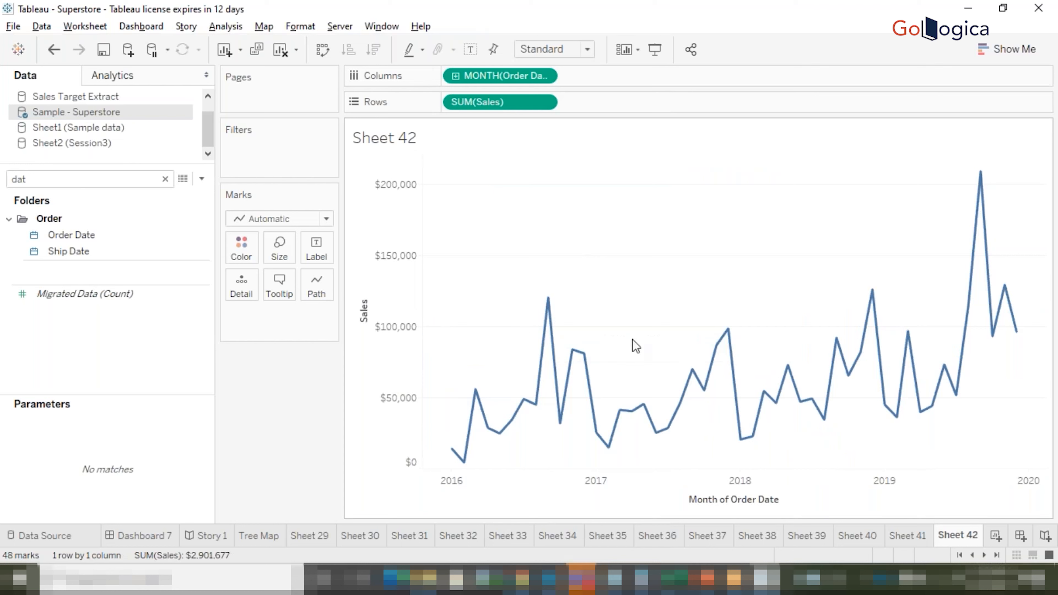
mouse_move(596, 432)
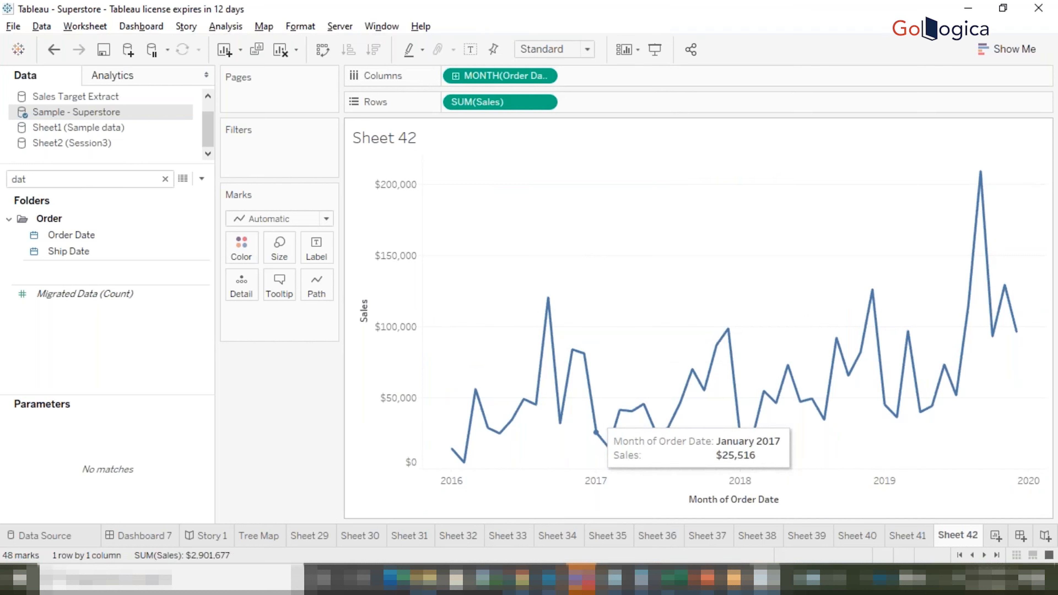
- Open Sheet 41, switch to the Notepad notes, and extend the date dimension line with "with continuos mode we can convert a dimension from blue to green"
left_click(913, 537)
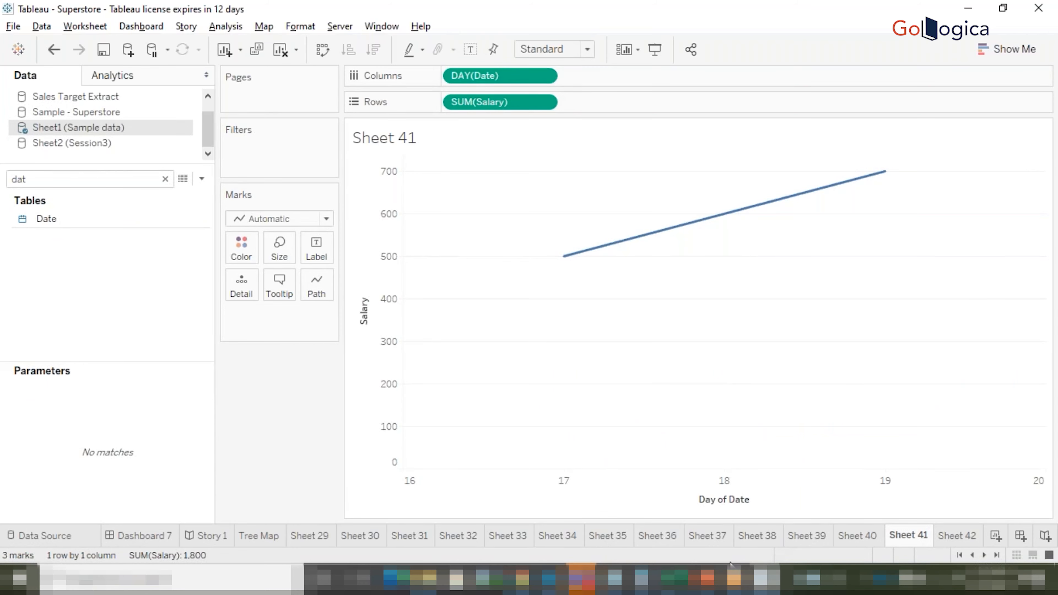
mouse_move(642, 580)
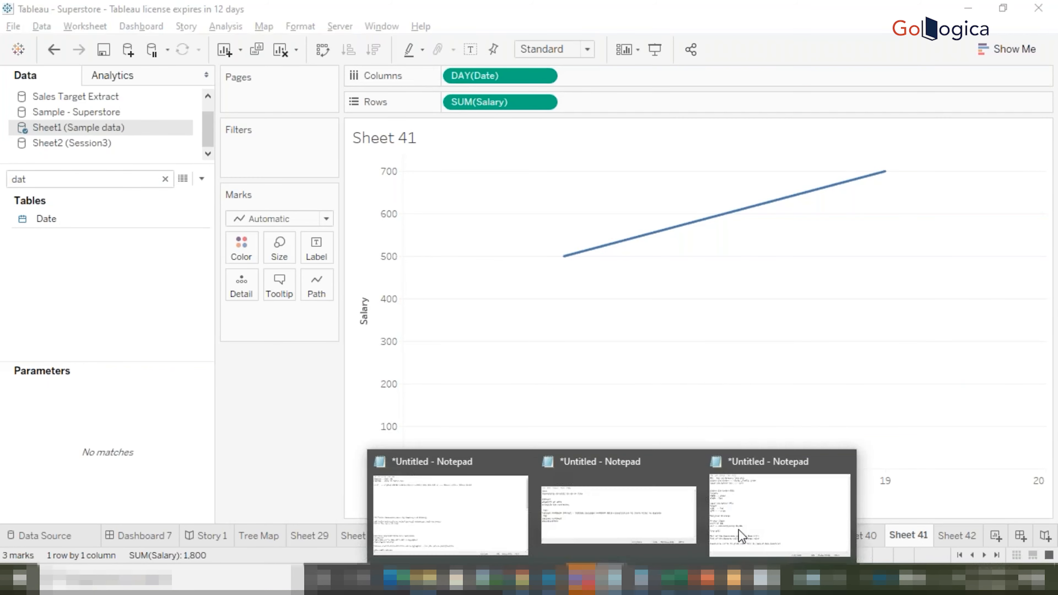
left_click(797, 526)
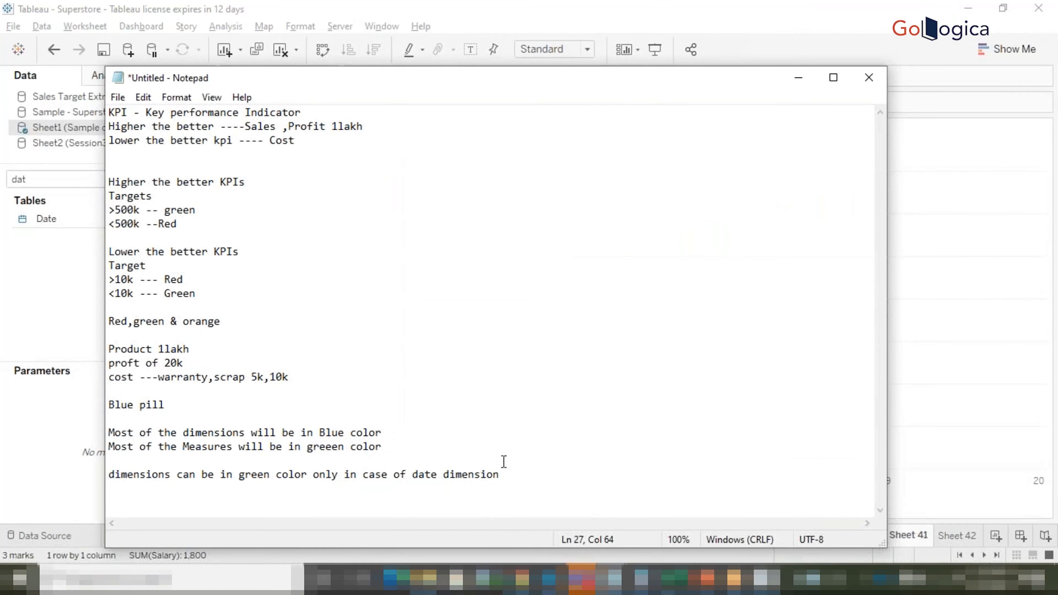
type("with conf")
key("BackSpace")
type("tinuos mode")
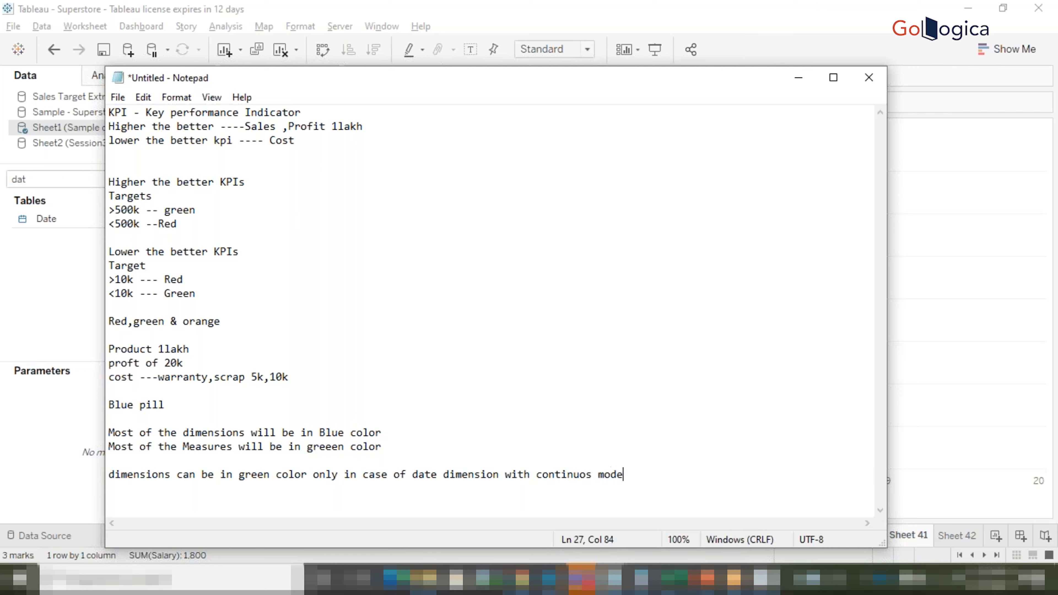
type(" we can convert ")
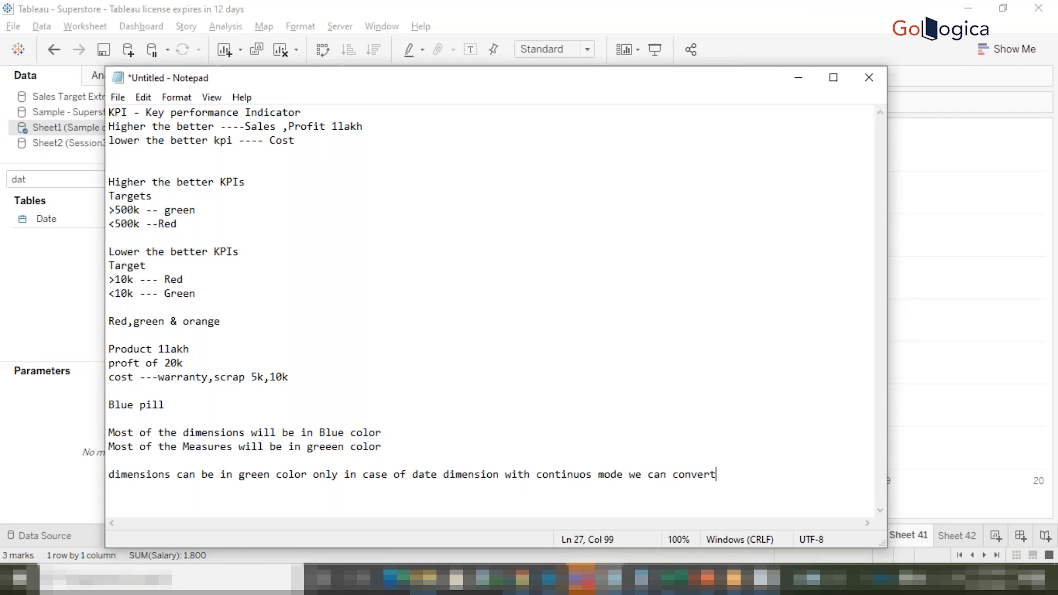
type("a dimension fr")
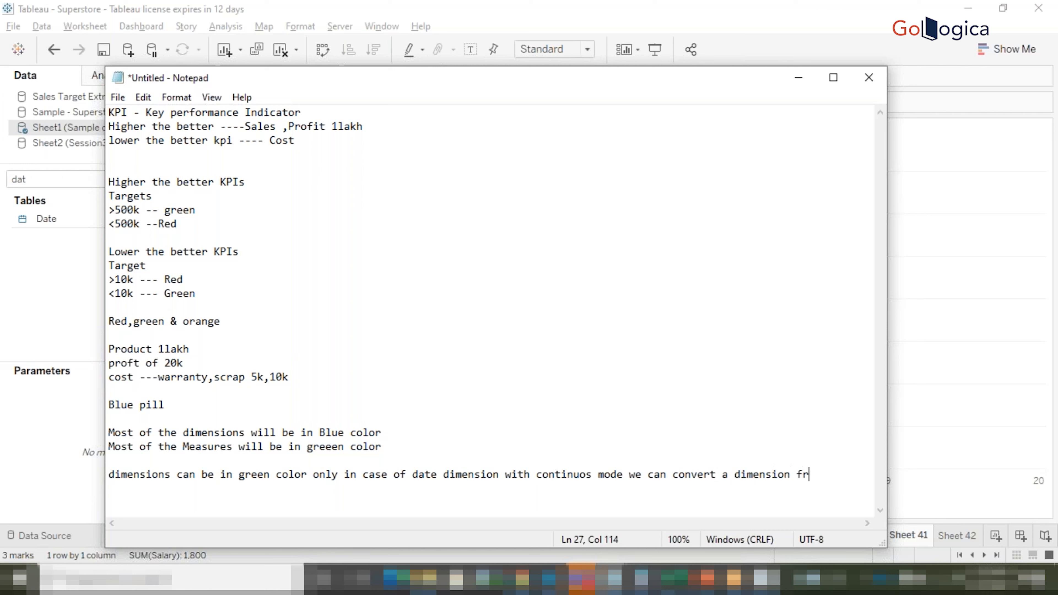
type("om blue")
key("Return")
type("to green")
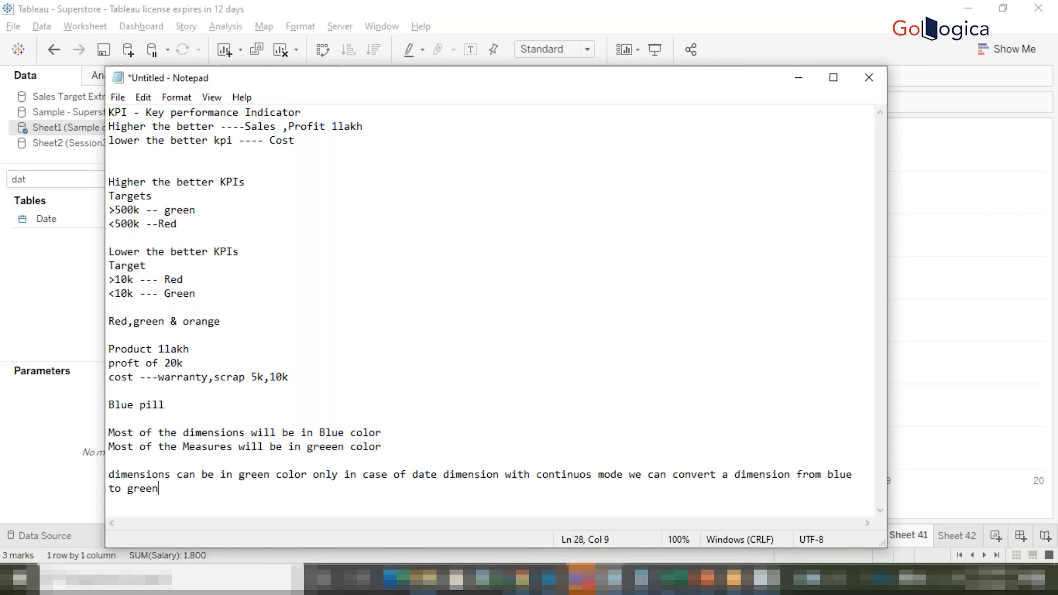
- Below a blank line, add the note "measures can also be in blue color"
key("Return")
key("Return")
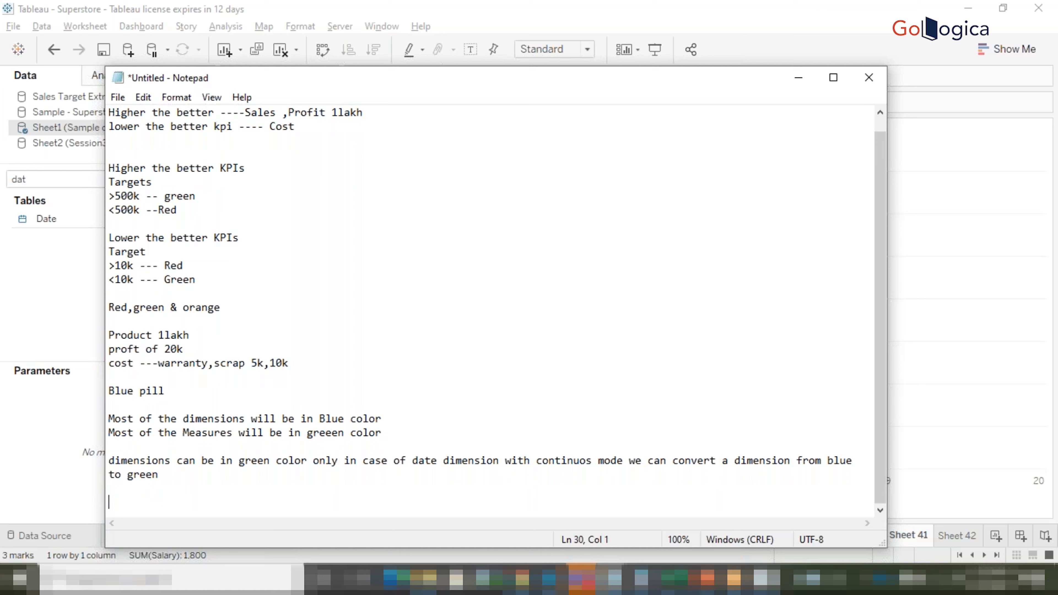
type("measures can also be in blue color")
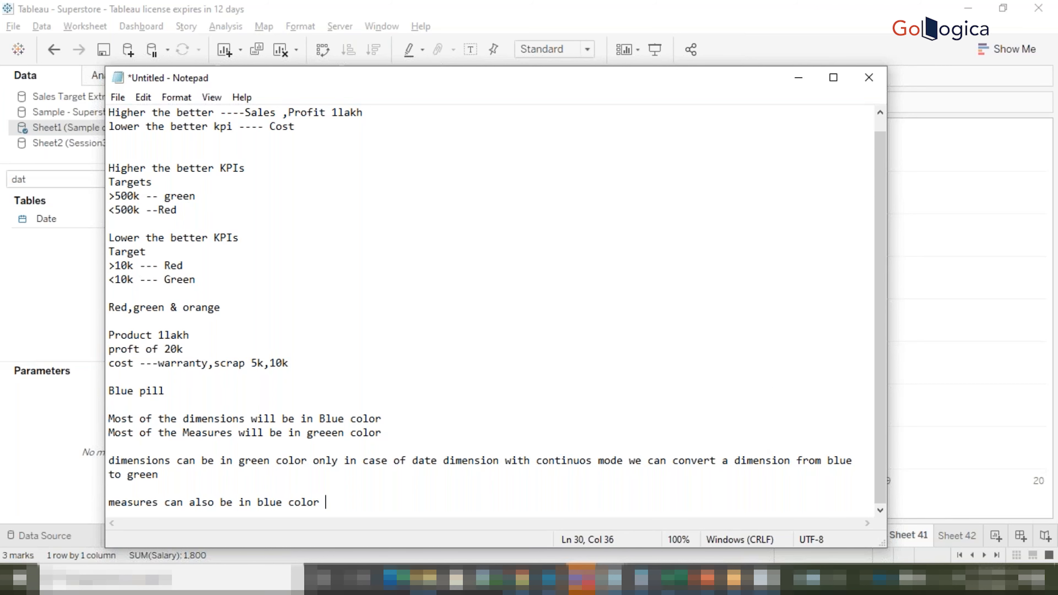
- Switch back to Tableau, create a new worksheet, and select the Sheet2 (Session3) data source
left_click(1004, 324)
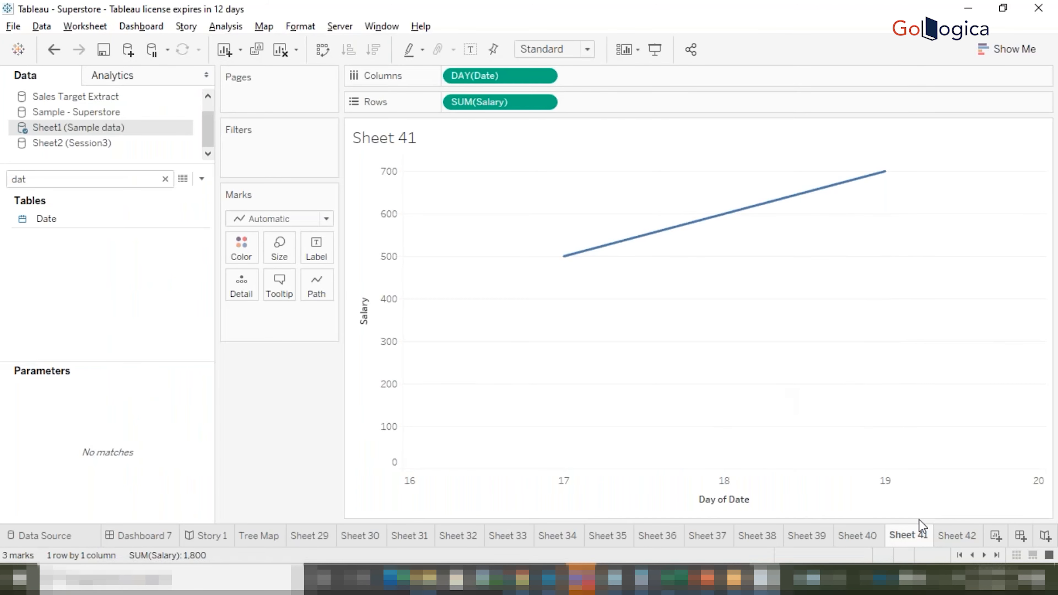
left_click(996, 536)
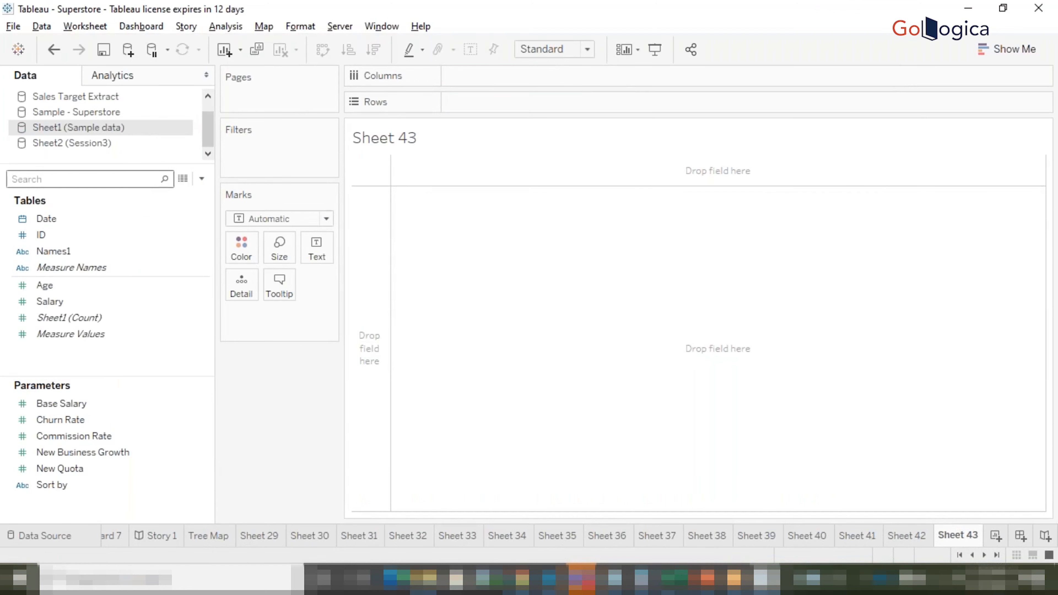
left_click(100, 141)
- Place Region and Sales on Rows and view the Sales field's discrete and continuous options
left_click(79, 232)
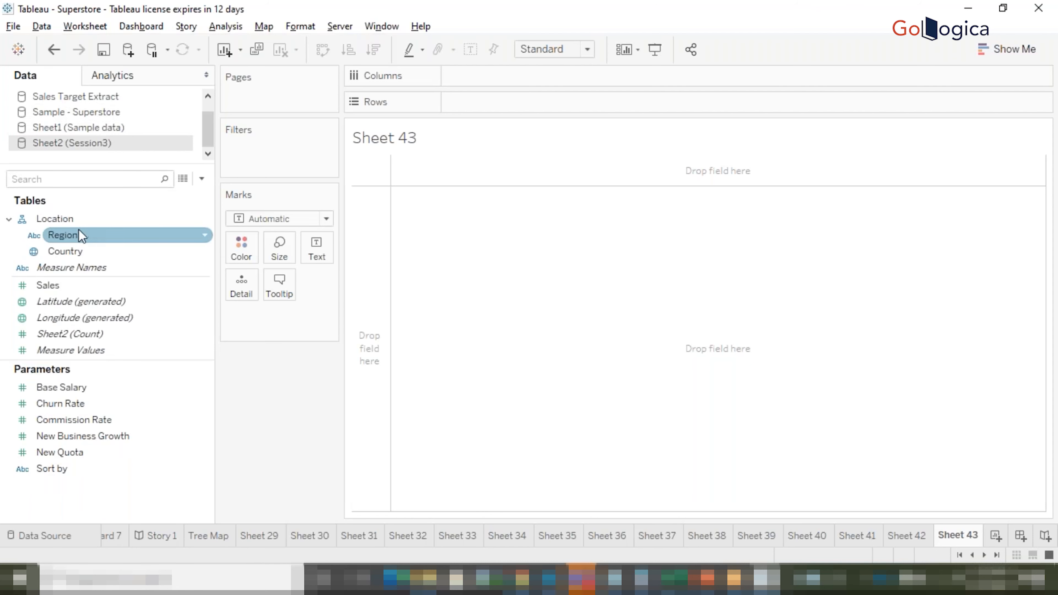
left_click_drag(78, 235, 473, 109)
left_click_drag(71, 292, 638, 101)
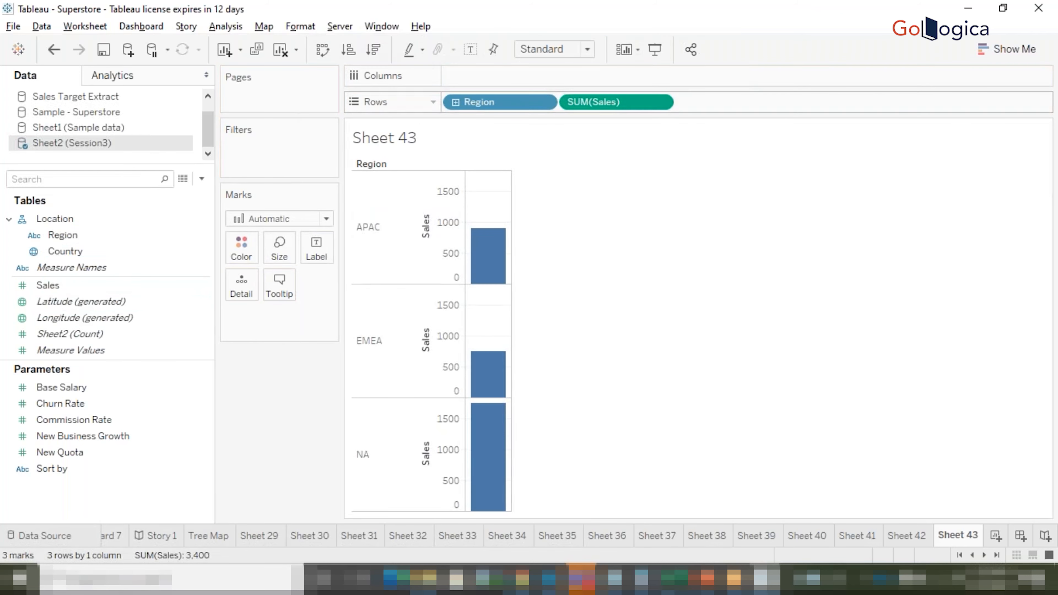
right_click(611, 105)
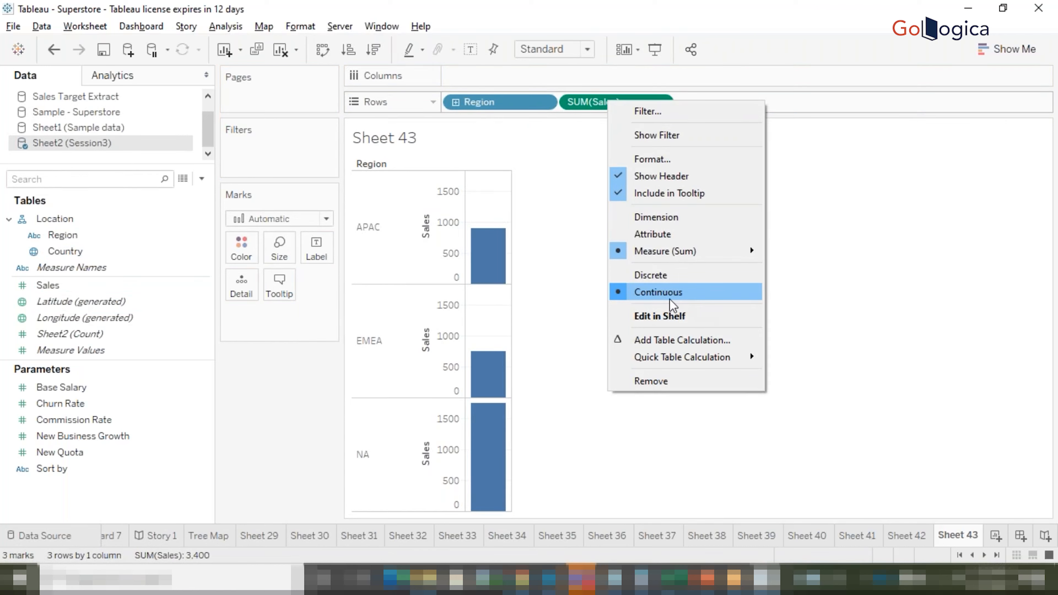
left_click(537, 214)
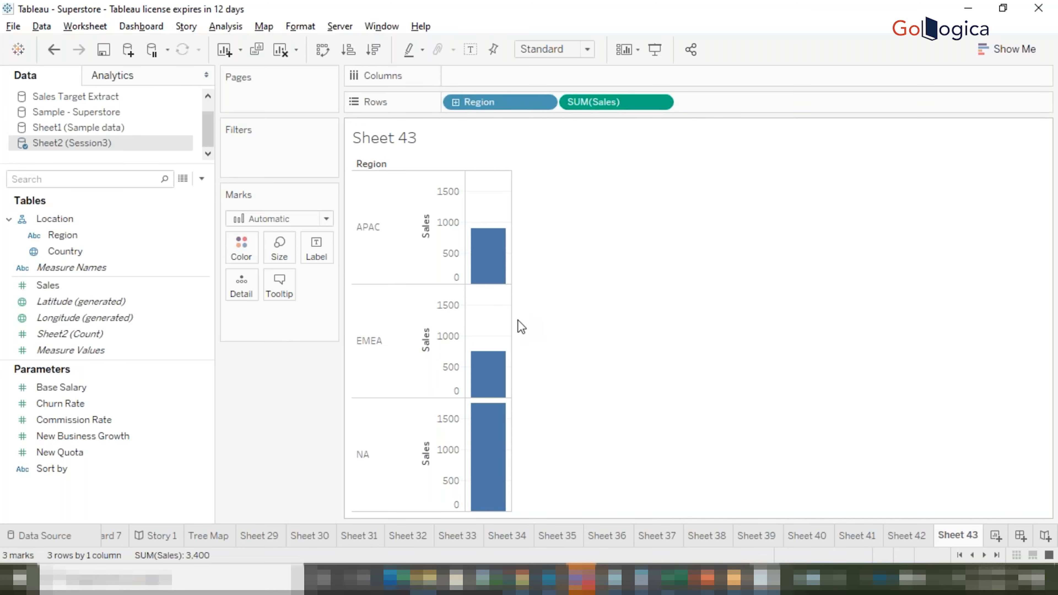
- Review the sales bars by region, and switch the Sales field on Rows to discrete
mouse_move(491, 253)
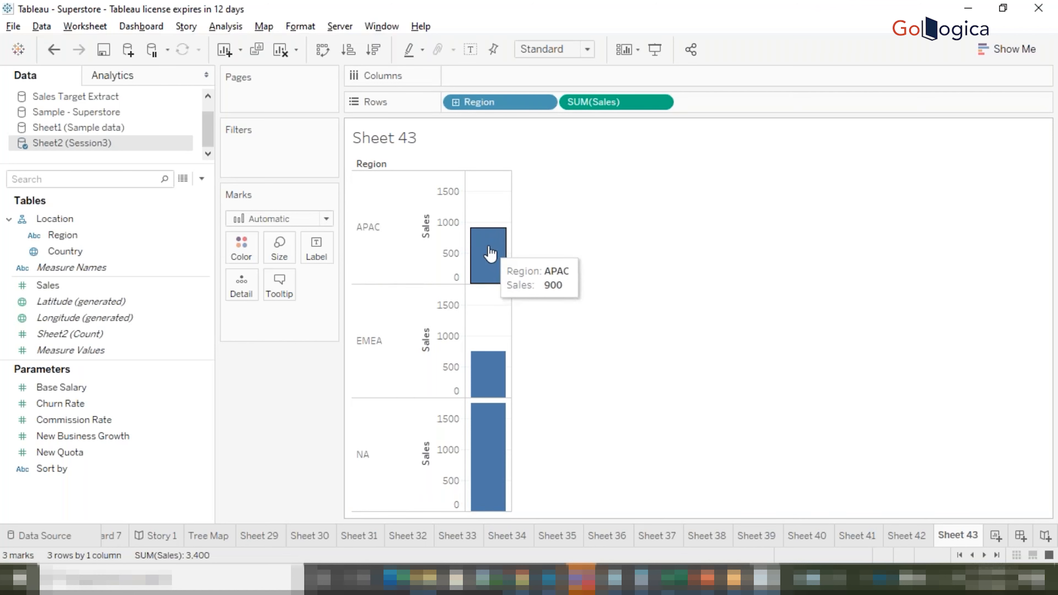
mouse_move(480, 374)
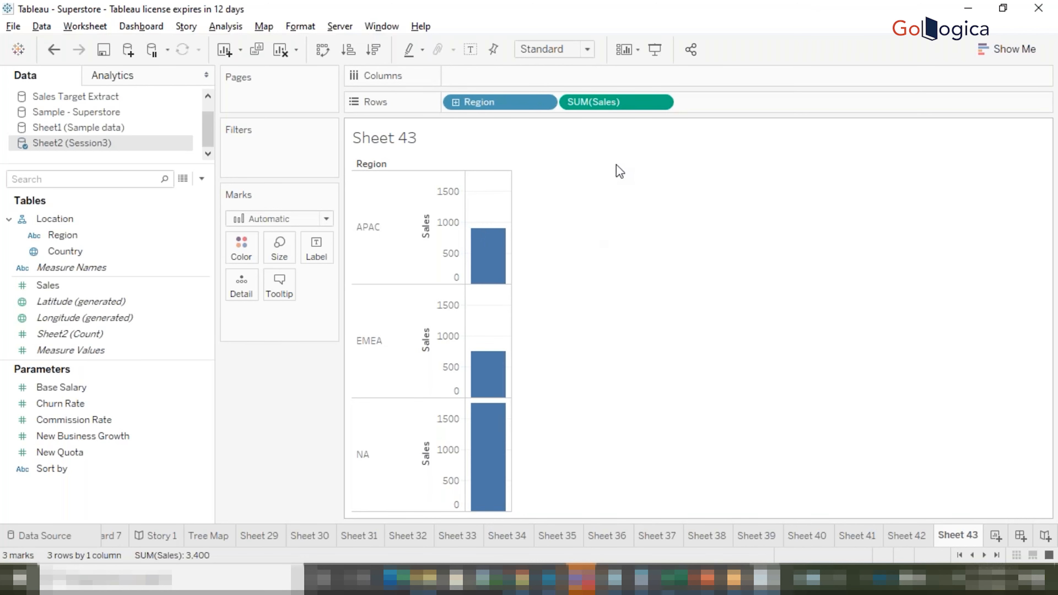
right_click(612, 107)
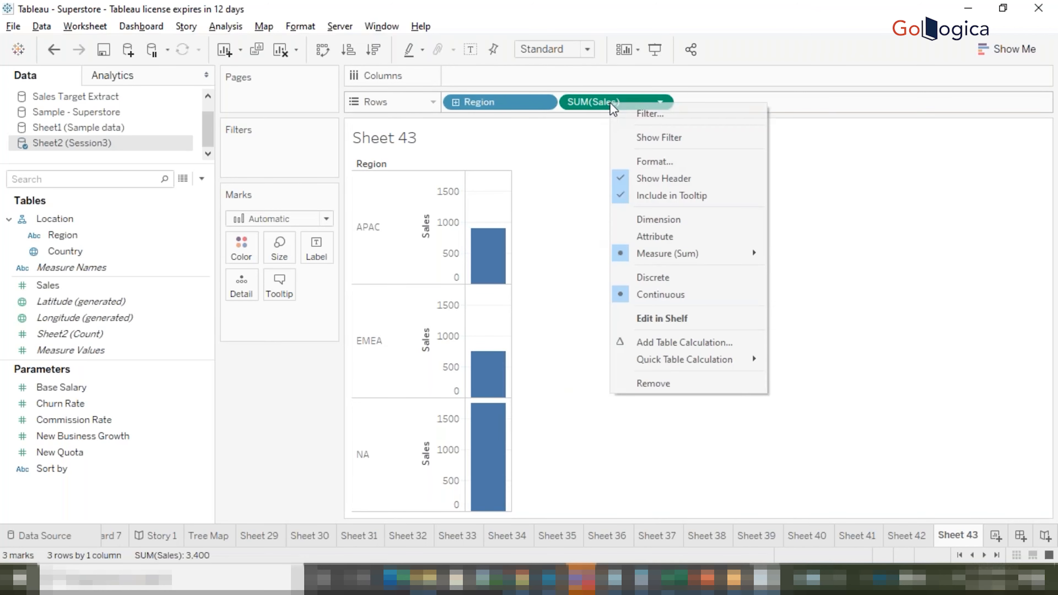
left_click(689, 279)
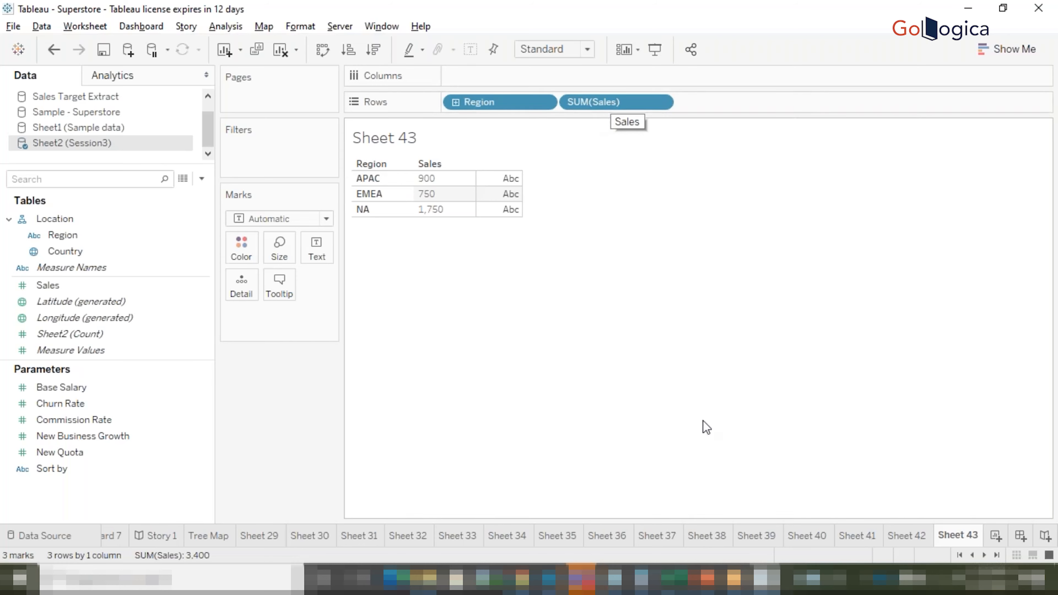
- Switch to Notepad and extend the measures note with "in case of measures with discrete mode we can convert a measure from green to blue"
key("alt+Tab")
type("in case ")
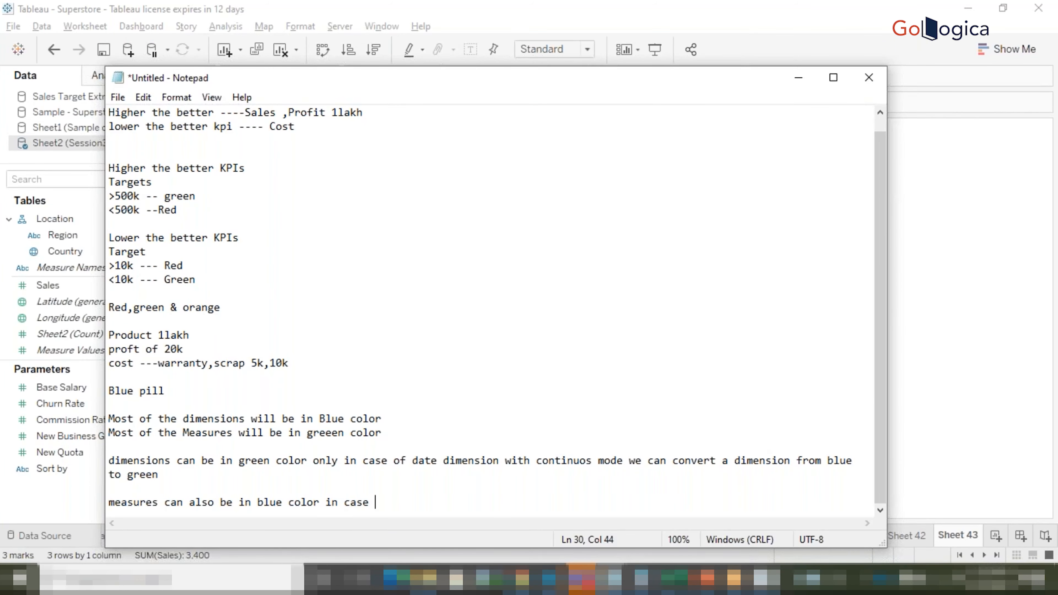
type("of measures wi")
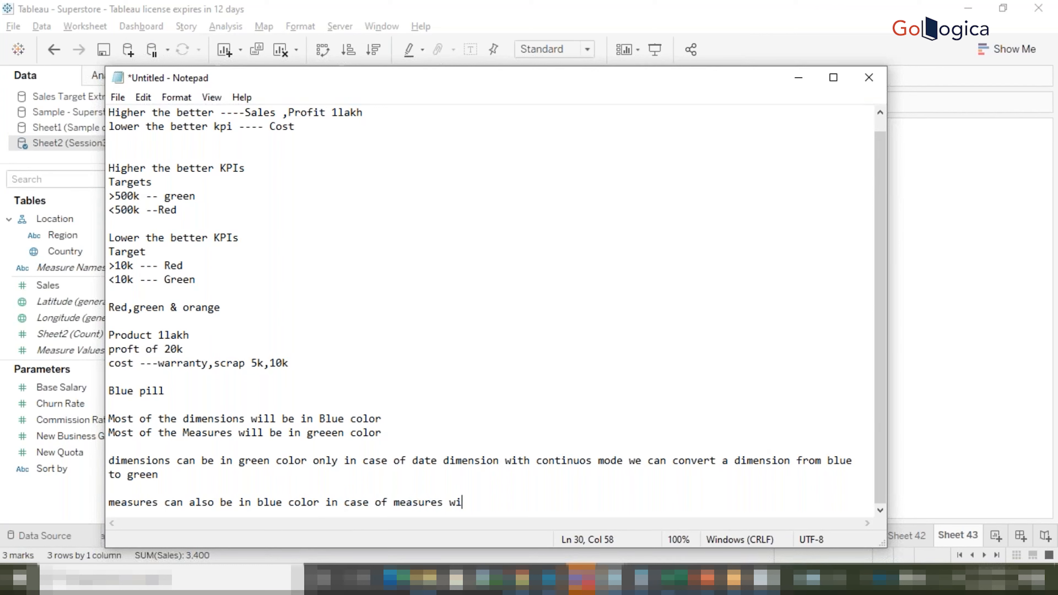
type("th discrete mode ")
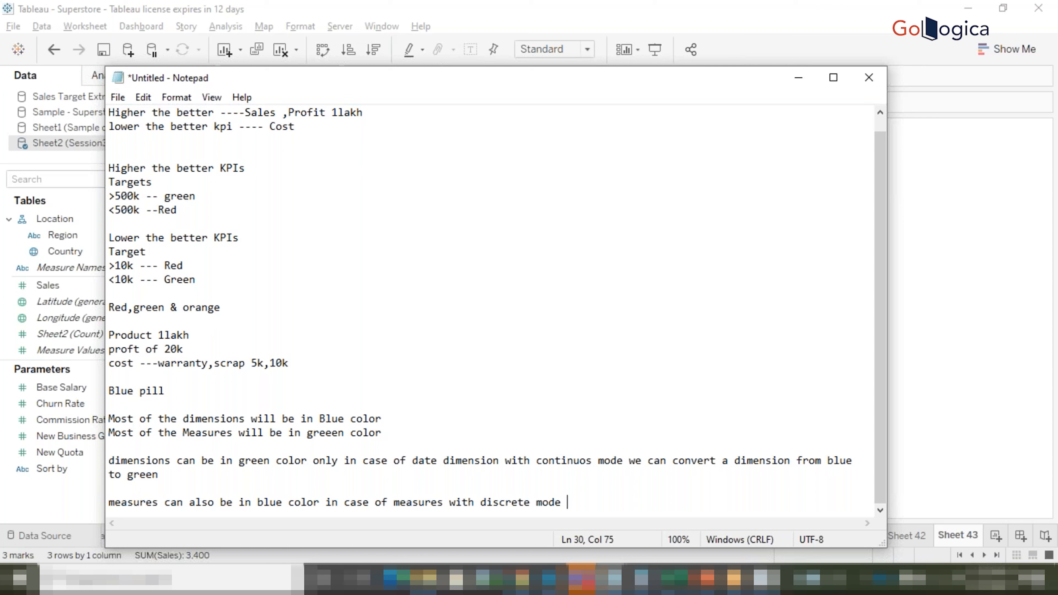
type("we can ")
type("convert a ")
type("measure")
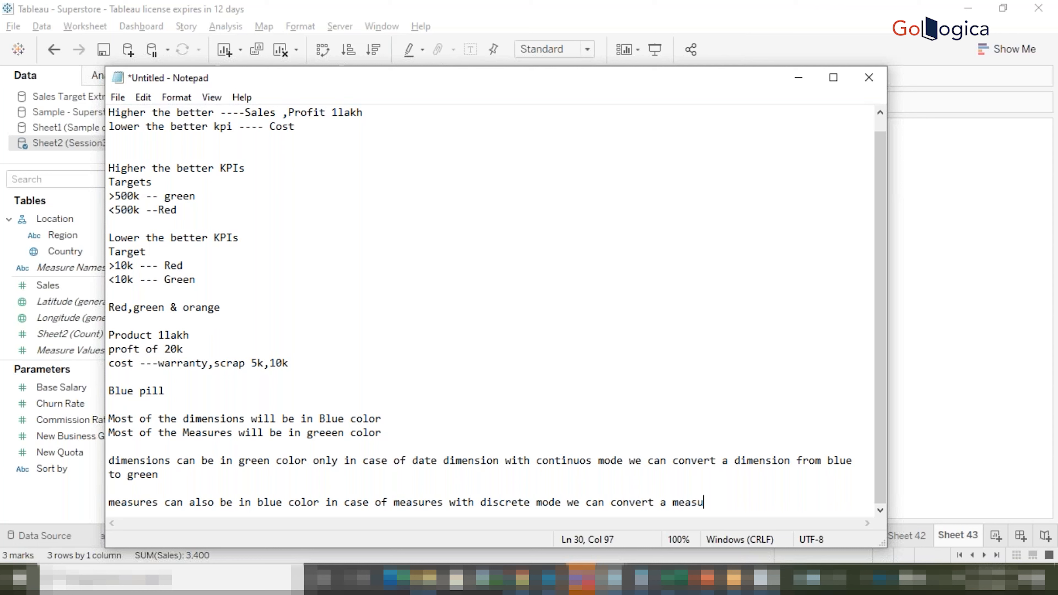
type(" from green to b")
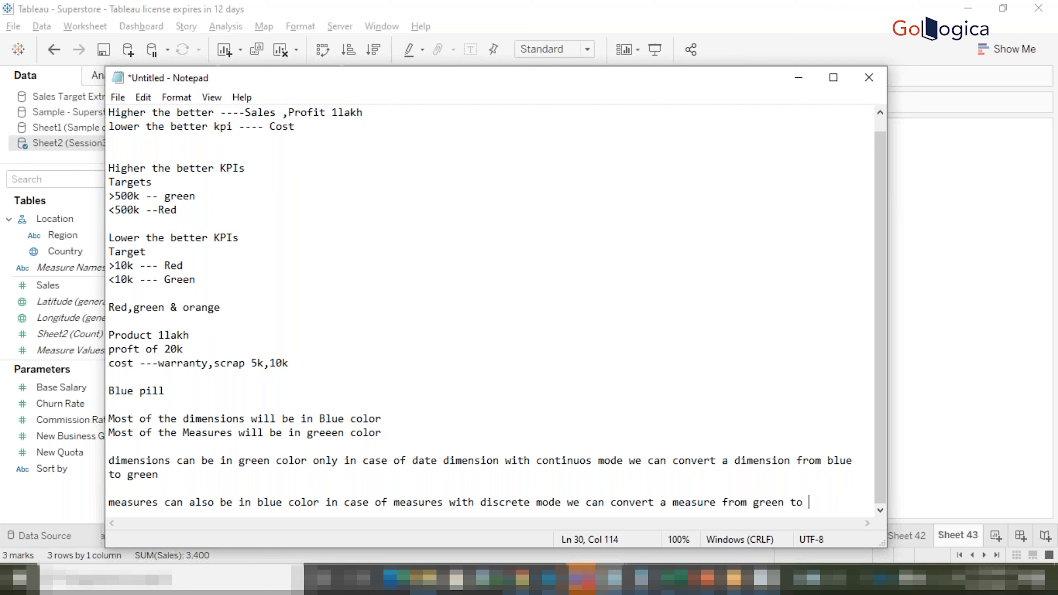
type("lue")
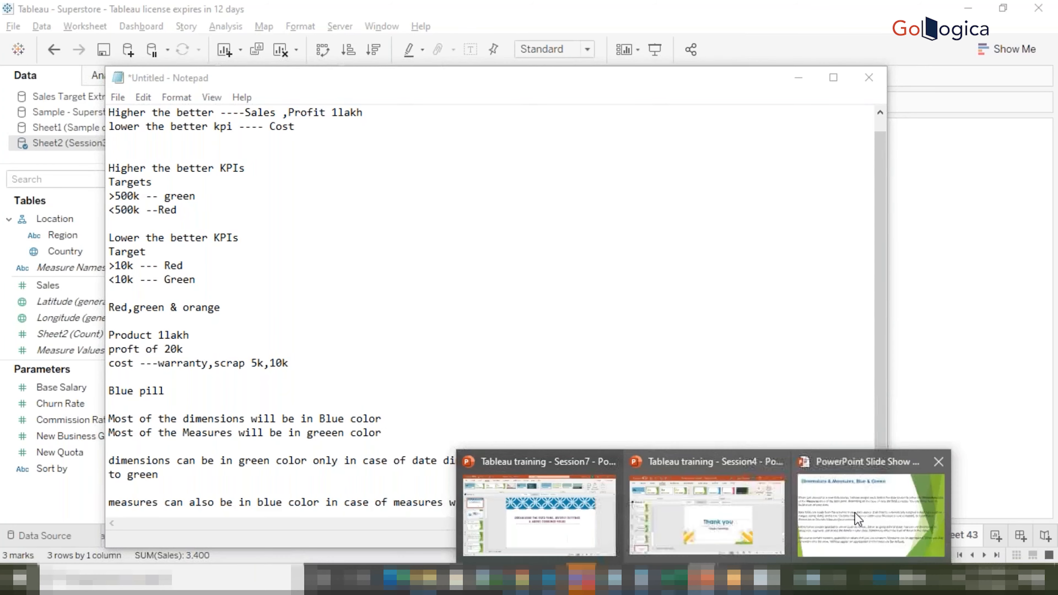
- Read the Dimensions & Measures, Blue & Green slide in PowerPoint, and list the String functions in Tableau's calculation editor
left_click(917, 521)
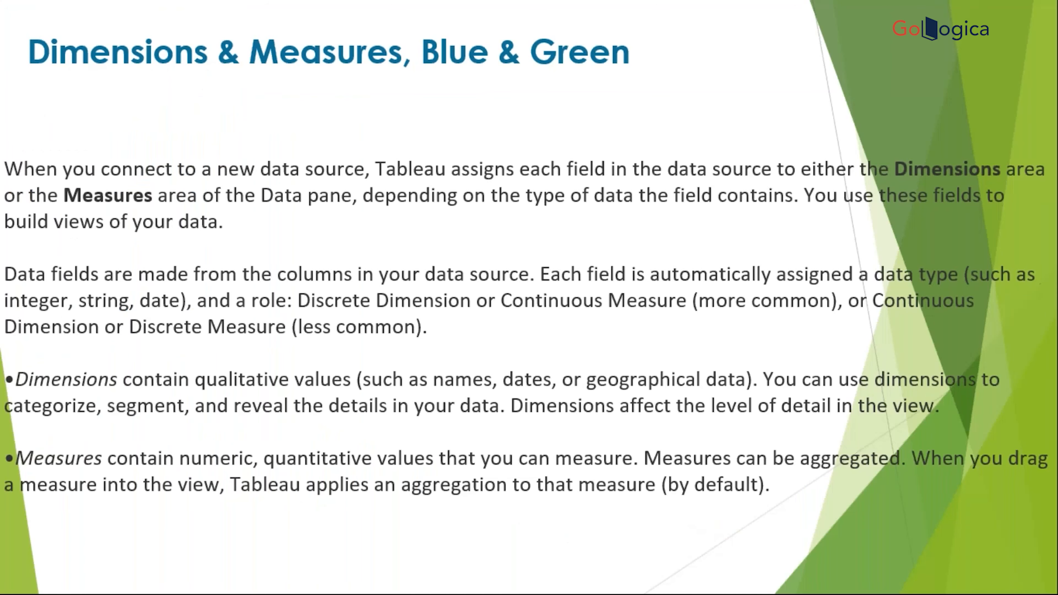
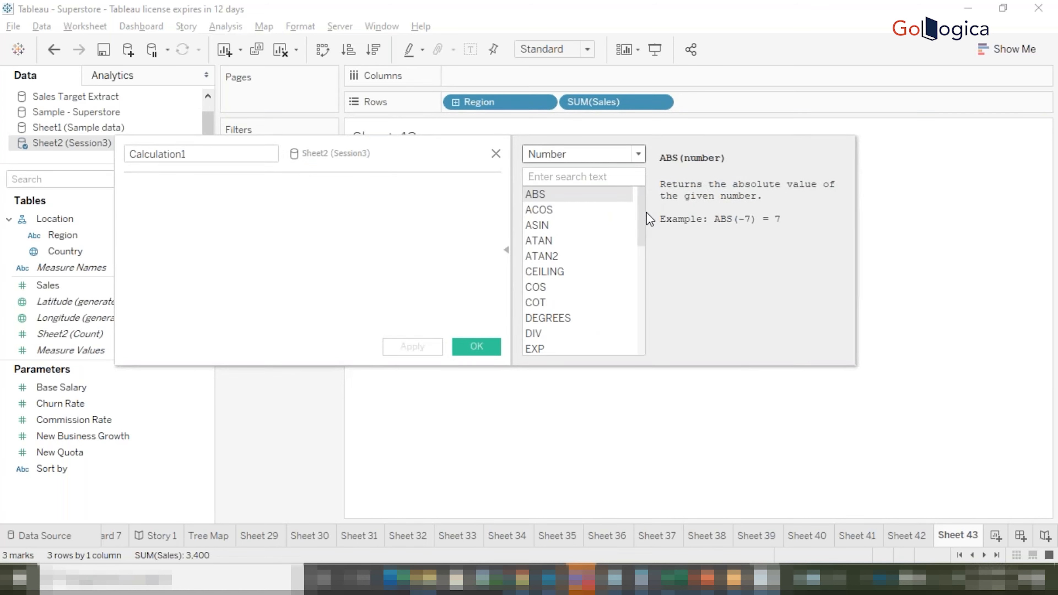
left_click(571, 152)
left_click(568, 196)
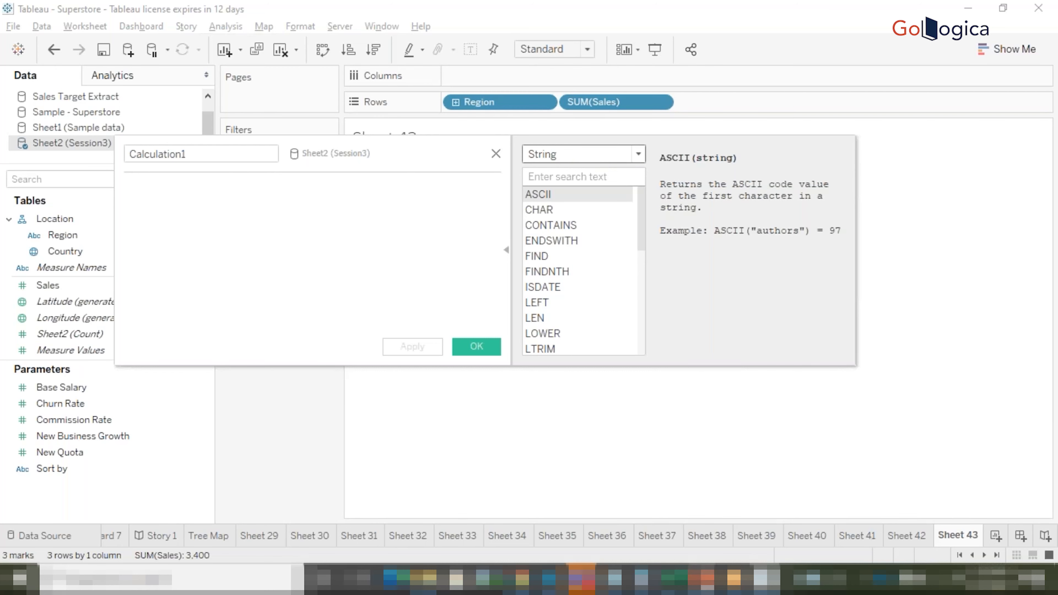
- Switch to the PowerPoint slide show and advance from Functions in Tableau to Why use Number functions
mouse_move(707, 578)
left_click(829, 540)
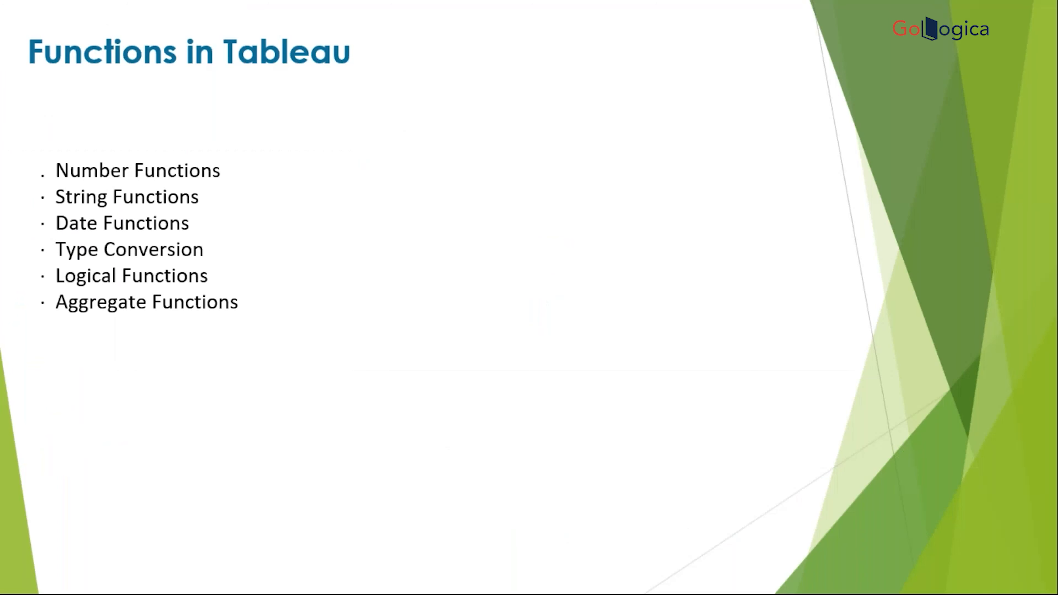
key("Right")
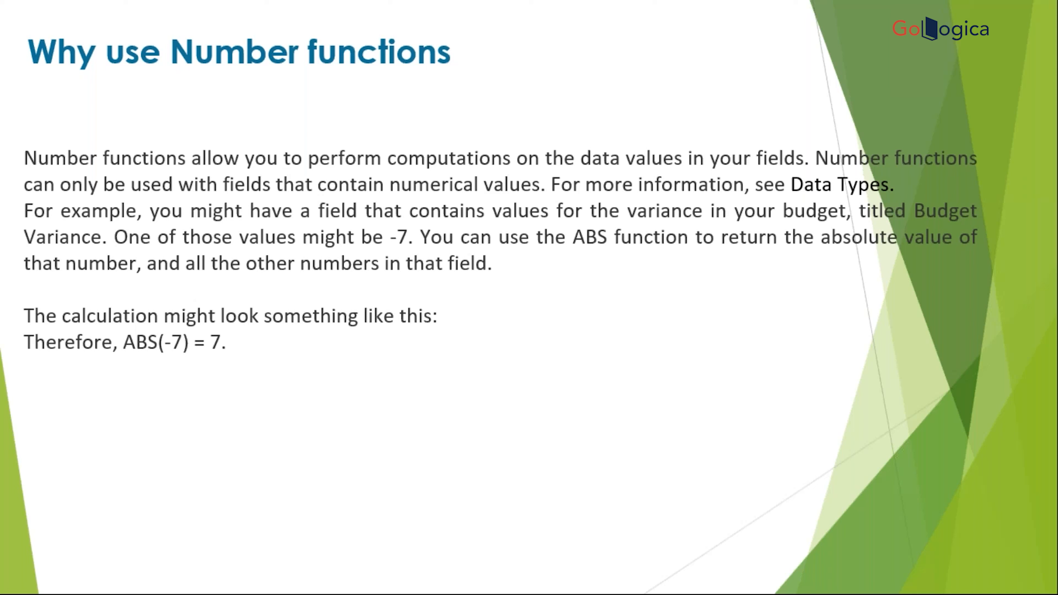
- Return to Tableau, list the Number functions in the calculation editor, and close it without creating a field
key("super")
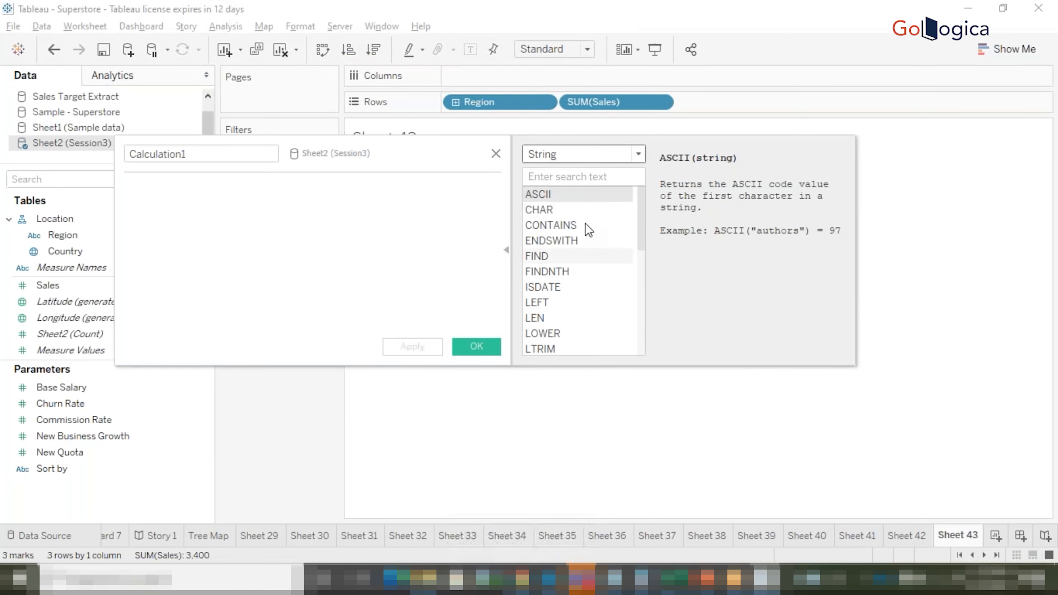
left_click(595, 153)
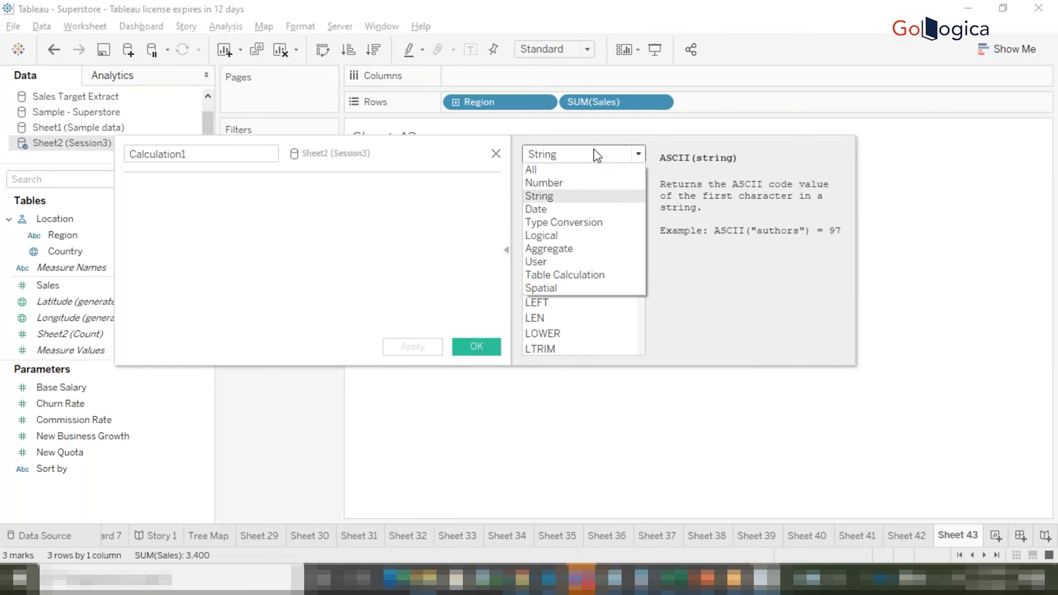
left_click(556, 181)
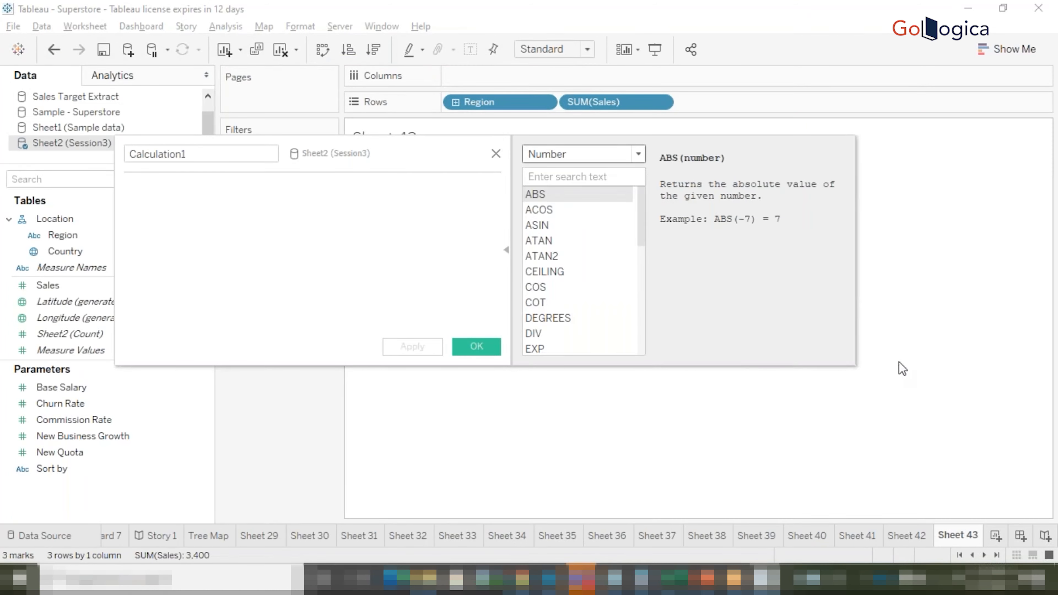
left_click(945, 407)
left_click(496, 154)
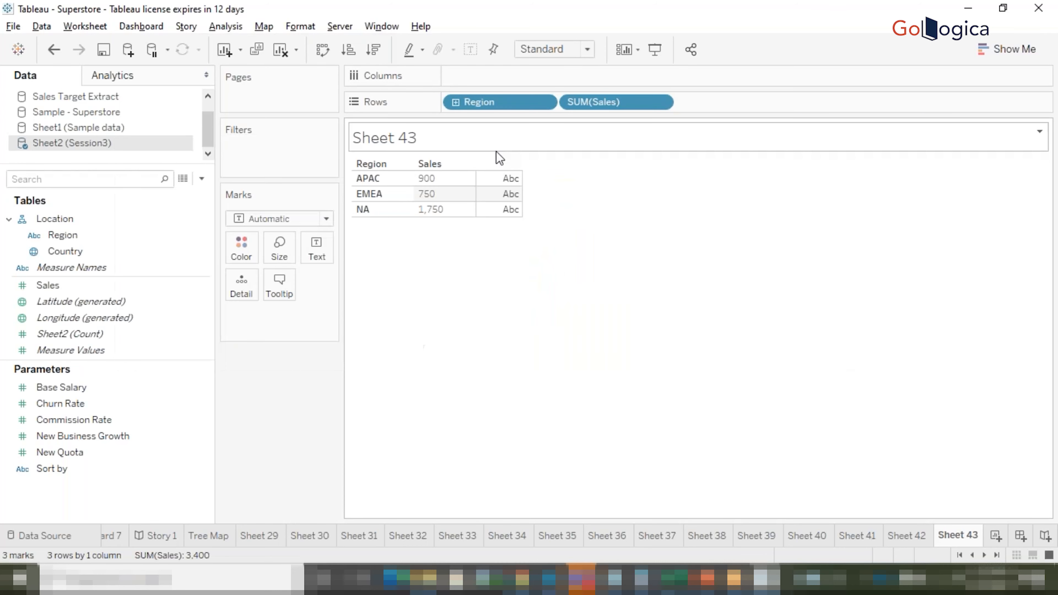
- Clear Sheet 43 and select the Sample - Superstore data source
left_click(280, 52)
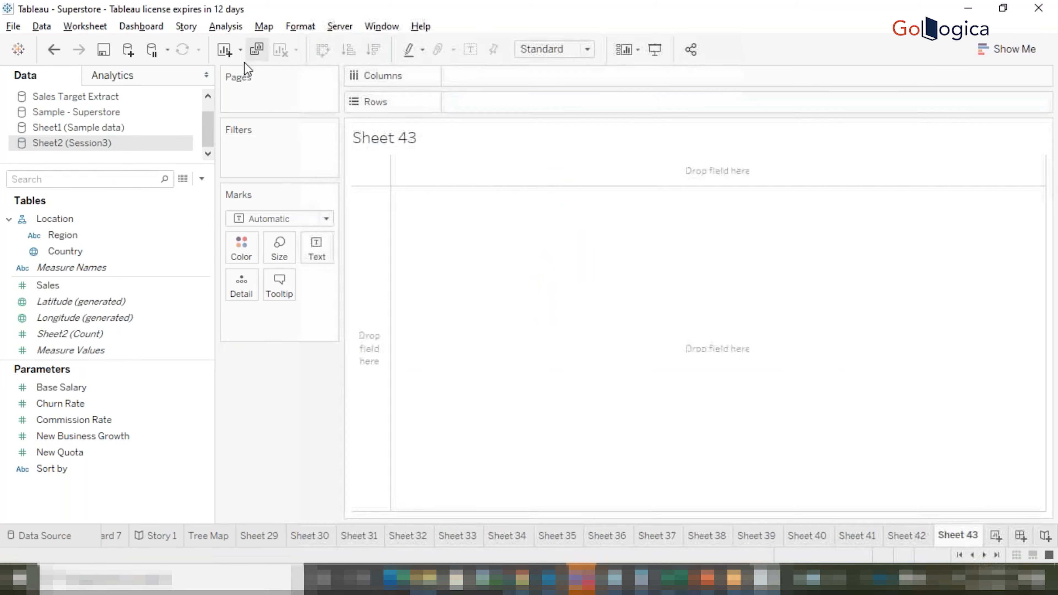
left_click(94, 116)
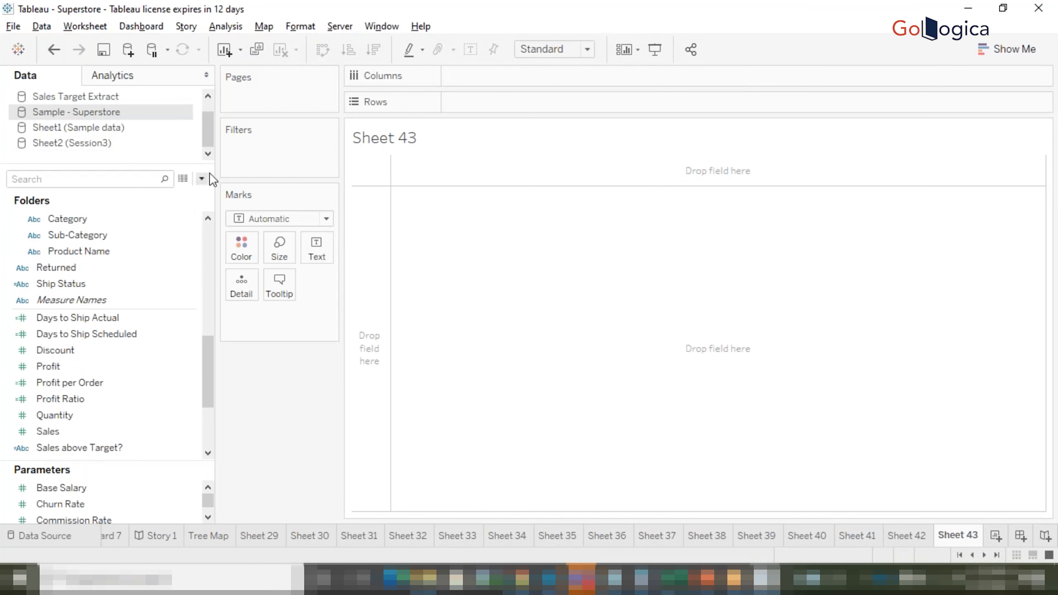
- Find the Sales measure, place it on Rows, and display it as a text table
left_click(158, 177)
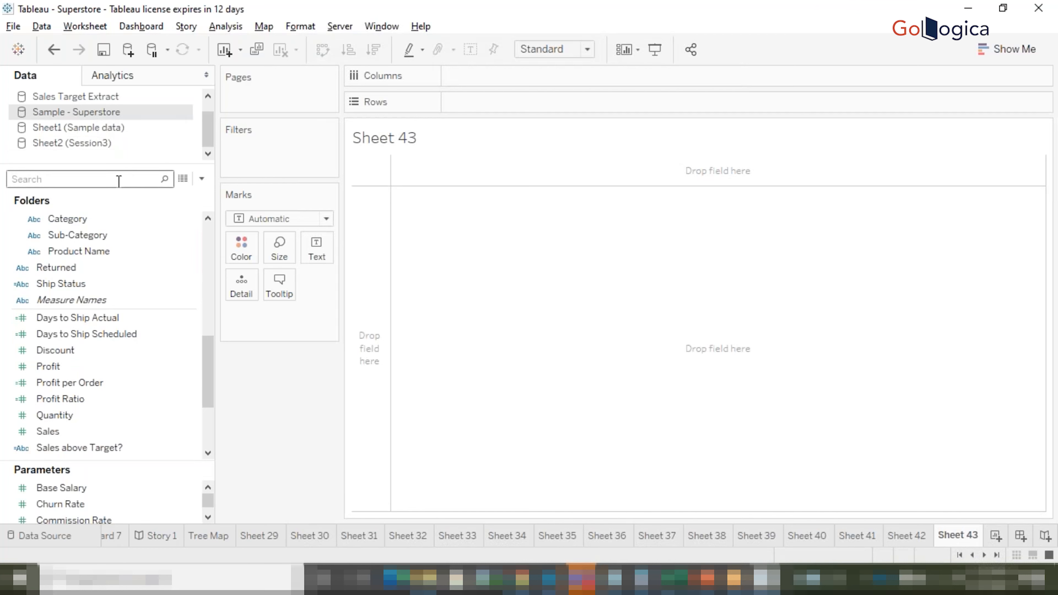
type("sal")
left_click_drag(75, 228, 510, 108)
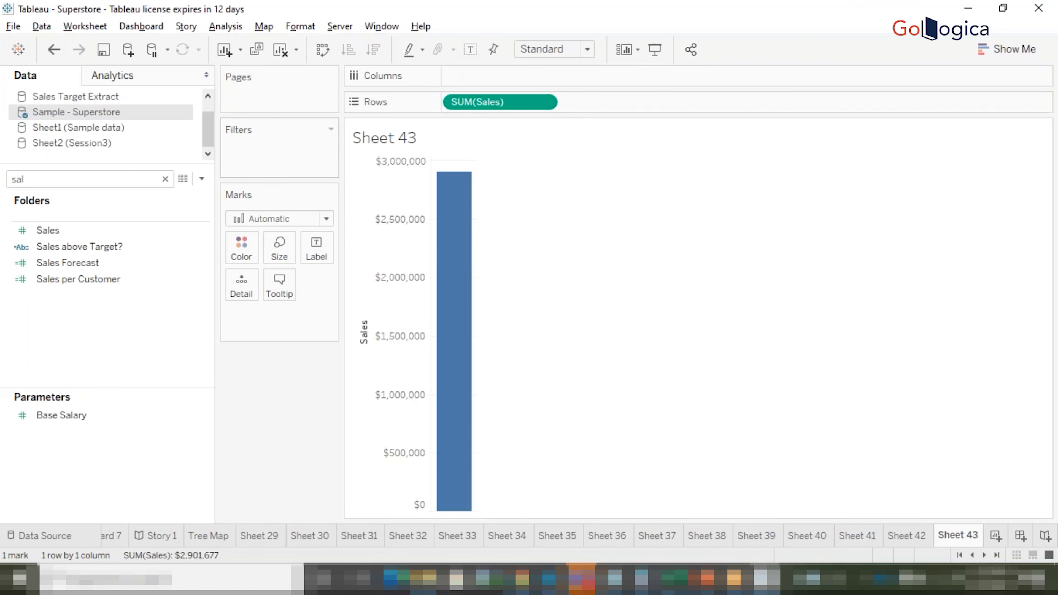
left_click(1004, 52)
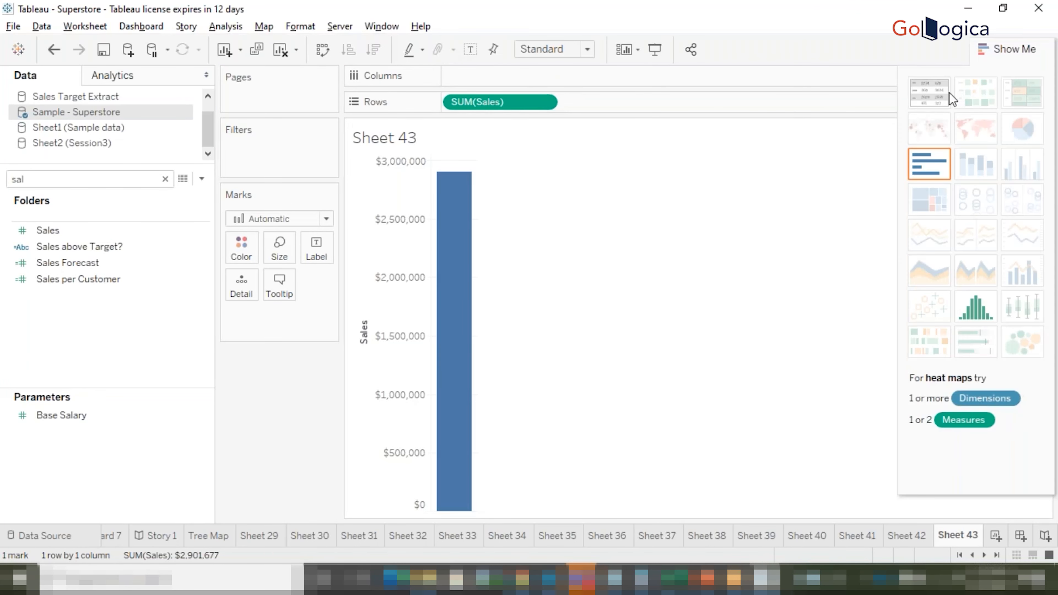
left_click(947, 92)
left_click(77, 184)
key("BackSpace")
key("BackSpace")
key("BackSpace")
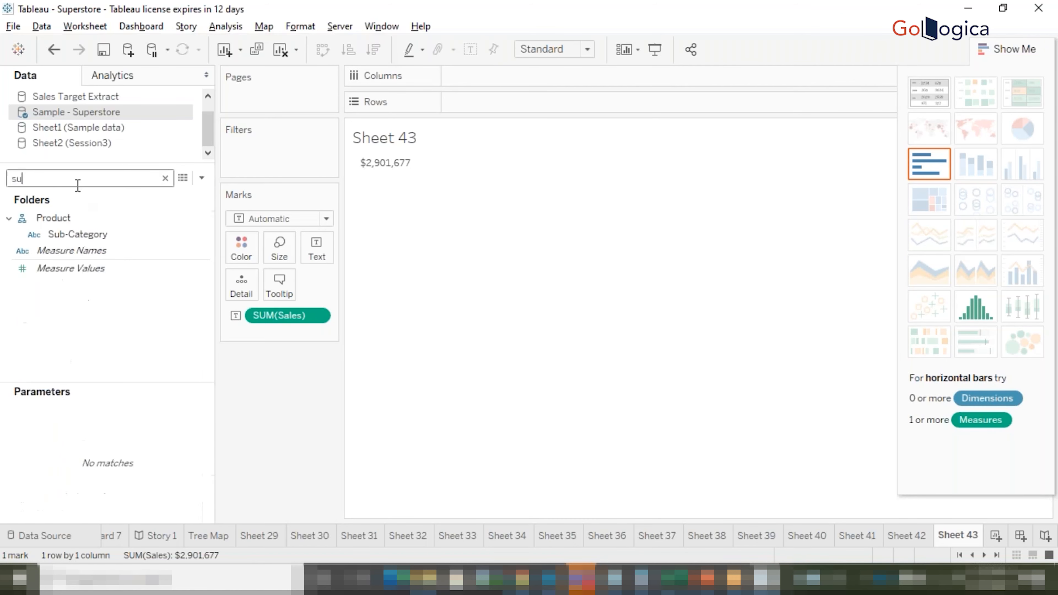
type("pr")
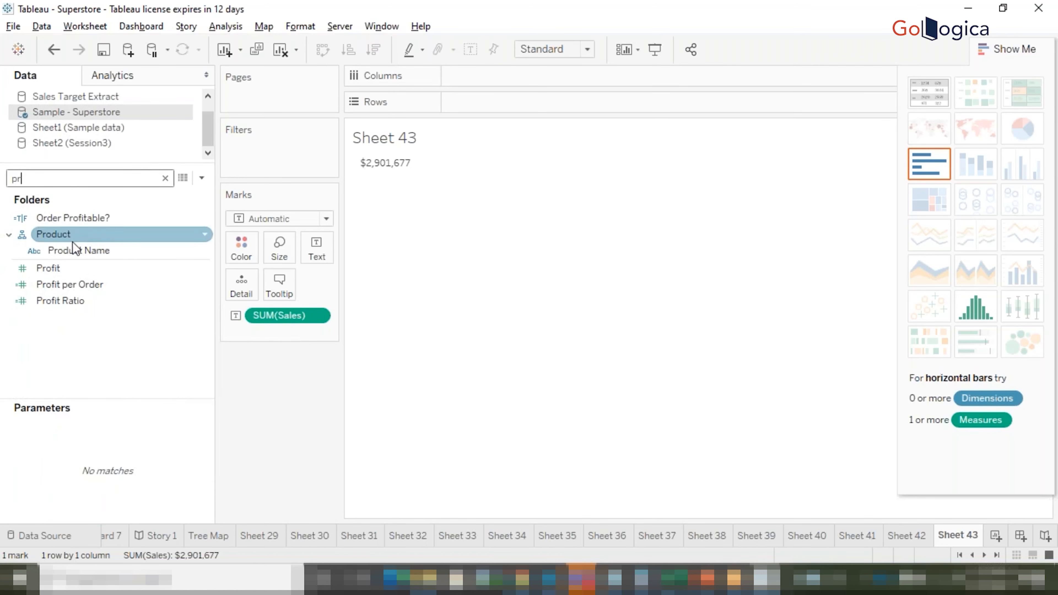
left_click_drag(79, 250, 456, 103)
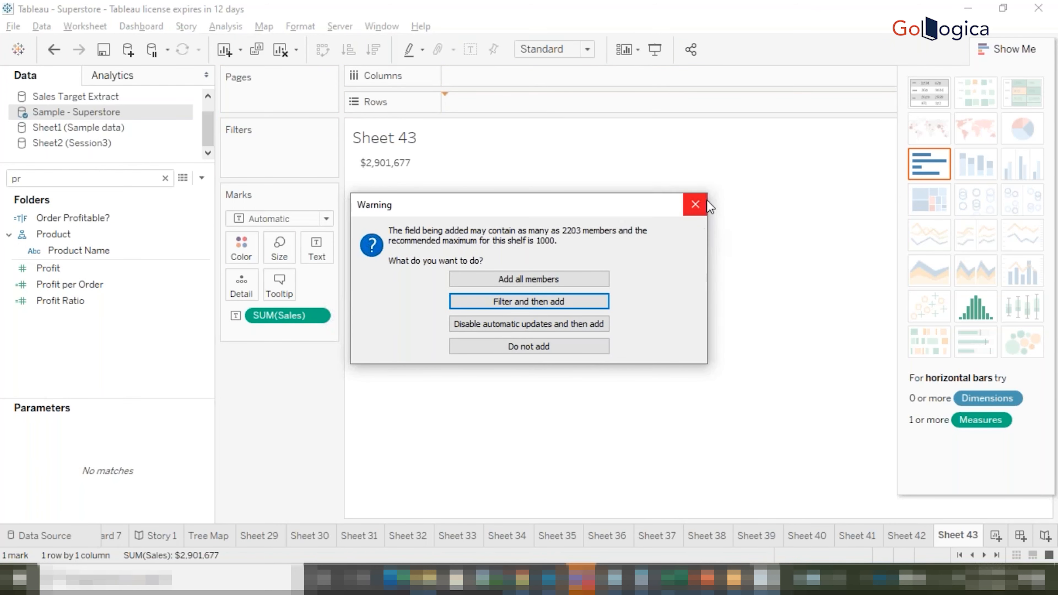
left_click(697, 204)
- Clear the field search and place Segment on Rows to break down the sales figure
key("BackSpace")
key("BackSpace")
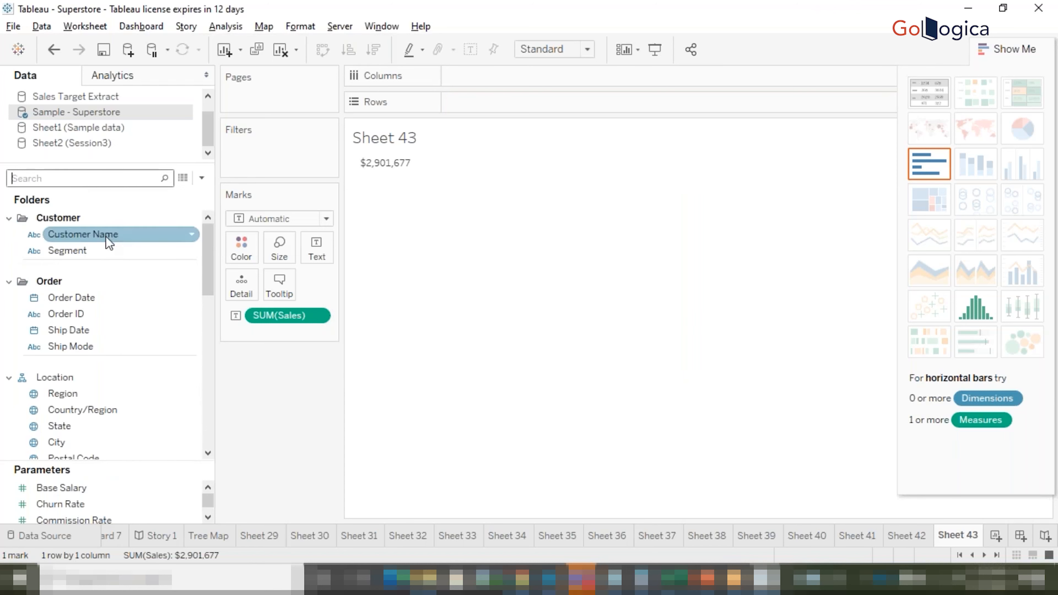
left_click_drag(96, 251, 506, 102)
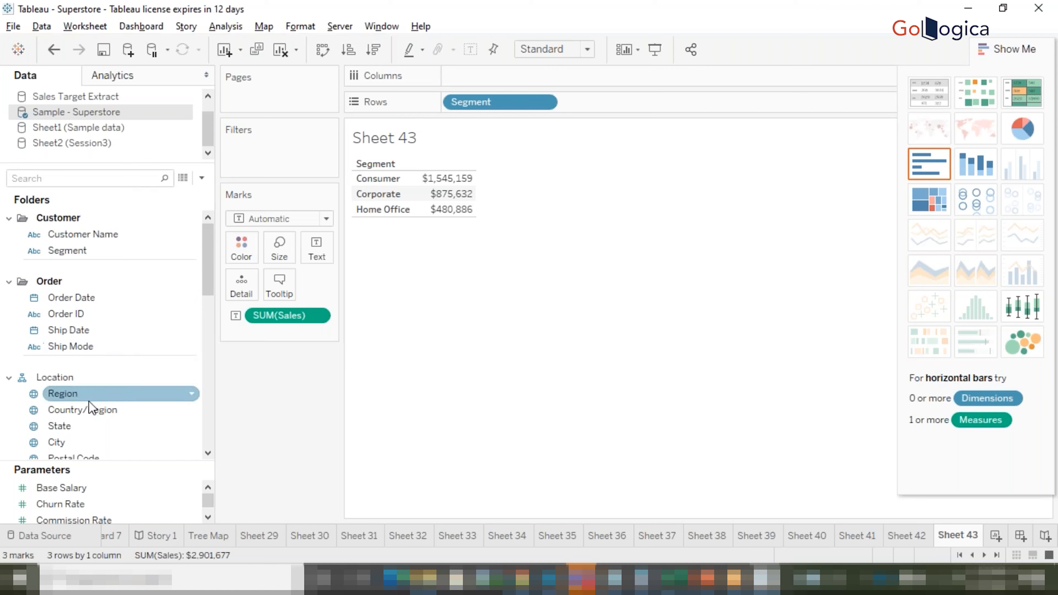
- Search the data fields for "sal" and view the options of the Sales measure
left_click(135, 180)
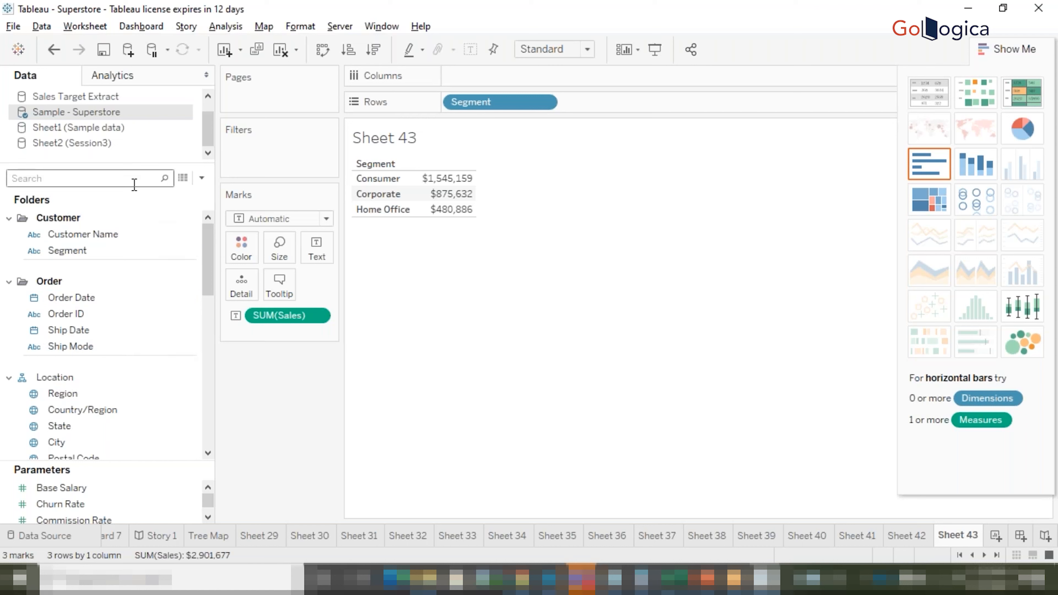
type("sal")
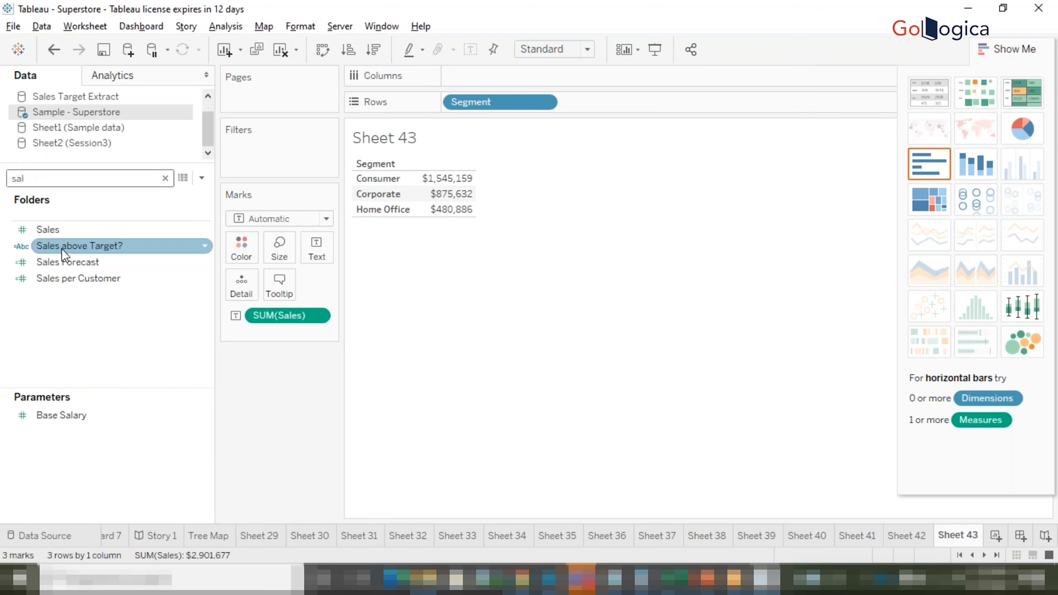
right_click(62, 235)
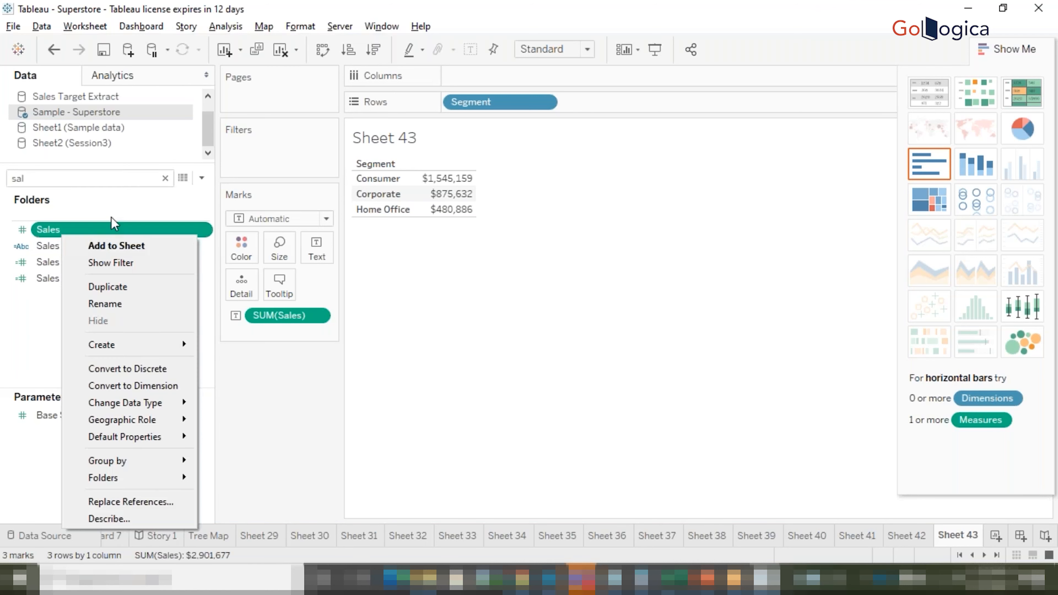
- Create a new calculated field on Sample - Superstore and limit the function list to Number functions
left_click(208, 177)
left_click(208, 178)
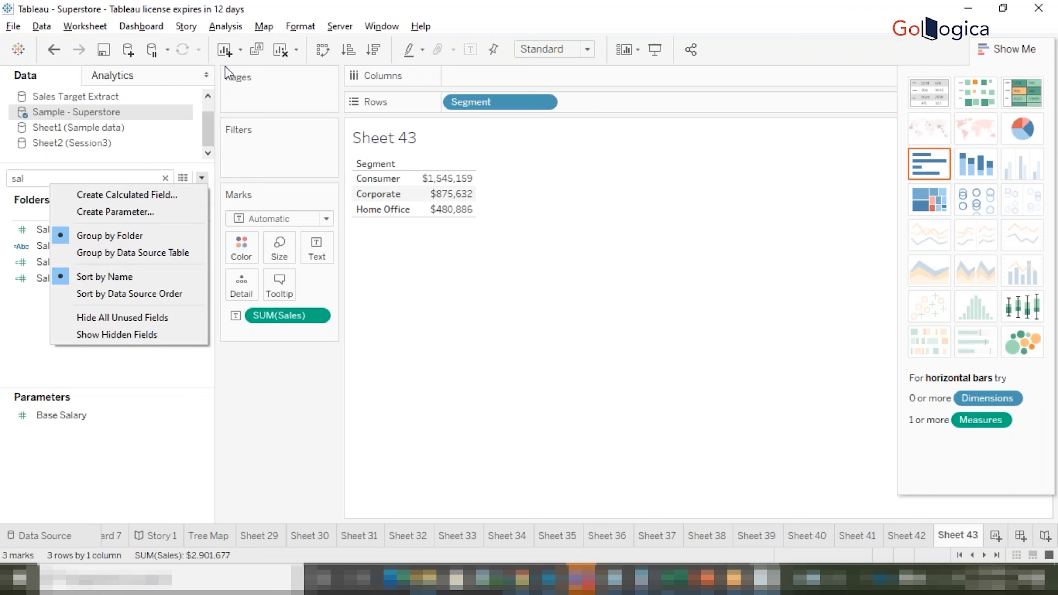
left_click(227, 30)
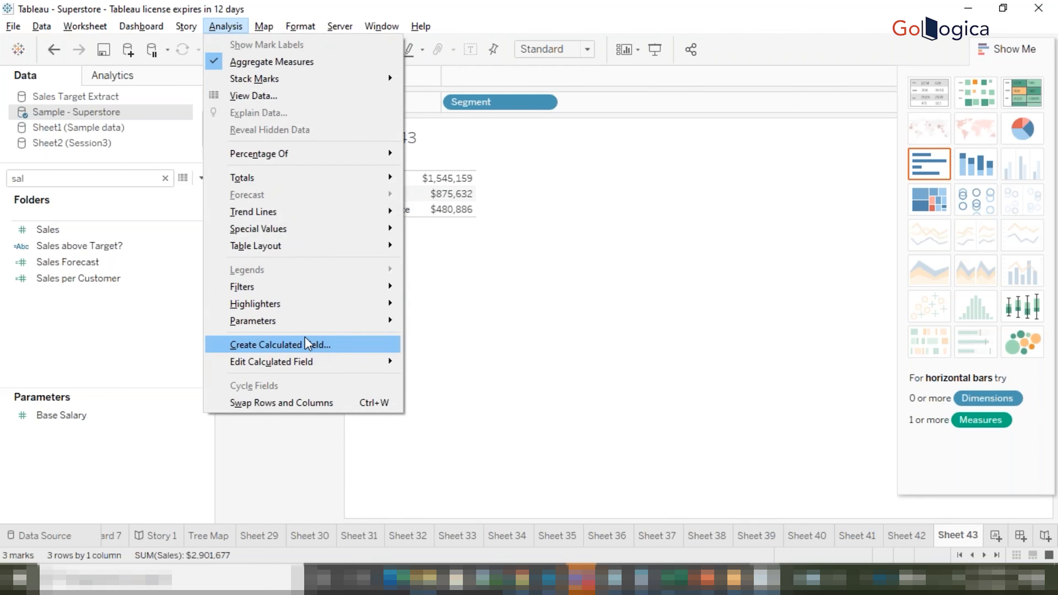
left_click(307, 344)
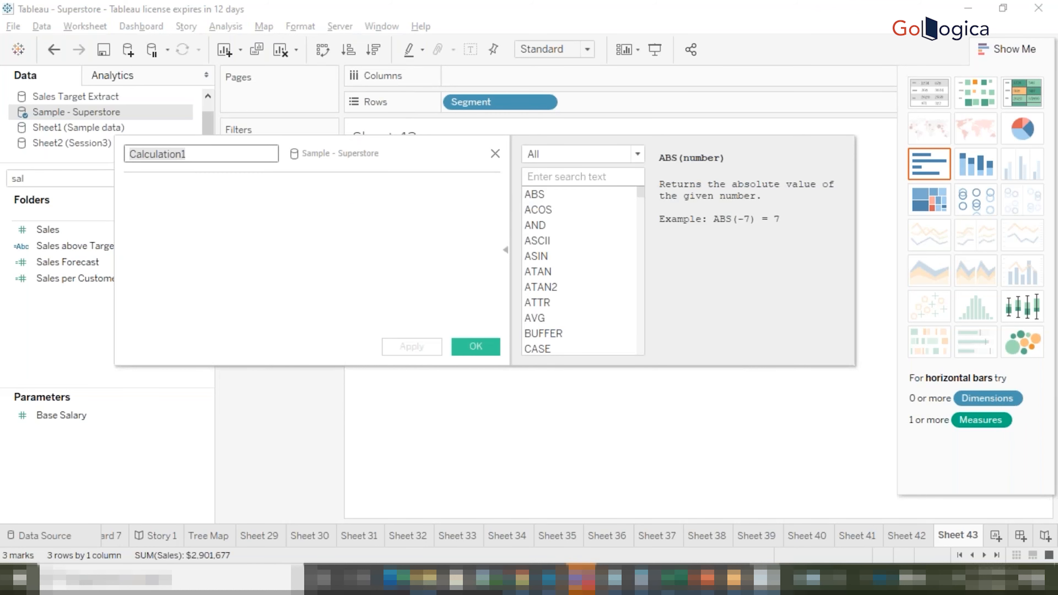
left_click(571, 158)
left_click(561, 183)
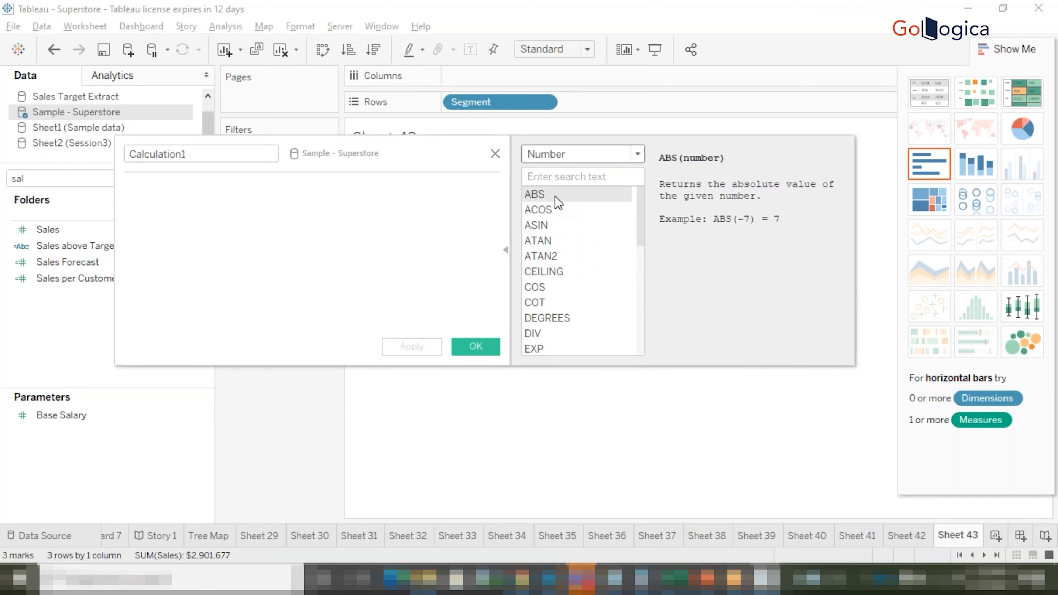
- Begin the calculation's formula with the ABS function
left_click(295, 196)
type("abs")
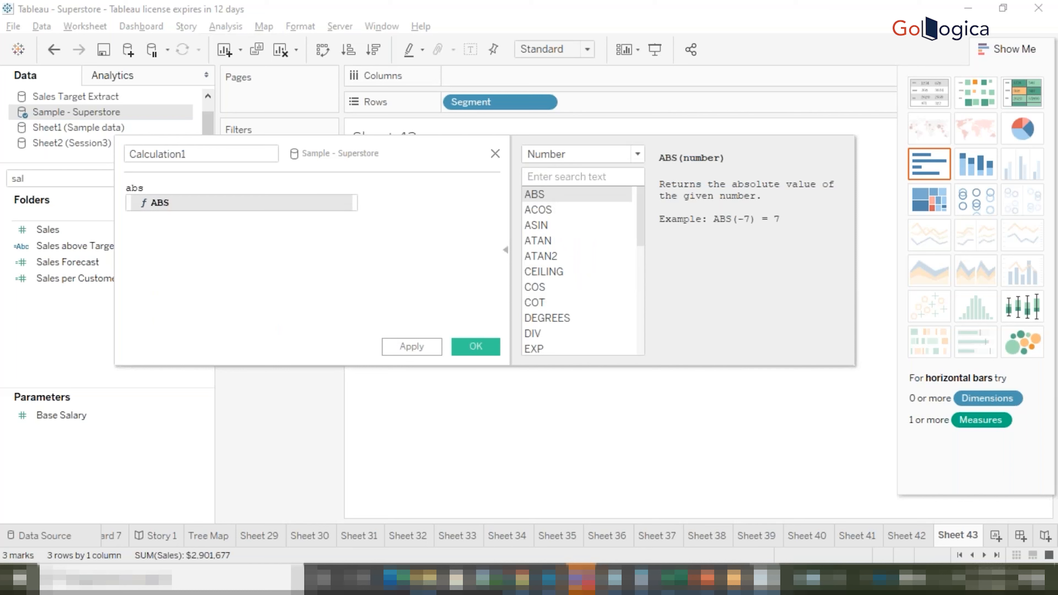
key("Return")
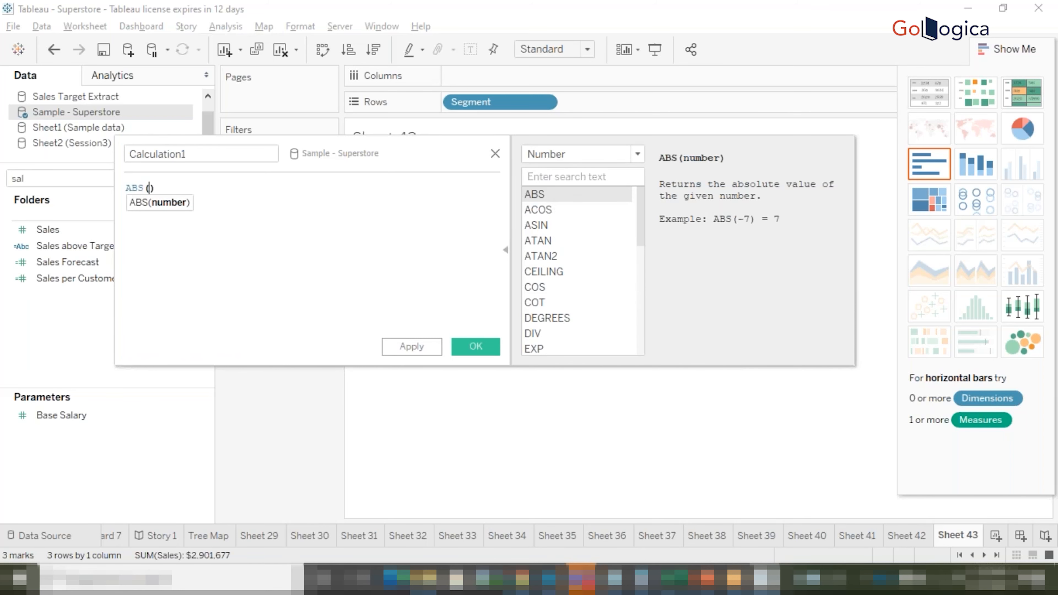
- Search the data fields for "cat" and replace Segment with Sub-Category on Rows, keeping the calculation editor open
left_click_drag(358, 161, 395, 339)
key("BackSpace")
key("BackSpace")
key("BackSpace")
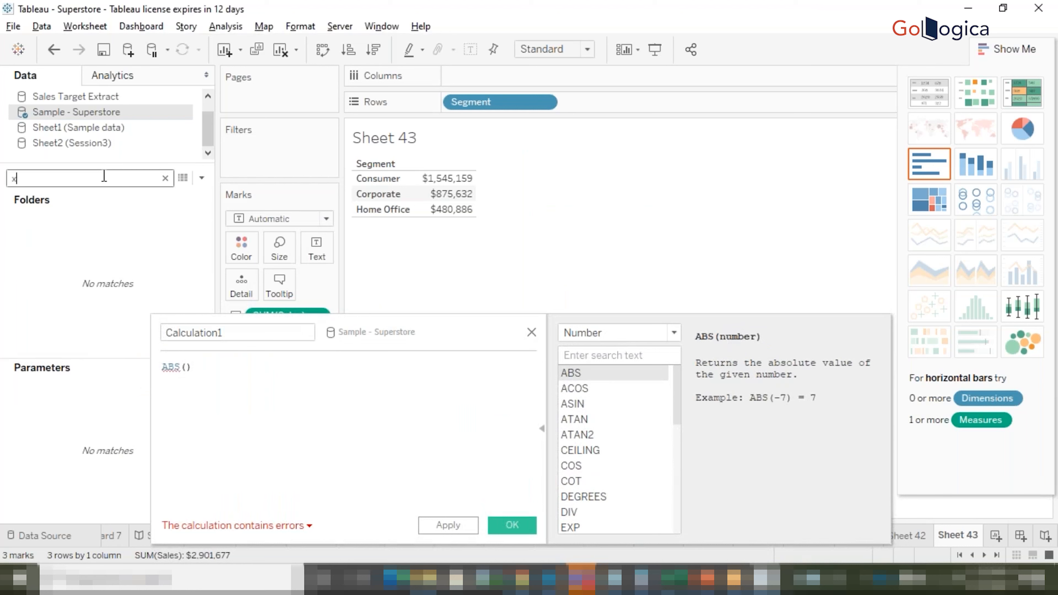
type("cat")
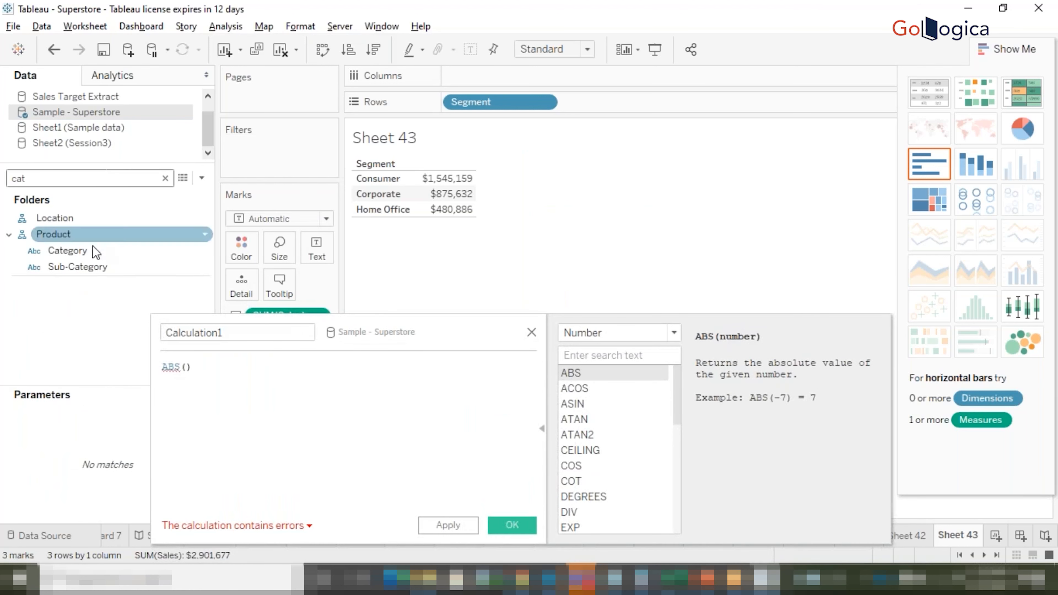
left_click_drag(95, 267, 606, 106)
left_click_drag(473, 102, 621, 208)
left_click_drag(335, 329, 610, 348)
left_click(77, 266)
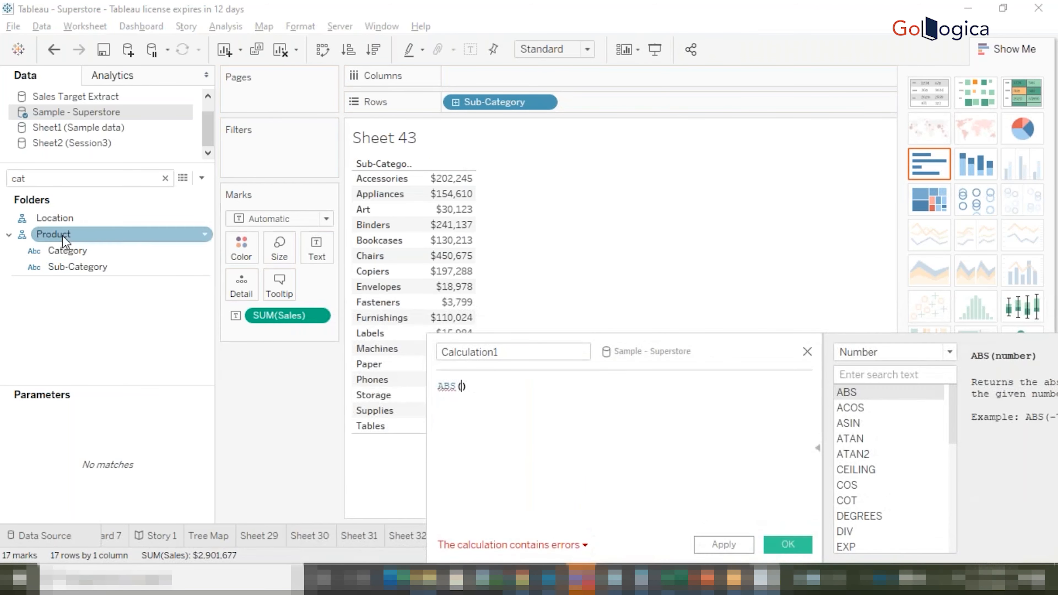
- Search the data fields for "pro" and add the Profit measure to the table alongside Sales
double_click(64, 179)
type("pro")
left_click(54, 269)
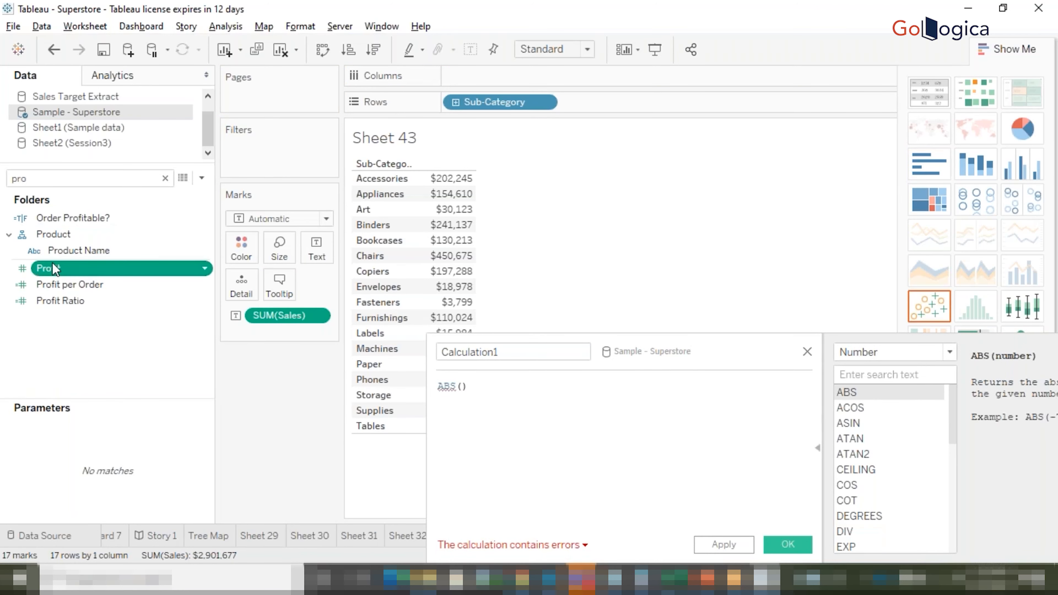
double_click(55, 269)
left_click_drag(710, 352, 883, 326)
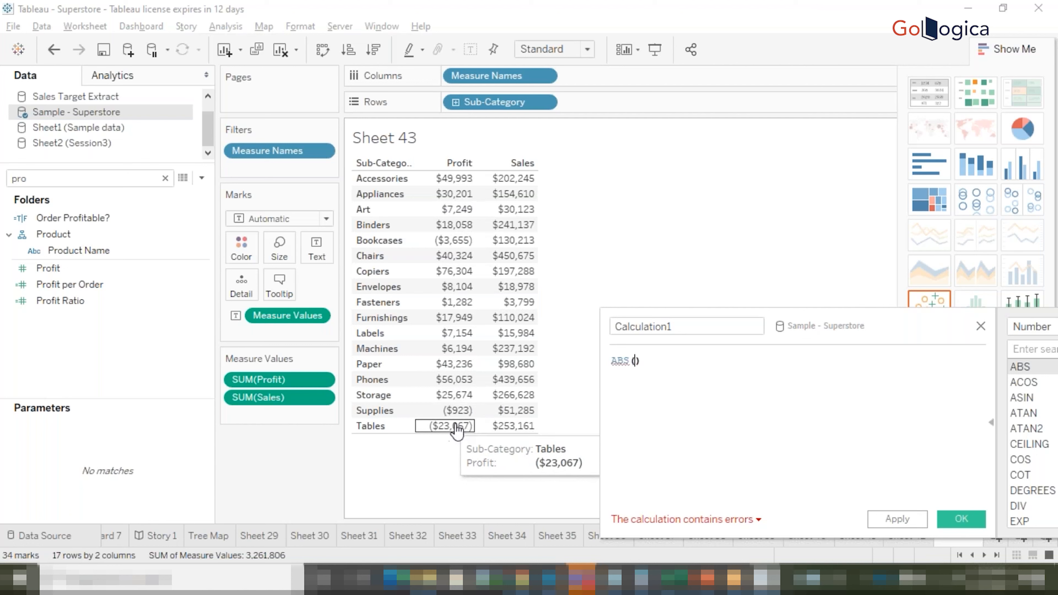
- Format the table's SUM(Profit) values as Number (Custom) with two decimal places and -1234 style negatives
left_click(302, 386)
right_click(303, 386)
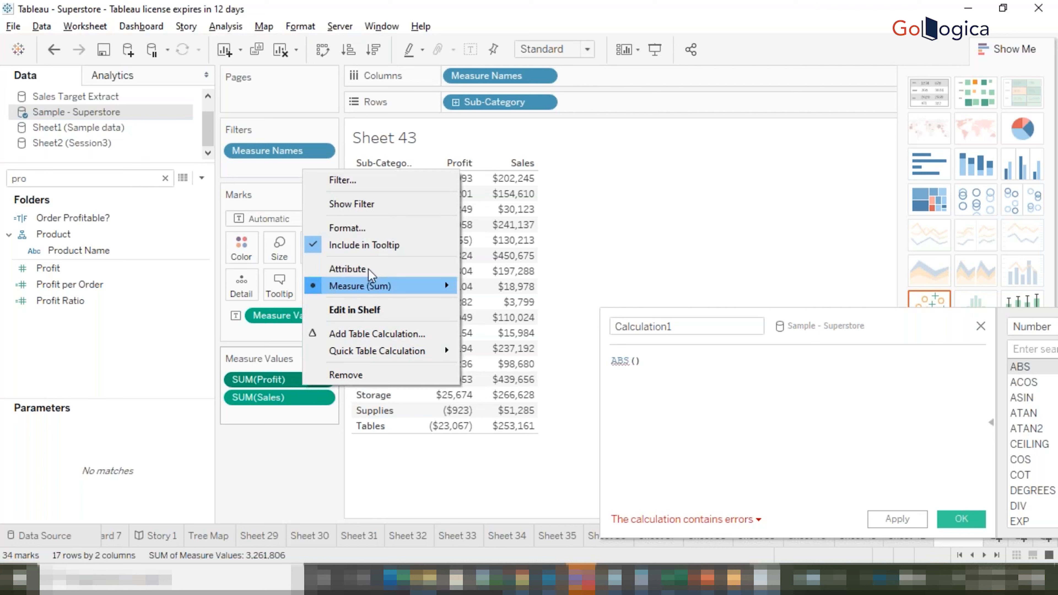
left_click(365, 227)
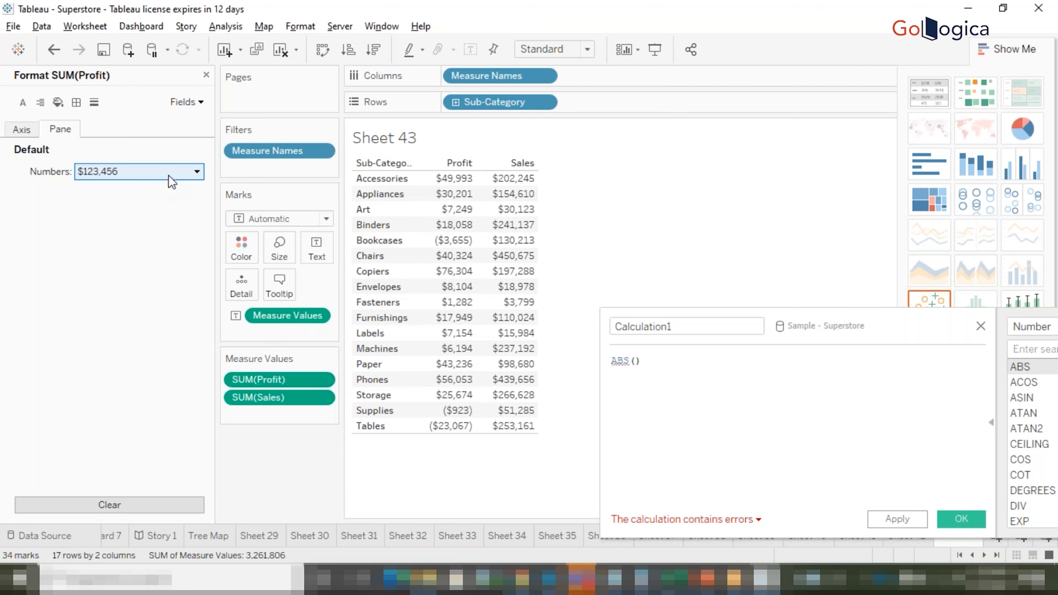
left_click(131, 172)
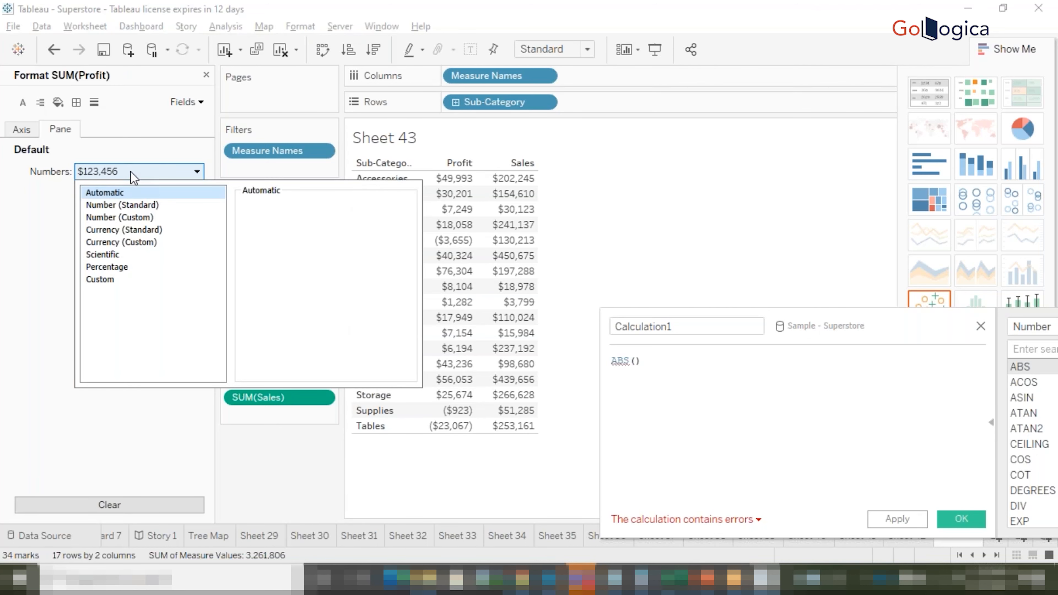
left_click(113, 281)
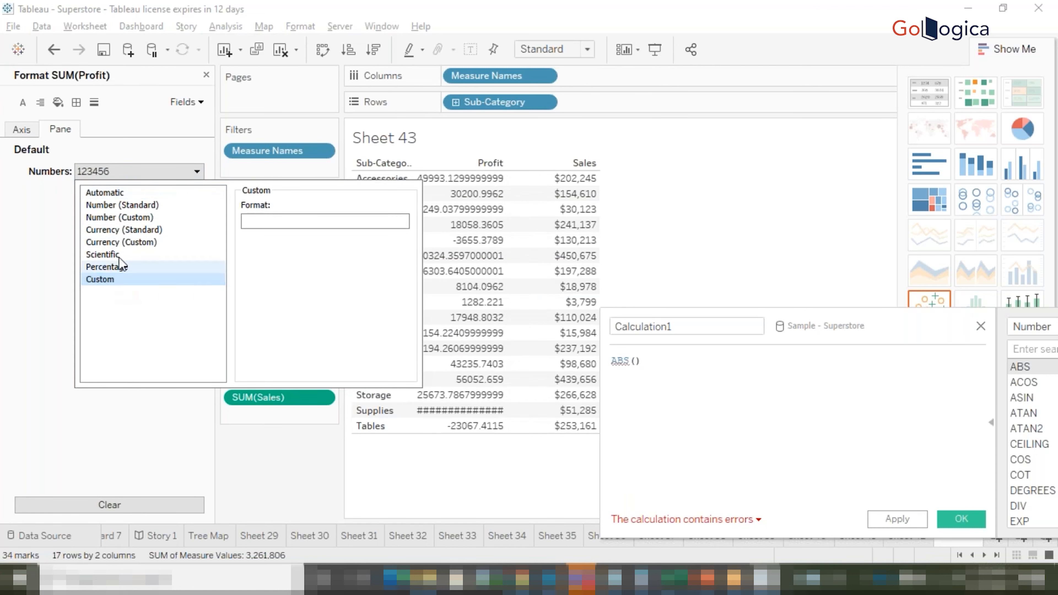
left_click(129, 218)
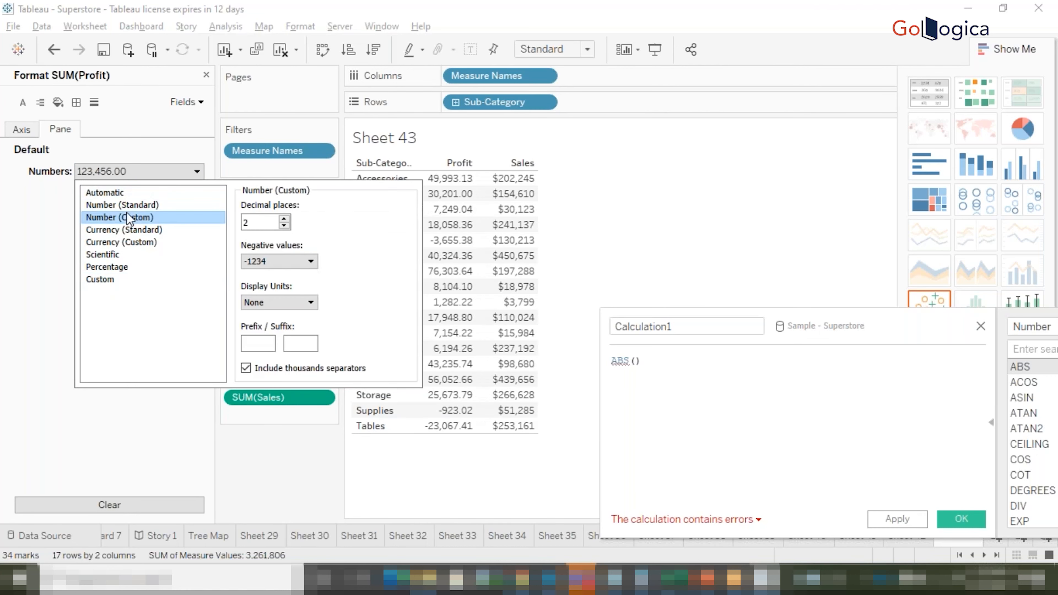
left_click(255, 479)
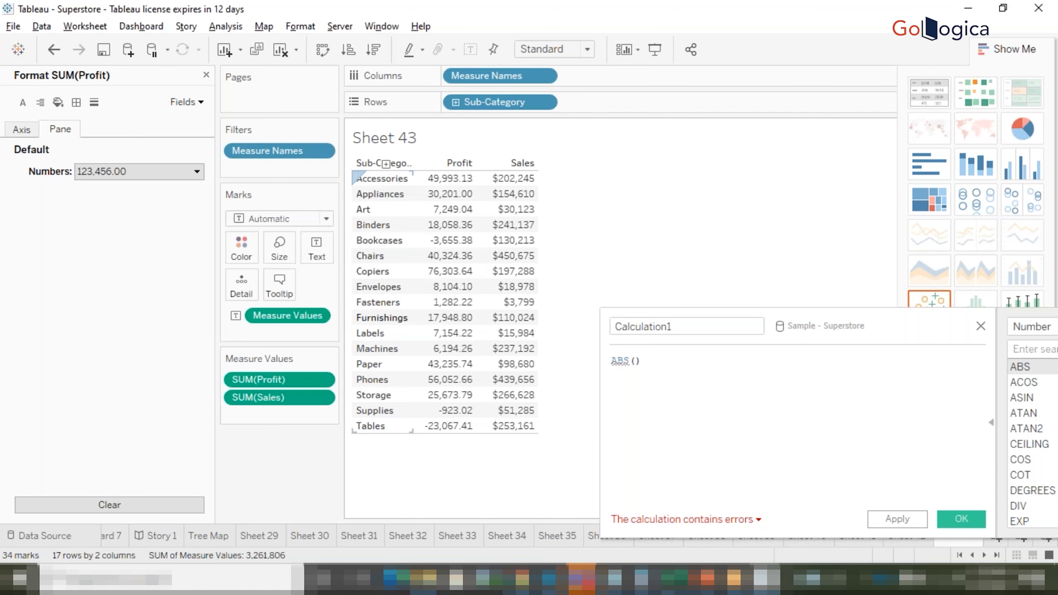
mouse_move(450, 426)
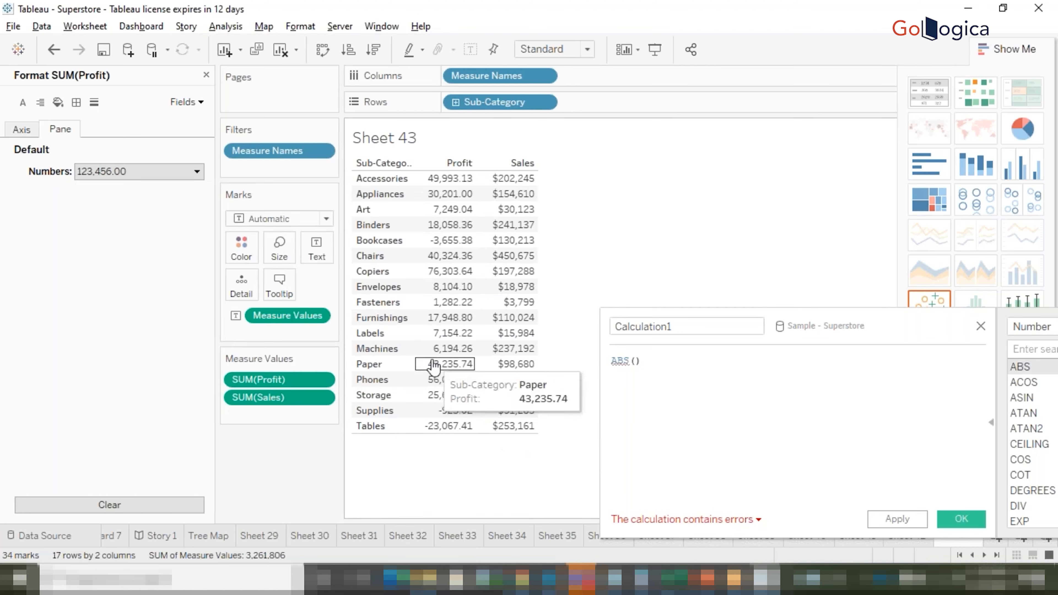
left_click(206, 76)
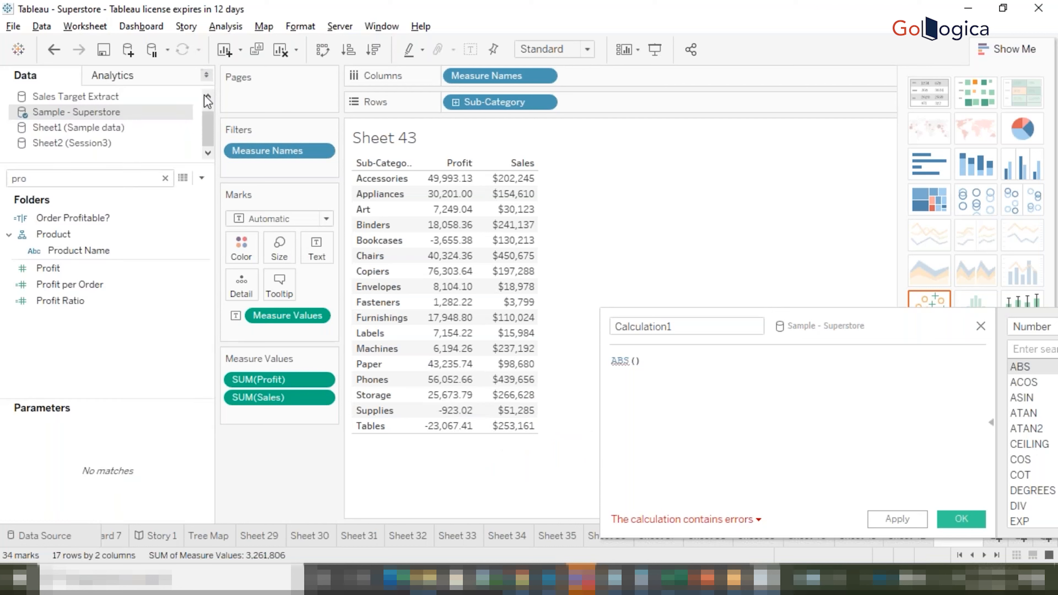
- Collapse the function reference and complete the formula as ABS([Profit])
left_click_drag(825, 323, 570, 309)
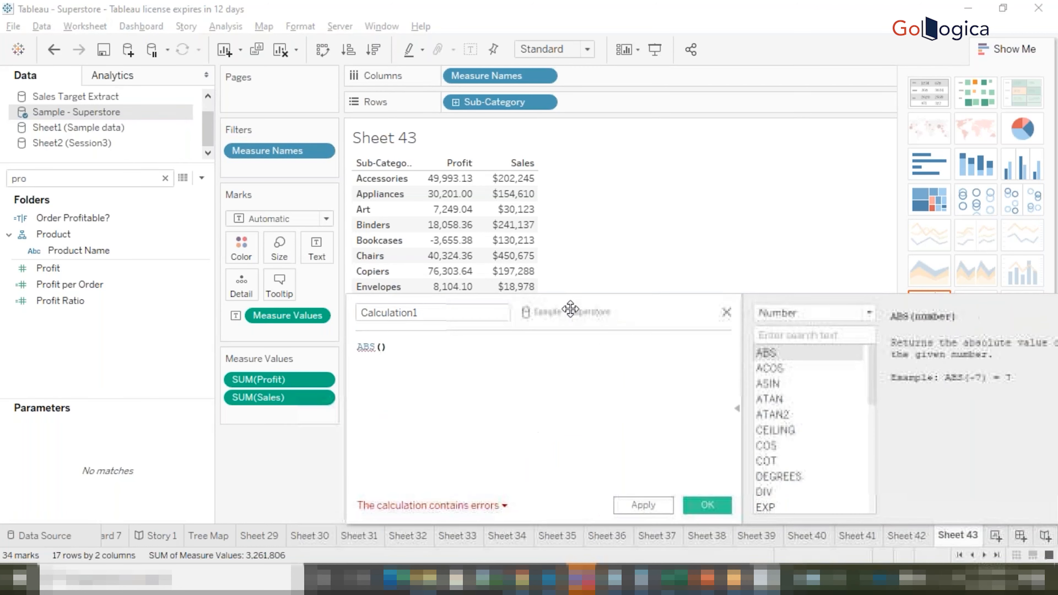
left_click(736, 404)
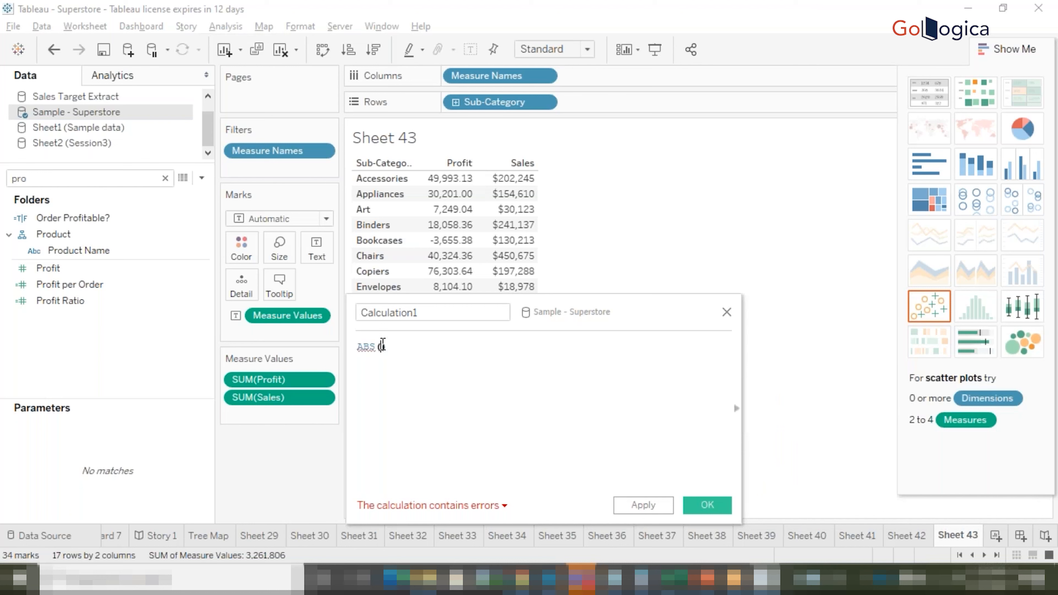
type("pro")
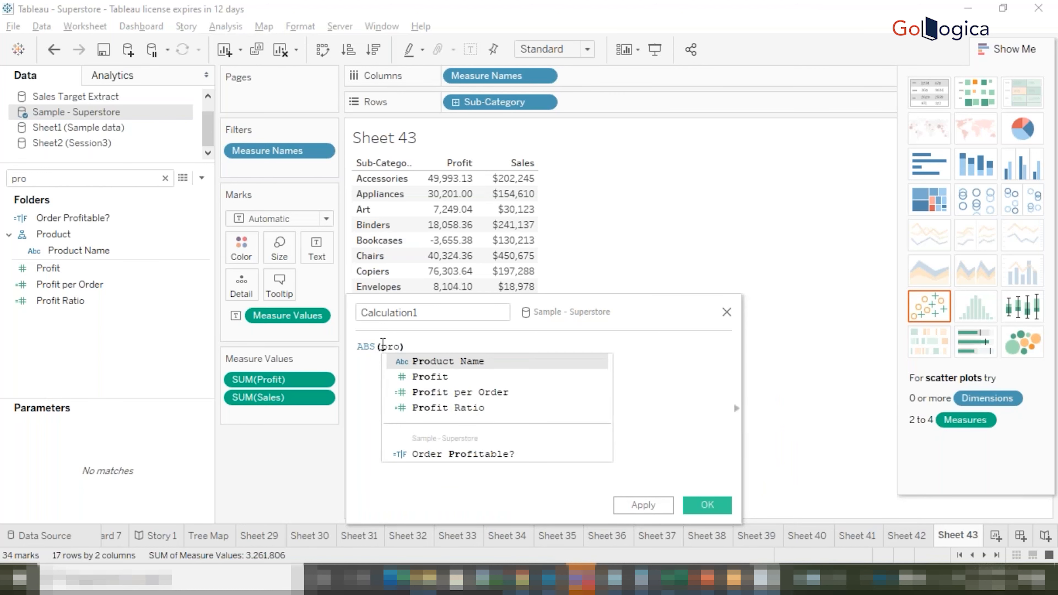
key("Down")
key("Return")
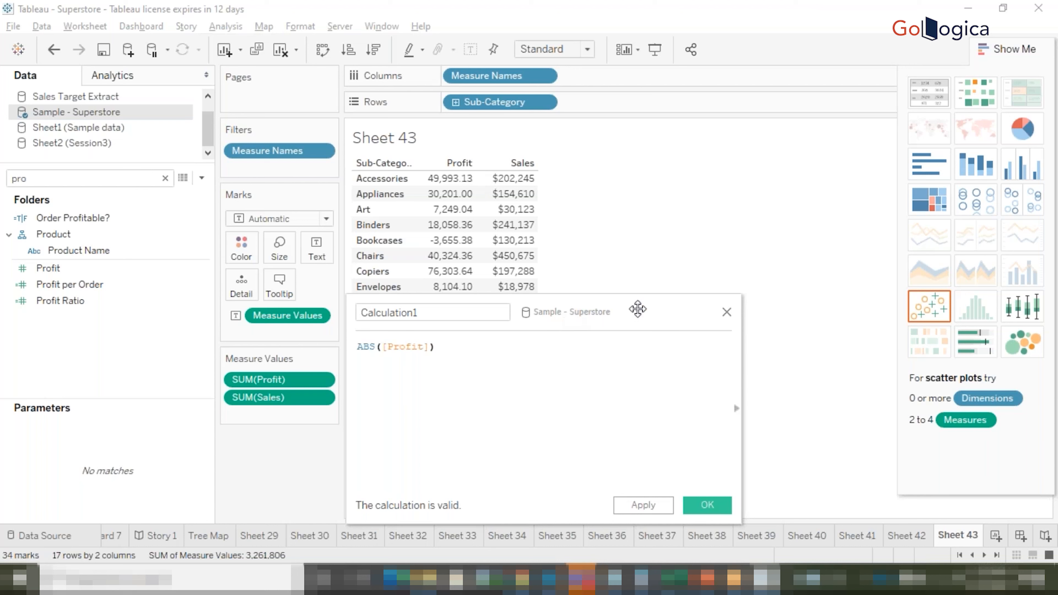
- Name the calculated field Absolute and apply it, leaving its editor open
left_click_drag(545, 327, 672, 293)
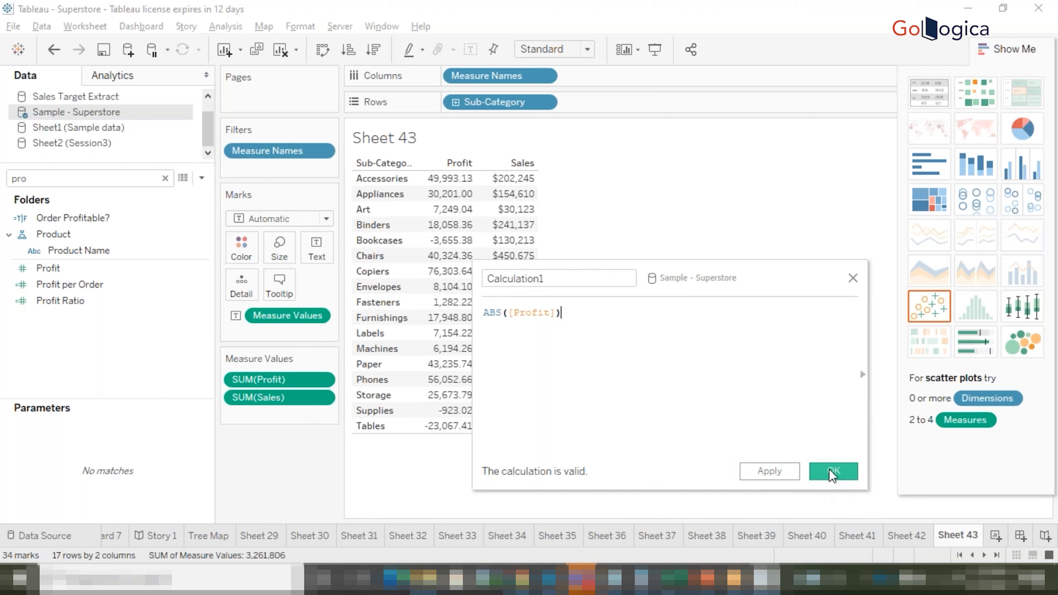
key("ctrl+a")
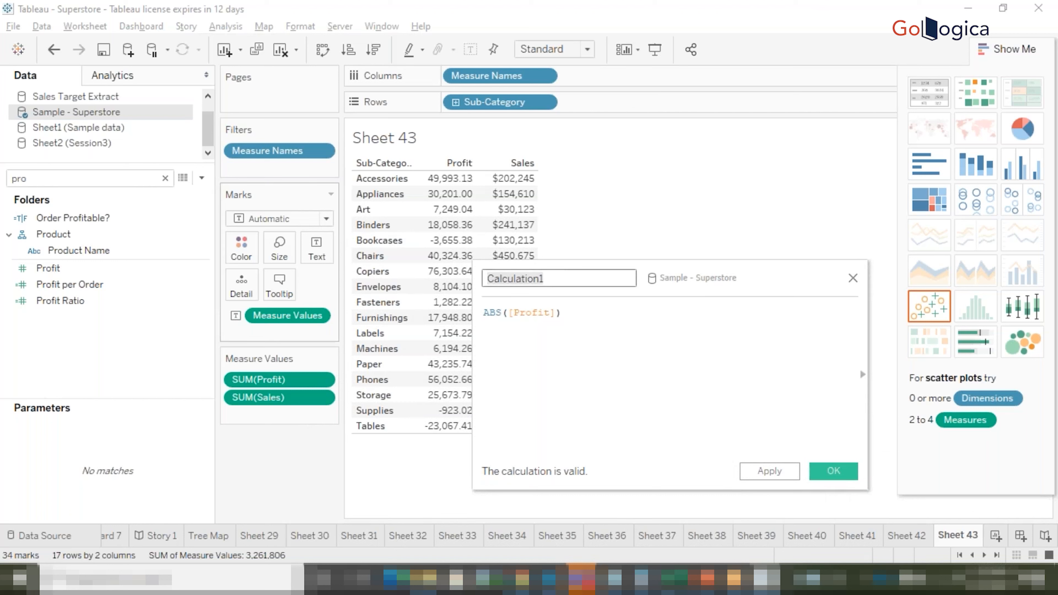
type("Absolute")
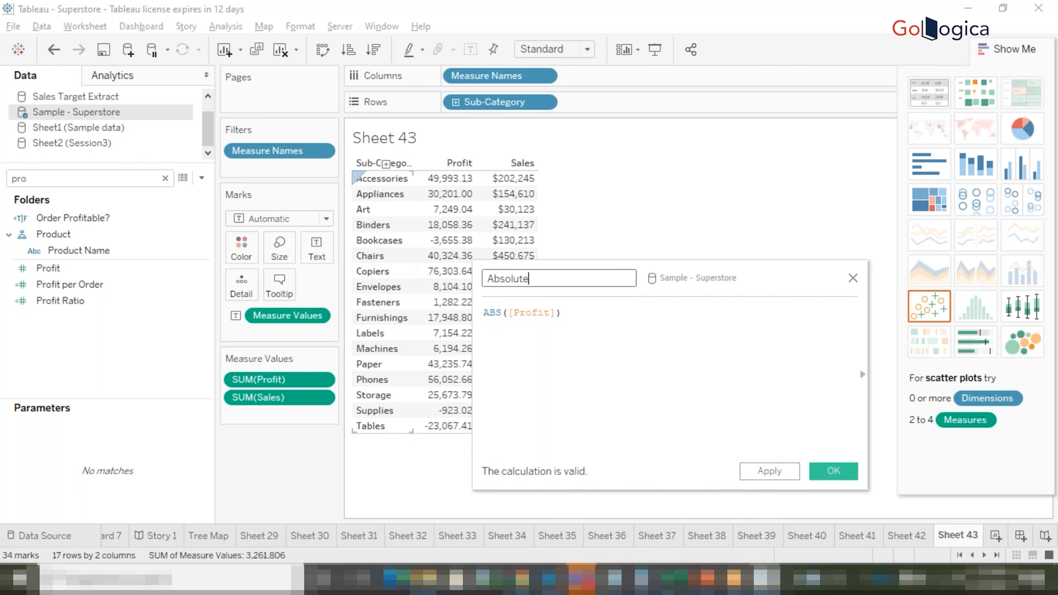
left_click(769, 472)
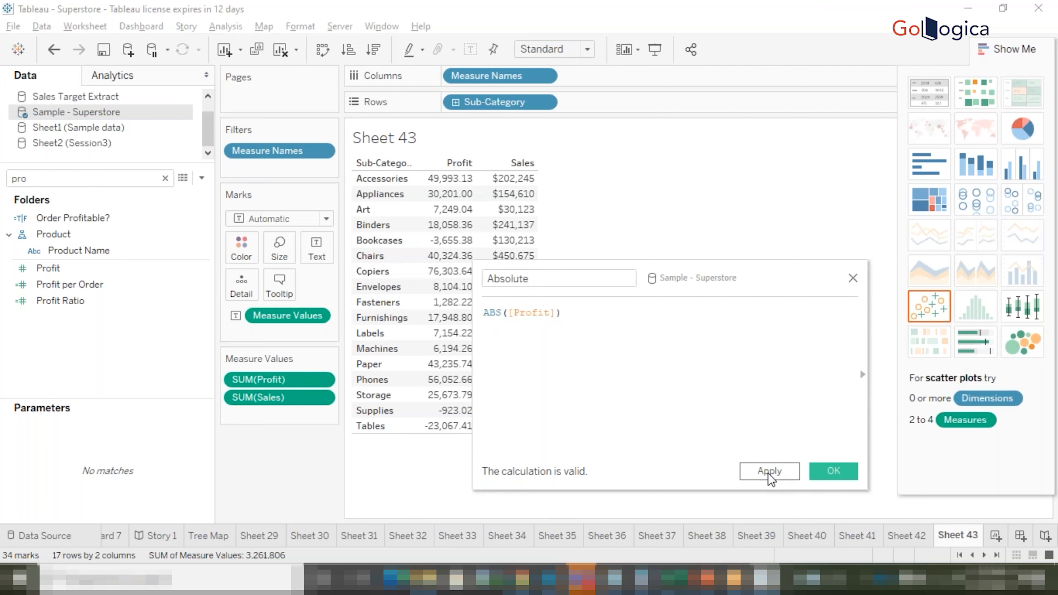
- Search the data fields for "abso", try Absolute as a third measure value in the table, and remove it again
left_click(36, 177)
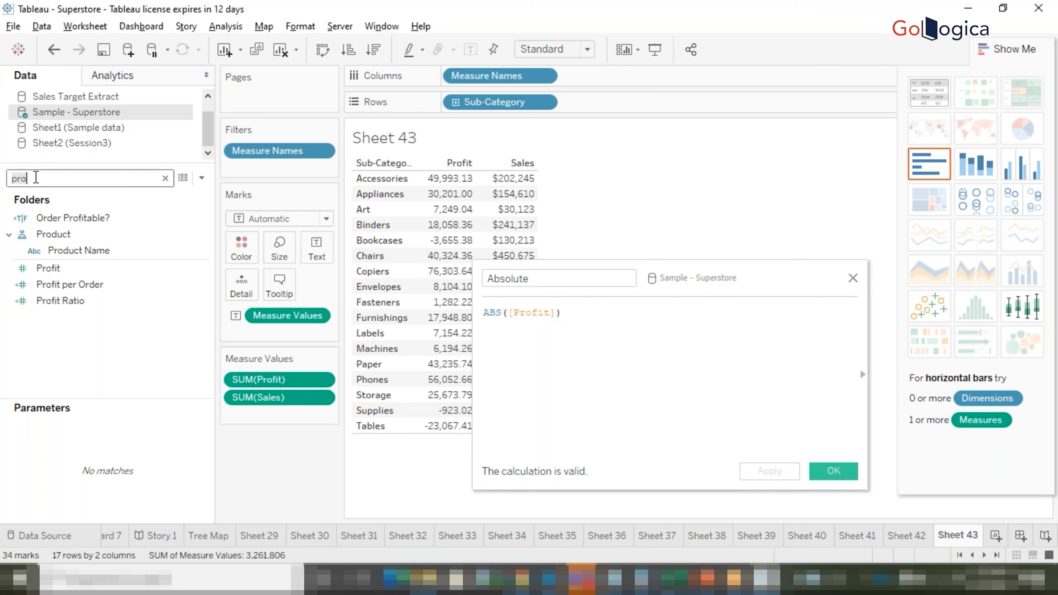
type("abso")
left_click(54, 232)
left_click_drag(55, 234, 227, 421)
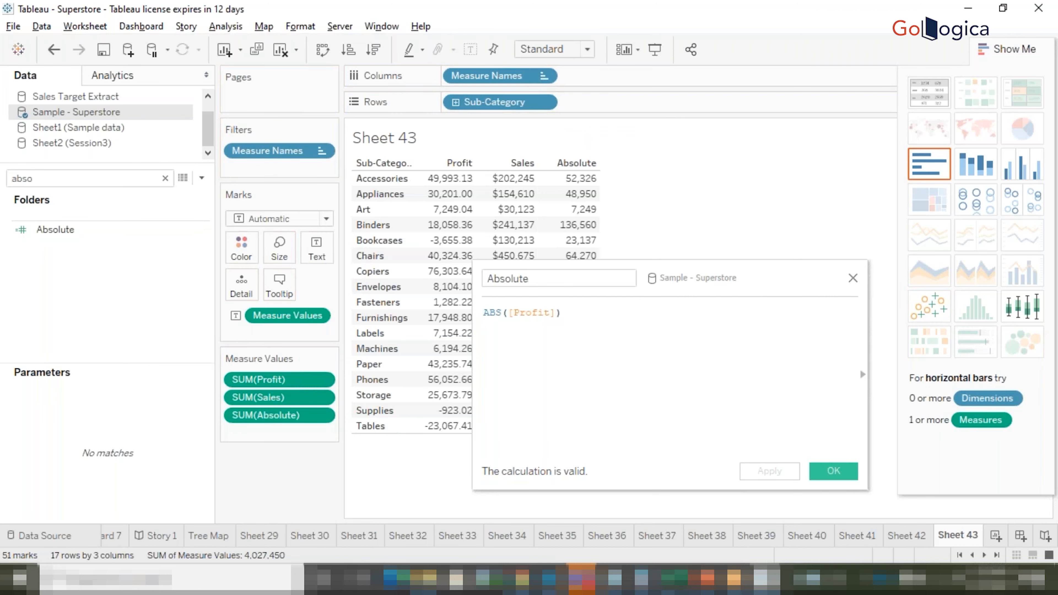
left_click_drag(706, 287, 988, 244)
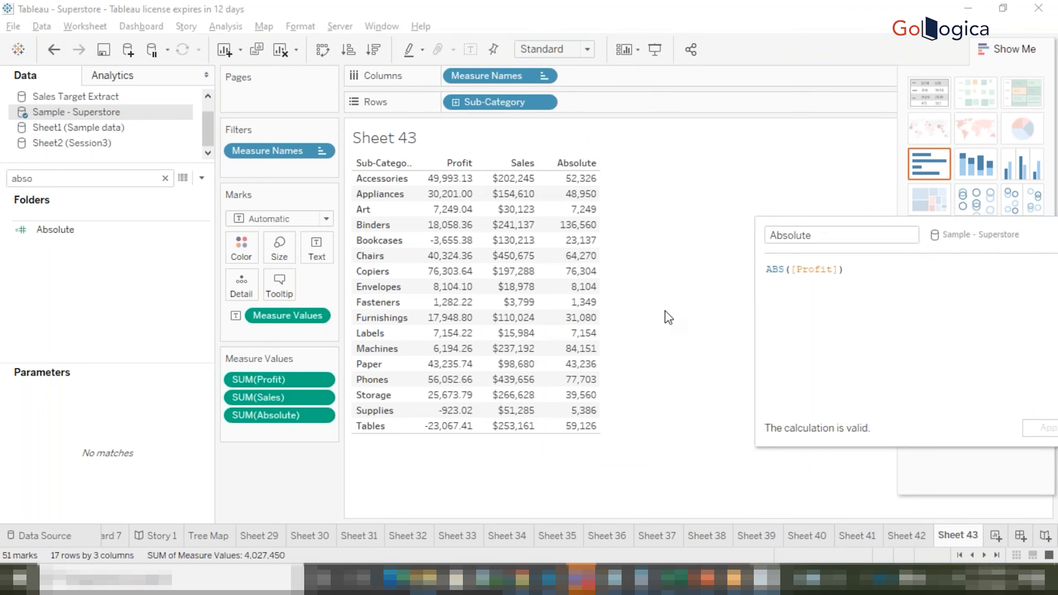
left_click_drag(288, 419, 284, 493)
- Wrap Profit in SUM within the Absolute calculation so the formula reads ABS(SUM([Profit]))
left_click(791, 270)
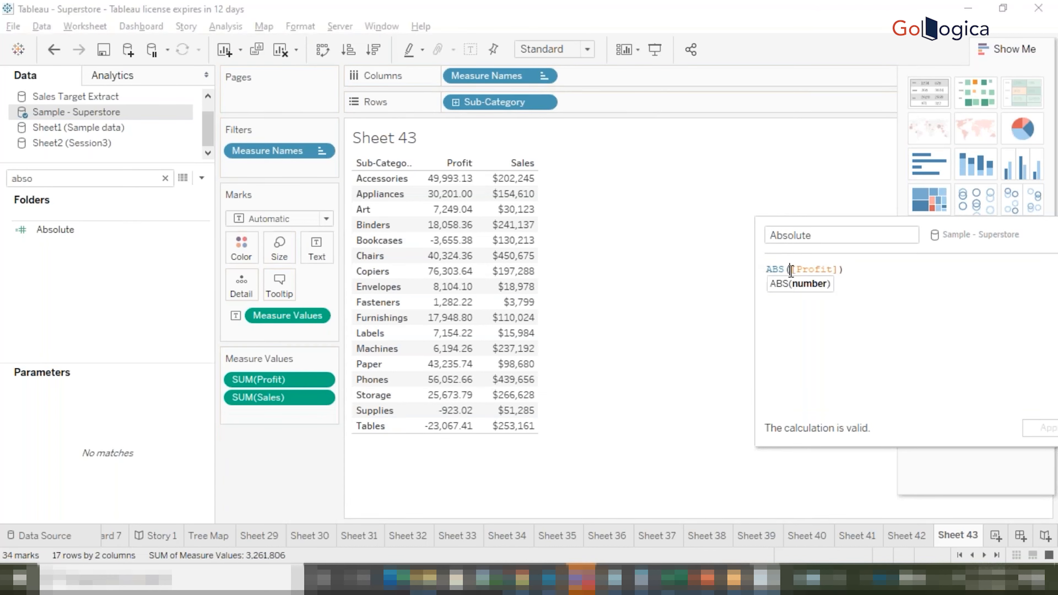
type("SUM(")
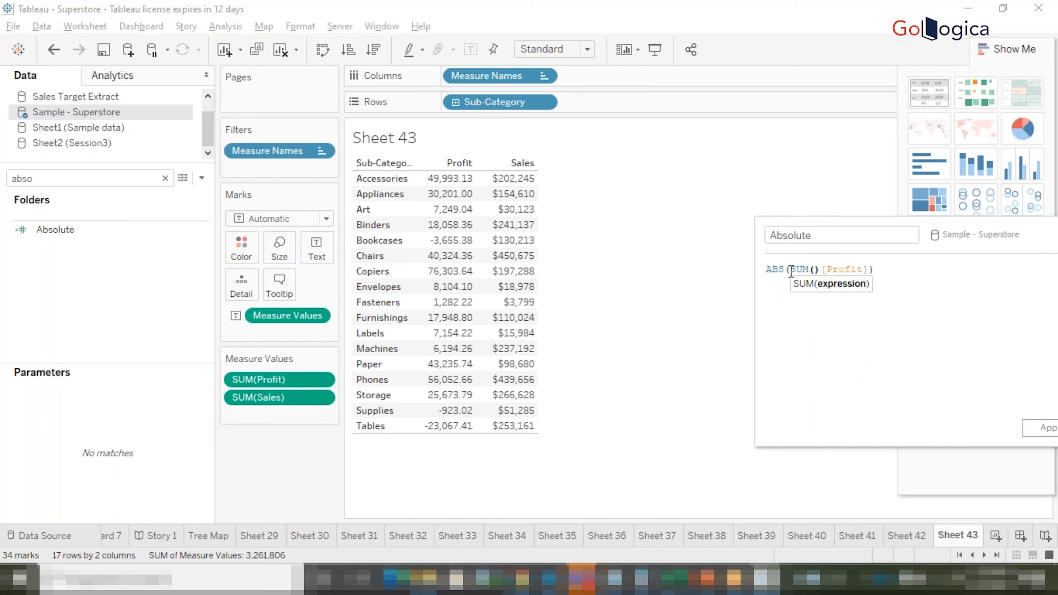
left_click(870, 269)
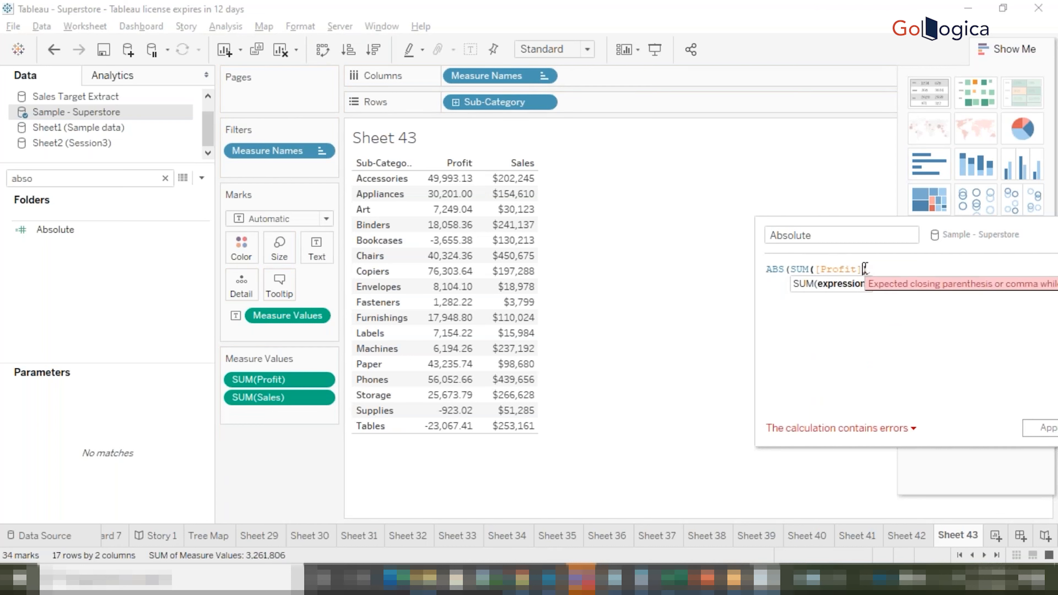
type(")")
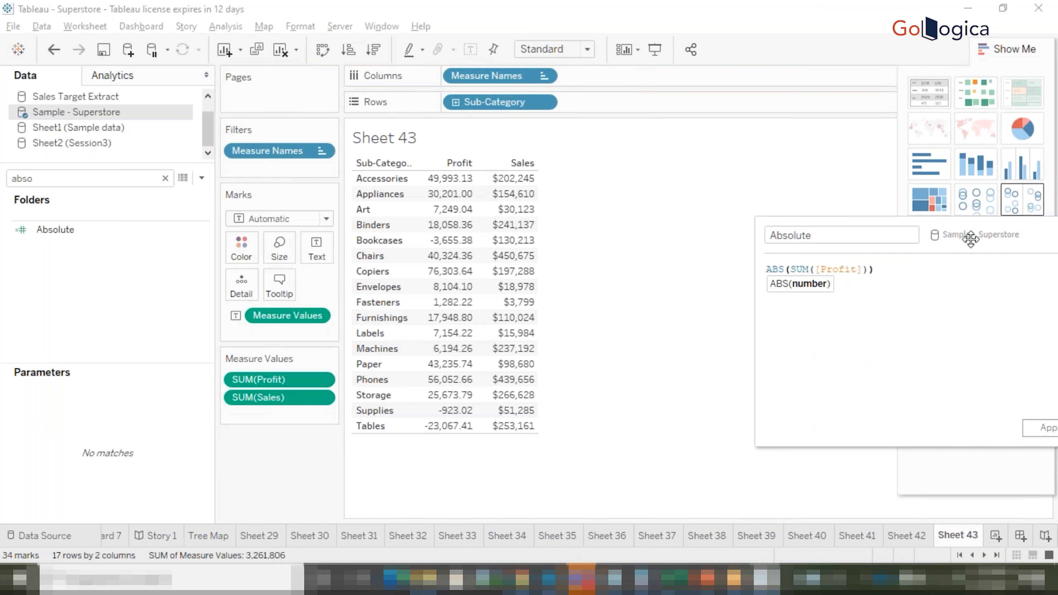
left_click_drag(969, 229, 899, 221)
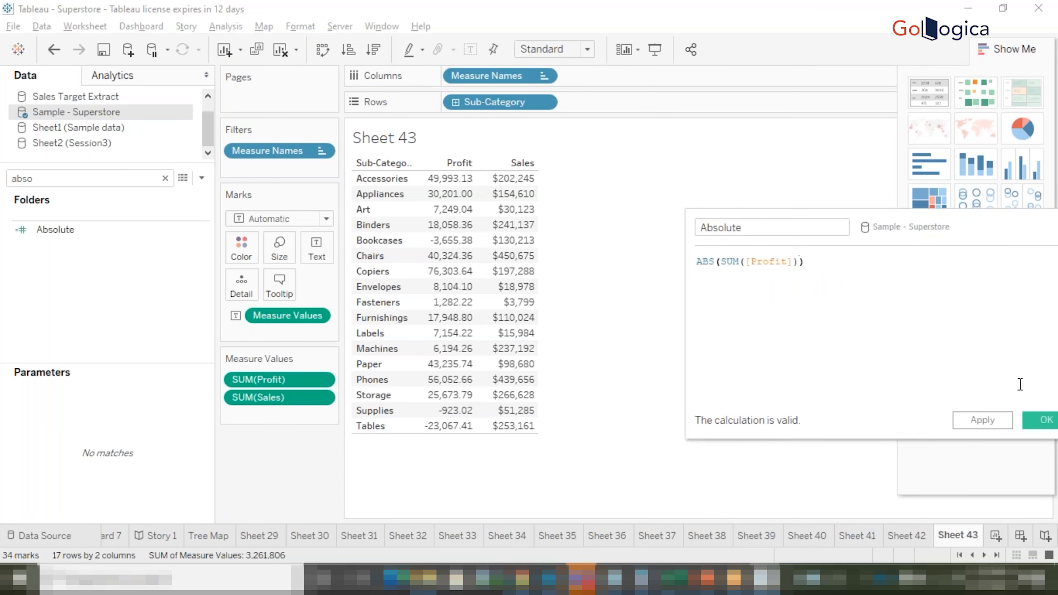
- Apply the revised Absolute calculation and add Absolute to the table as the third measure value
left_click(980, 424)
mouse_move(61, 238)
left_mouse_down()
mouse_move(278, 513)
mouse_move(248, 416)
mouse_move(228, 412)
left_mouse_up()
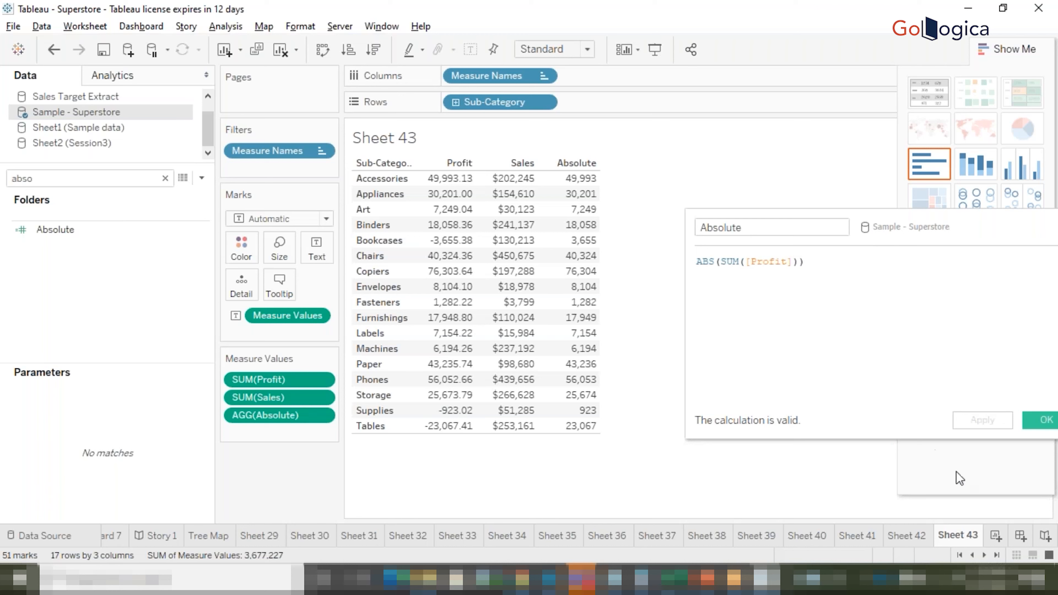
- Create a new worksheet and add the Absolute measure to its rows as a bar
left_click(996, 537)
left_click(119, 231)
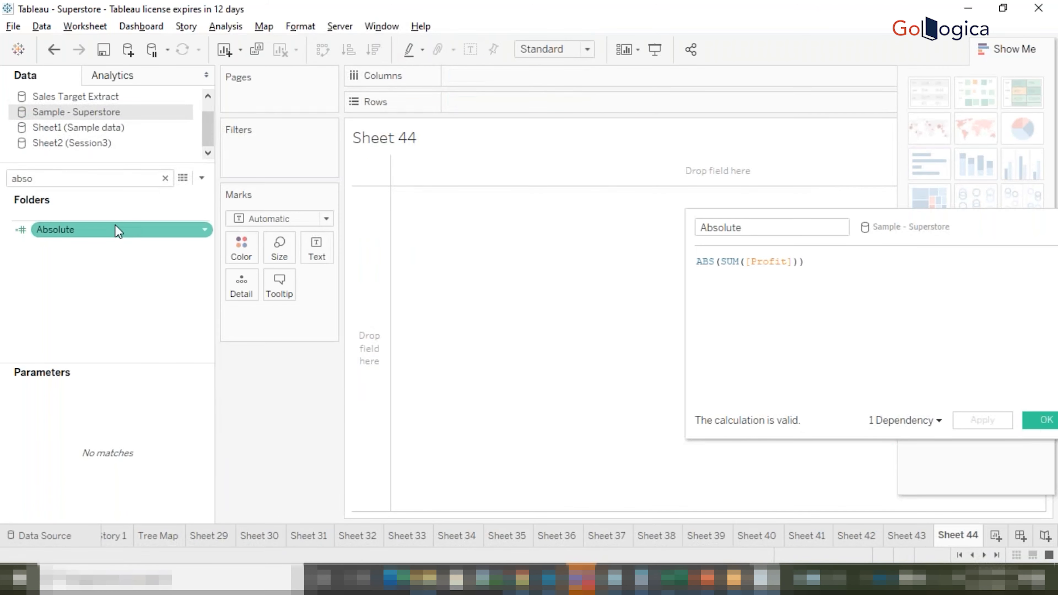
double_click(96, 237)
- Search the data fields for "su" and add Sub-Category to the columns of the bar chart
left_click(40, 178)
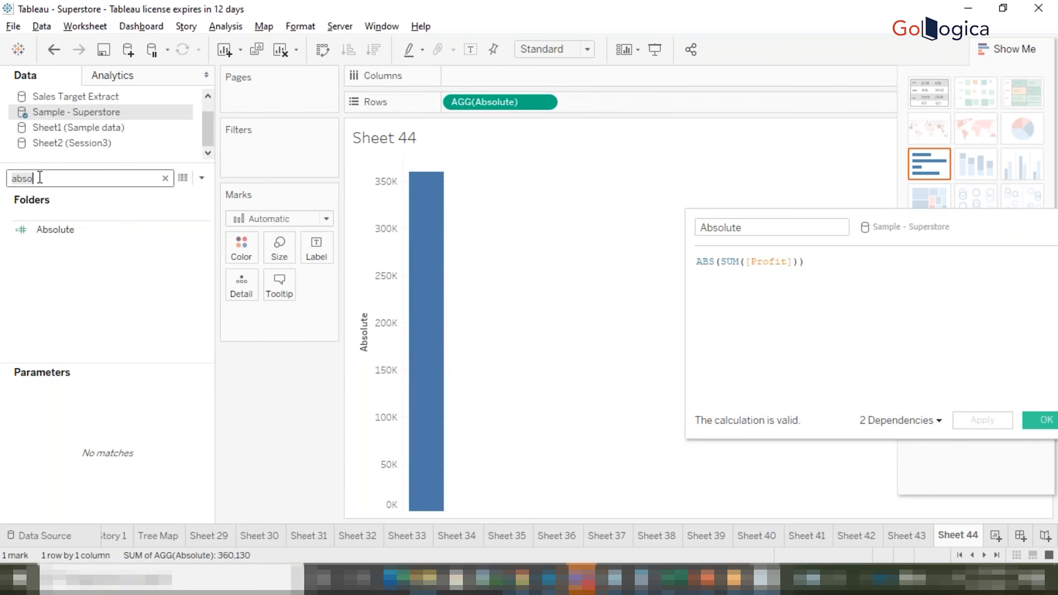
key("BackSpace")
key("BackSpace")
key("BackSpace")
key("BackSpace")
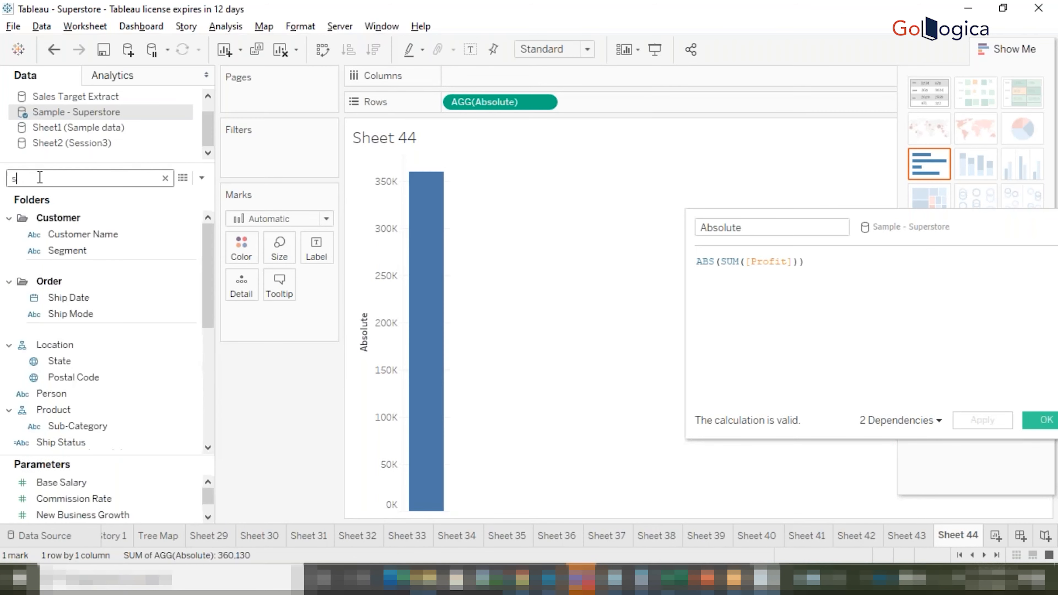
type("su")
left_click(61, 234)
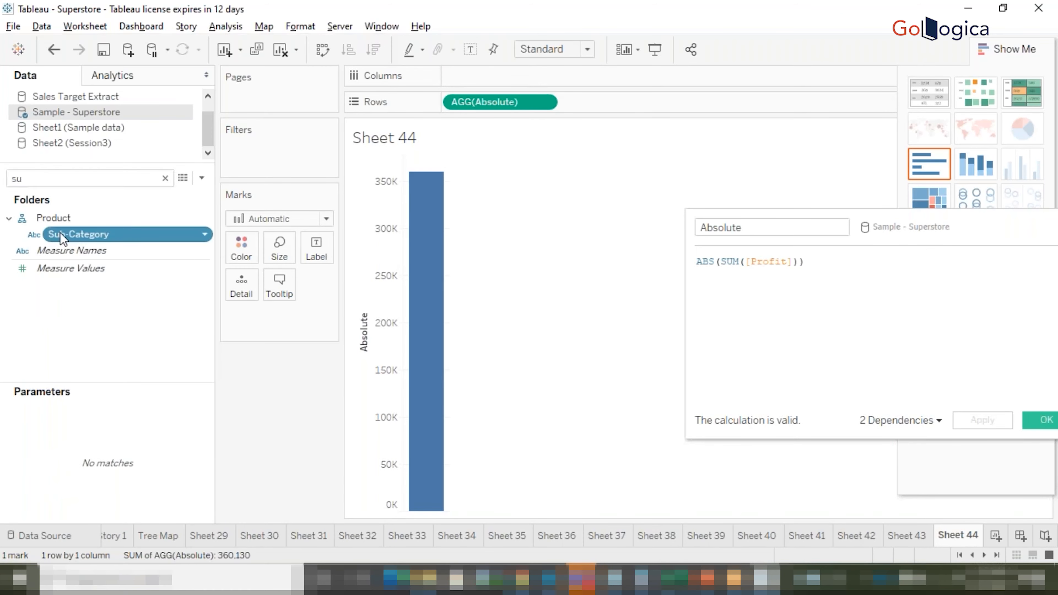
double_click(60, 233)
- Close the Absolute calculation editor and hide the chart type suggestions to uncover the whole chart
left_click_drag(922, 226, 845, 243)
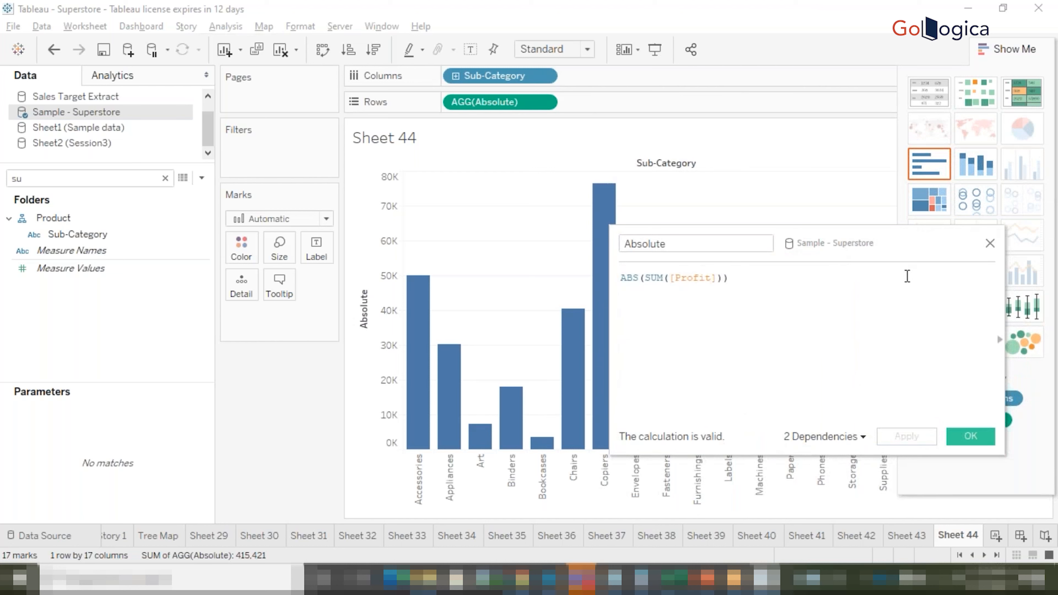
left_click(991, 244)
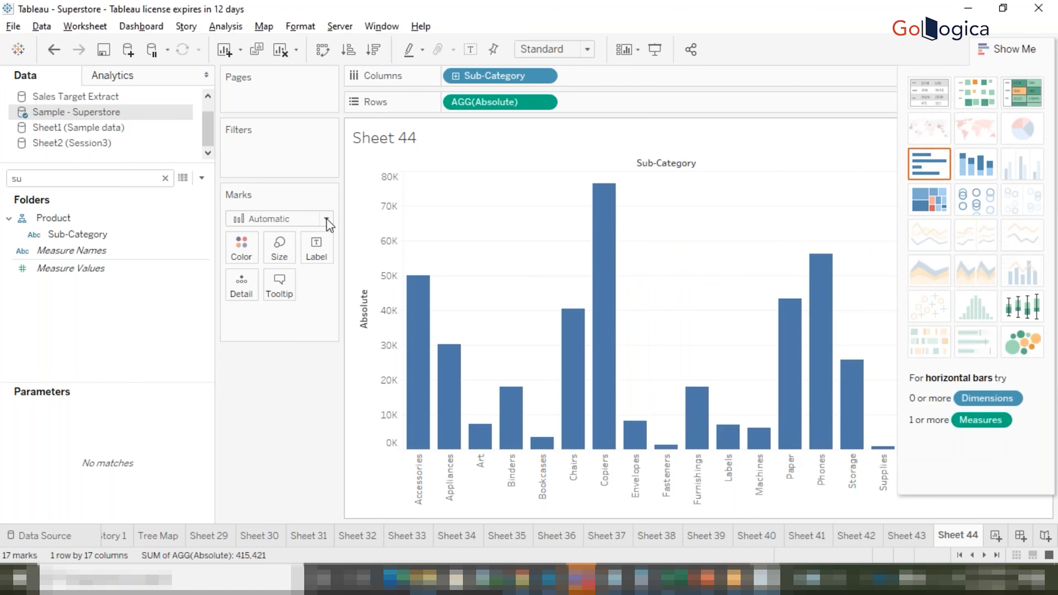
left_click(1019, 48)
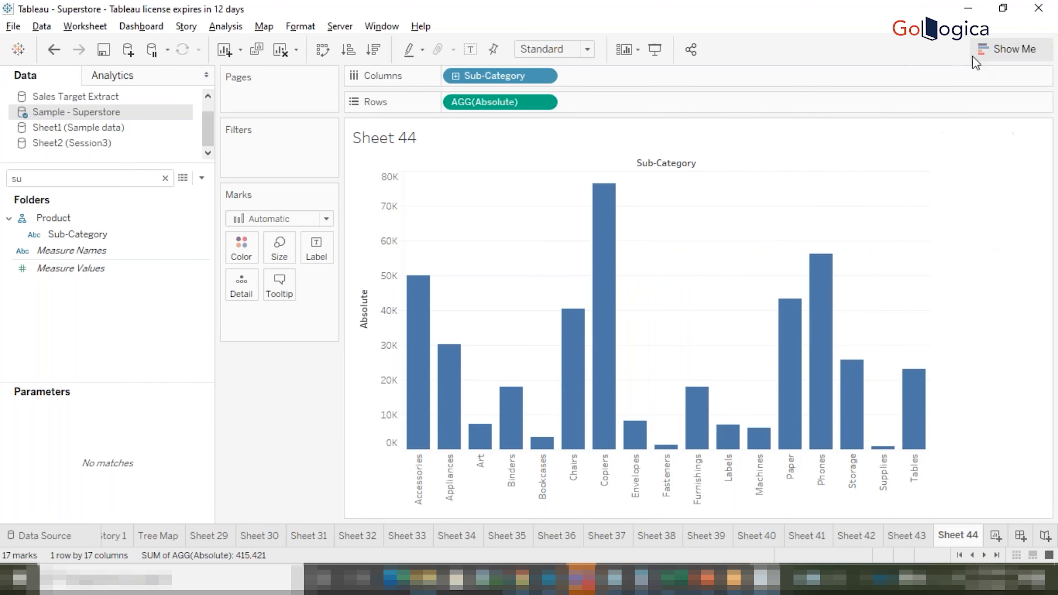
- Create a new calculated field and begin its formula with the condition if SUM([Profit])<0 then
left_click(202, 178)
left_click(166, 179)
left_click(202, 179)
left_click(123, 194)
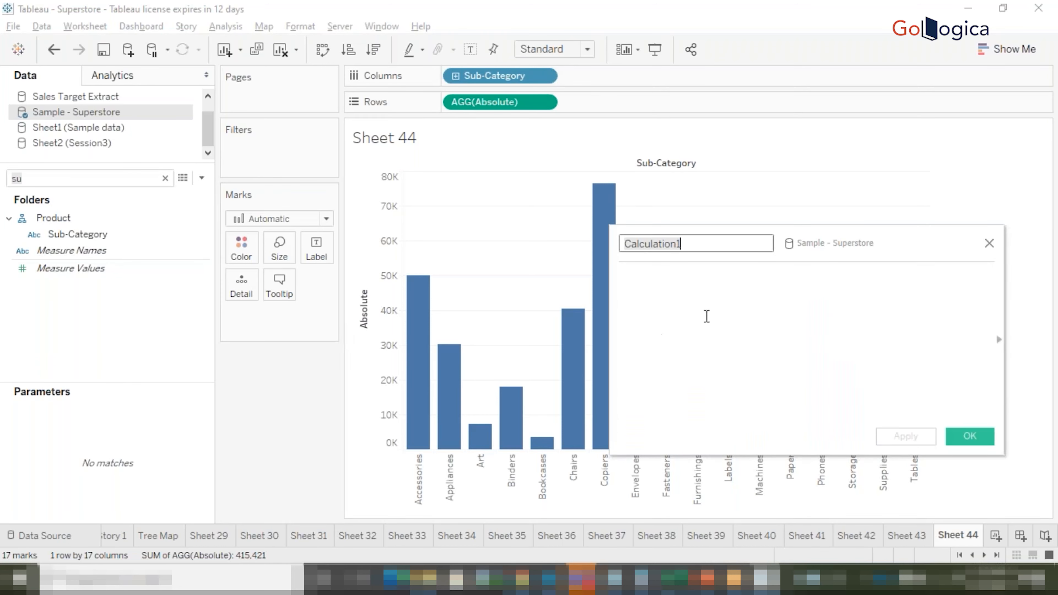
left_click(707, 317)
type("if su")
key("Return")
type("pro")
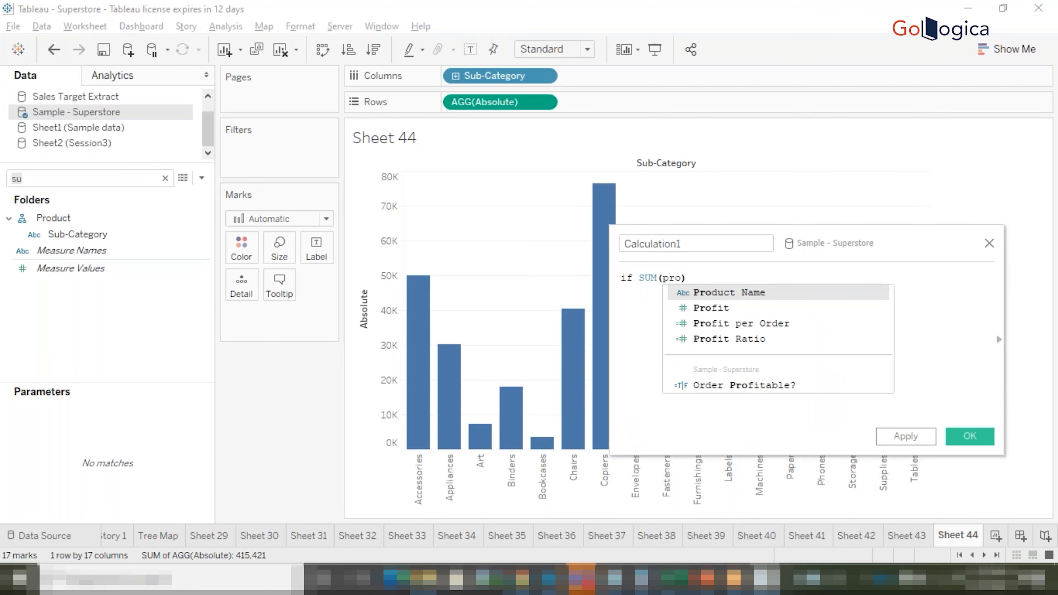
key("Down")
key("Return")
type("<0 then ")
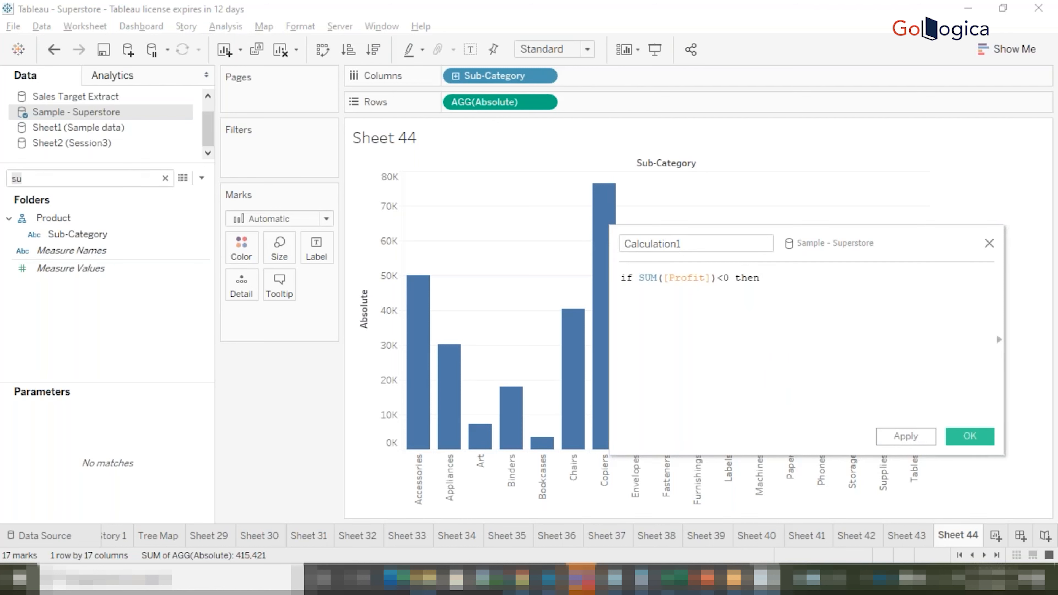
- Complete the formula's outcomes with 'red' ELSE 'green' END
type("'red' ELSE")
type(" 'gr")
type("'")
key("Left")
type("green")
key("Right")
type("END")
- Name the calculated field Color Condition and save it
double_click(696, 244)
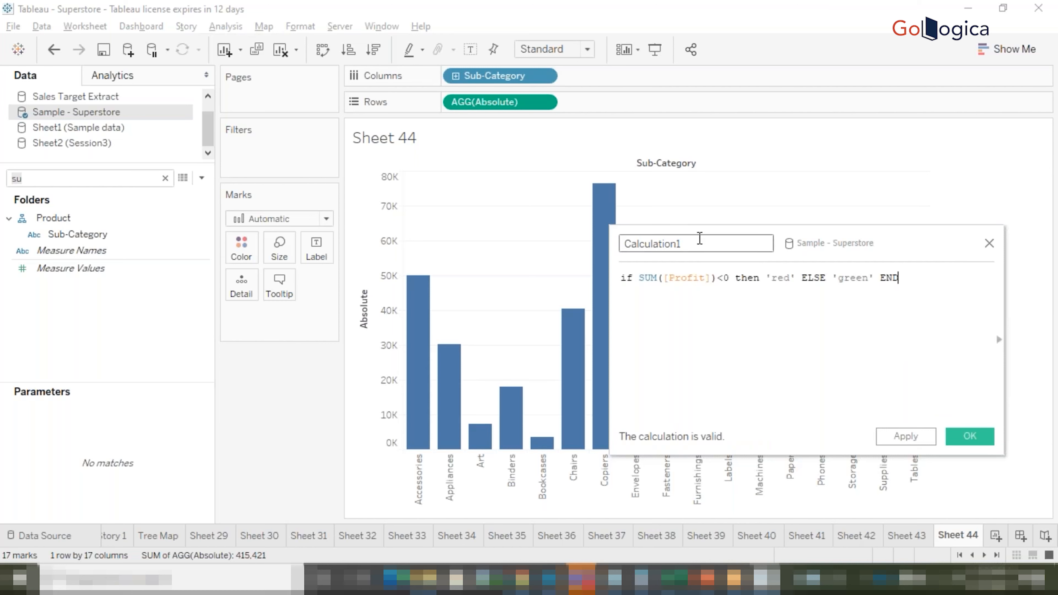
type("Color")
key("BackSpace")
key("BackSpace")
key("BackSpace")
key("BackSpace")
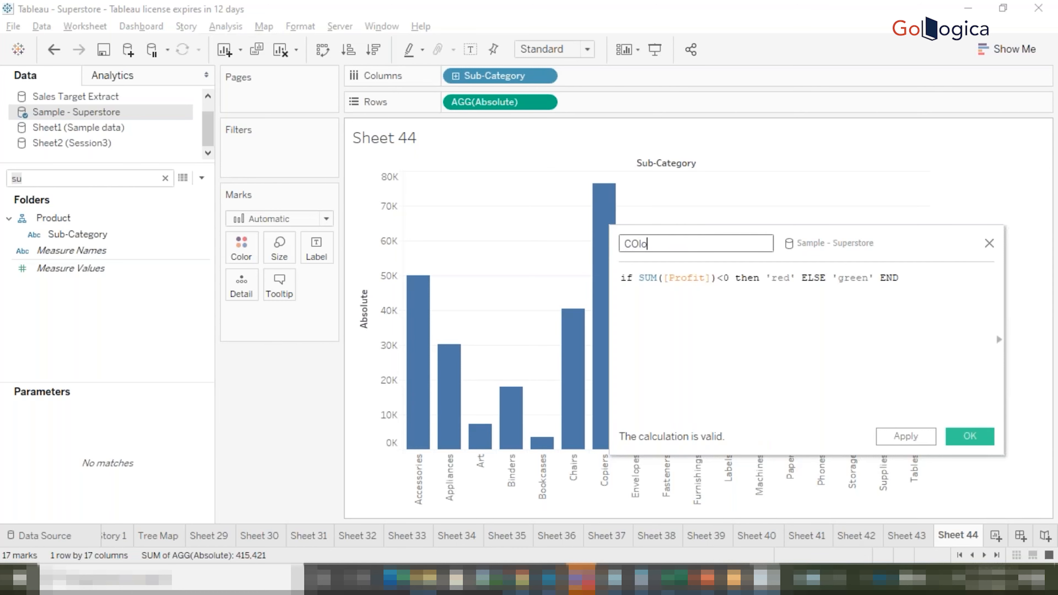
type("olor Condition")
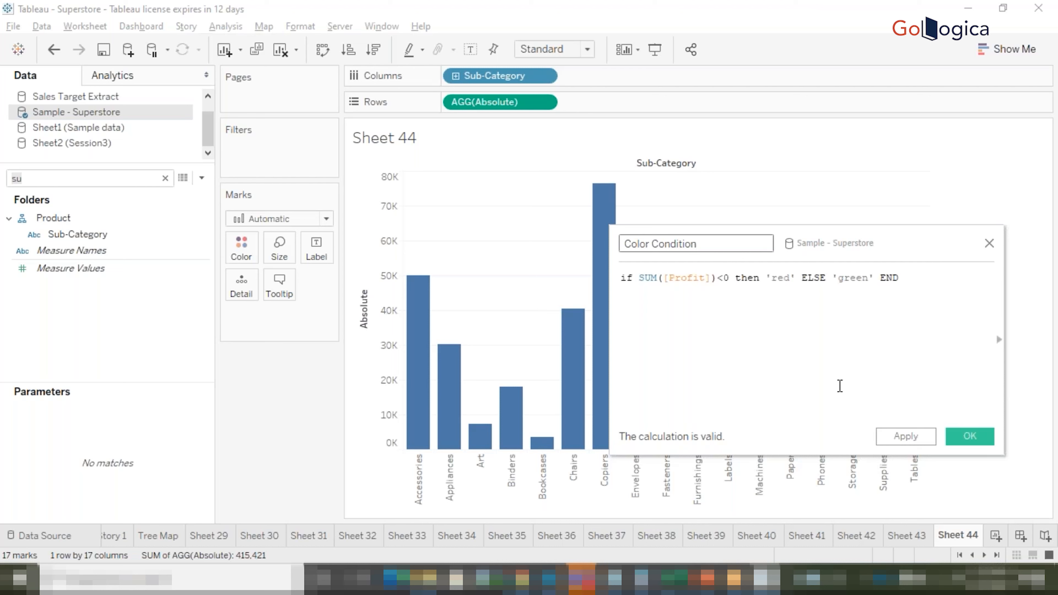
left_click(969, 438)
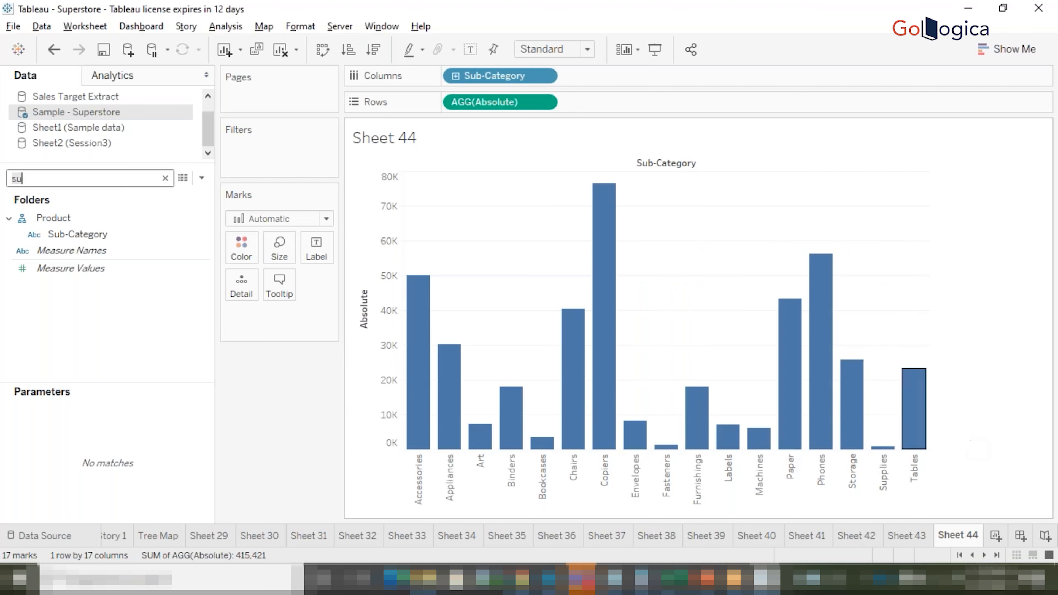
- Search the data fields for "colo" and color the bars by Color Condition
left_click(31, 180)
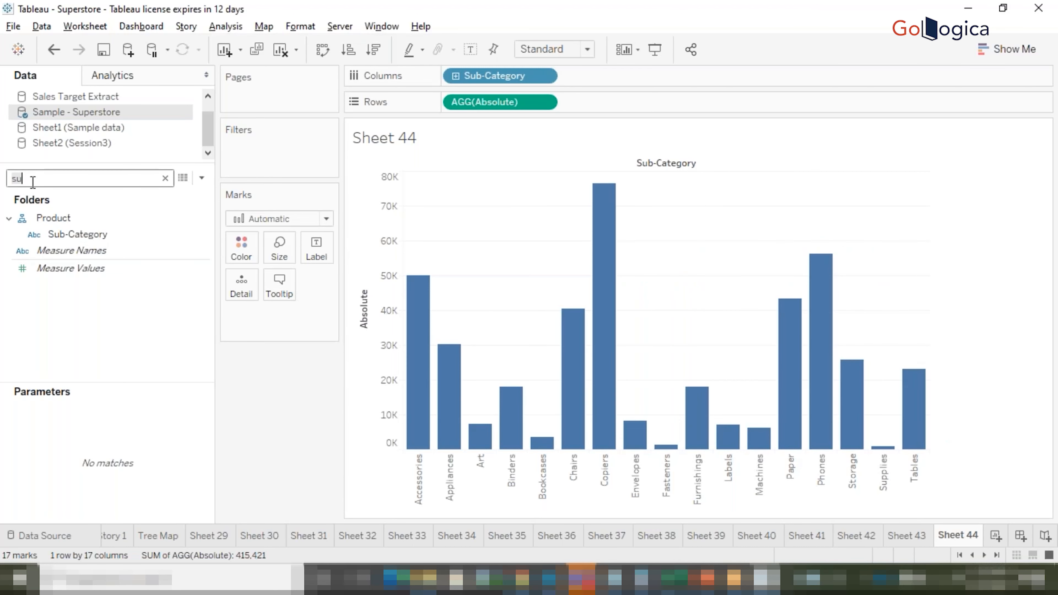
type("colo")
left_click_drag(75, 230, 244, 251)
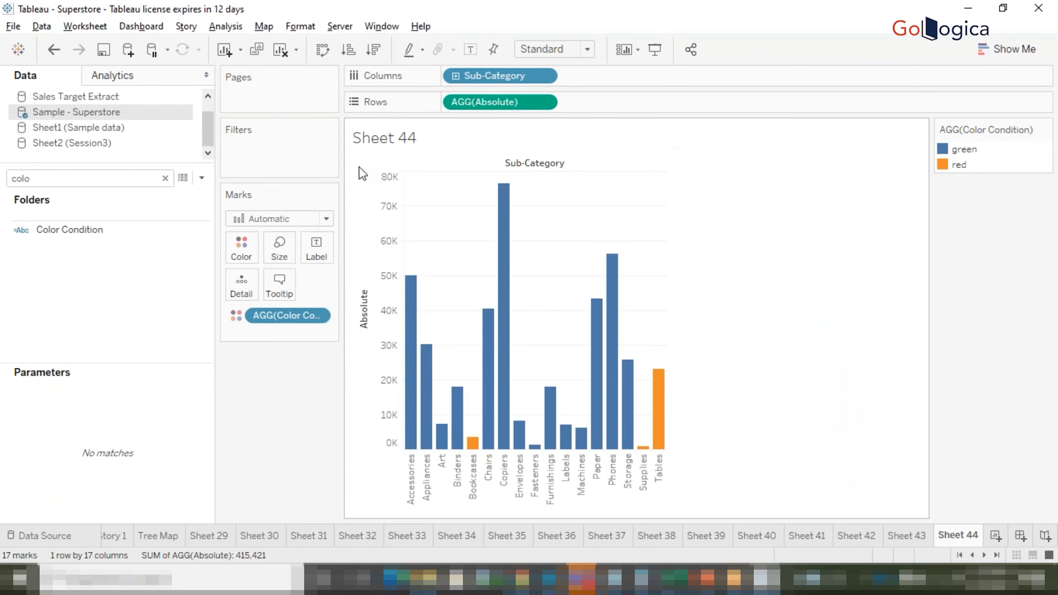
- Also place Color Condition on Columns ahead of Sub-Category, keeping it on color, and inspect the Bookcases and Tables bars
left_click_drag(288, 318, 454, 77)
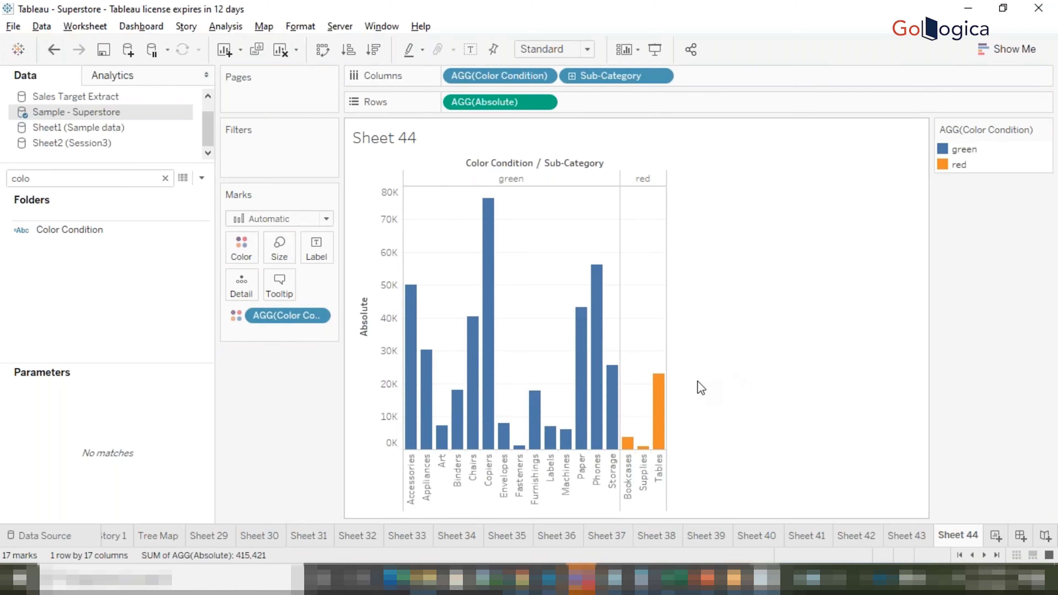
mouse_move(629, 444)
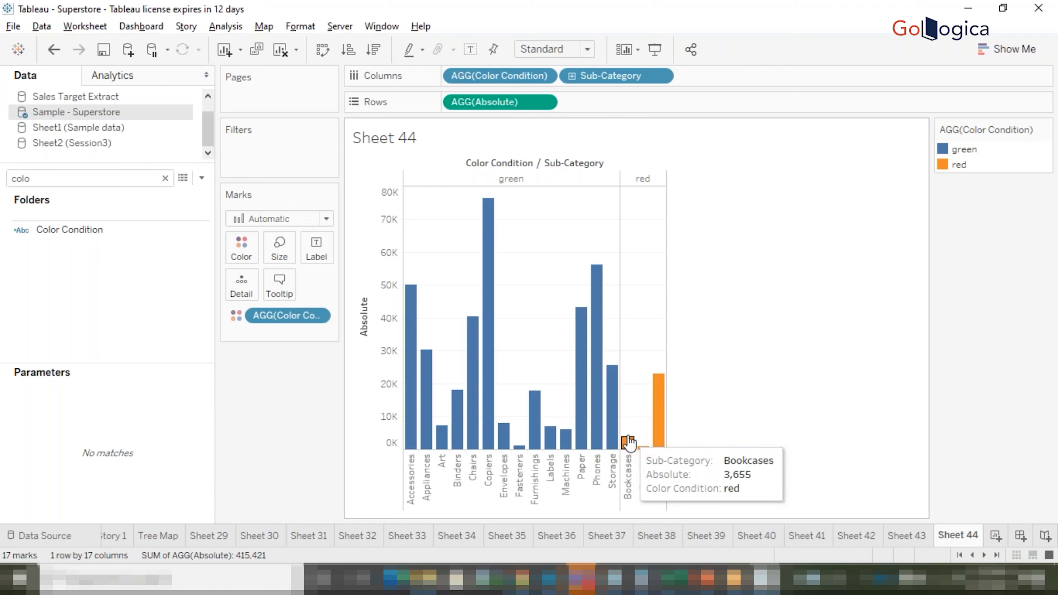
mouse_move(659, 417)
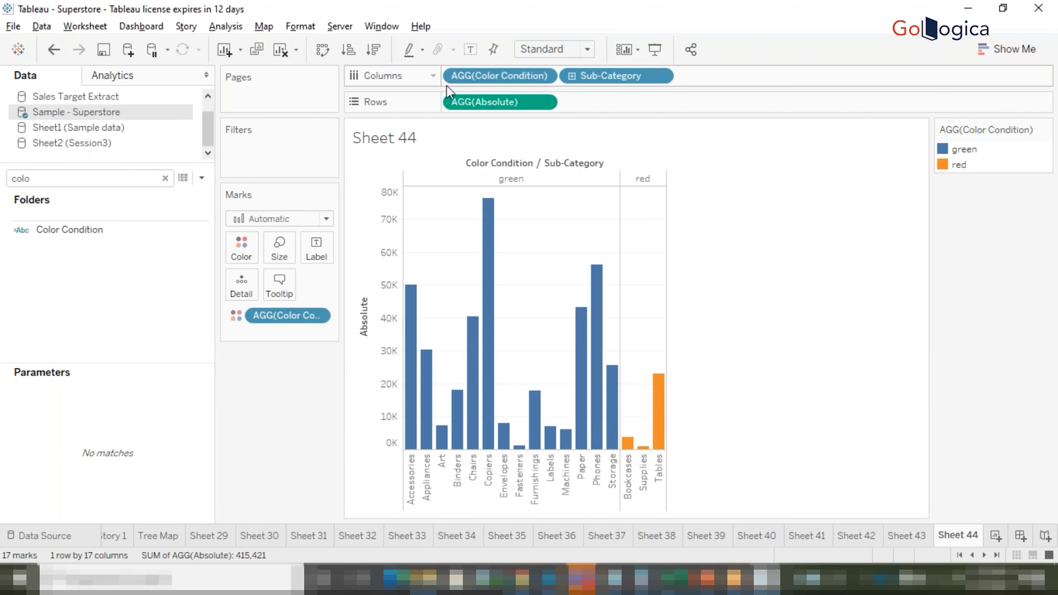
- Search the data fields for "pro" and replace Absolute with Profit on Rows
left_click(52, 175)
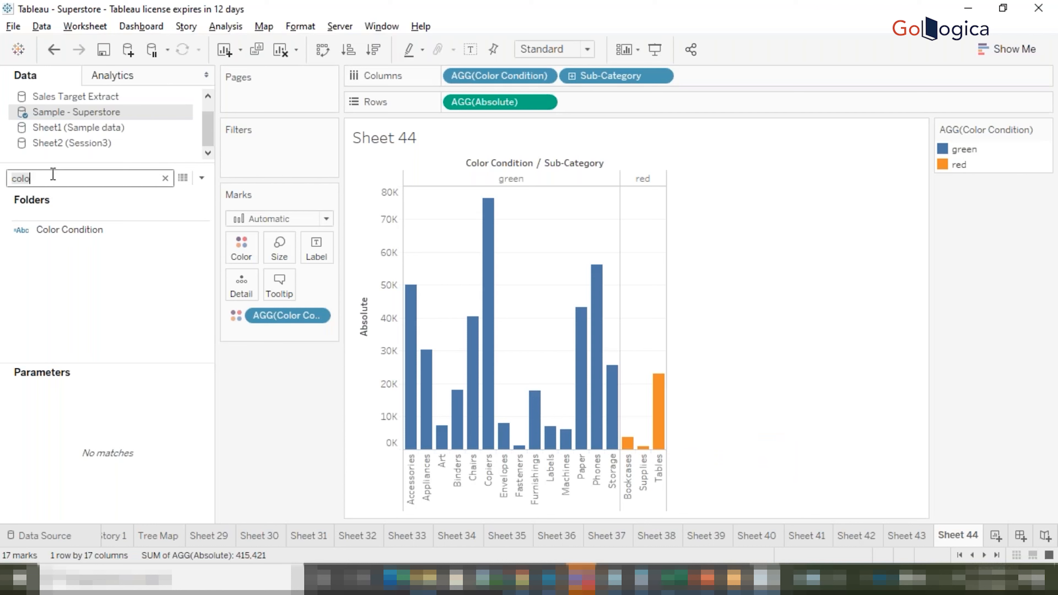
type("pro")
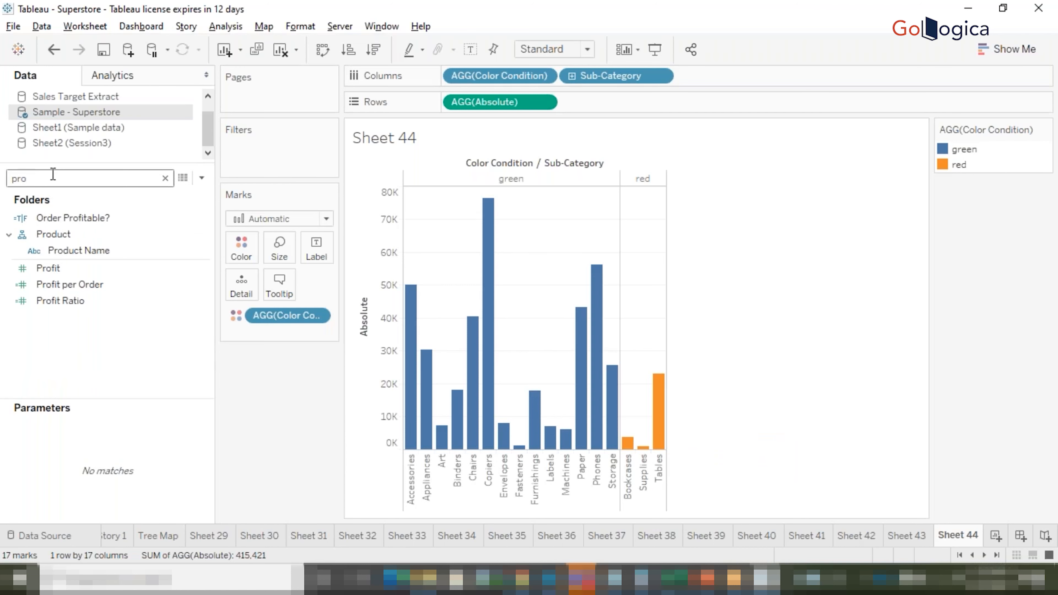
left_click_drag(48, 268, 496, 103)
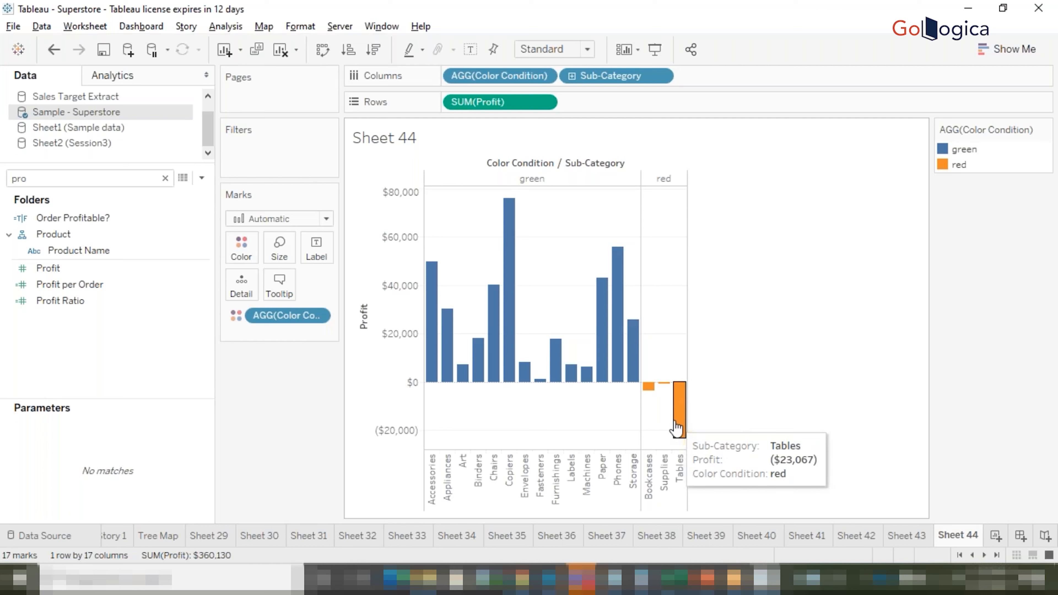
- Search the data fields for "ab" and put Absolute back on Rows in place of Profit
left_click(47, 181)
key("BackSpace")
key("BackSpace")
key("BackSpace")
type("ab")
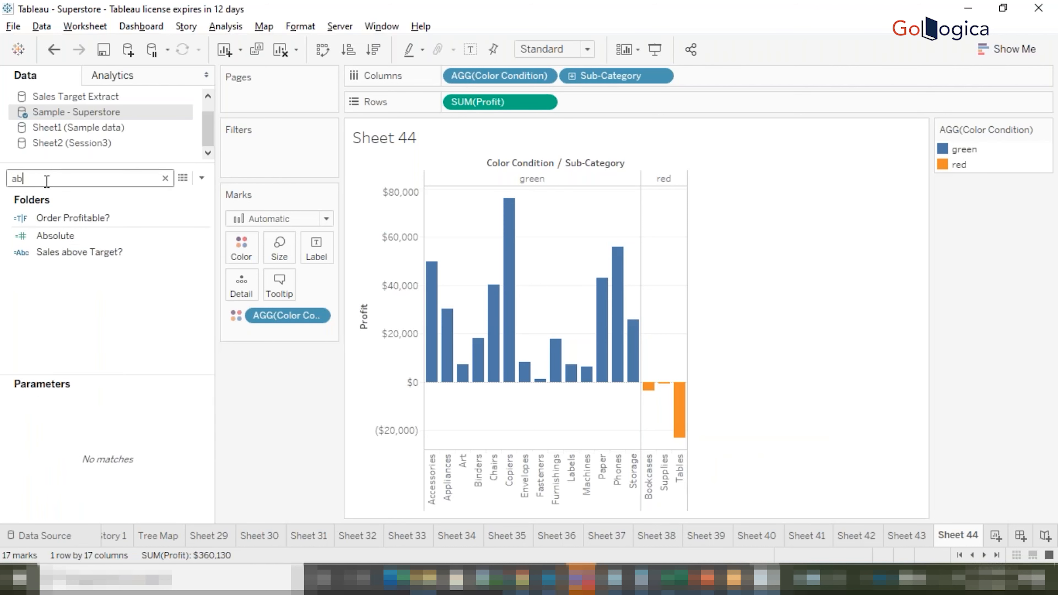
left_click_drag(78, 237, 494, 102)
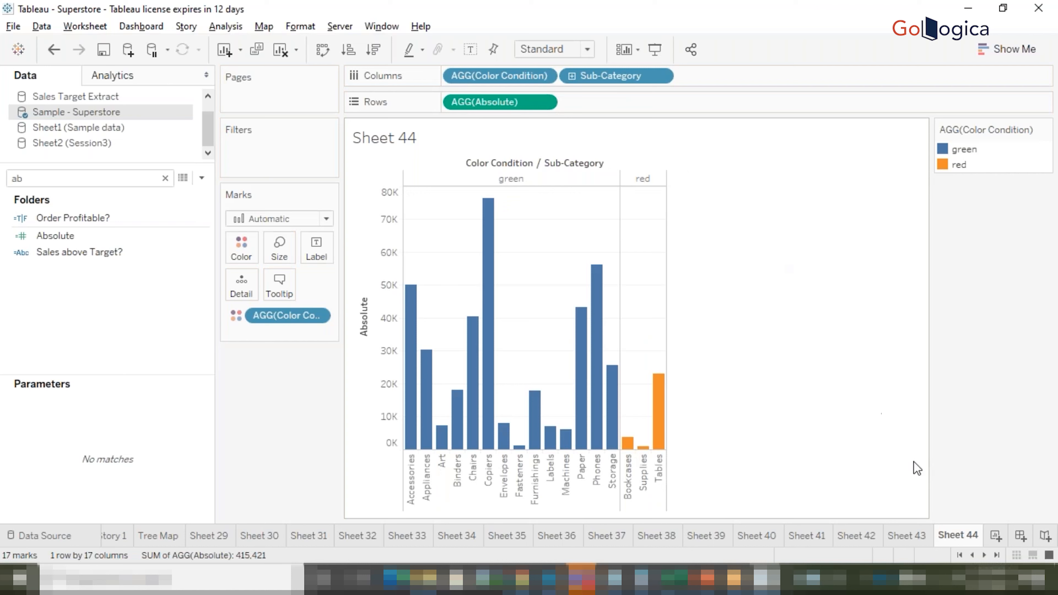
- Return to Sheet 43, review the formula of the Absolute calculated field, and close its editor without changes
left_click(910, 535)
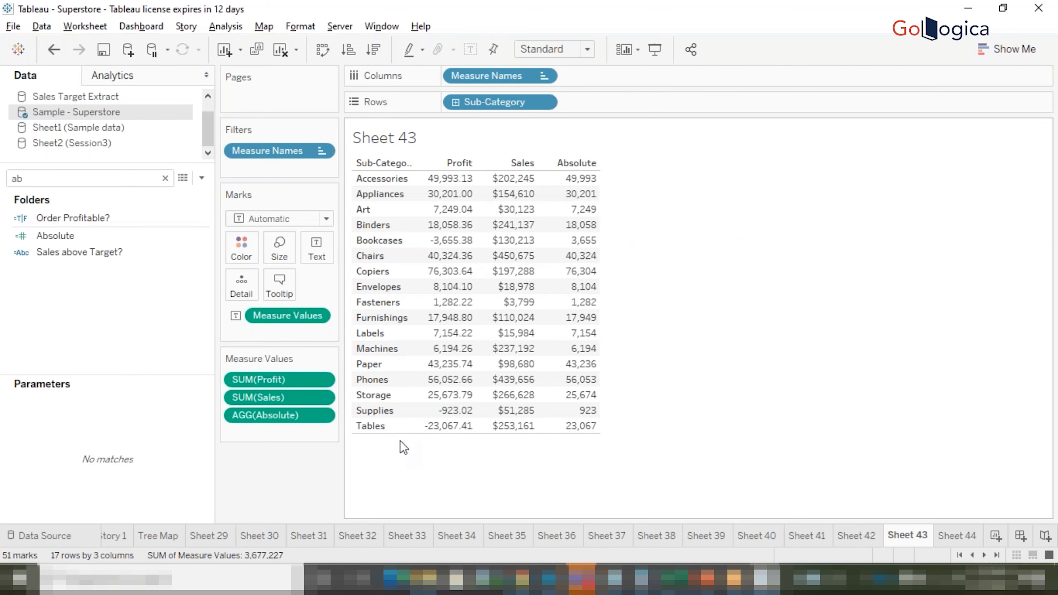
left_click(79, 240)
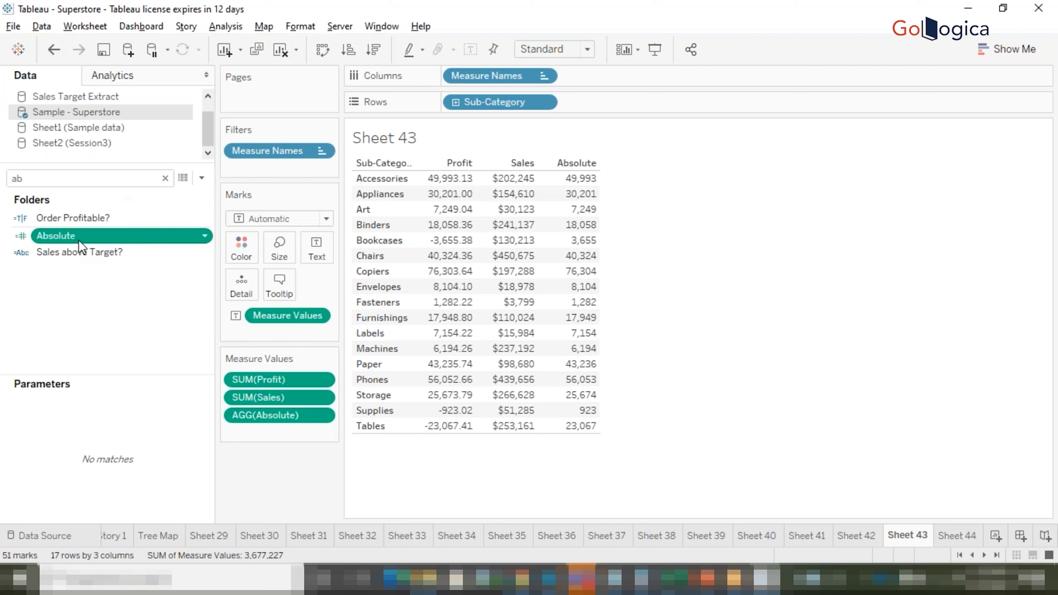
right_click(67, 239)
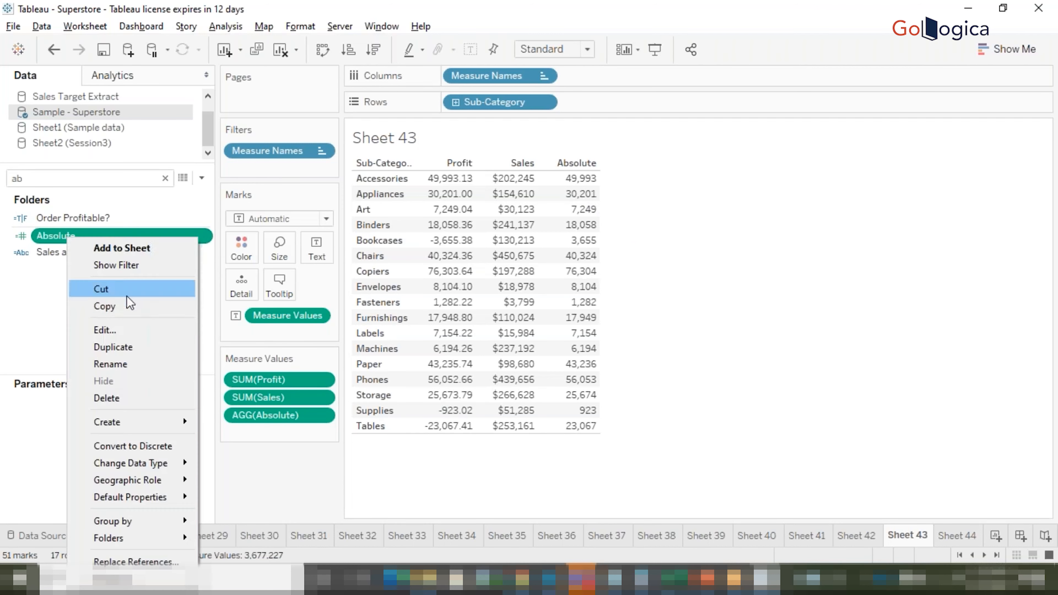
left_click(112, 327)
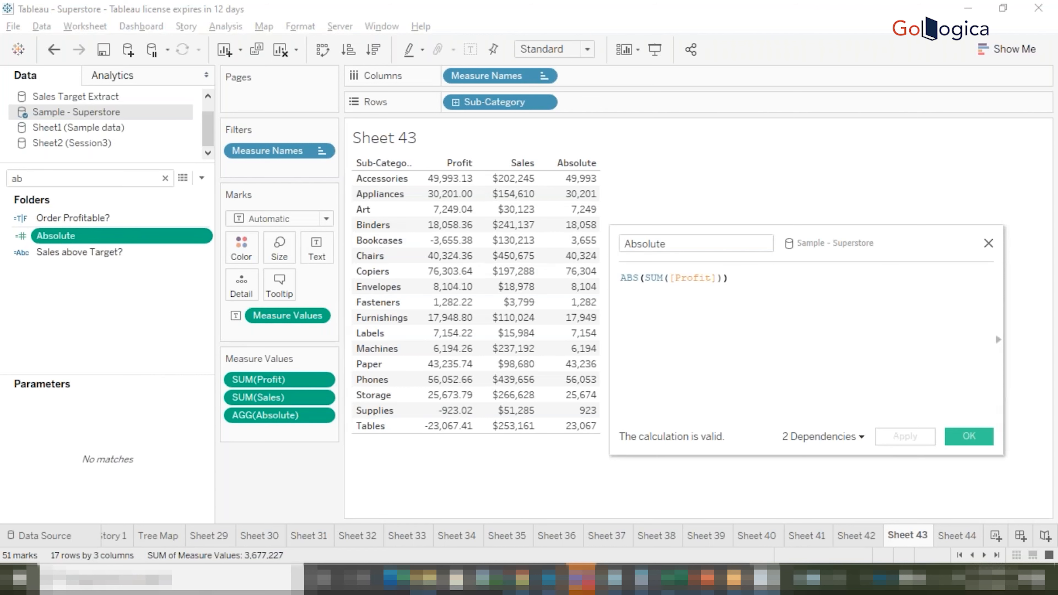
left_click(988, 243)
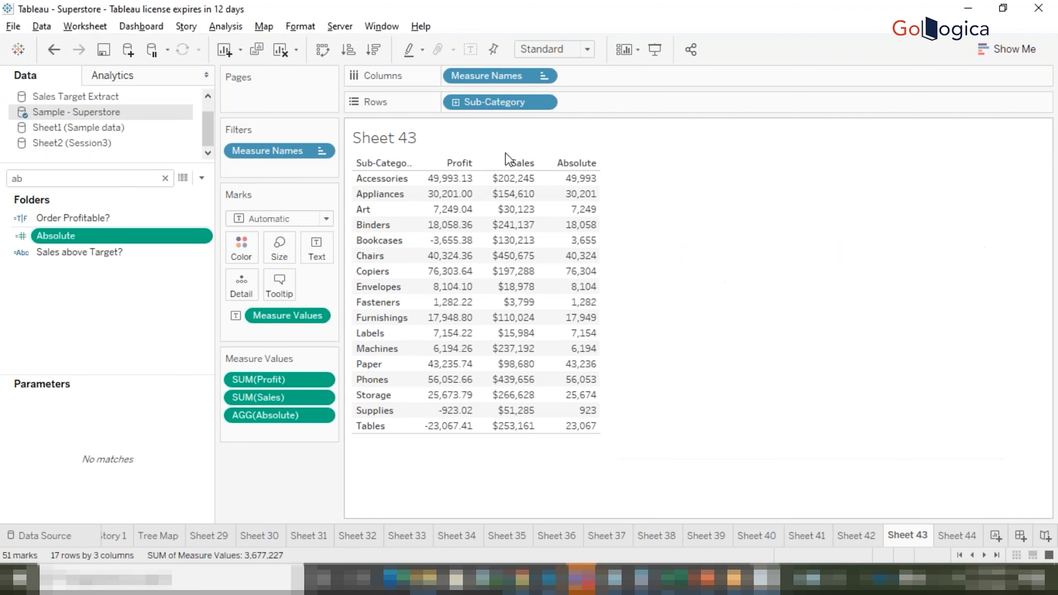
- Create another calculated field and expand the function reference, showing the Number functions
left_click(202, 178)
left_click(148, 192)
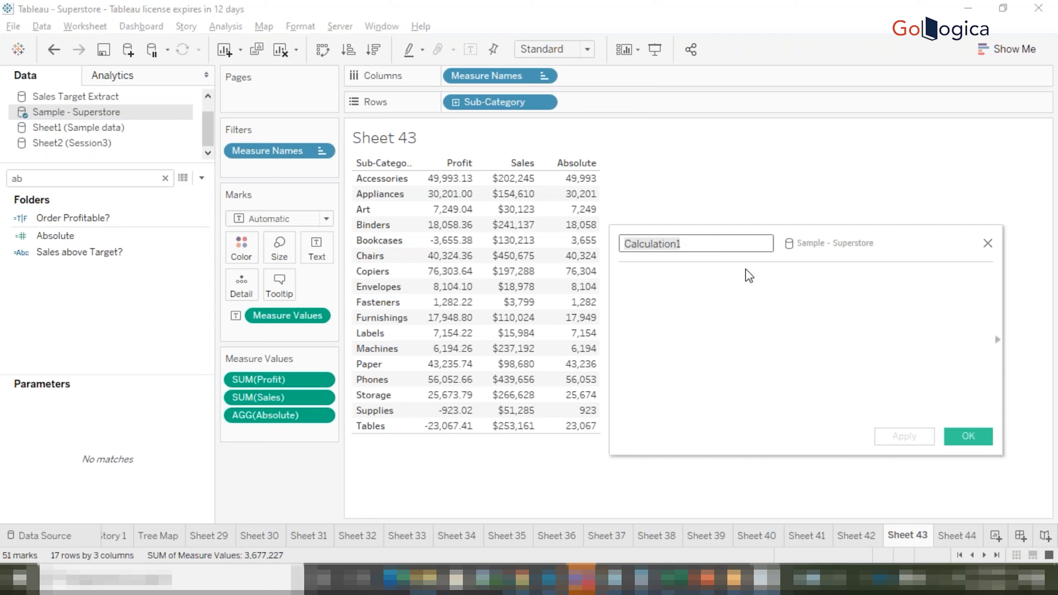
left_click_drag(873, 244, 722, 222)
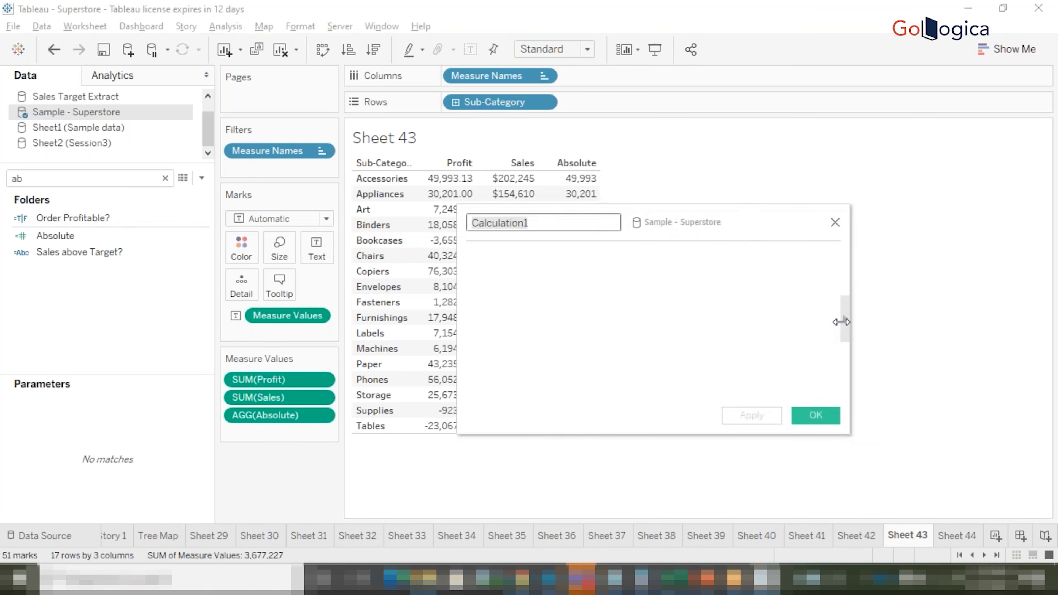
left_click(841, 321)
left_click_drag(770, 230, 675, 185)
left_click(835, 193)
left_click(826, 219)
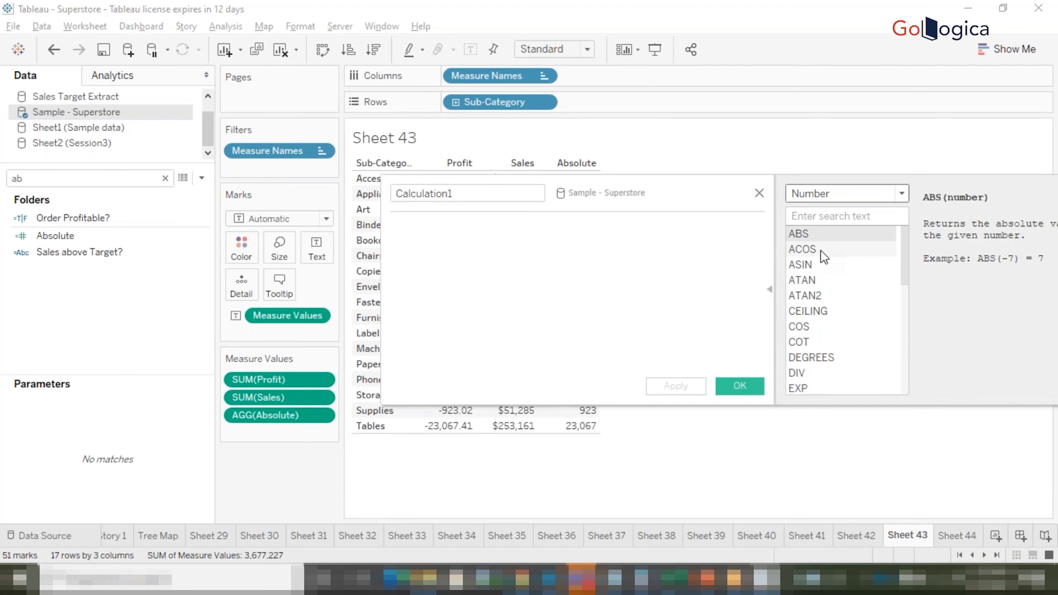
- Enter the formula ACOS(-1) in the new calculation, name the field ACOS, and apply it
left_click_drag(650, 203, 577, 194)
left_click(740, 241)
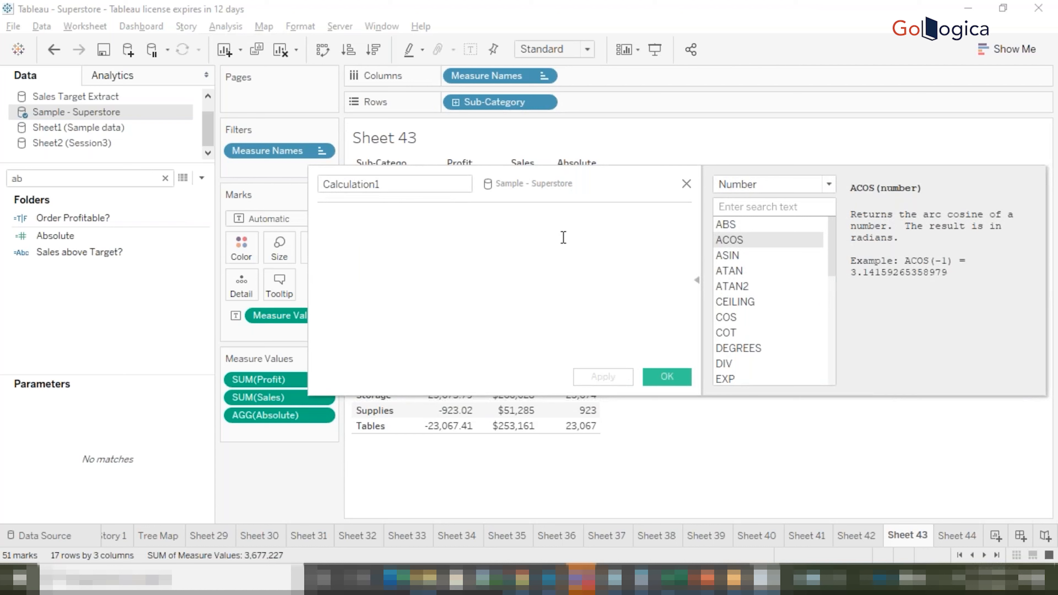
type("ac")
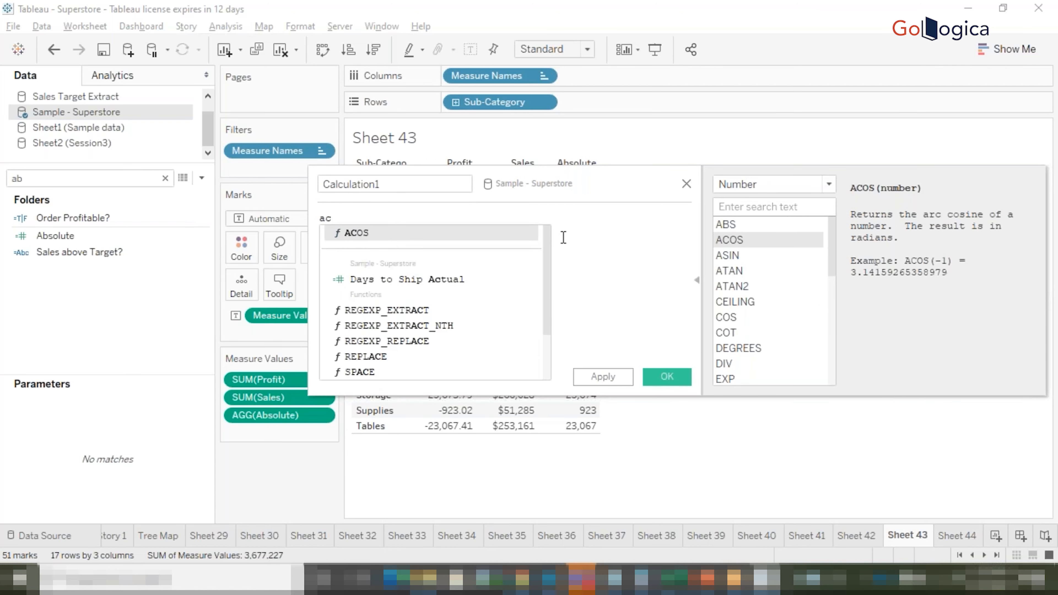
key("Return")
type("-1")
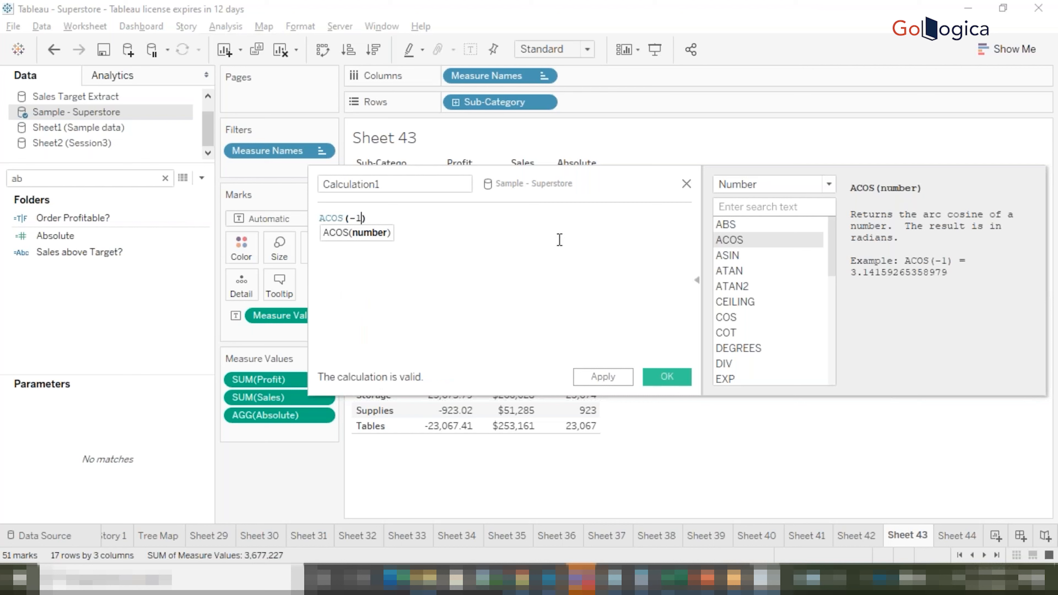
left_click(401, 186)
double_click(378, 184)
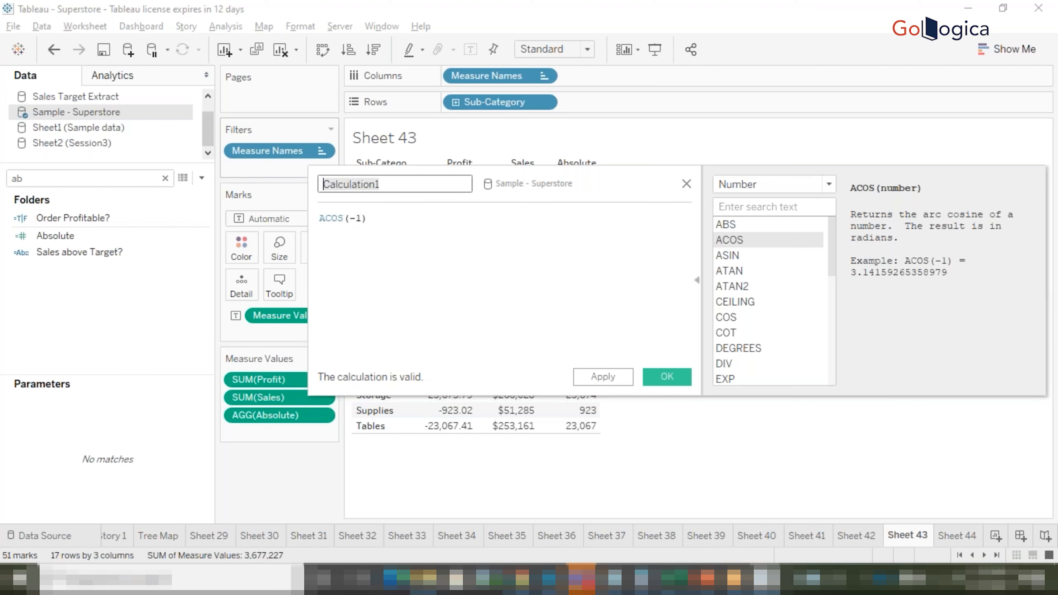
type("ACOS")
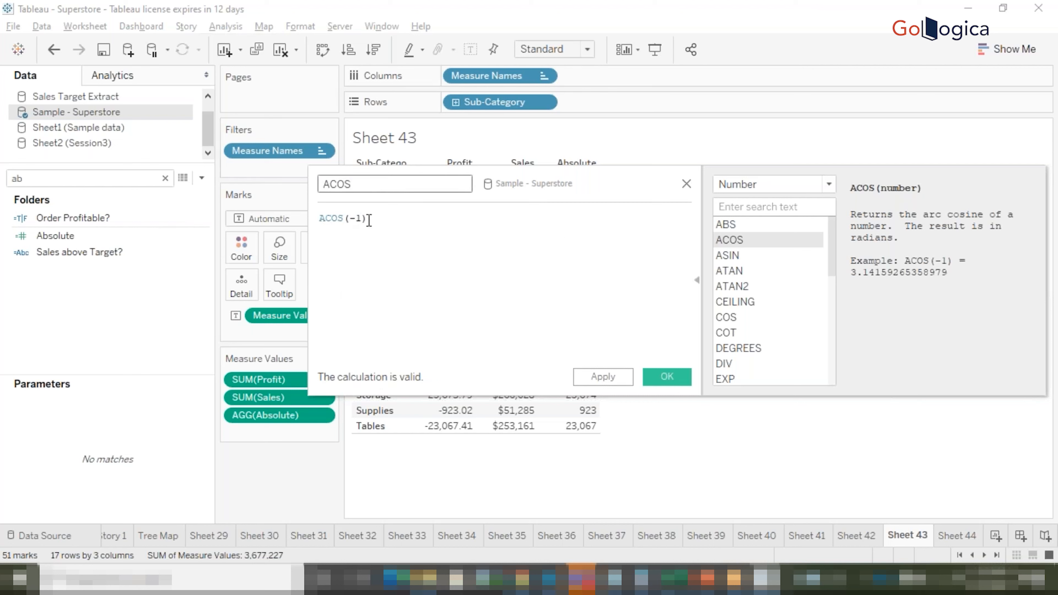
left_click(599, 378)
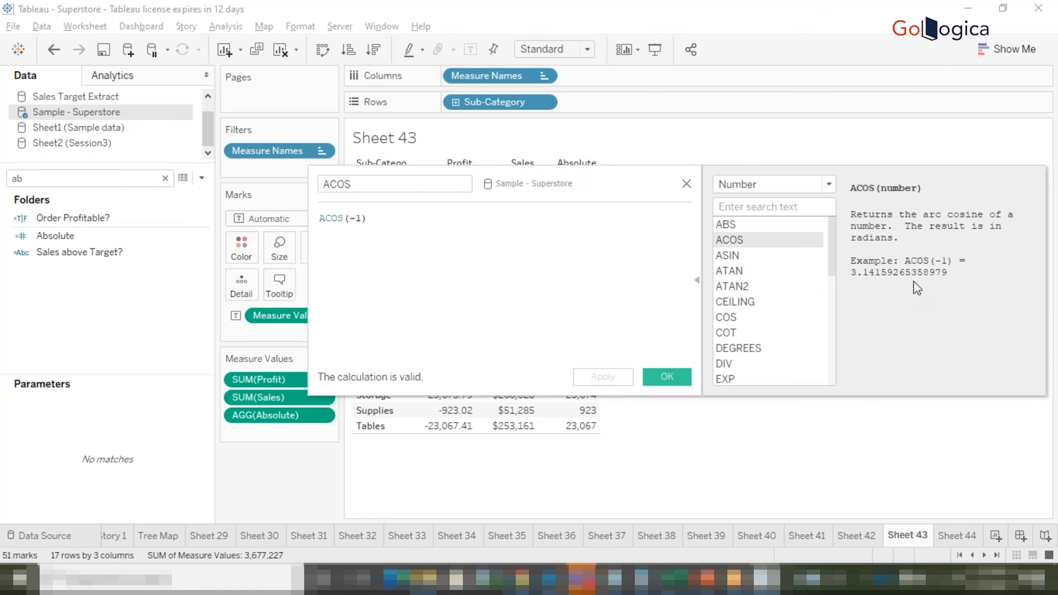
- Search the data fields for "aco" and add the ACOS field to the Measure Values below Absolute
left_click_drag(551, 175, 584, 328)
left_click(65, 184)
key("BackSpace")
type("co")
left_click_drag(60, 233, 250, 433)
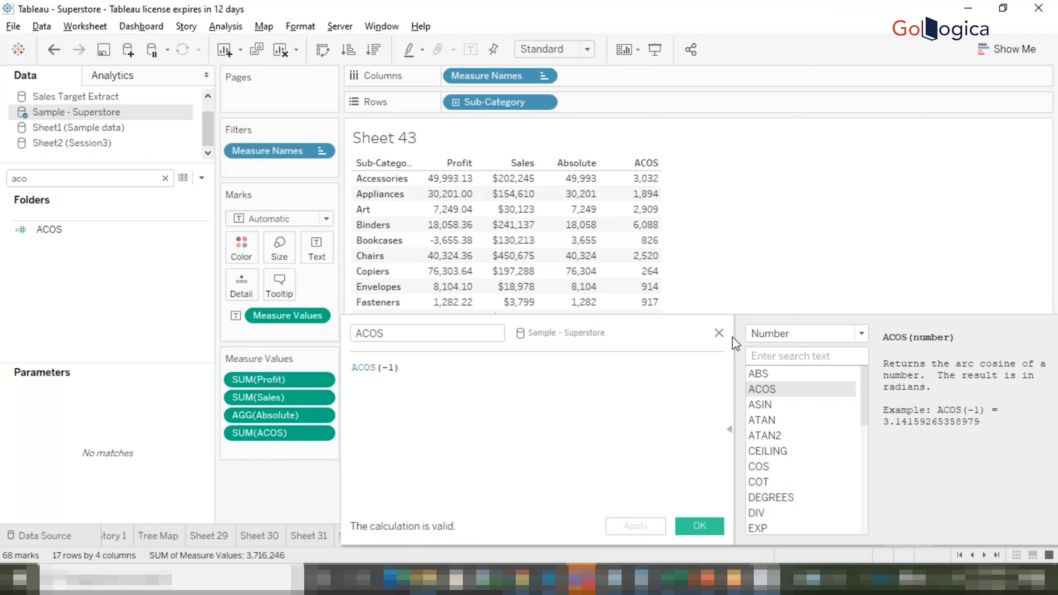
- Change the aggregation of the ACOS measure in Measure Values to Average
right_click(281, 436)
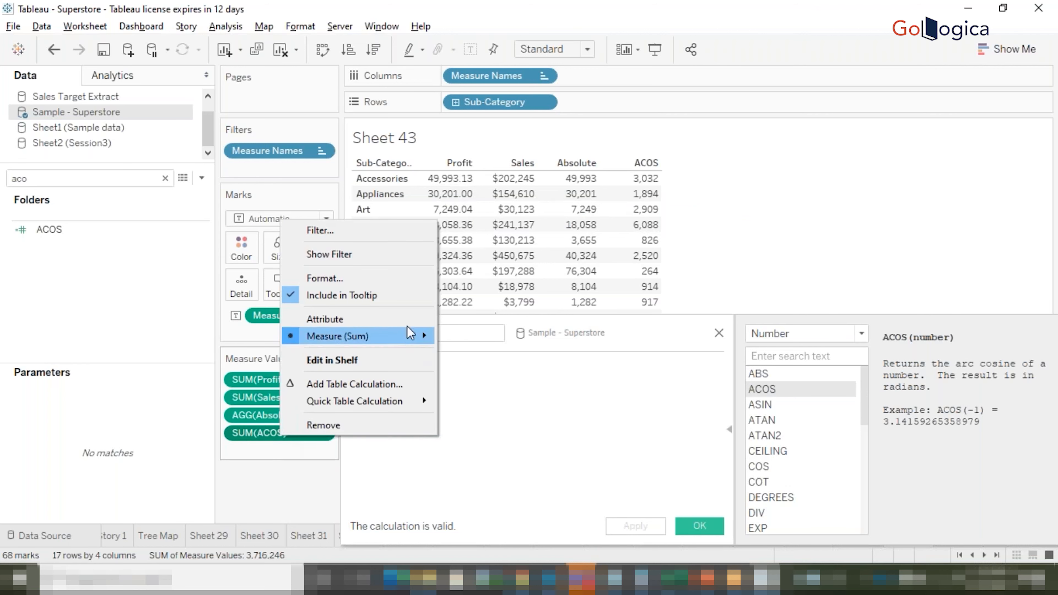
mouse_move(410, 339)
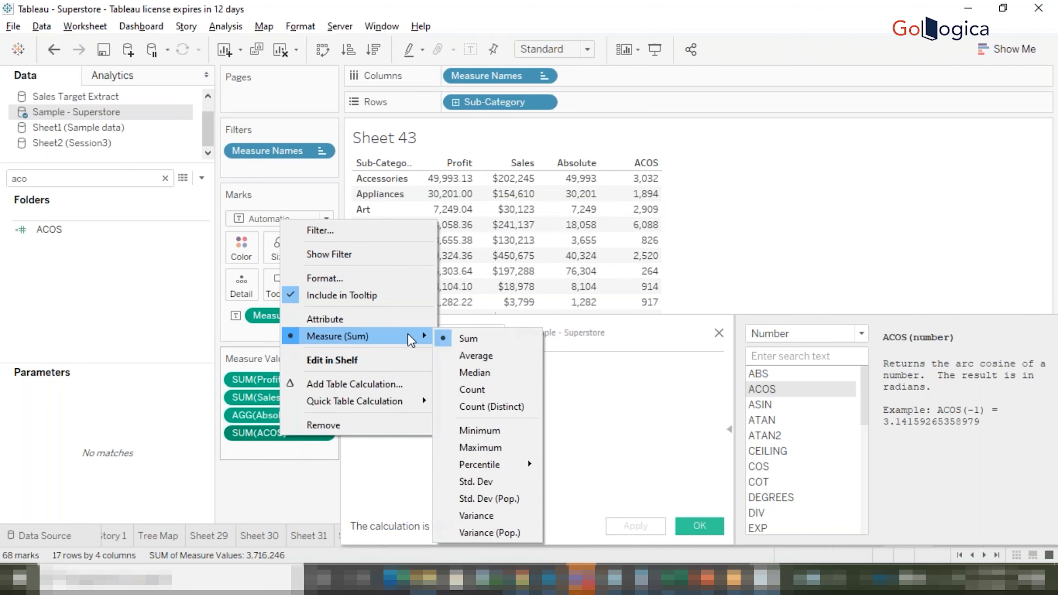
left_click(491, 354)
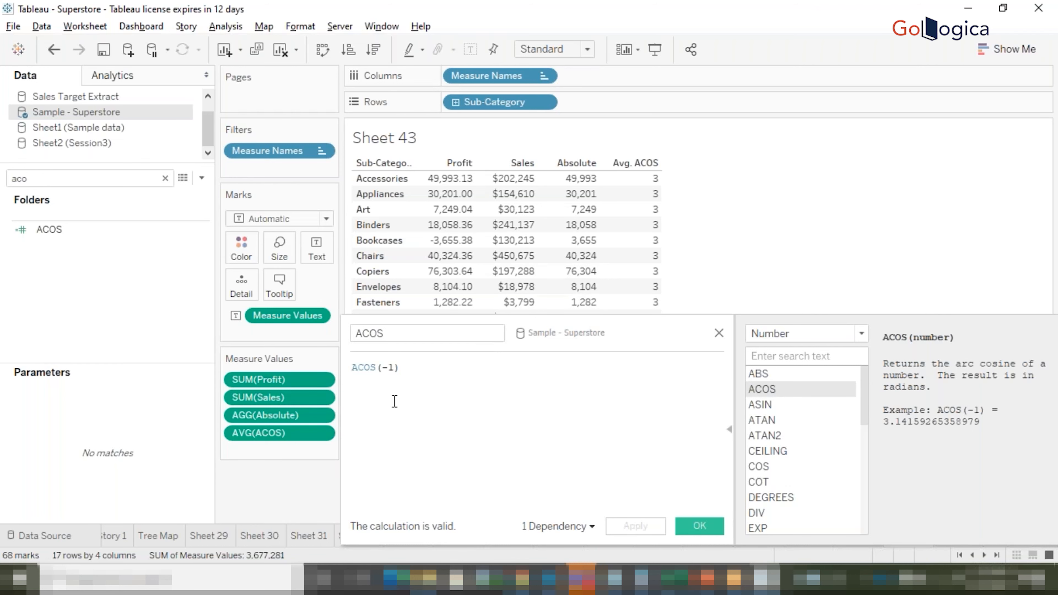
- Format the averaged ACOS measure as Number (Custom) with 2 decimal places and close the formatting options
right_click(291, 438)
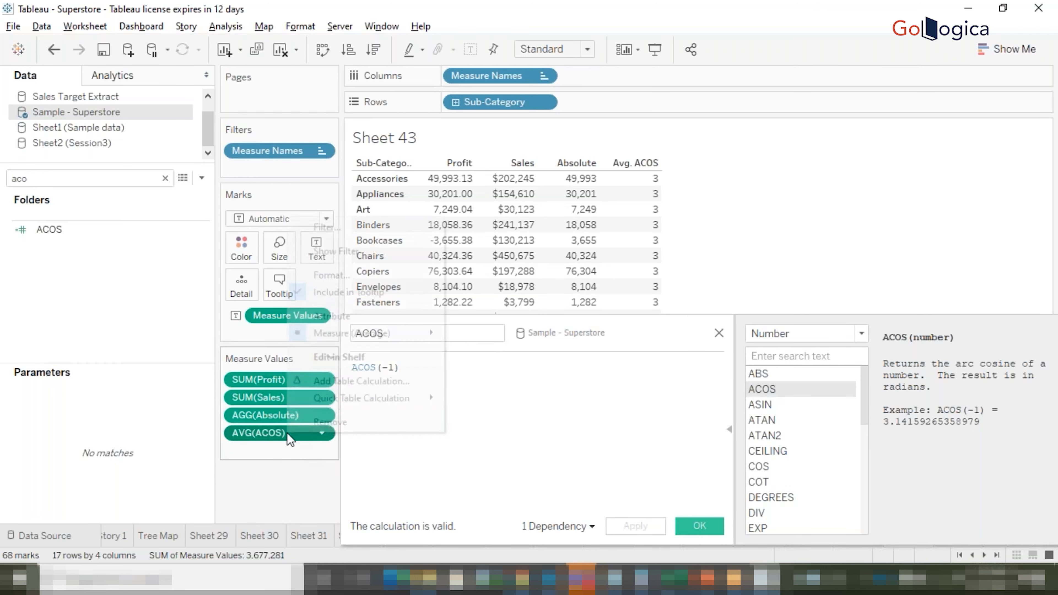
left_click(337, 278)
left_click(124, 175)
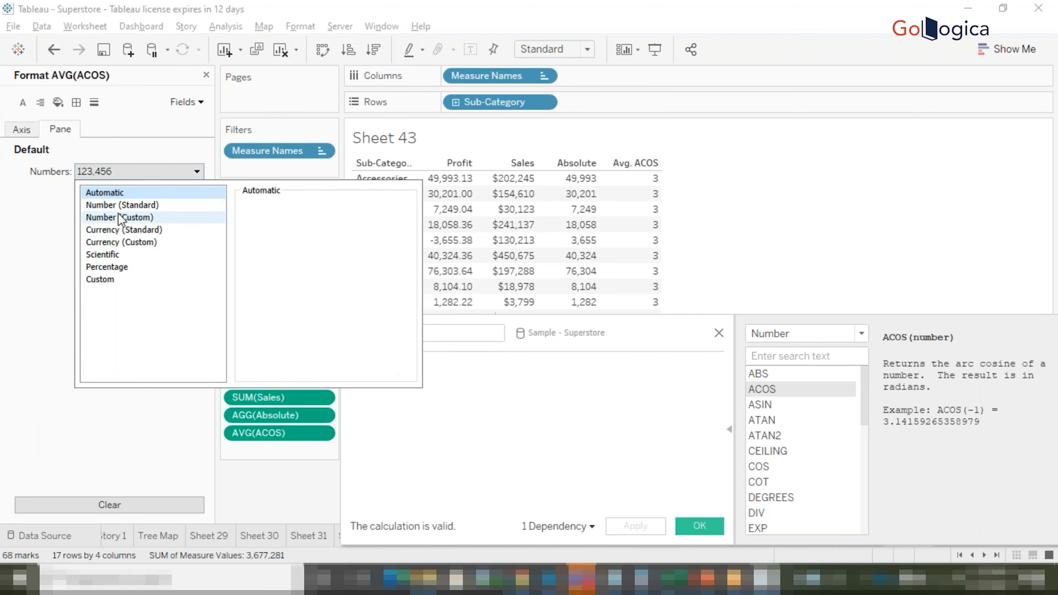
left_click(121, 218)
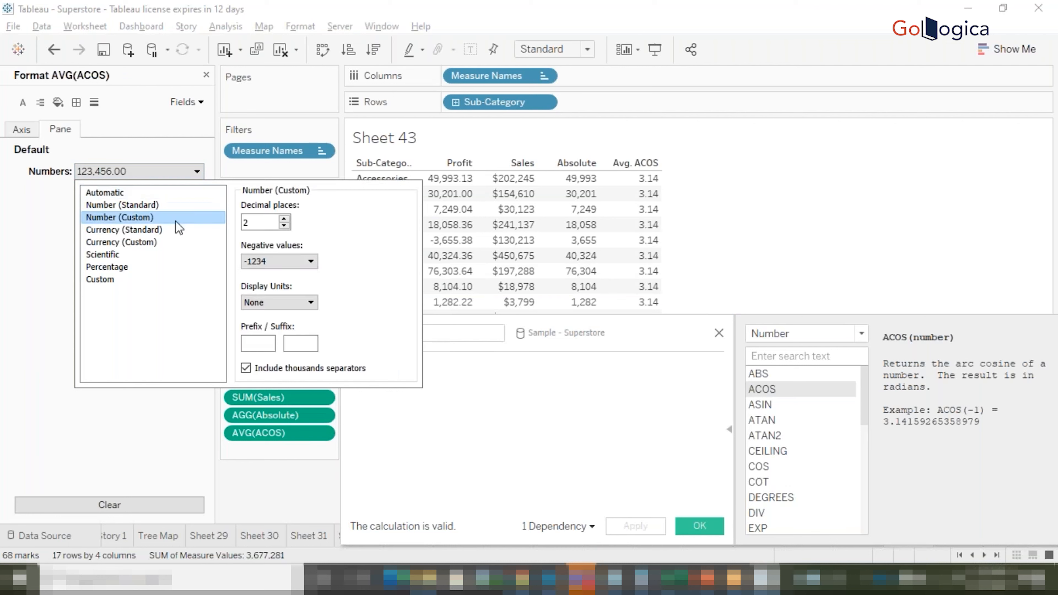
left_click(788, 202)
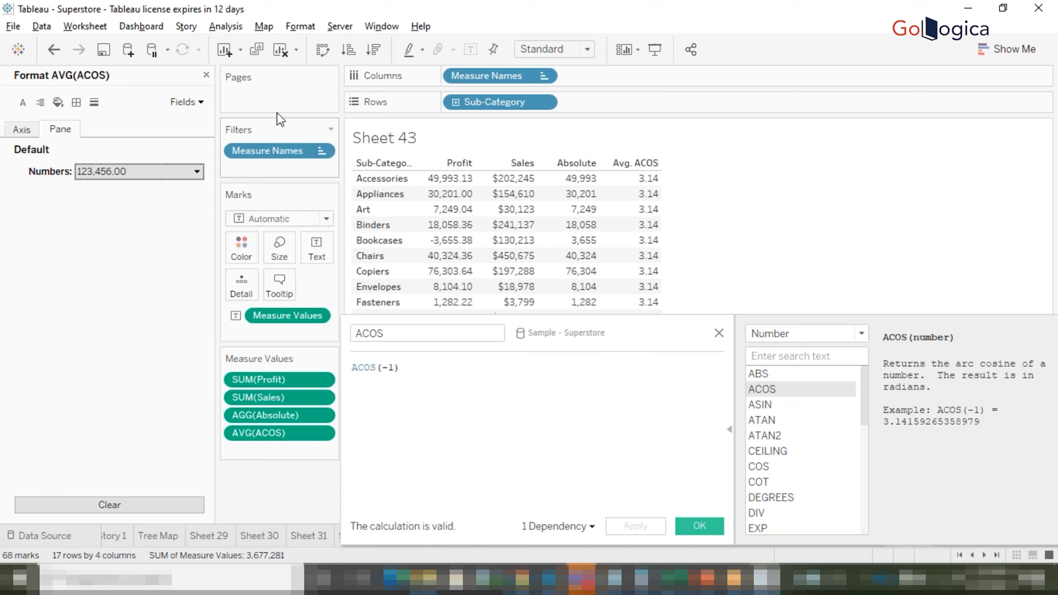
left_click(206, 75)
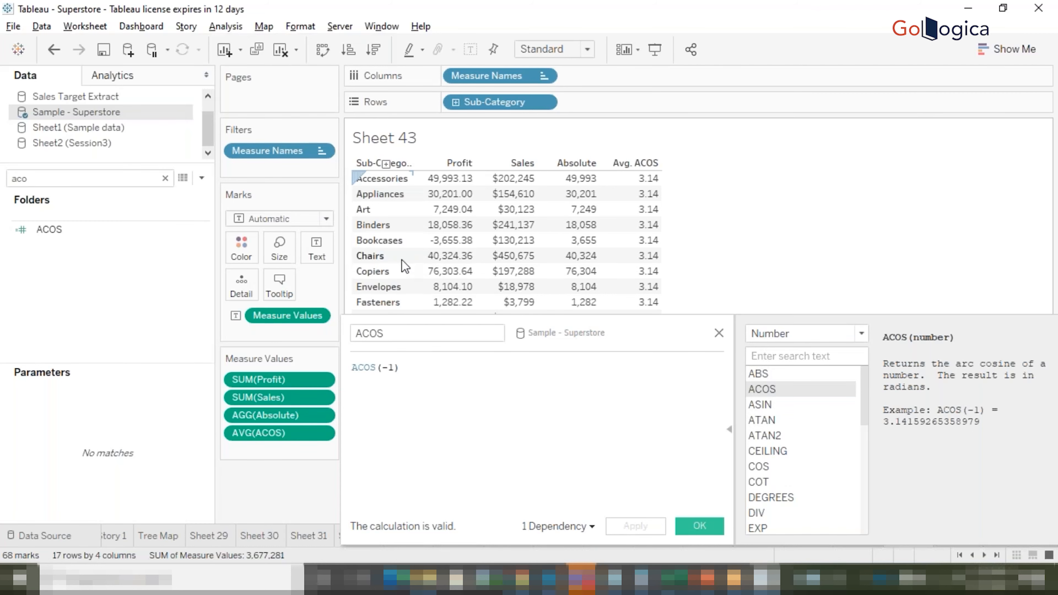
- Change the ACOS field's formula to ASIN(-1) and apply it, viewing the ASIN function reference
left_click_drag(610, 330, 451, 167)
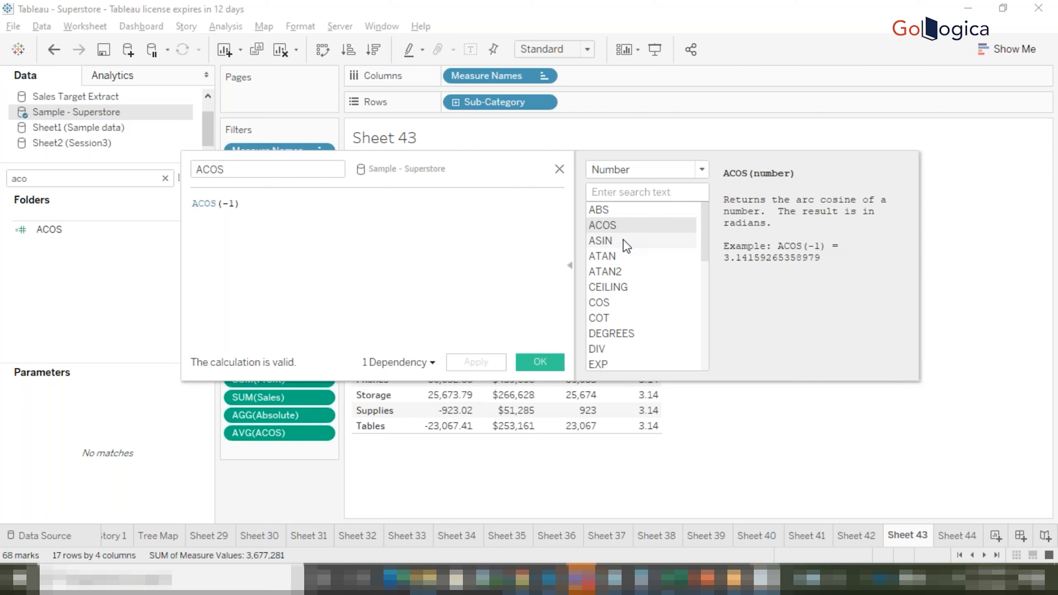
left_click(609, 241)
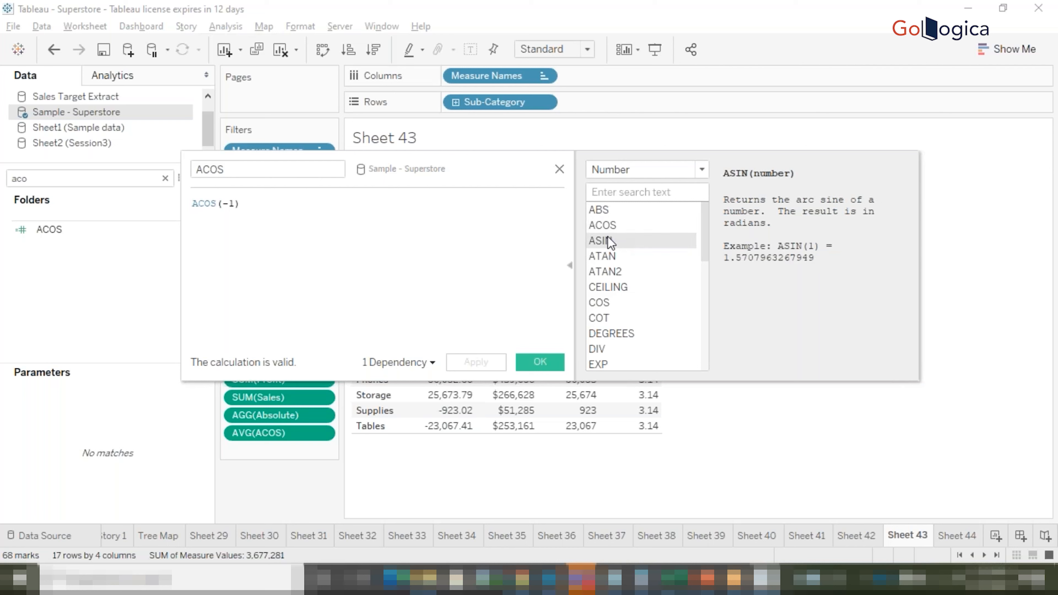
double_click(210, 204)
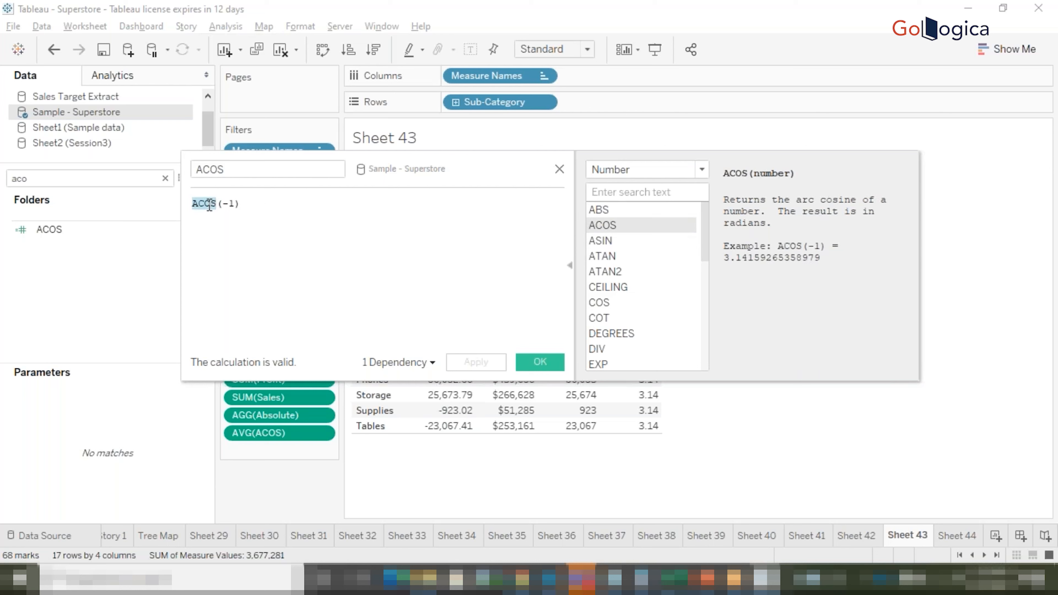
type("asin")
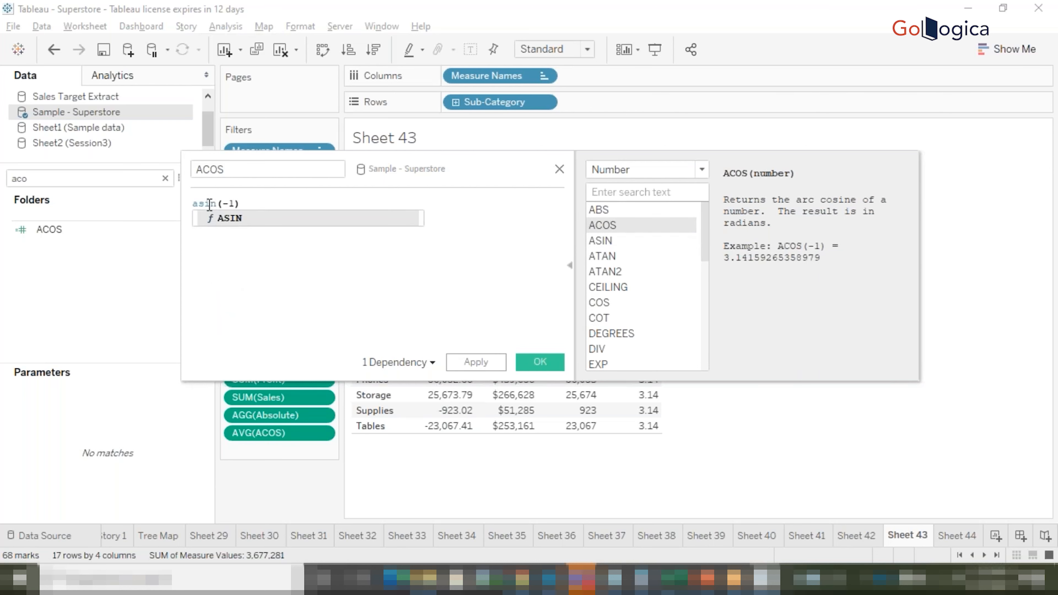
key("Return")
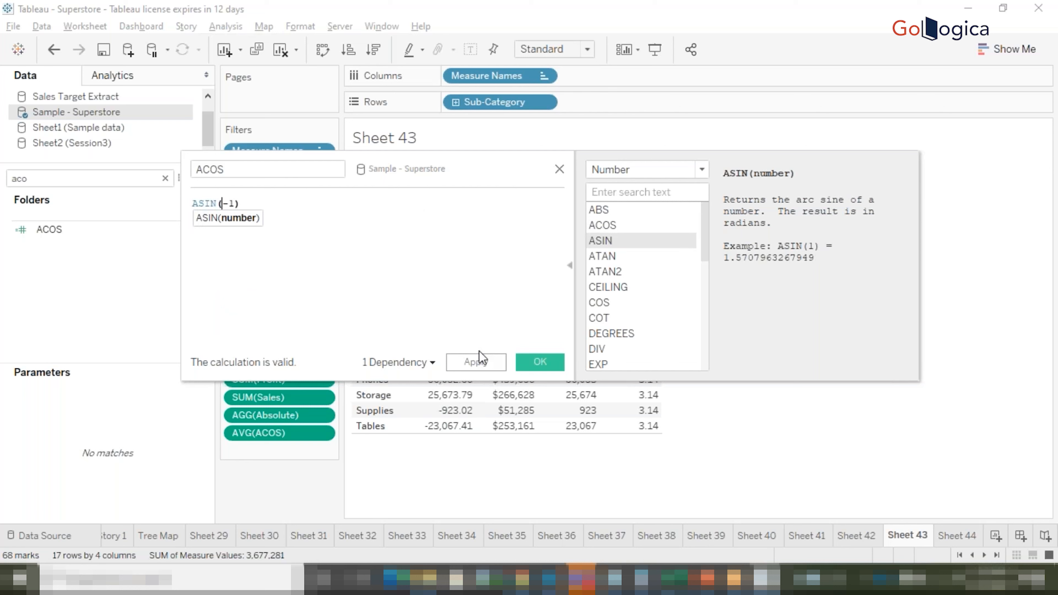
left_click(492, 364)
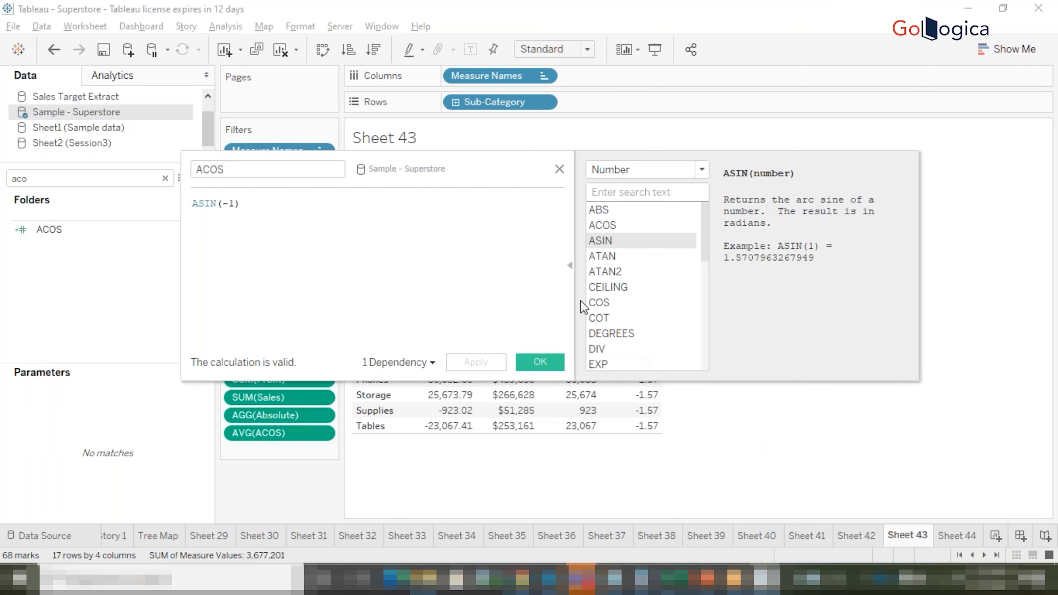
- Change the argument of the ASIN formula to 1 and apply the calculation
left_click(227, 203)
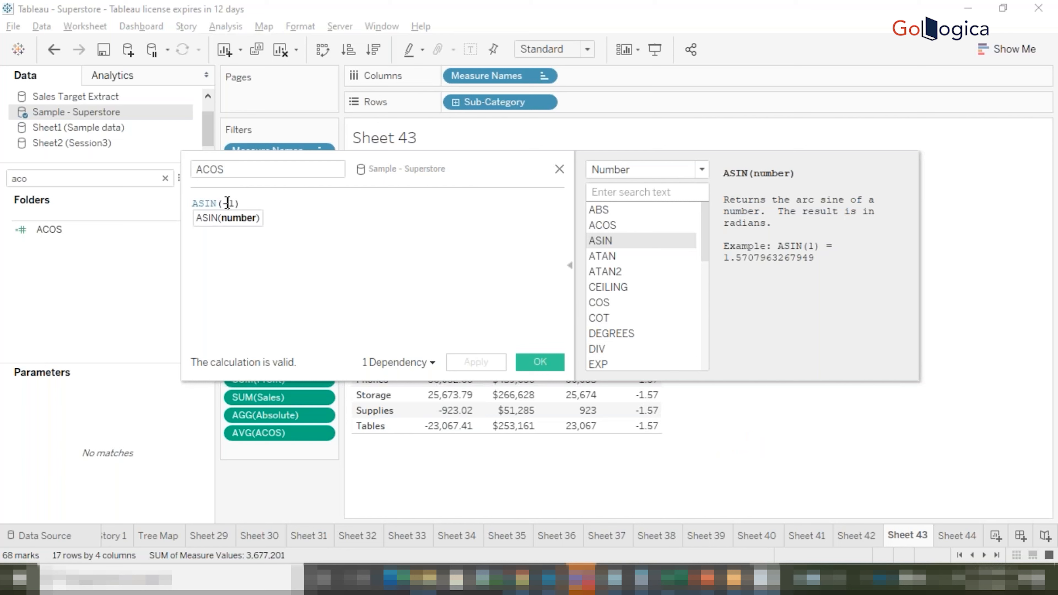
key("BackSpace")
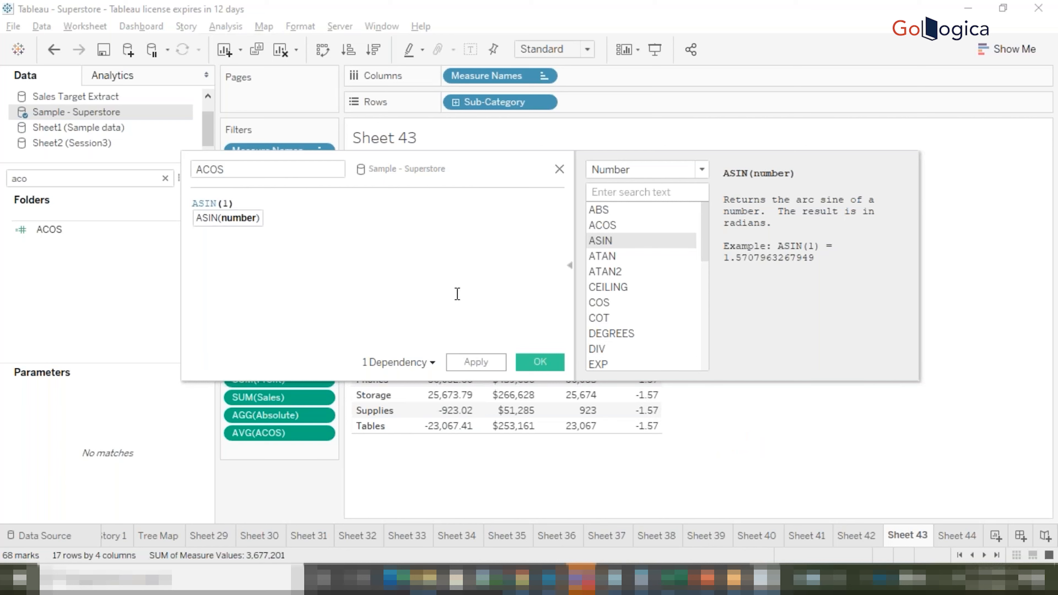
left_click(482, 361)
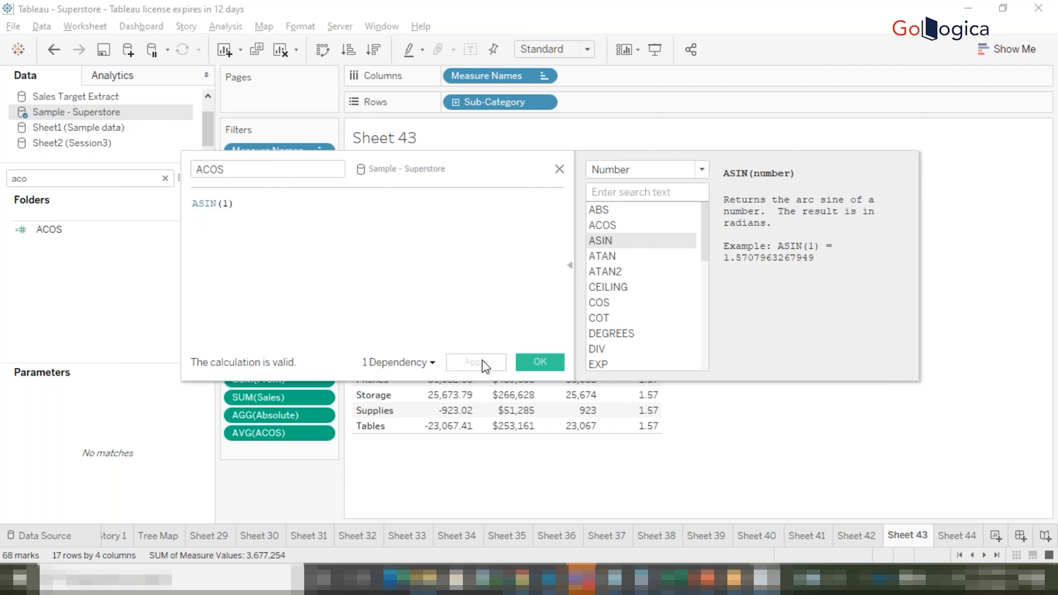
- View the ATAN function reference, replace the field's formula with ATAN(180), and apply it
left_click(611, 260)
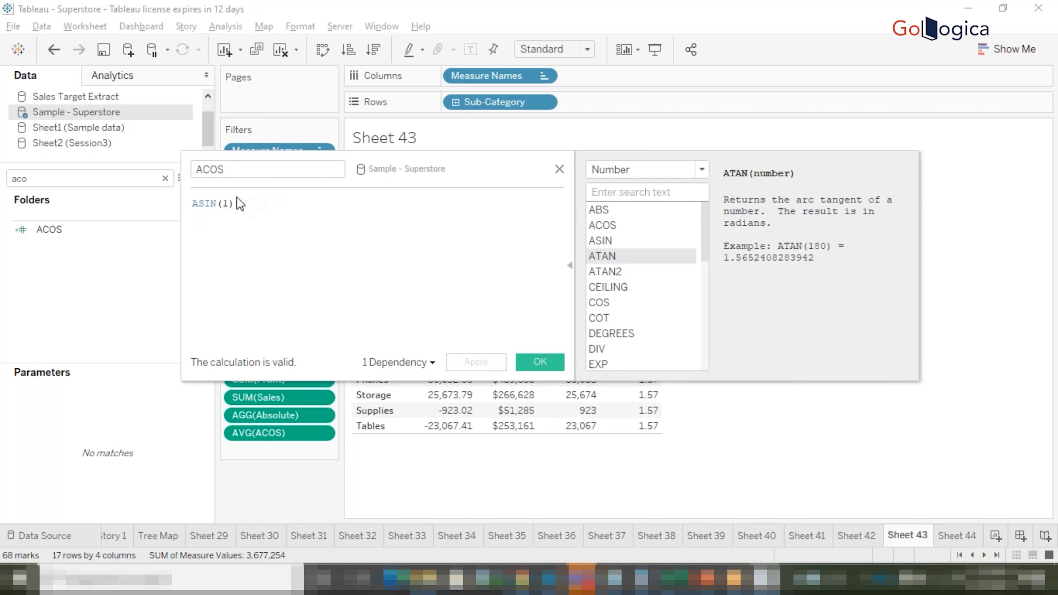
double_click(206, 204)
type("ATAN(1")
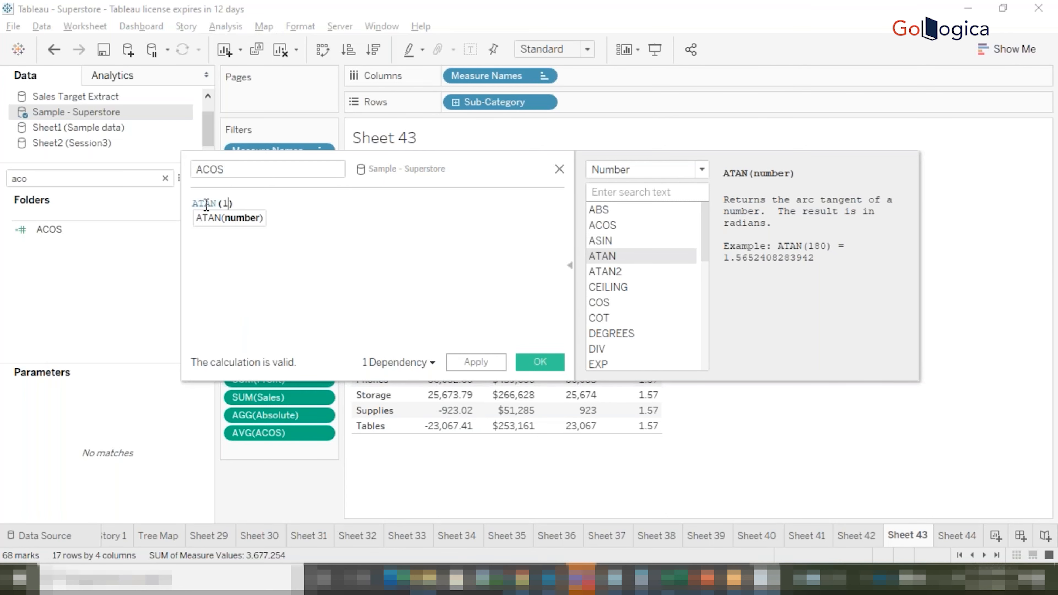
type("80")
left_click(486, 364)
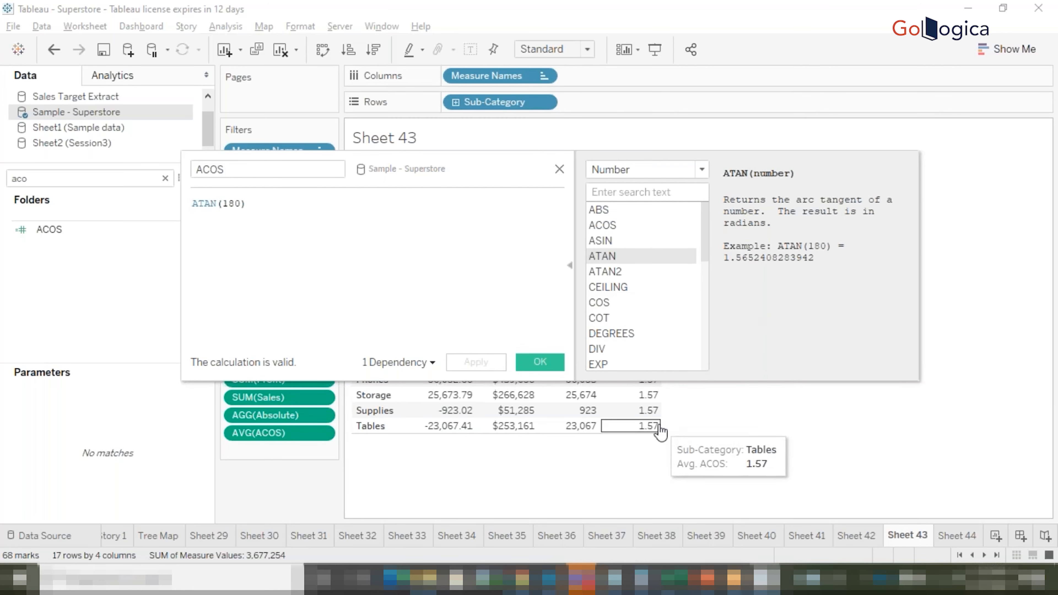
- View the ATAN2 function reference, replace the field's formula with ATAN2(2,1), and apply it to the table
left_click(623, 273)
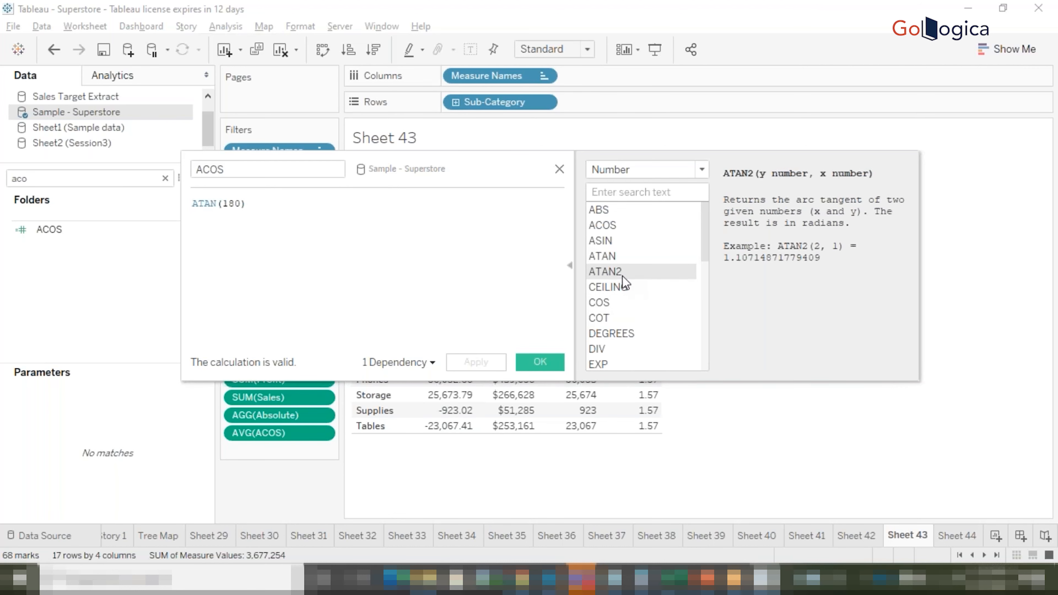
left_click(206, 203)
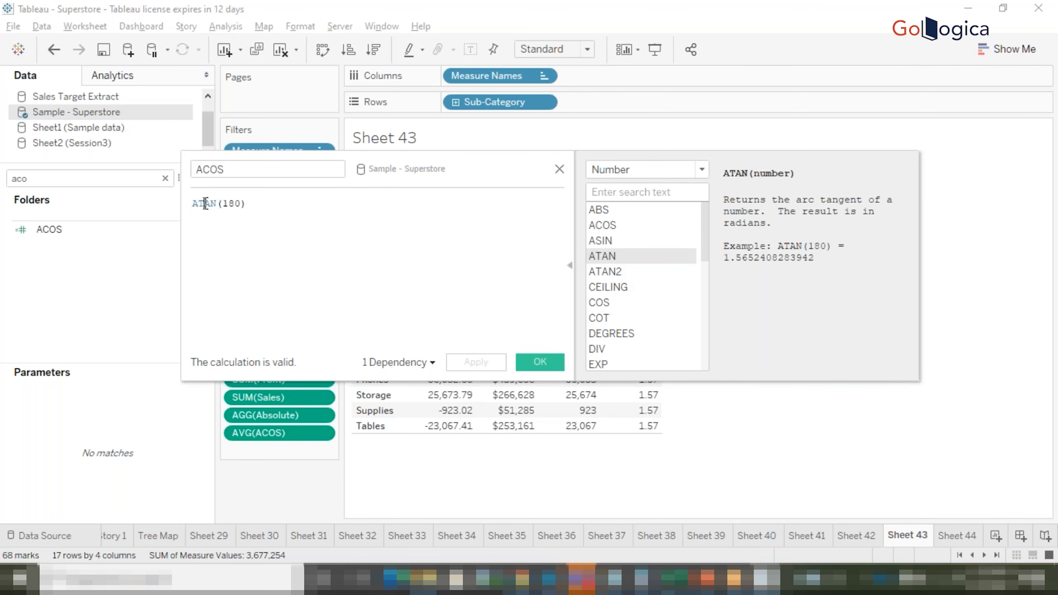
double_click(205, 203)
type("ata")
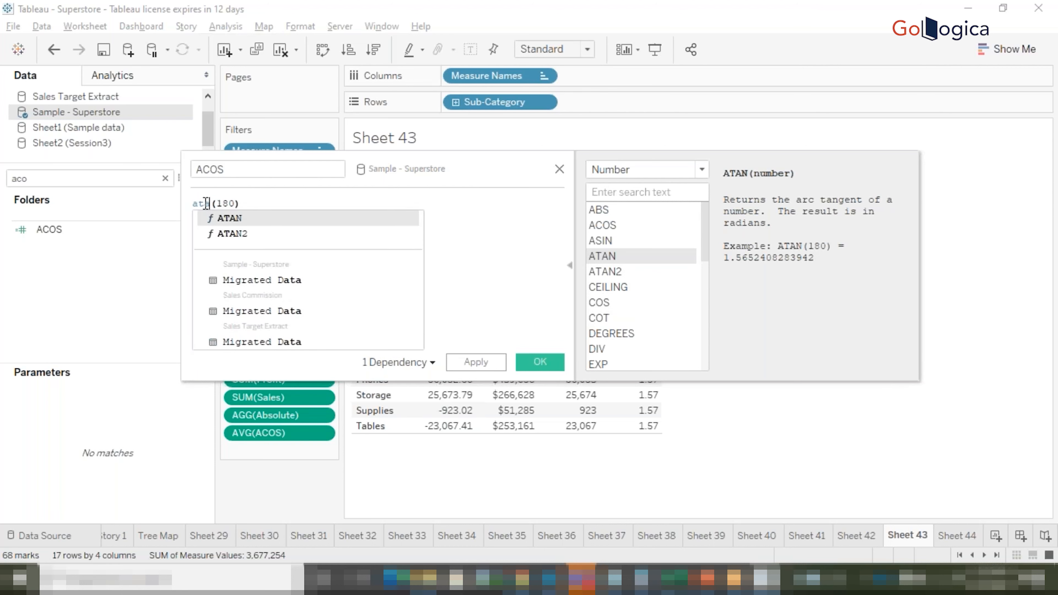
key("Down")
key("Return")
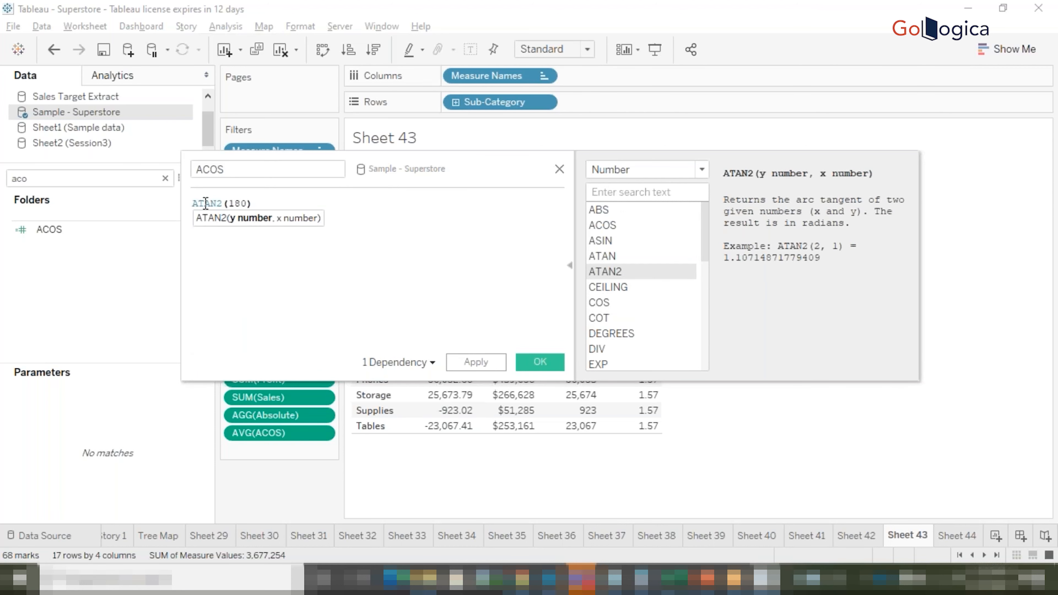
double_click(237, 203)
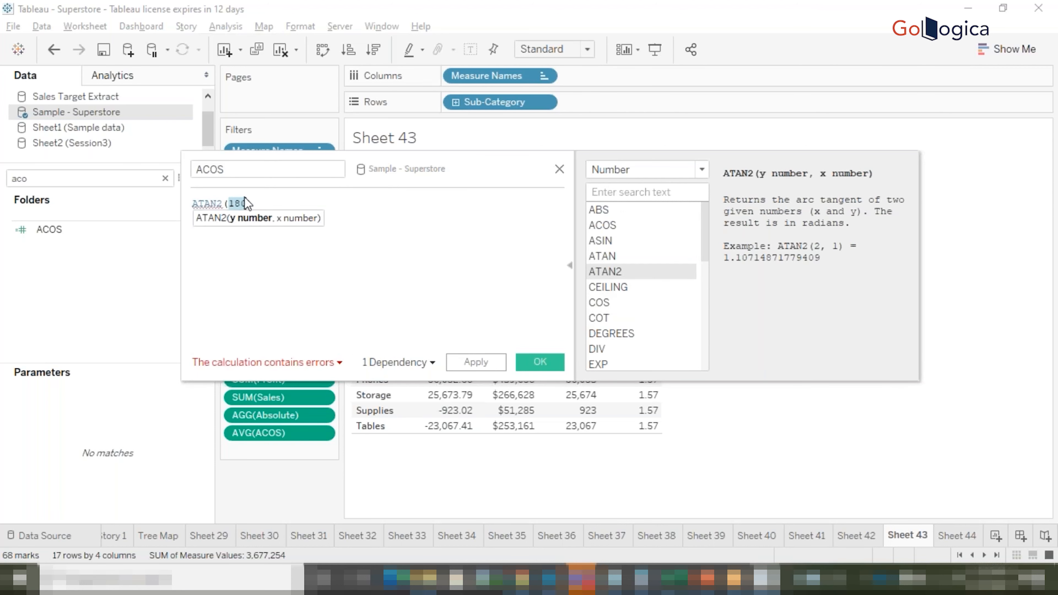
type("2,1")
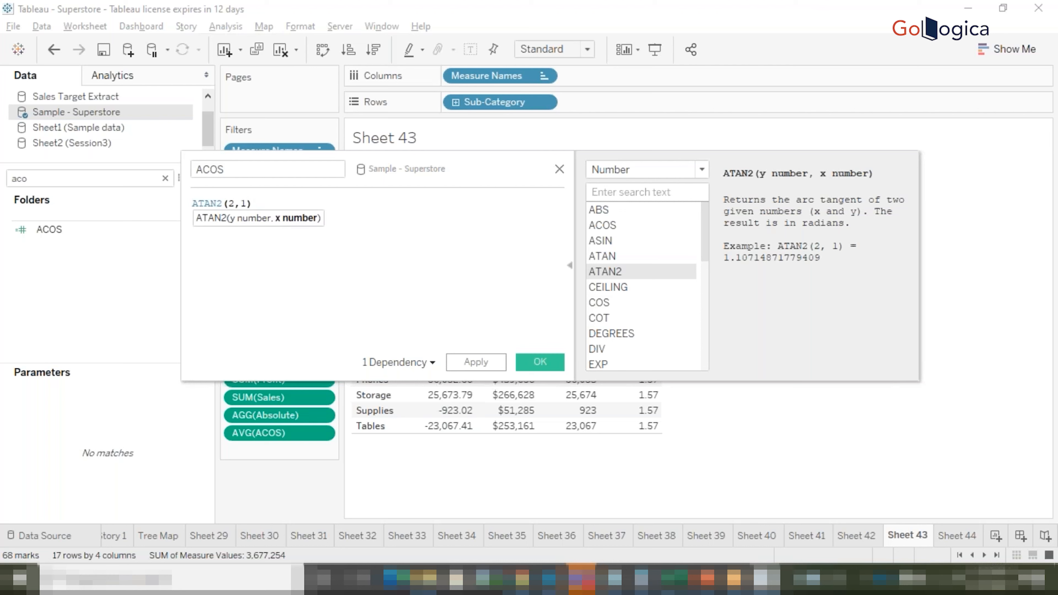
left_click(475, 362)
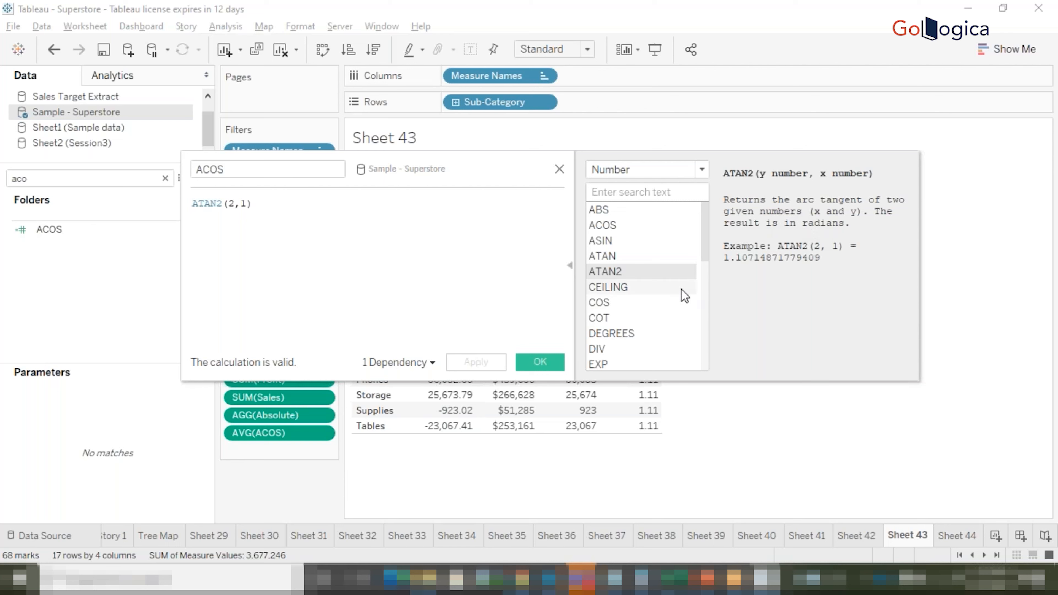
mouse_move(653, 426)
- View the CEILING function reference, then hide the function list and move the calculation editor aside to uncover the table
left_click(625, 287)
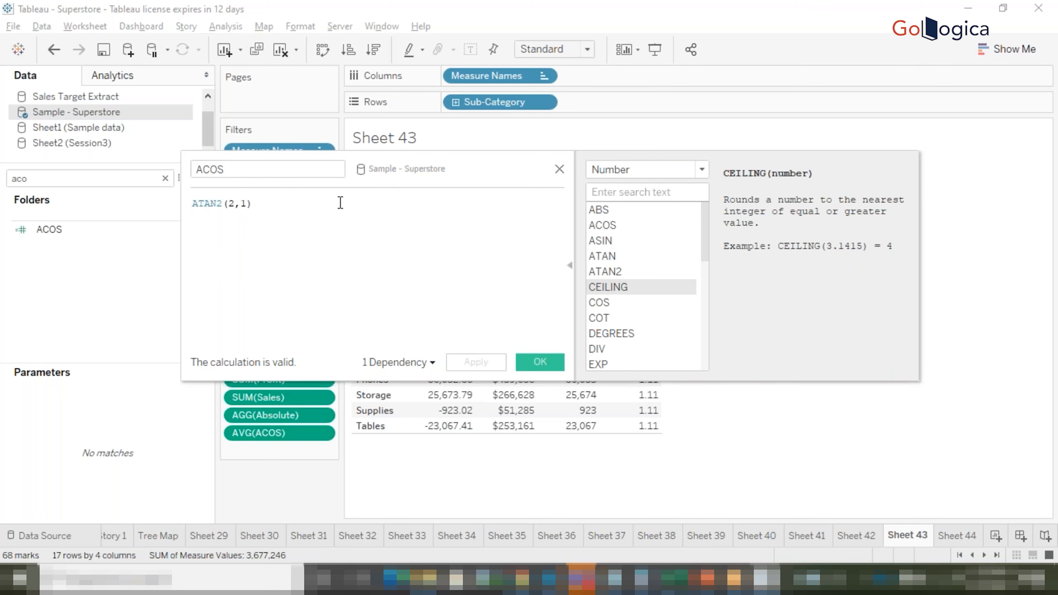
left_click_drag(544, 178, 939, 189)
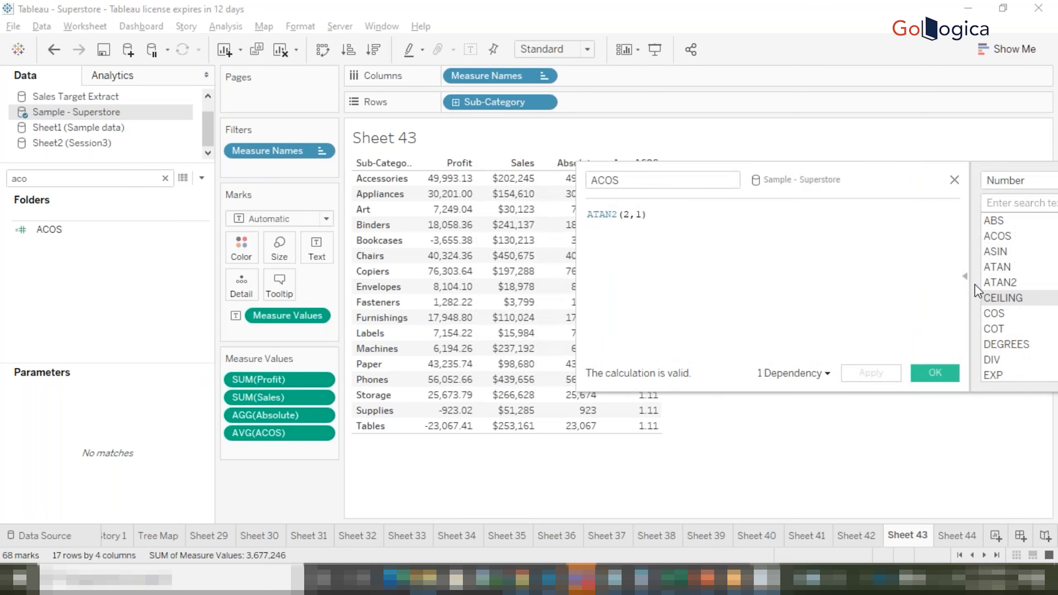
left_click(966, 278)
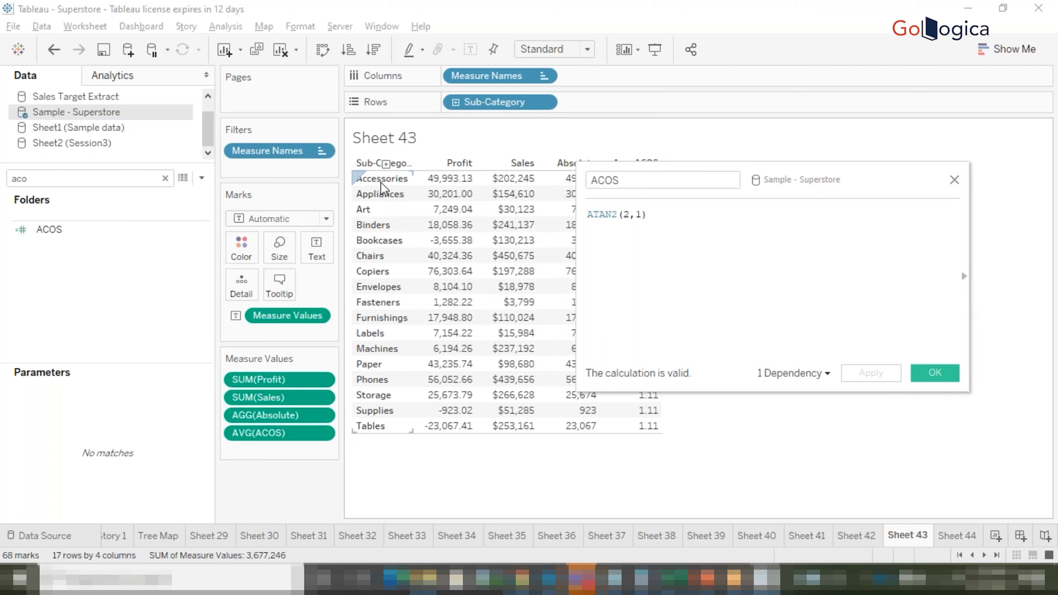
- Replace the ACOS field's formula with CEILING(SUM([Profit])) and apply the calculation
left_click_drag(662, 211, 540, 209)
type("c")
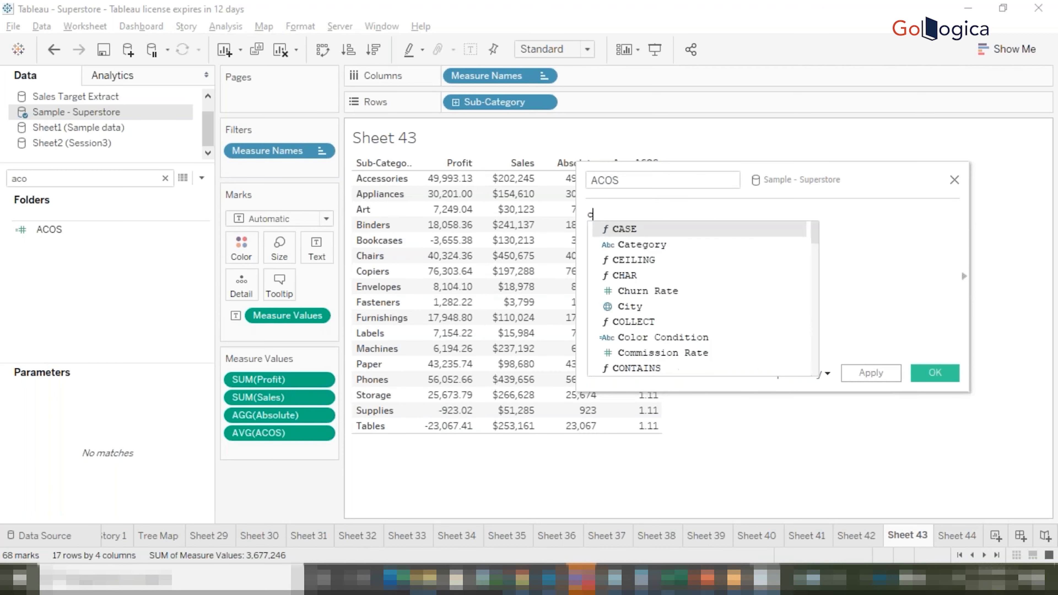
type("eil")
key("Return")
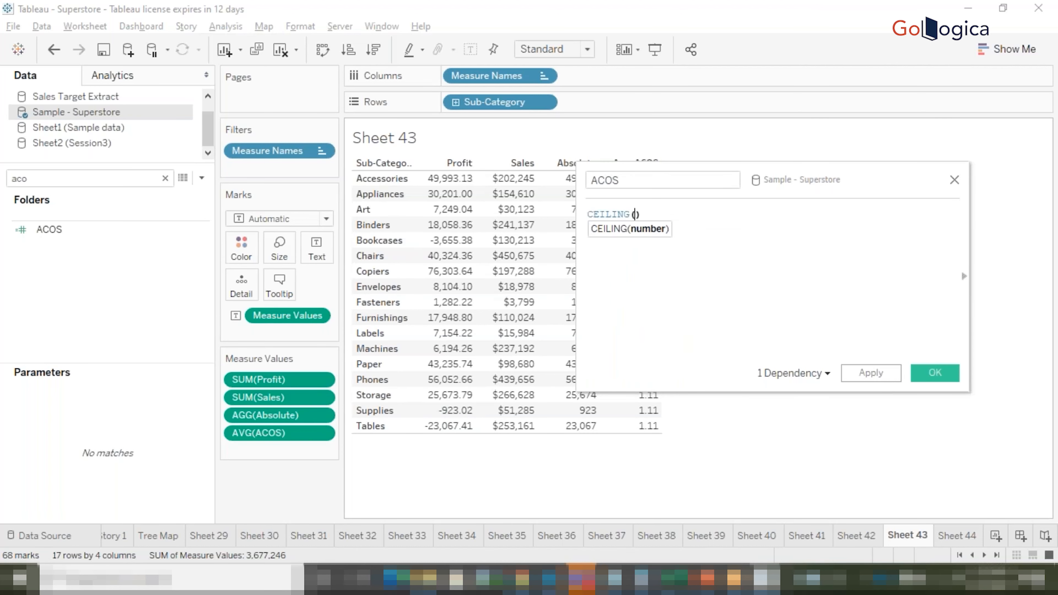
type("sum")
key("Return")
type("p")
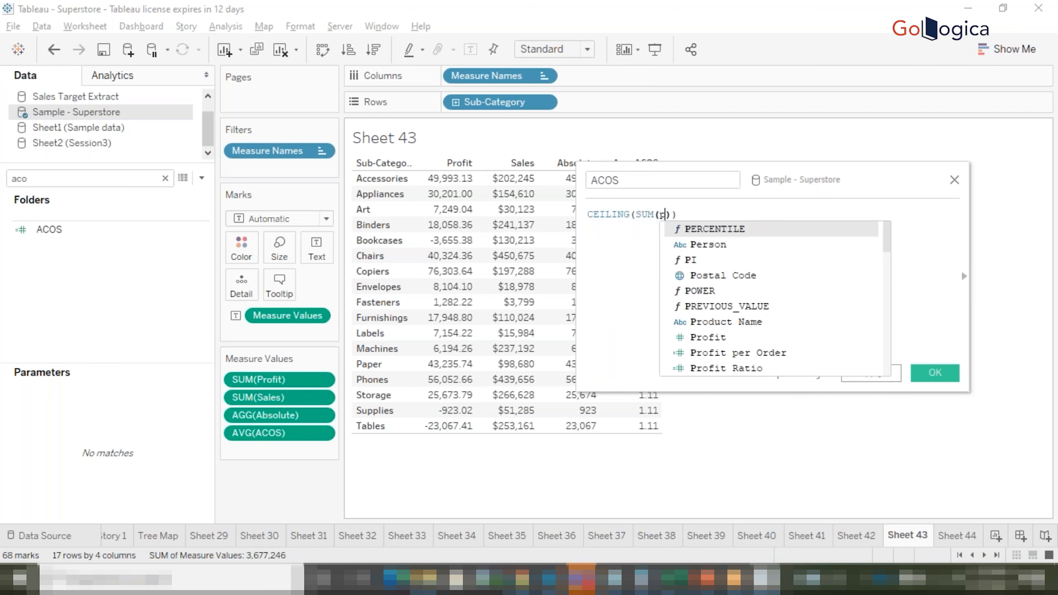
type("ro")
key("Down")
key("Return")
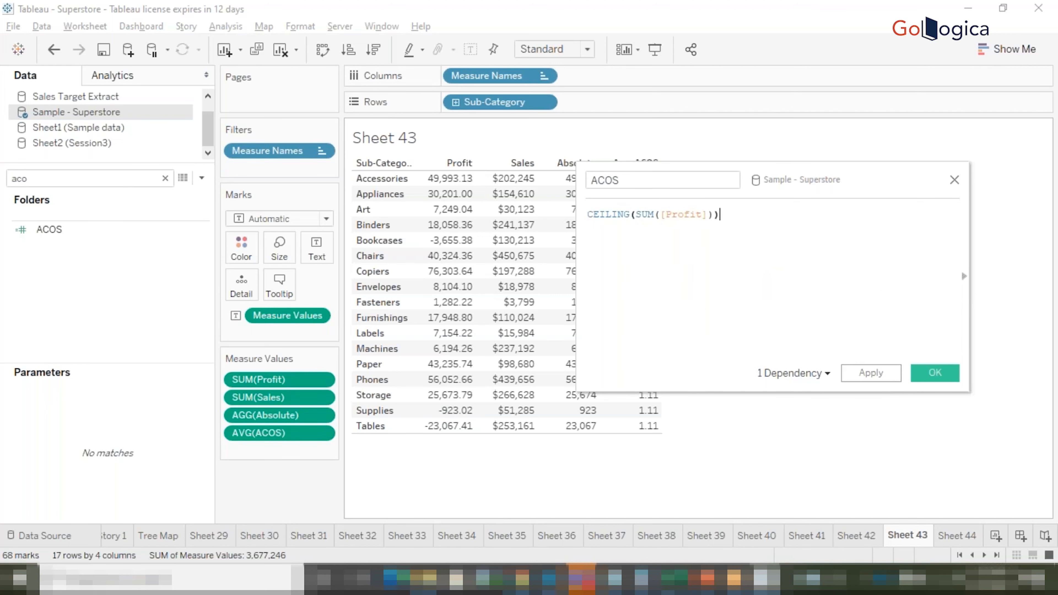
left_click(865, 373)
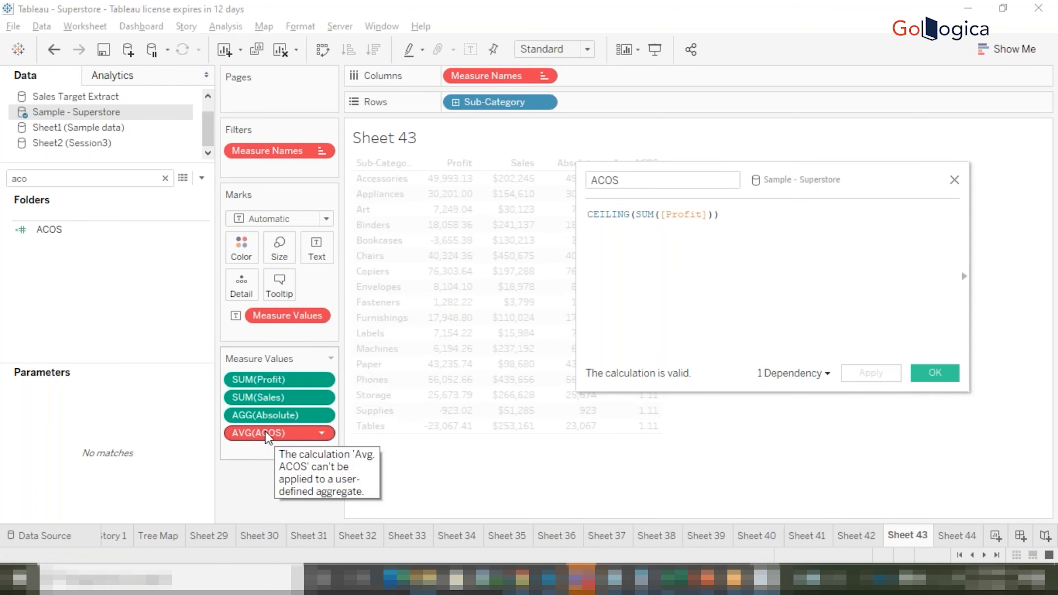
- Remove the invalid ACOS measure from the table, rename the calculated field to Ceiling, and apply the change
left_click_drag(251, 434, 93, 233)
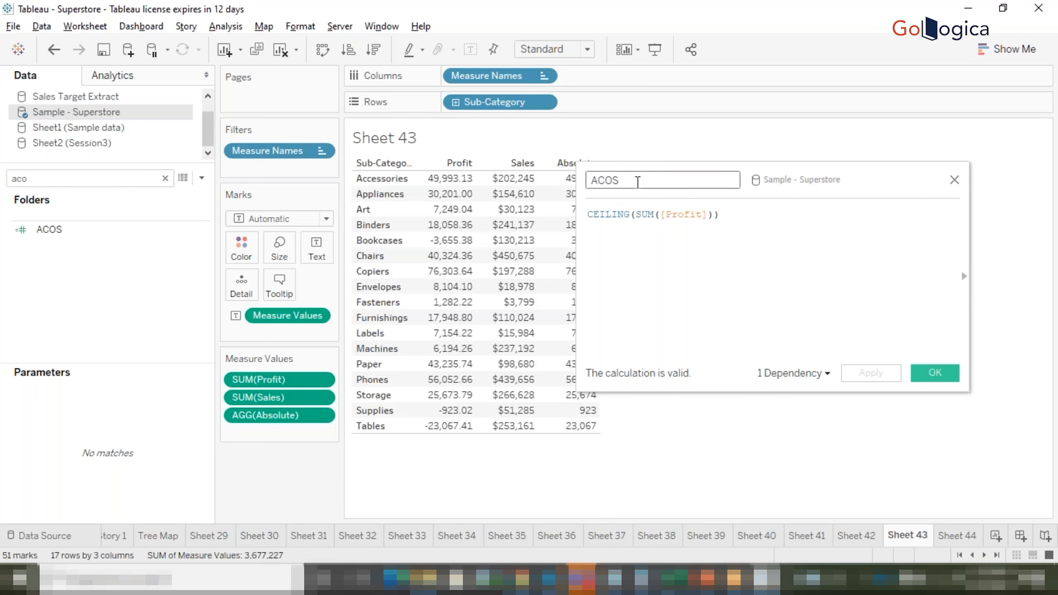
double_click(637, 182)
type("Ceiling")
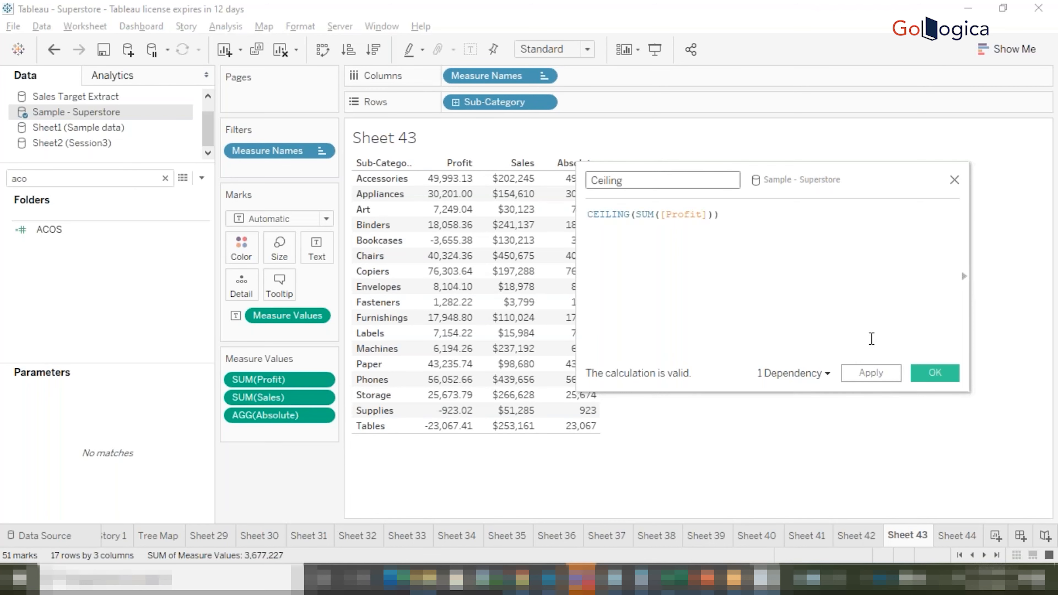
left_click(871, 372)
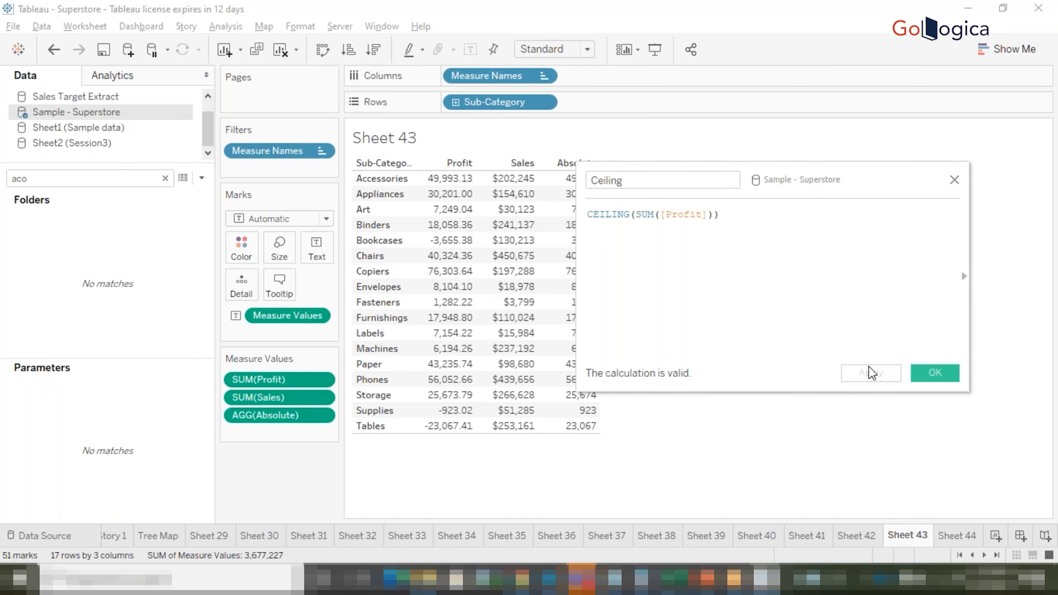
- Search the data fields for "cei" and add Ceiling to the table's measure values, keeping the calculation editor clear of the table
double_click(36, 177)
type("cei")
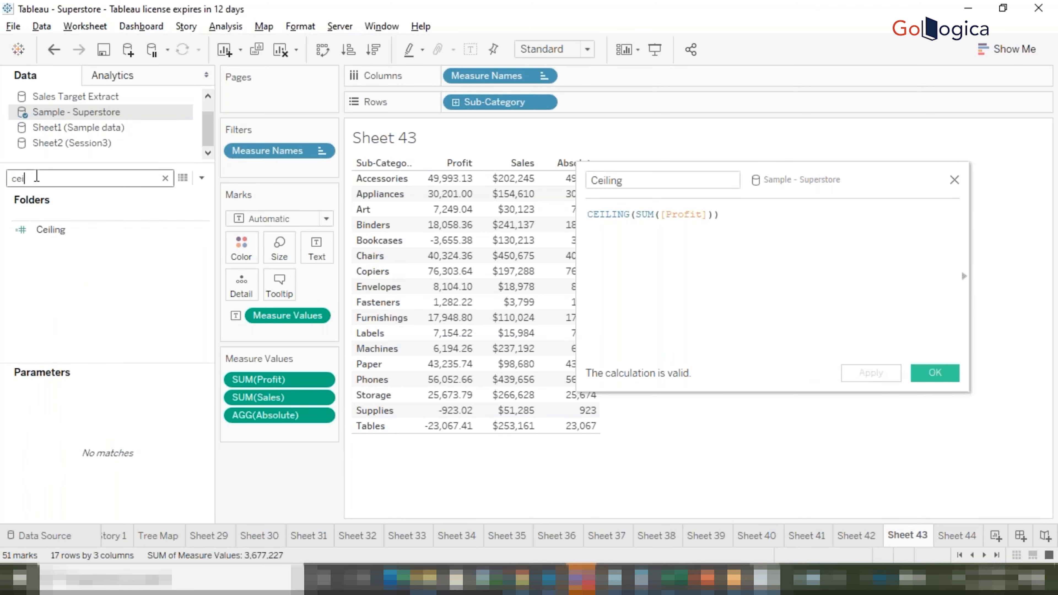
left_click_drag(50, 230, 254, 426)
left_click_drag(799, 177, 922, 174)
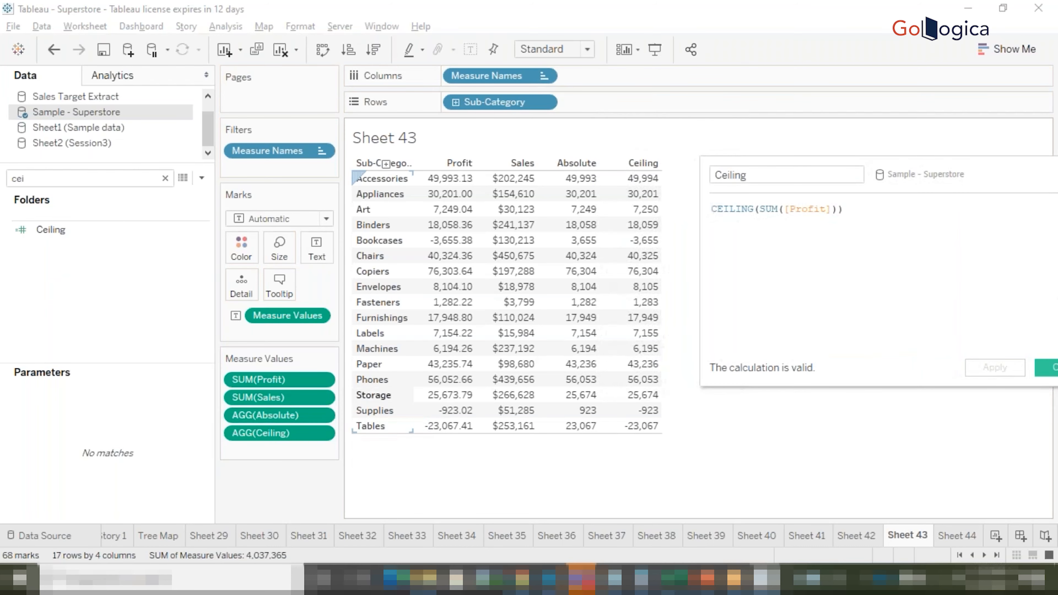
mouse_move(449, 187)
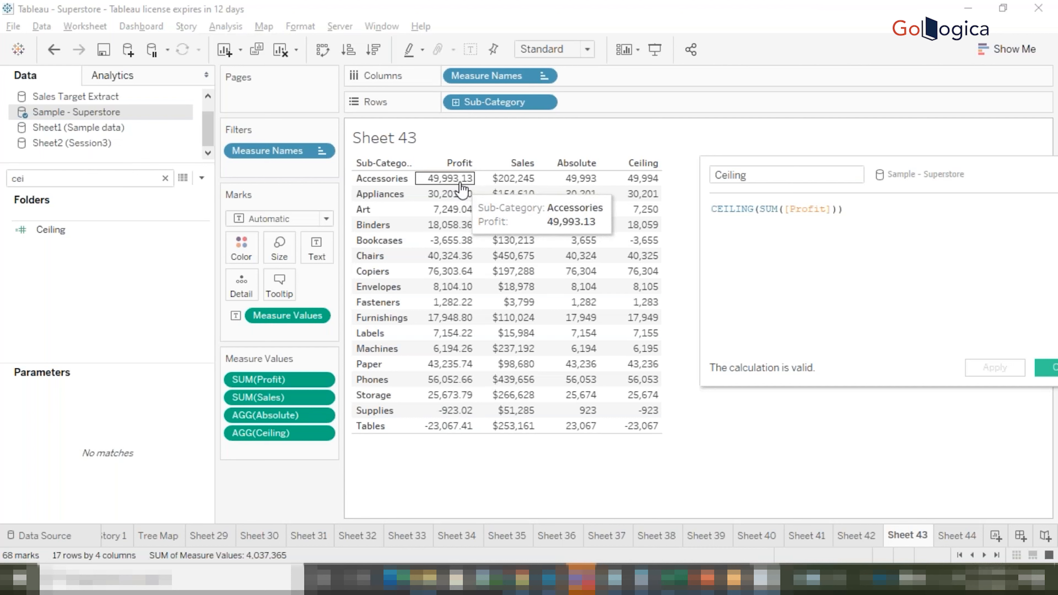
mouse_move(579, 189)
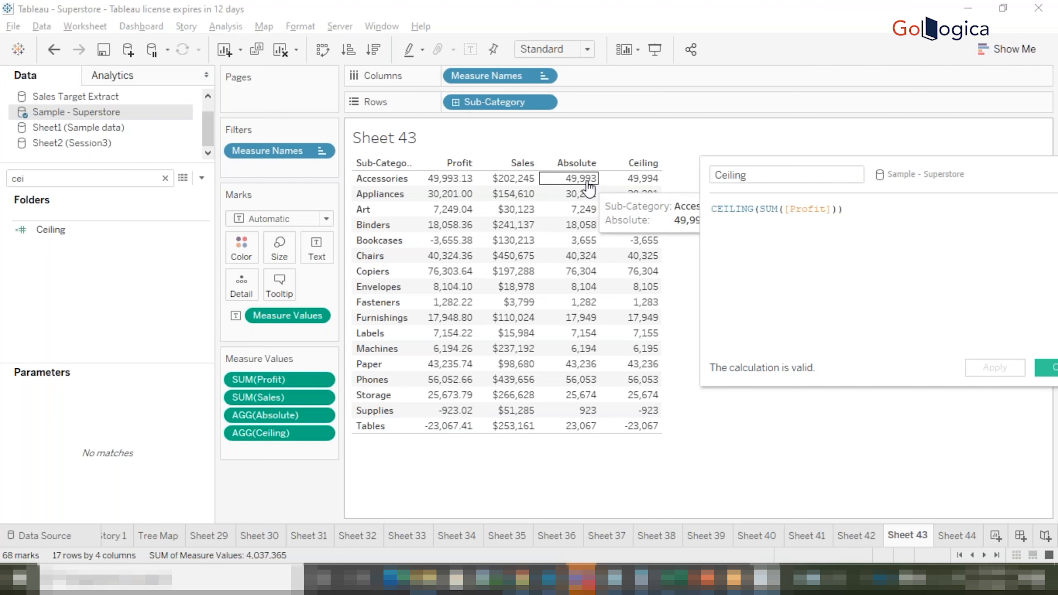
mouse_move(636, 189)
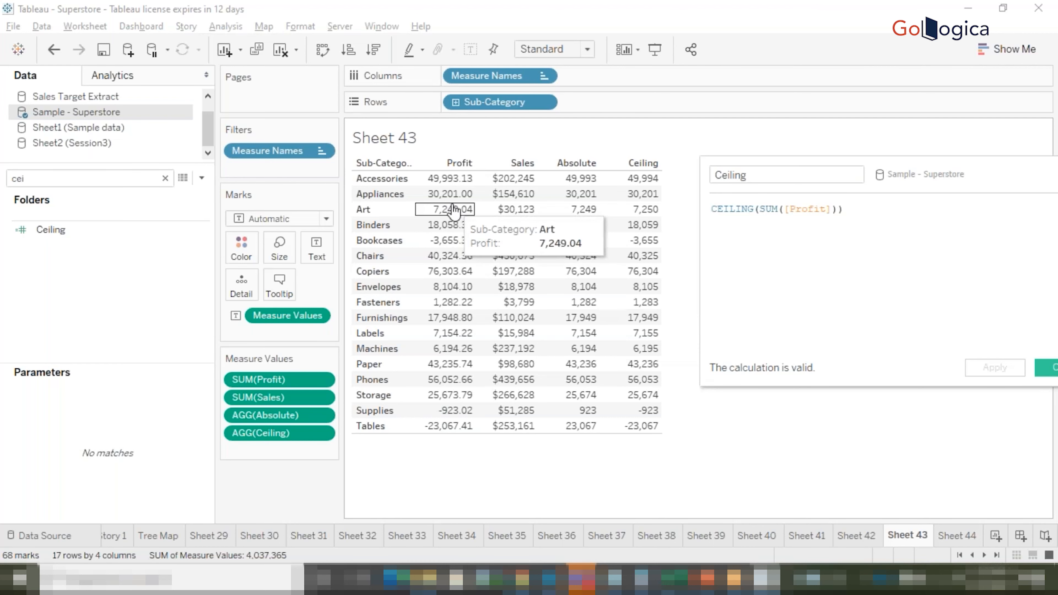
mouse_move(461, 228)
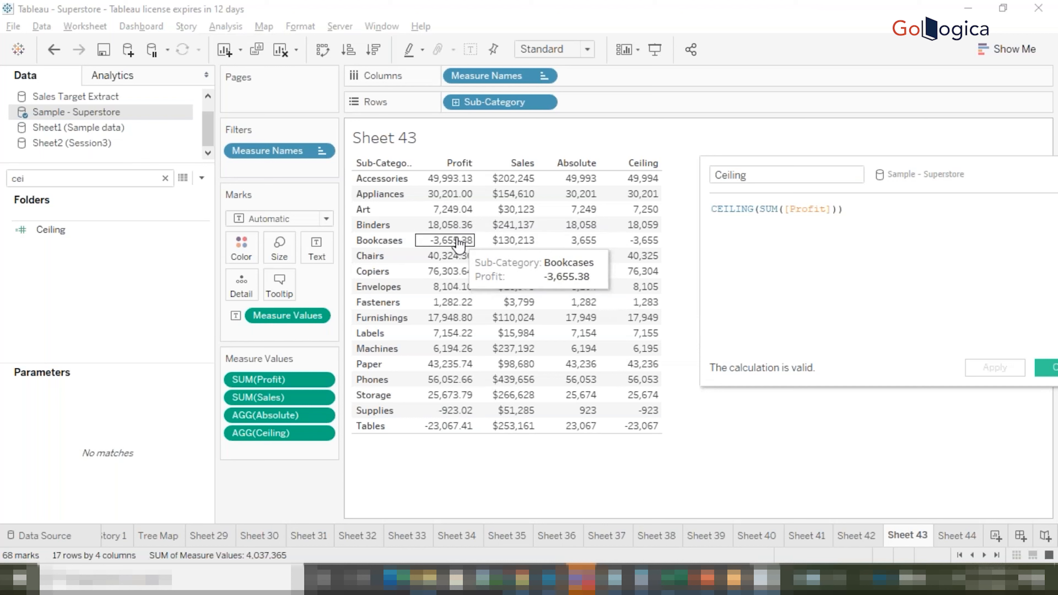
mouse_move(650, 237)
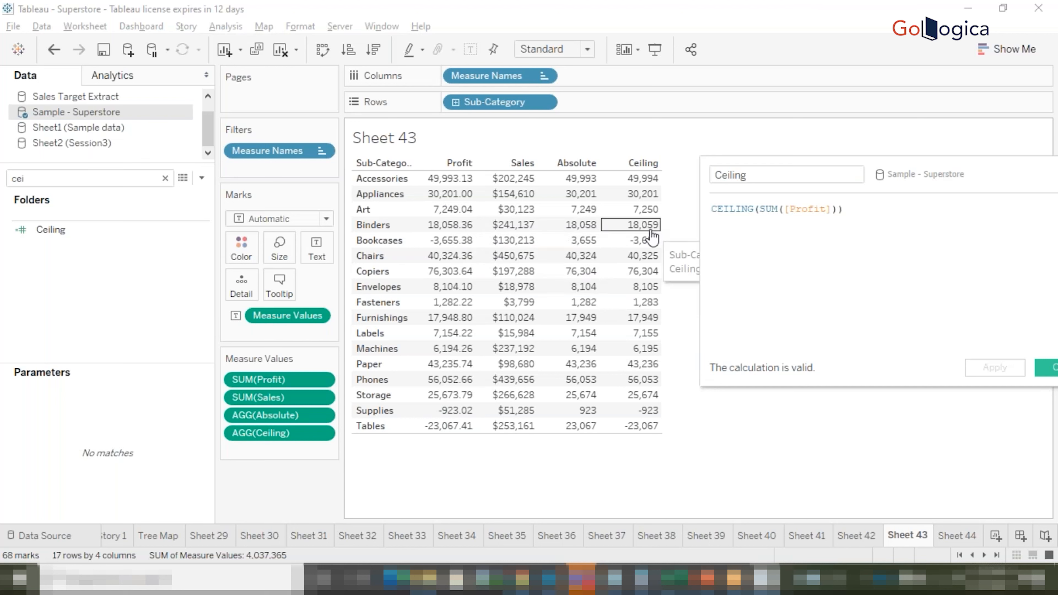
- Bring back the function list in the calculation editor and review the reference for the formula's CEILING function
left_click_drag(859, 180, 570, 163)
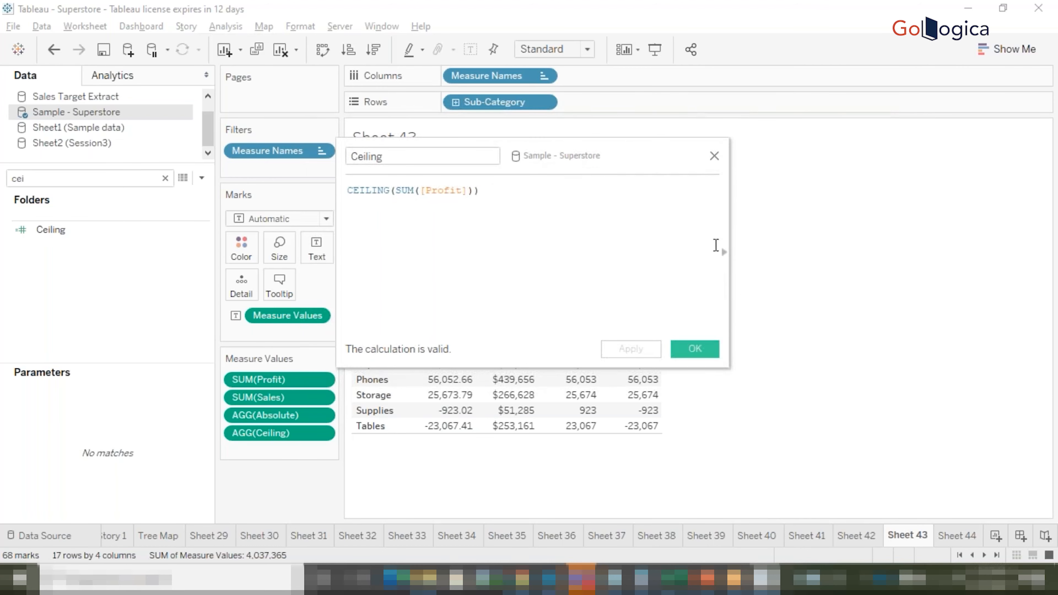
left_click(724, 252)
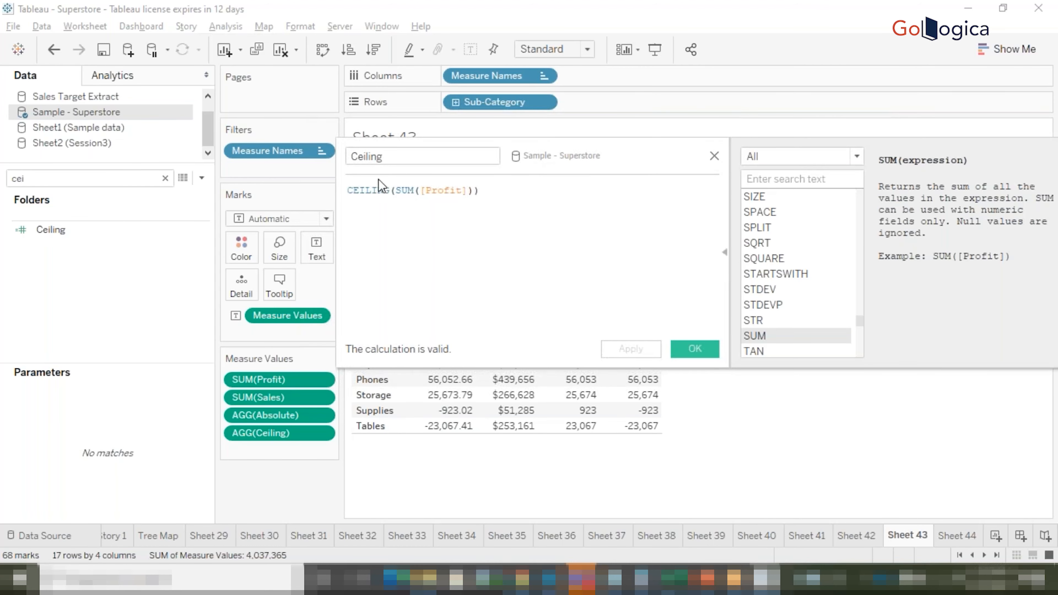
left_click(375, 190)
left_click_drag(640, 161, 567, 149)
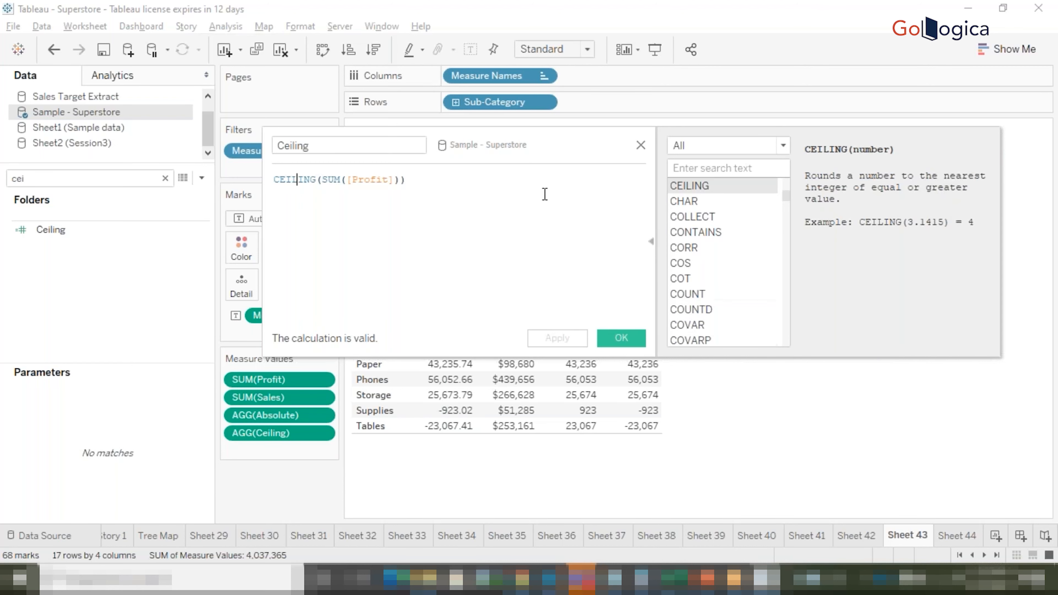
left_click_drag(517, 145, 530, 146)
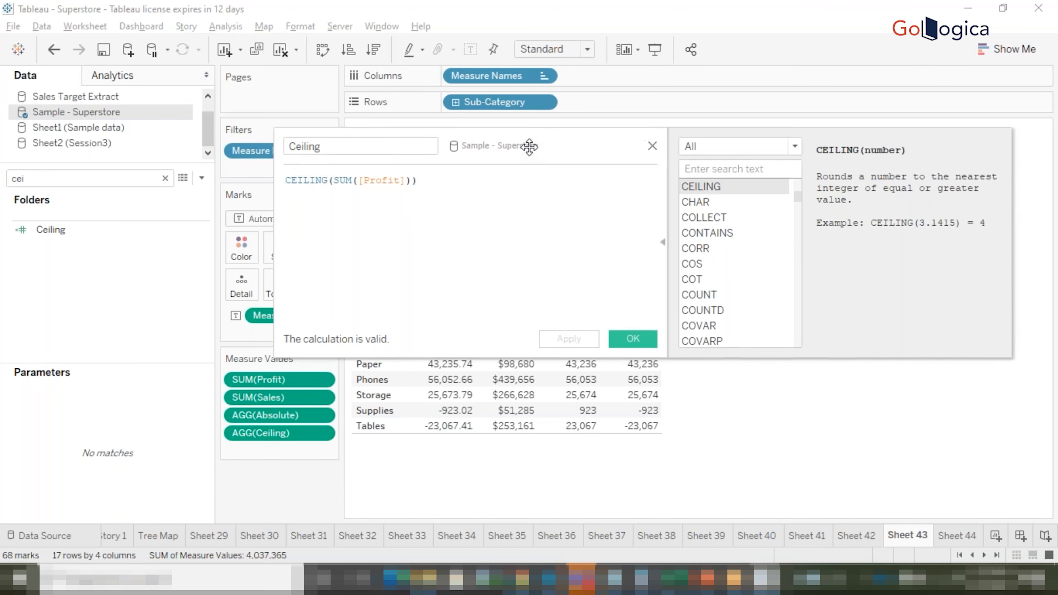
- Limit the function list to Number functions and read the COS, COT, DEGREES and DIV references
left_click(712, 152)
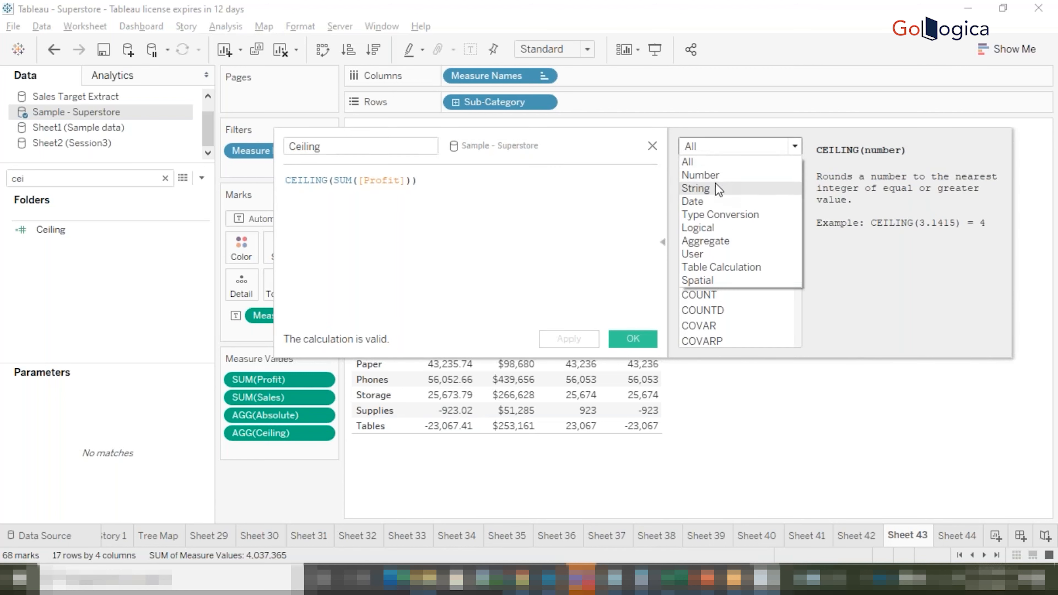
left_click(708, 175)
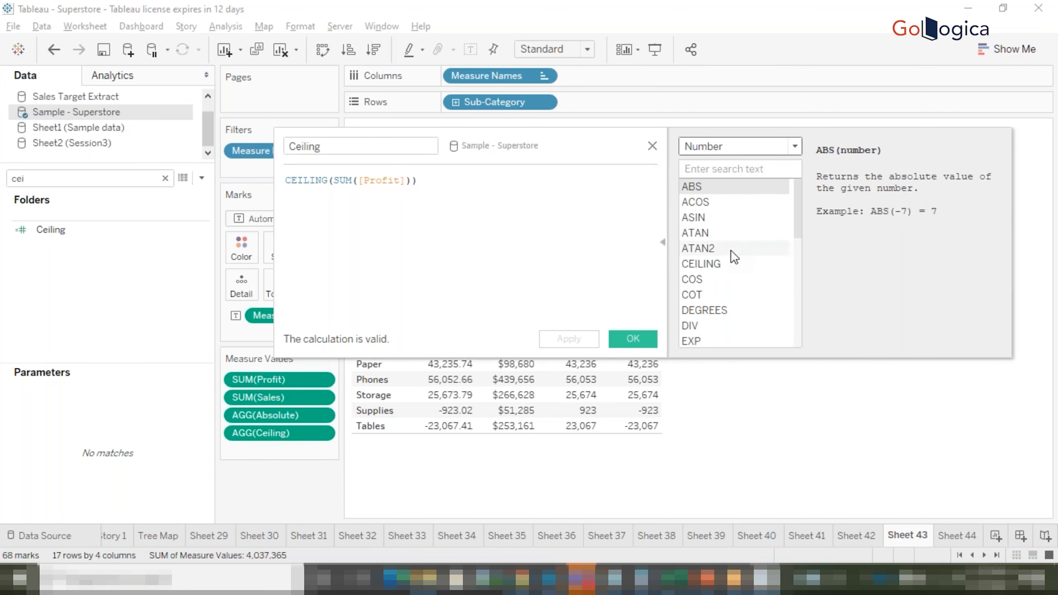
left_click(712, 280)
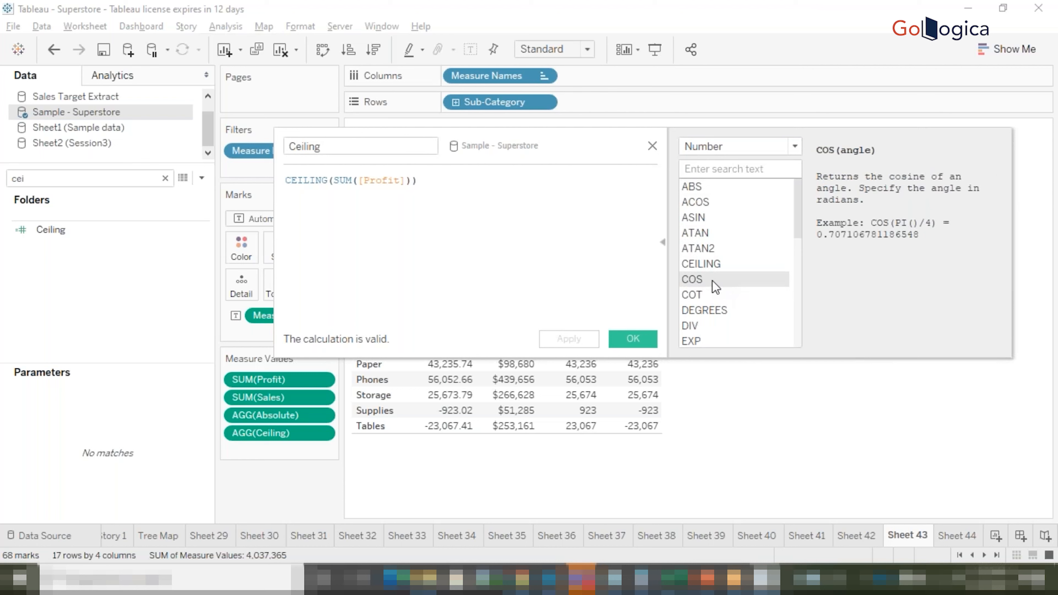
key("Down")
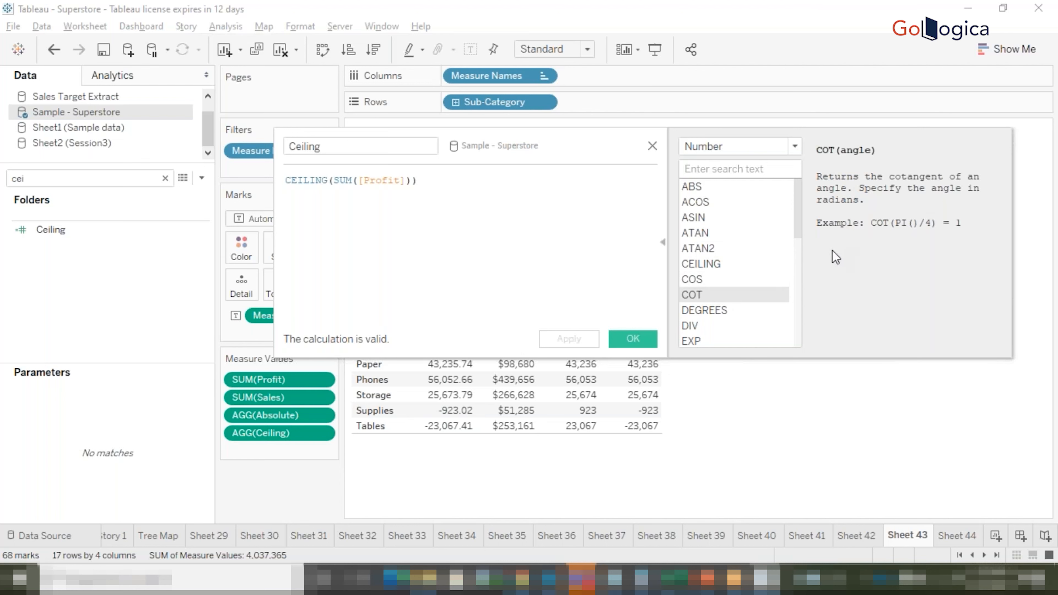
key("Down")
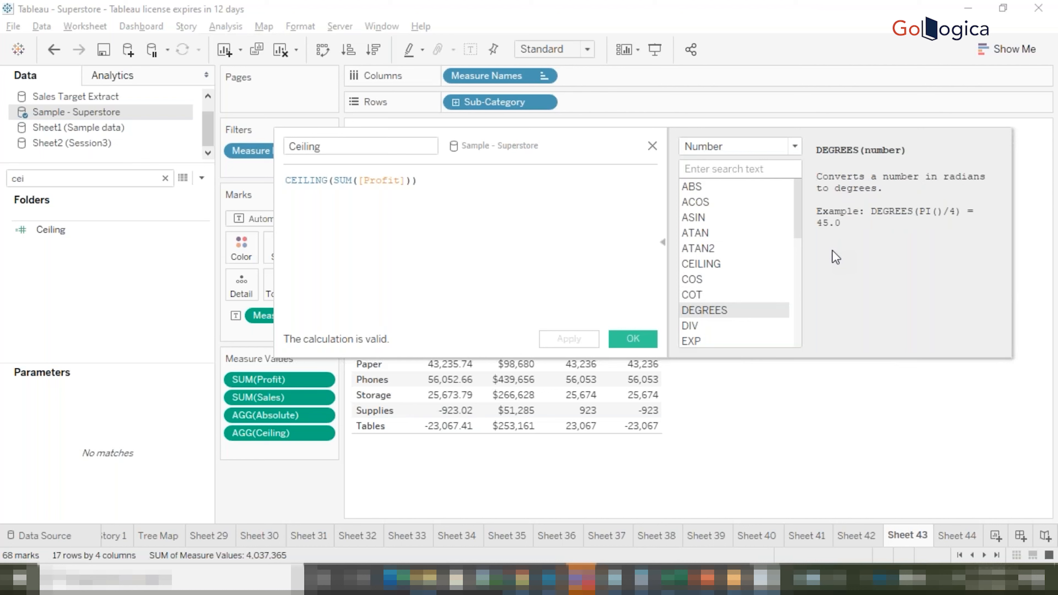
key("Down")
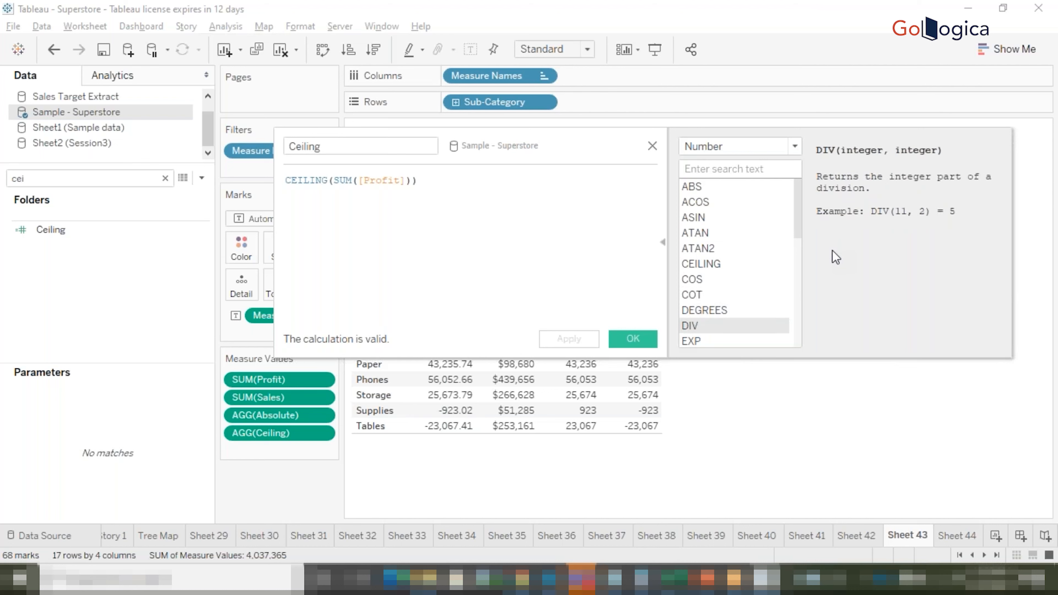
left_click_drag(425, 183, 204, 189)
left_click(191, 190)
key("ctrl+a")
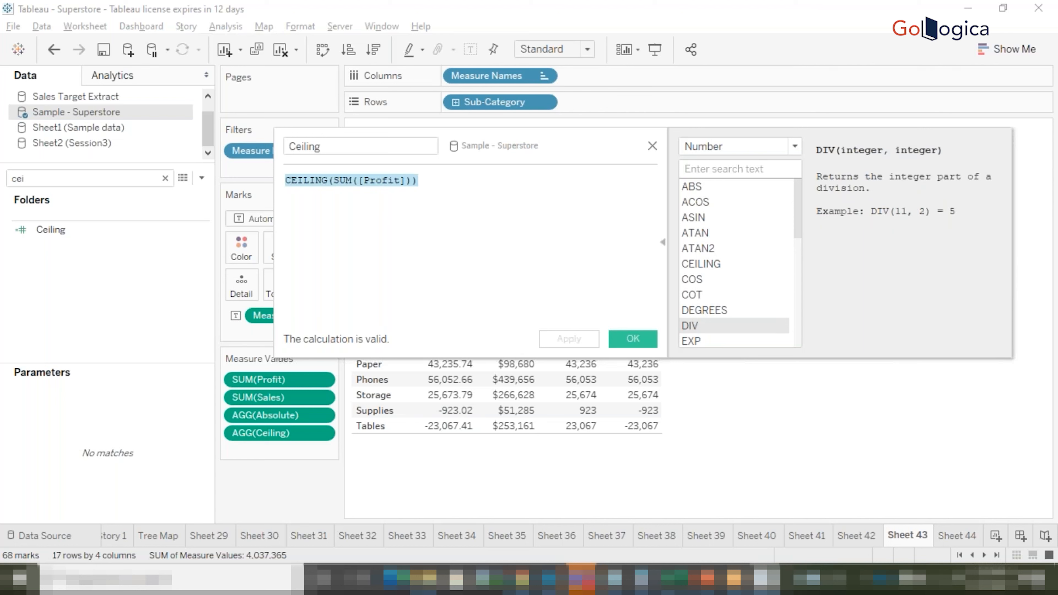
type("DIV")
key("Return")
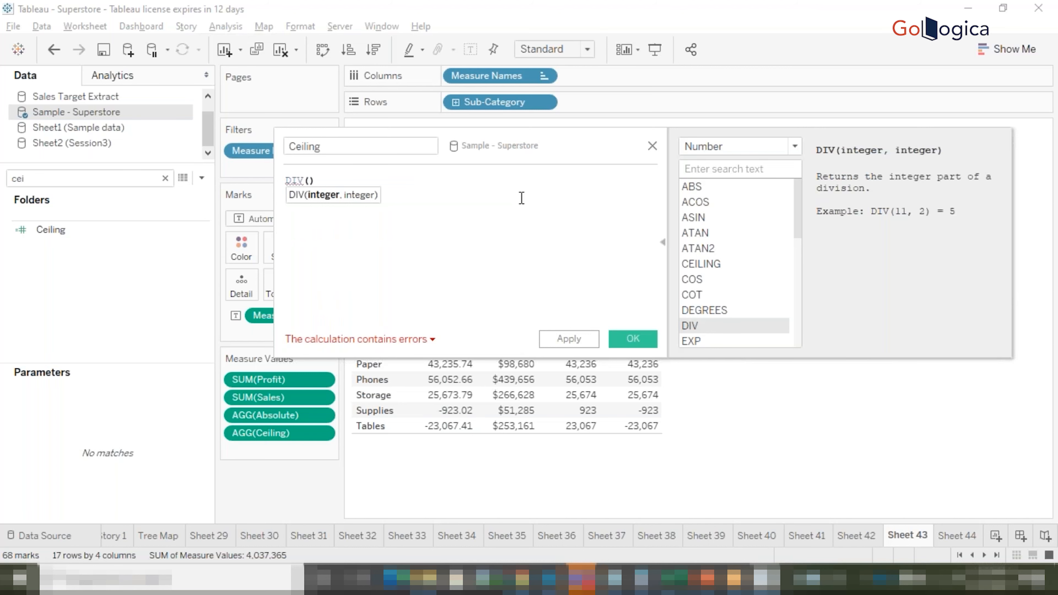
left_click(652, 146)
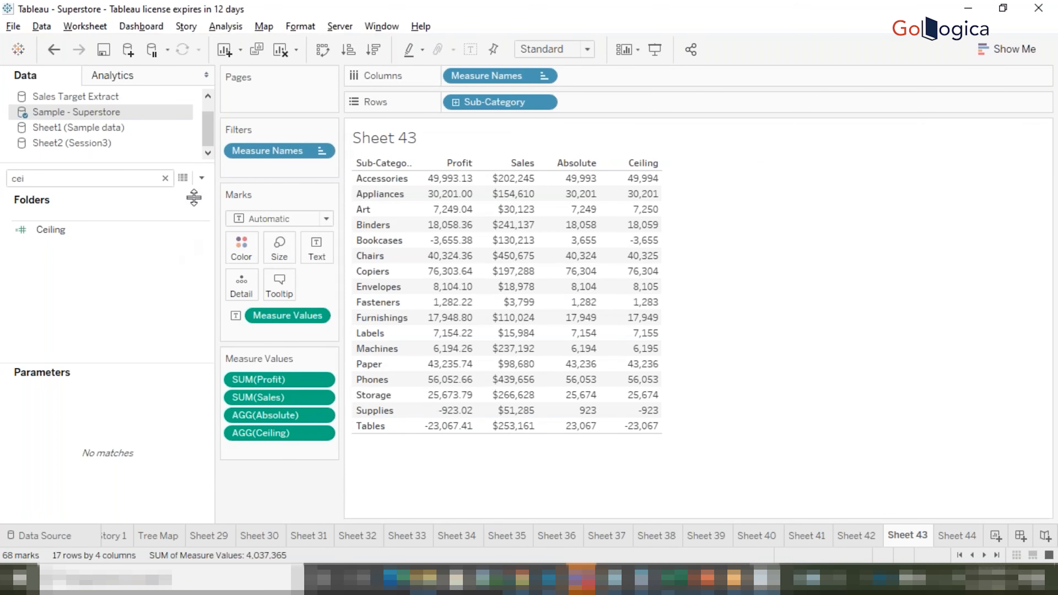
- Create a calculated field named DIV with the formula DIV(11,2) and apply it
left_click(202, 178)
left_click(158, 192)
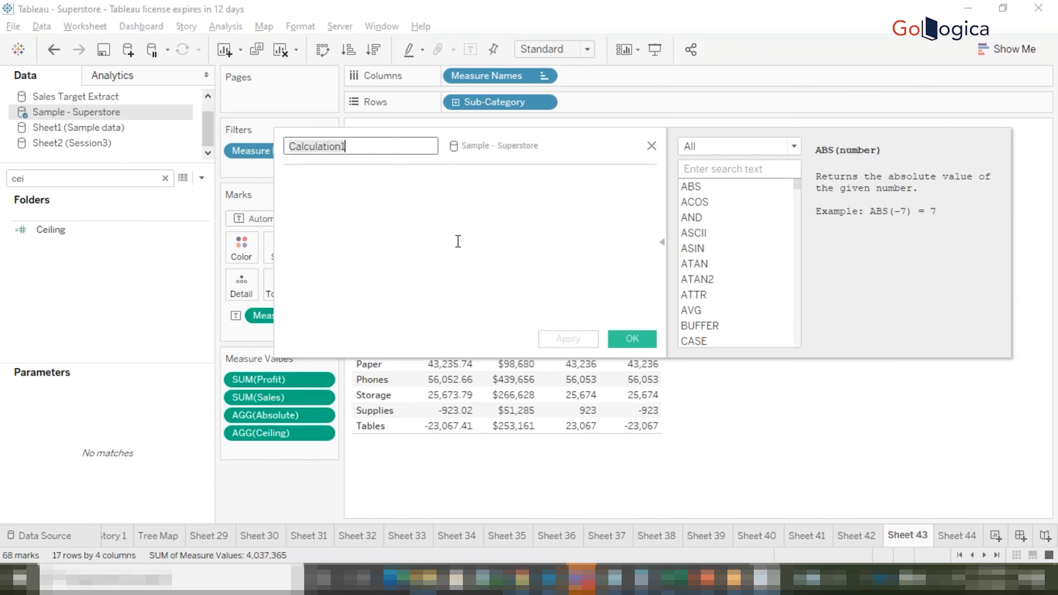
type("DIV")
key("Tab")
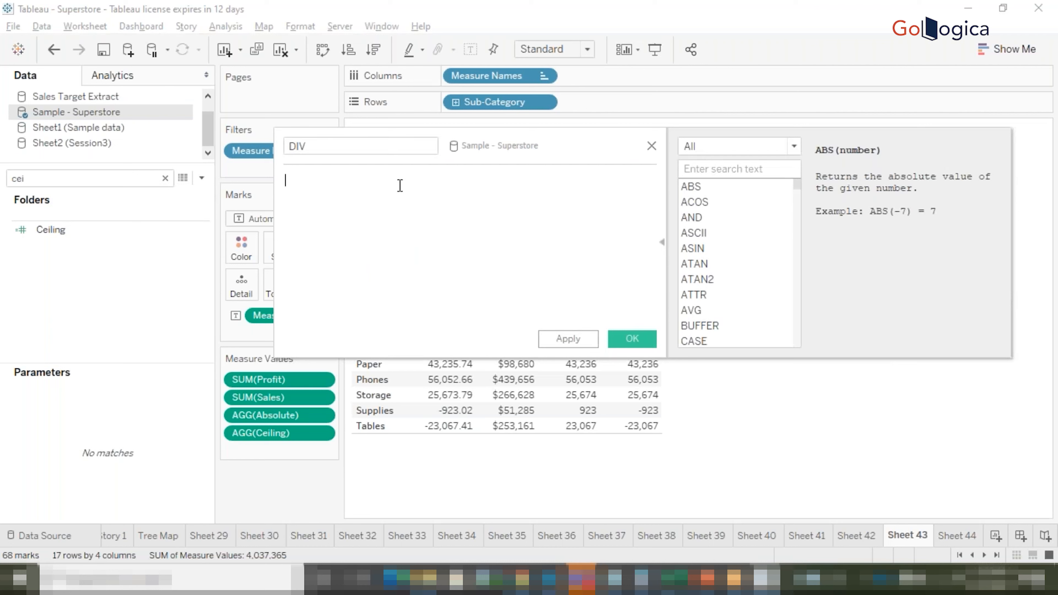
type("DIV(11")
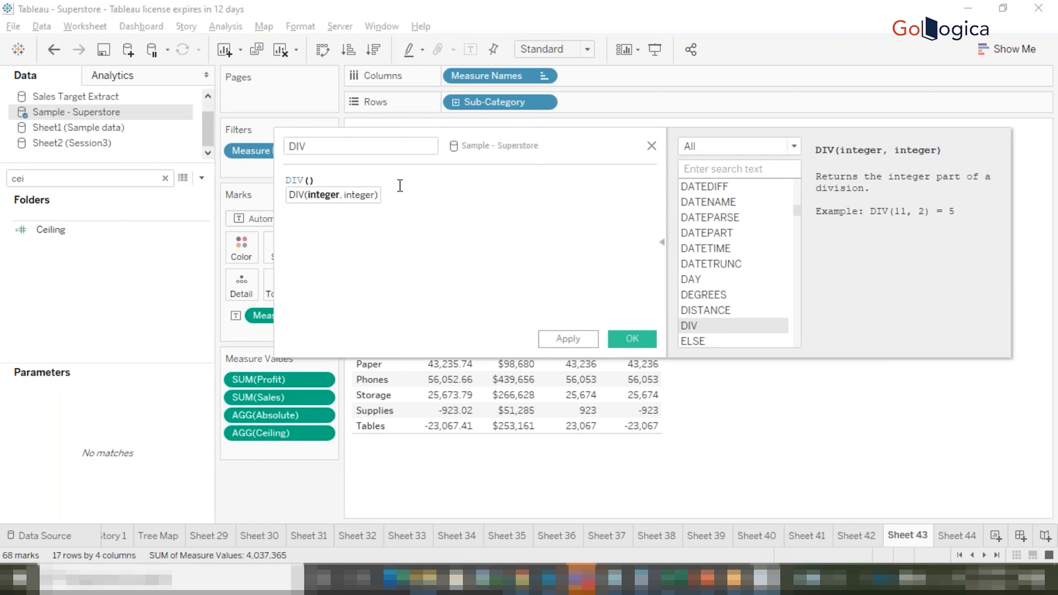
type(",2")
left_click(566, 340)
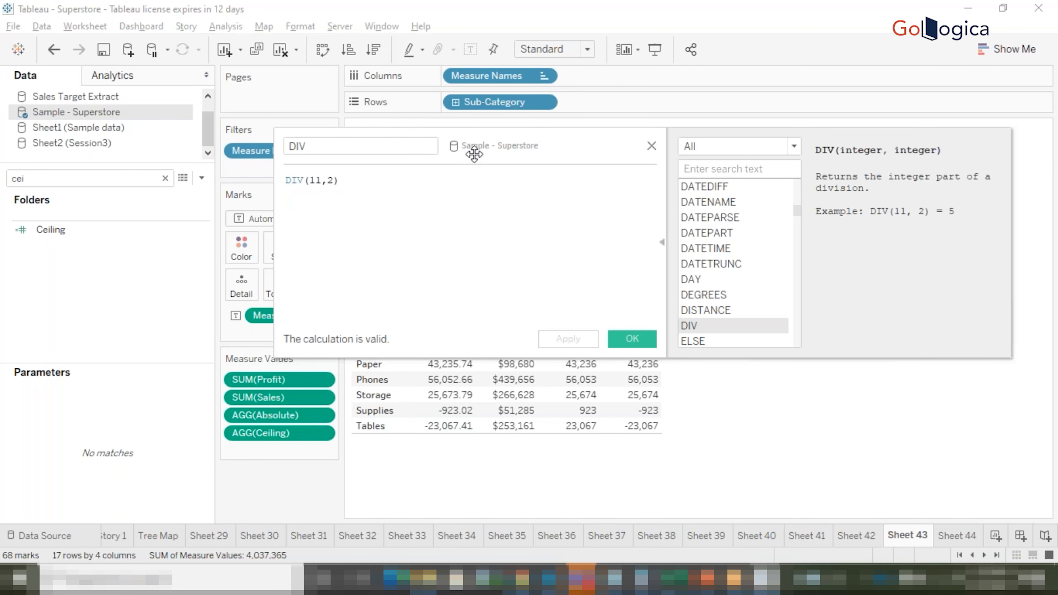
- Search the data fields for "div" and add DIV to the table's measure values, keeping the calculation editor clear of the table
left_click_drag(476, 148, 589, 270)
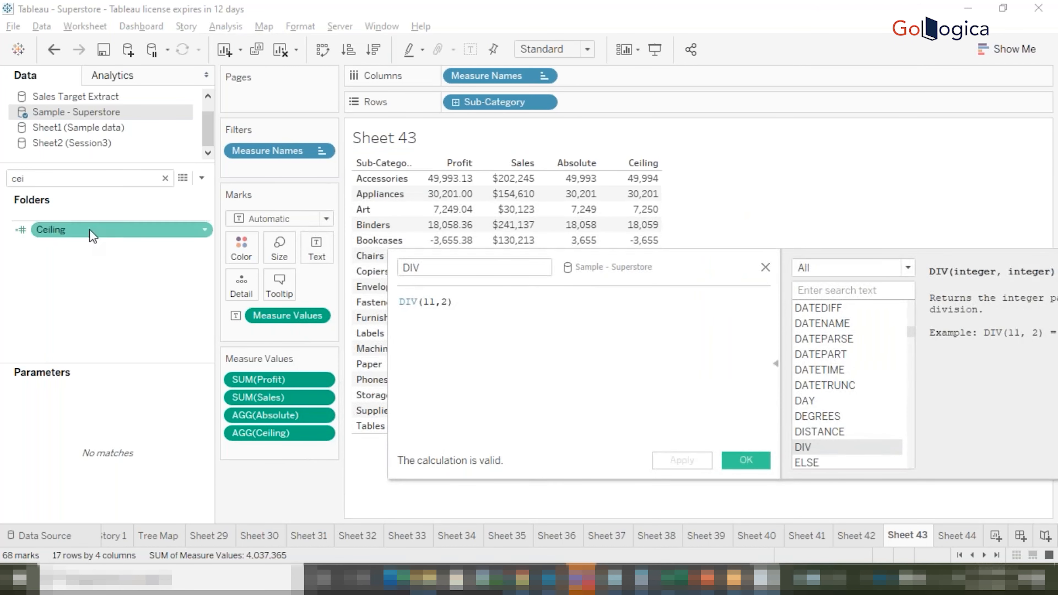
left_click(25, 178)
type("div")
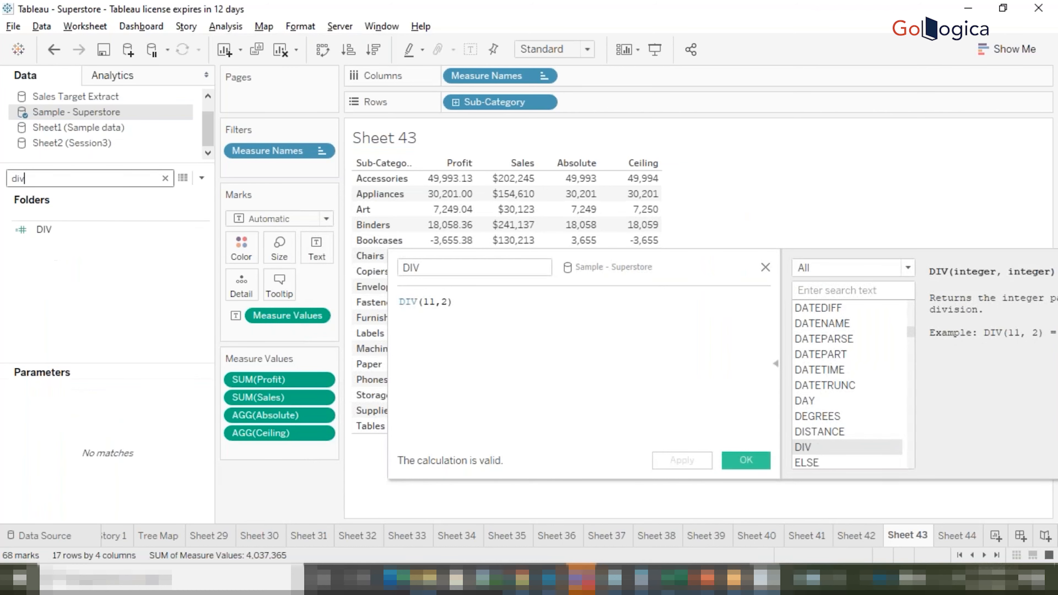
left_click_drag(63, 230, 266, 450)
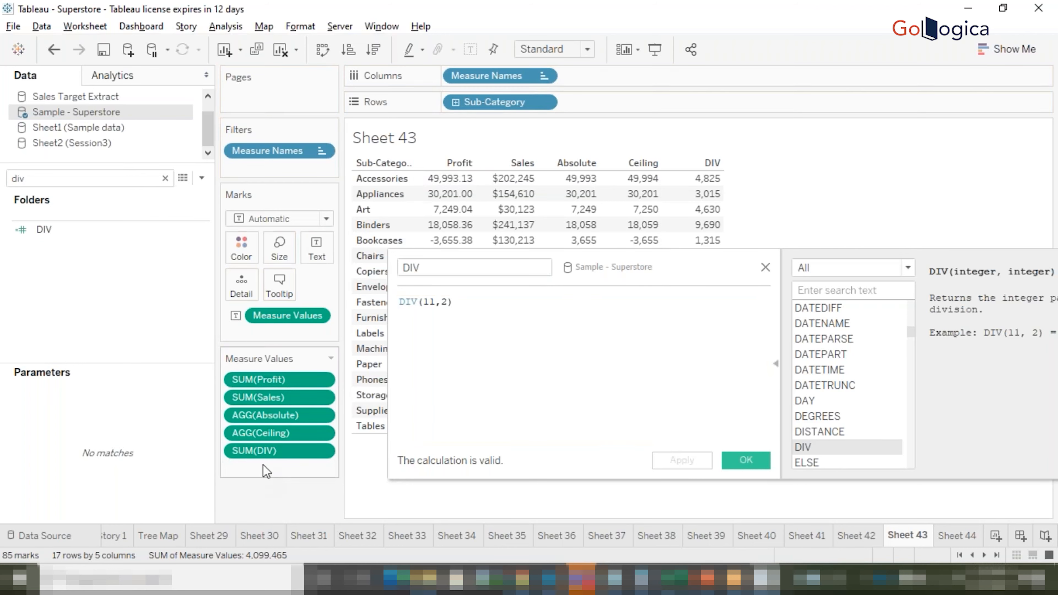
- Change the aggregation of the DIV measure in the table from sum to average
right_click(280, 448)
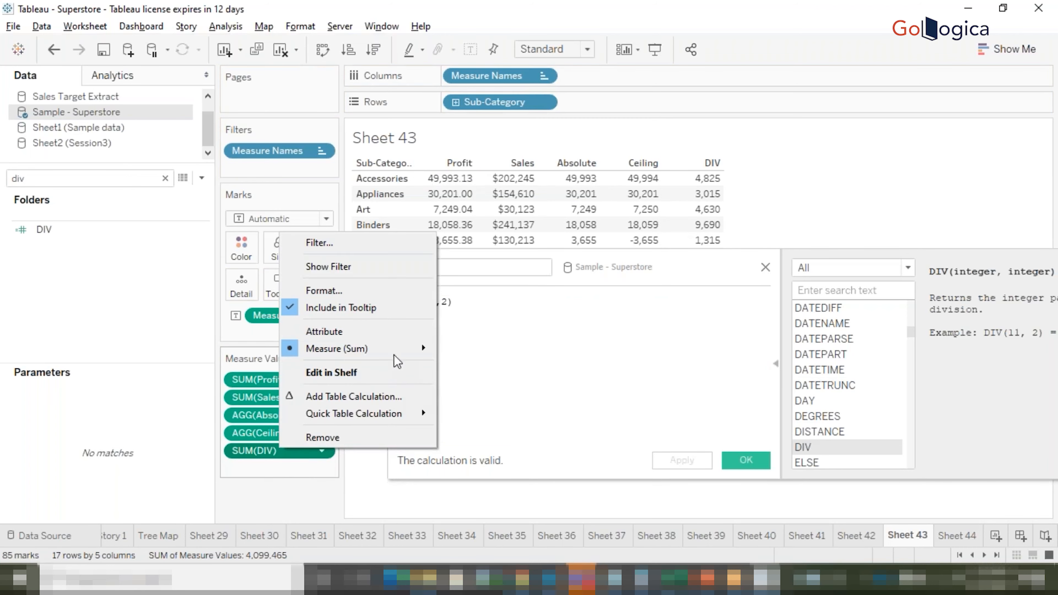
mouse_move(393, 354)
left_click(466, 366)
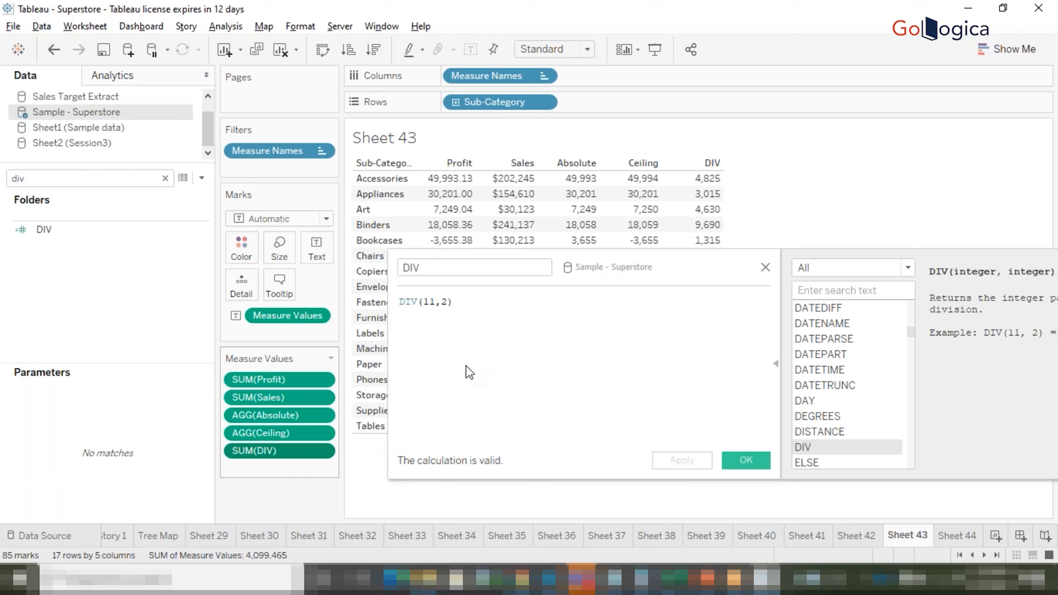
- Format the averaged DIV measure's numbers as Number (Custom) with 2 decimal places
right_click(260, 451)
left_click(302, 296)
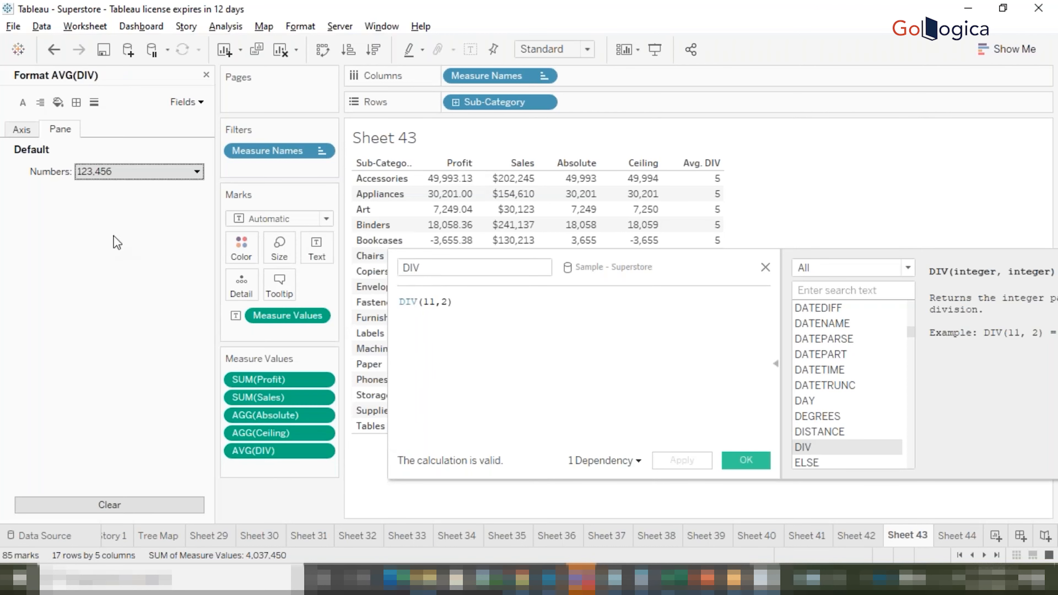
left_click(129, 173)
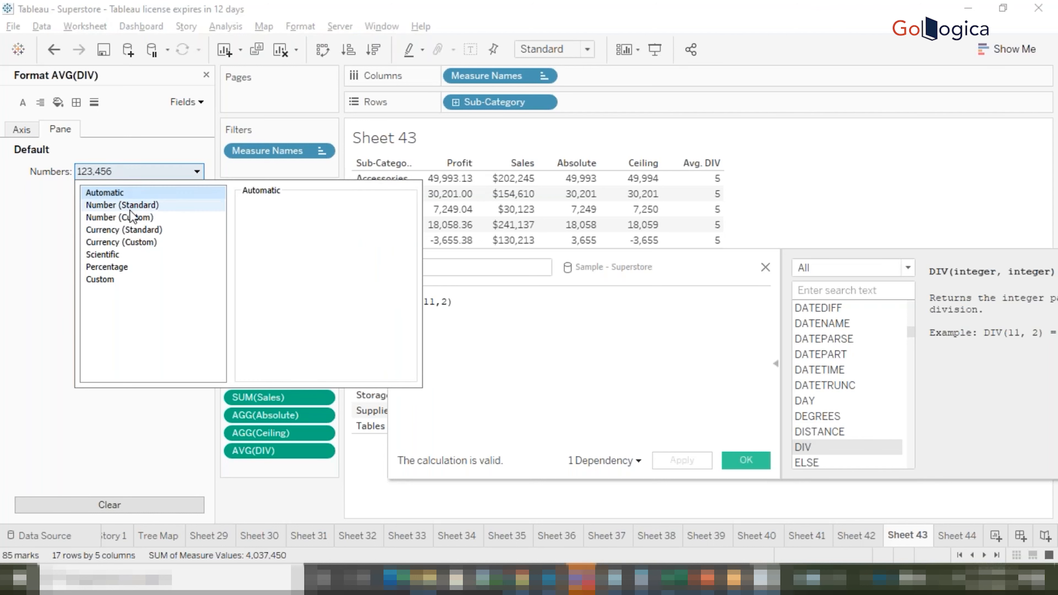
left_click(131, 219)
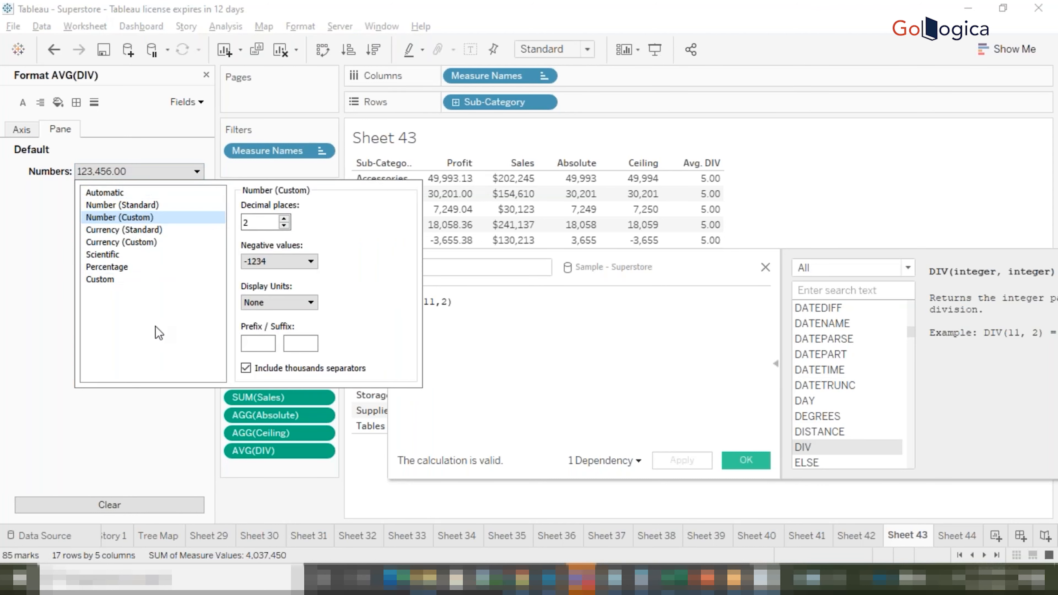
left_click(13, 315)
- Limit the calculation editor's function list to Number functions and read the EXP reference
left_click_drag(680, 263, 584, 264)
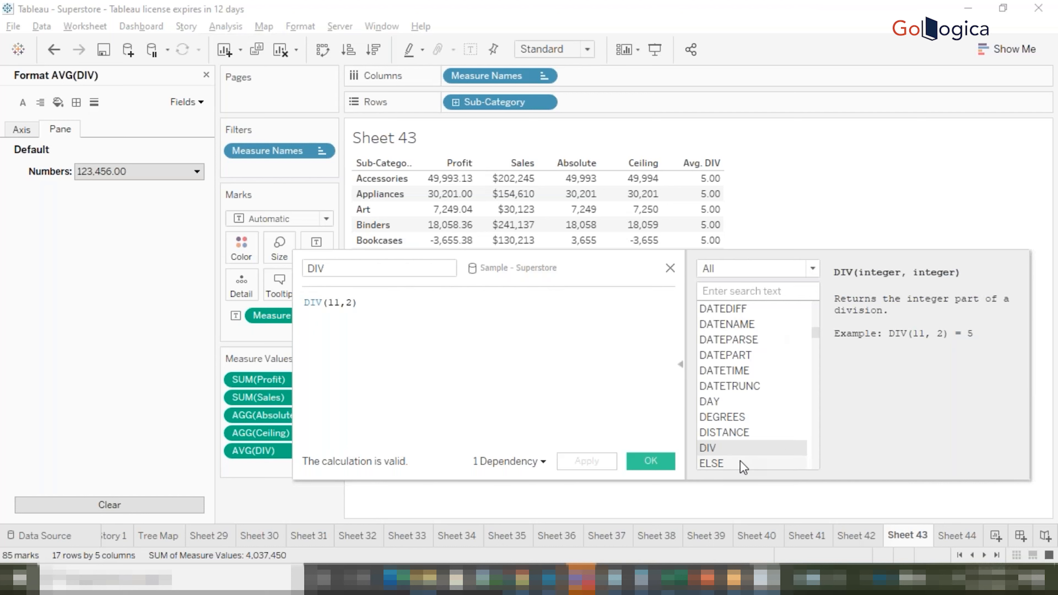
left_click(740, 272)
left_click(740, 297)
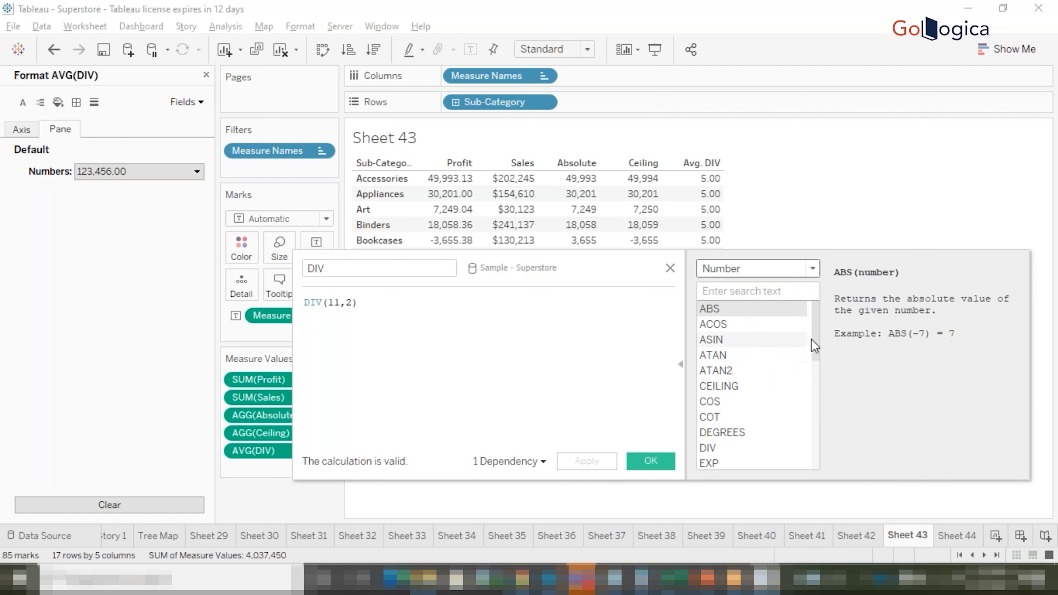
scroll(816, 343, "down", 1)
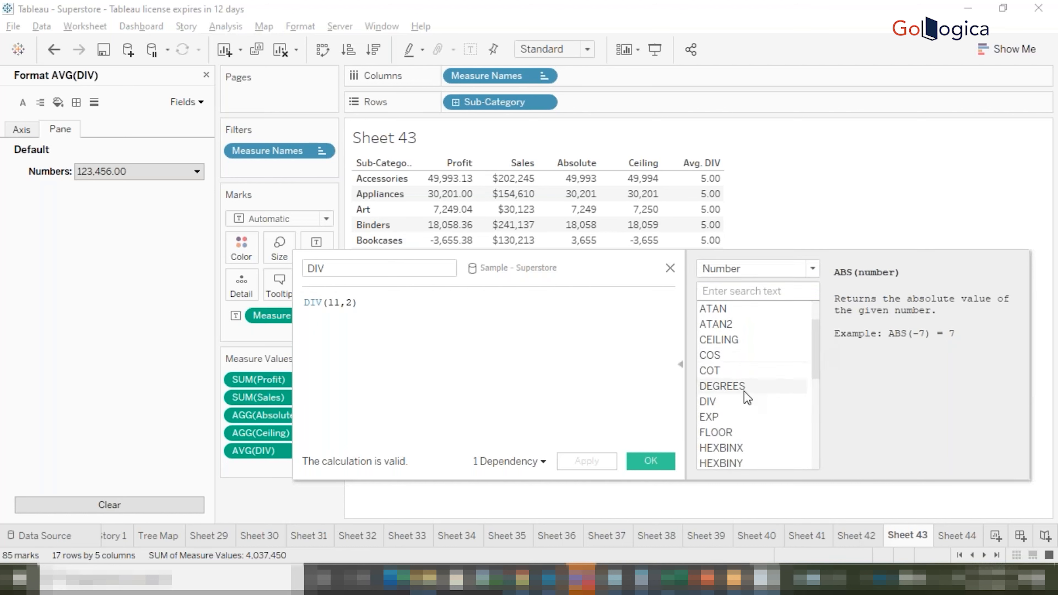
left_click(711, 419)
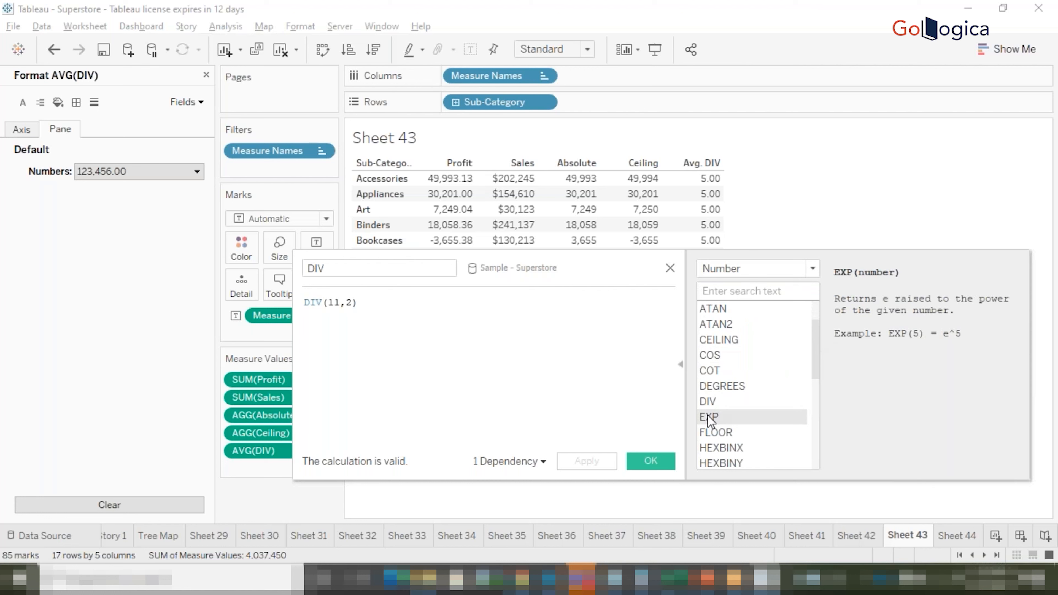
- Replace the DIV formula in the calculation editor with the EXP function
left_click(363, 301)
left_click_drag(363, 301, 207, 277)
type("ex")
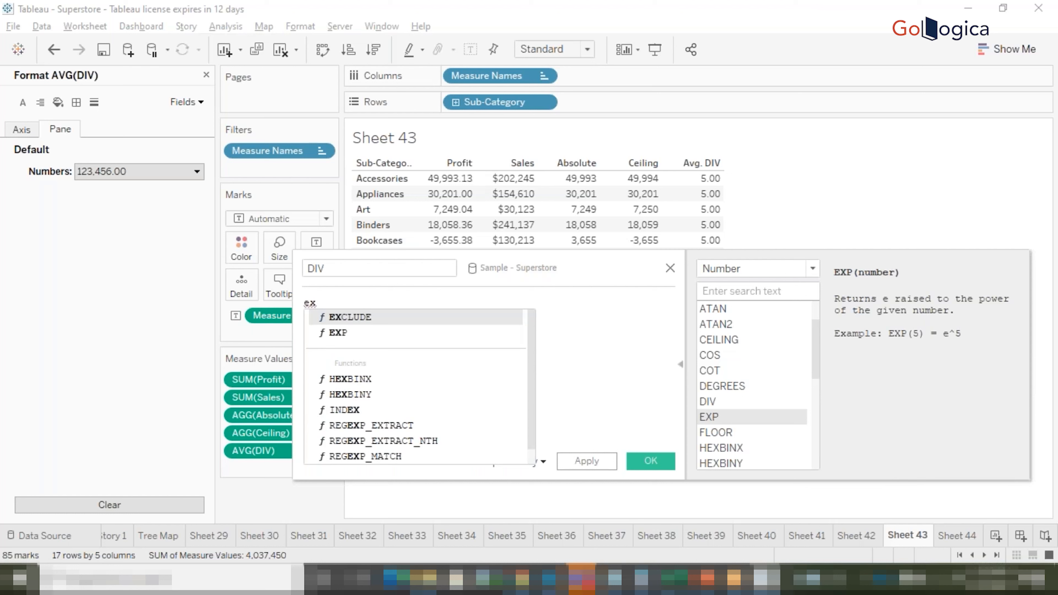
key("Down")
key("Return")
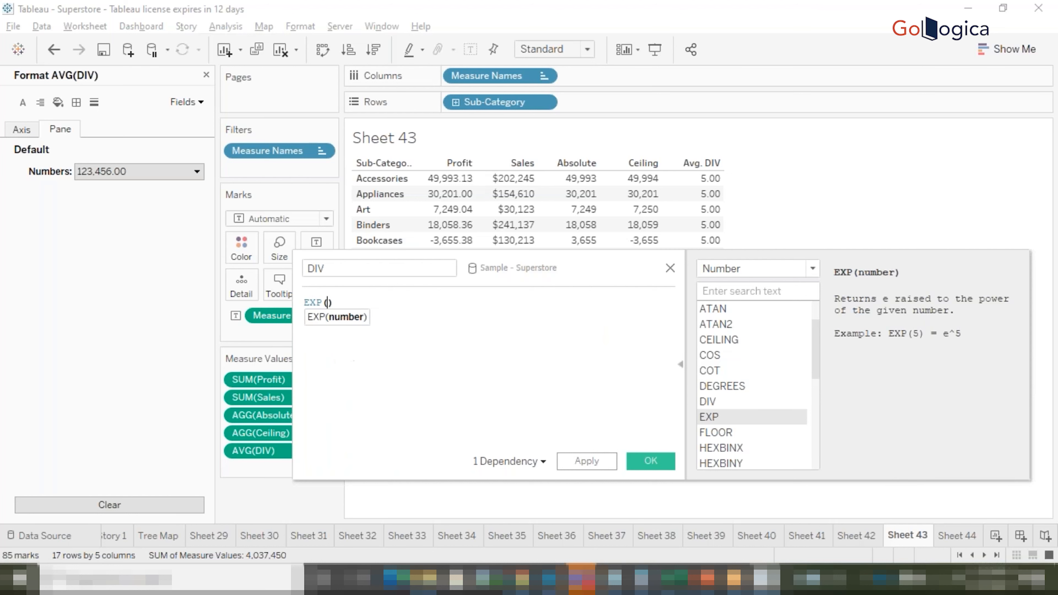